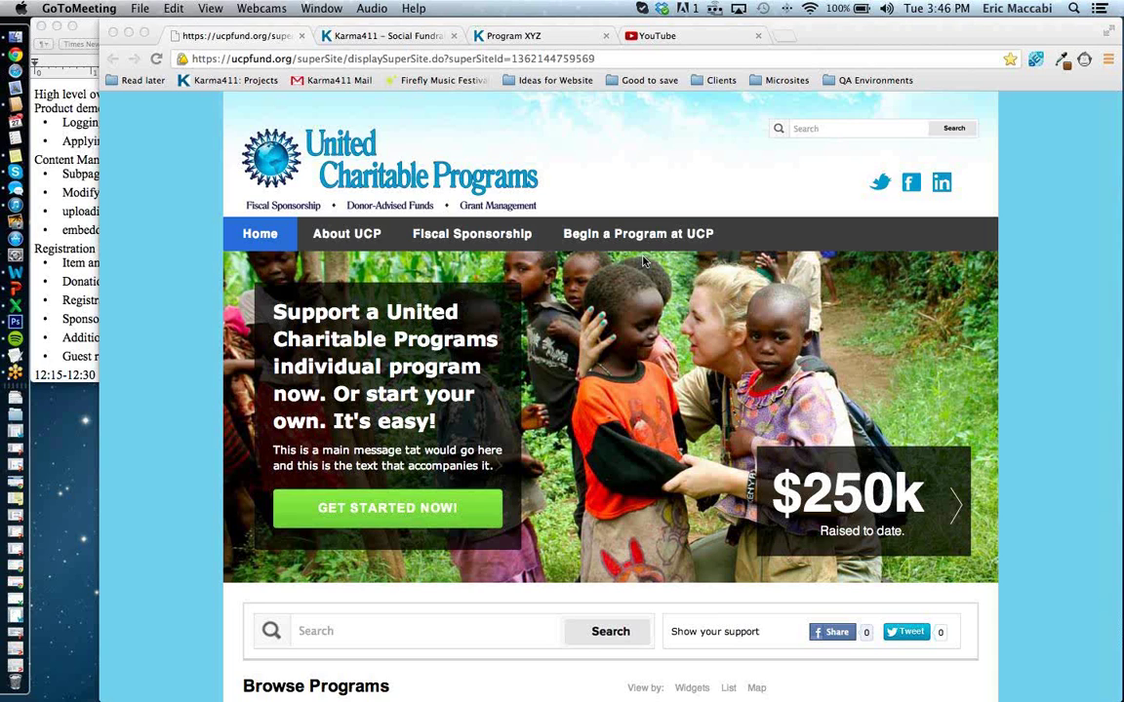
Scroll through the program list, briefly search it for 'pro', then clear the search.
scroll(576, 448, down, 5)
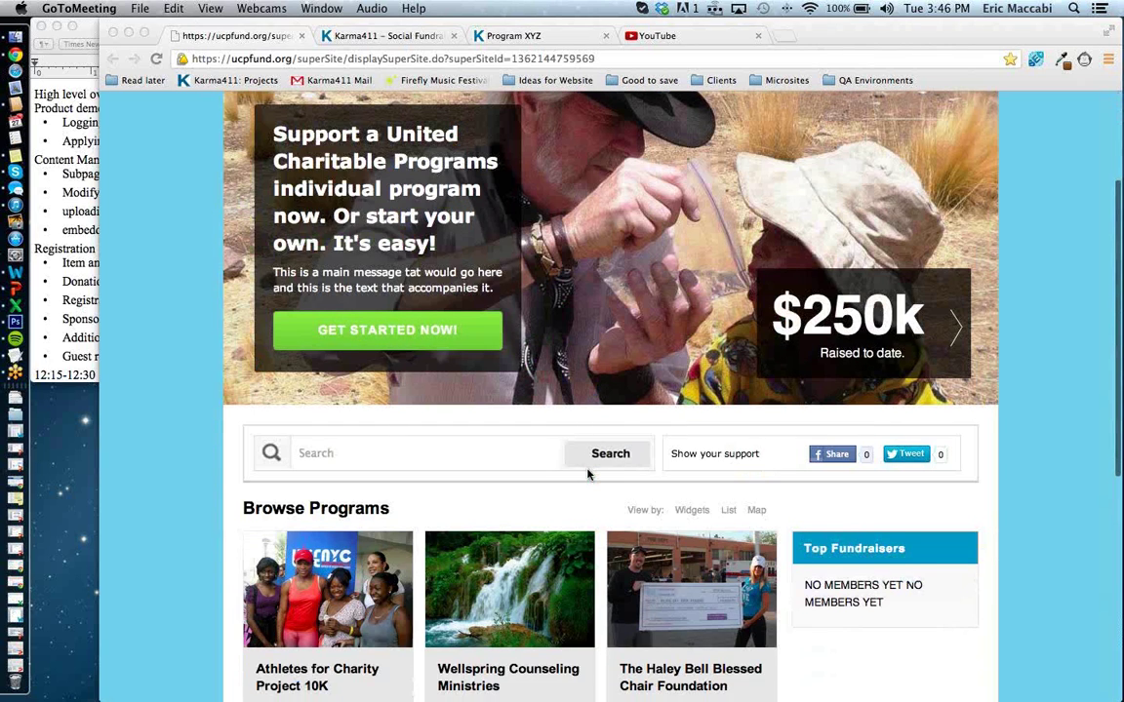
scroll(588, 474, down, 2)
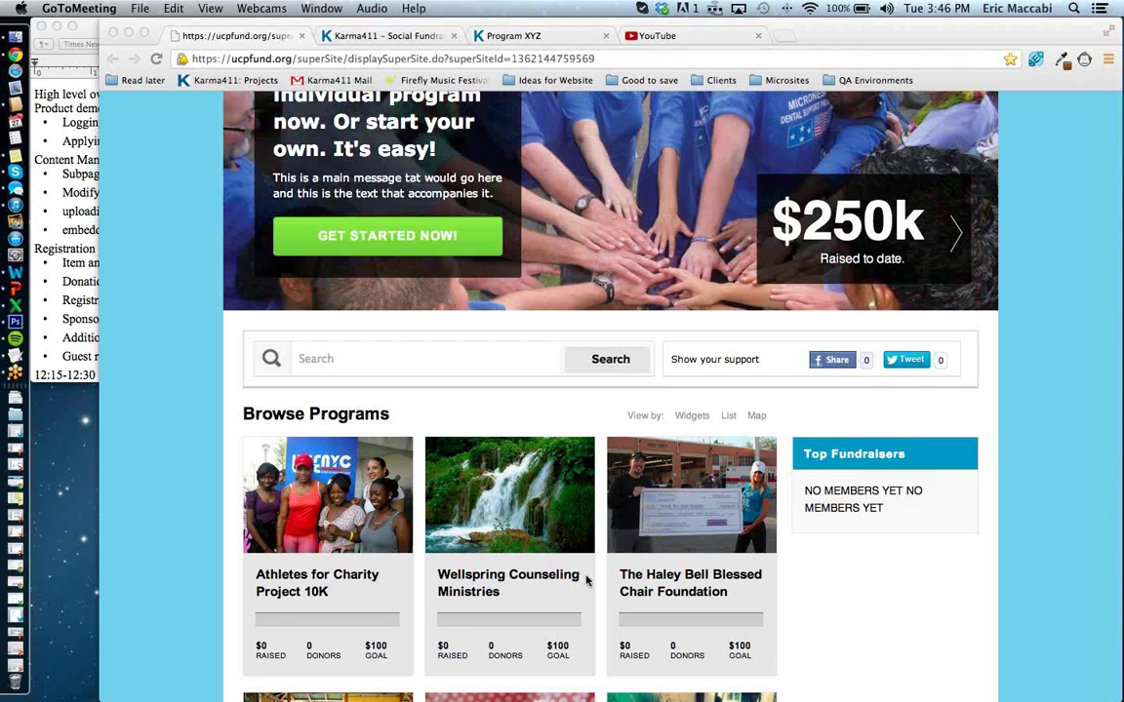
scroll(535, 562, down, 1)
scroll(535, 562, down, 3)
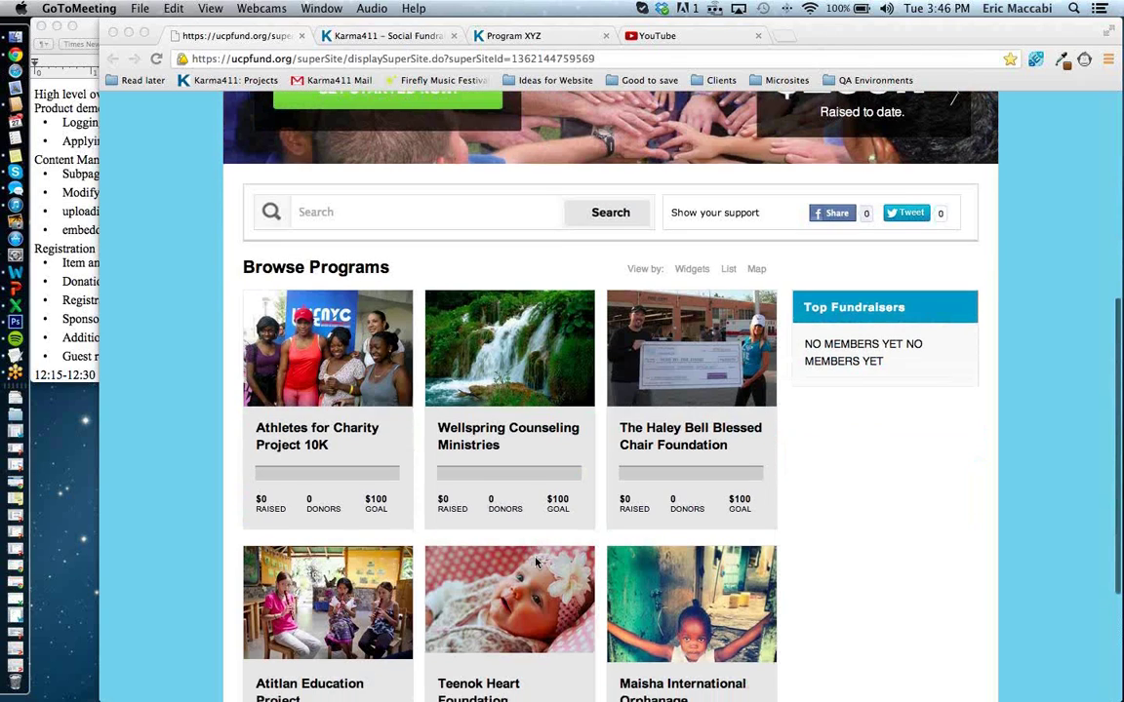
scroll(535, 562, down, 1)
scroll(534, 564, down, 1)
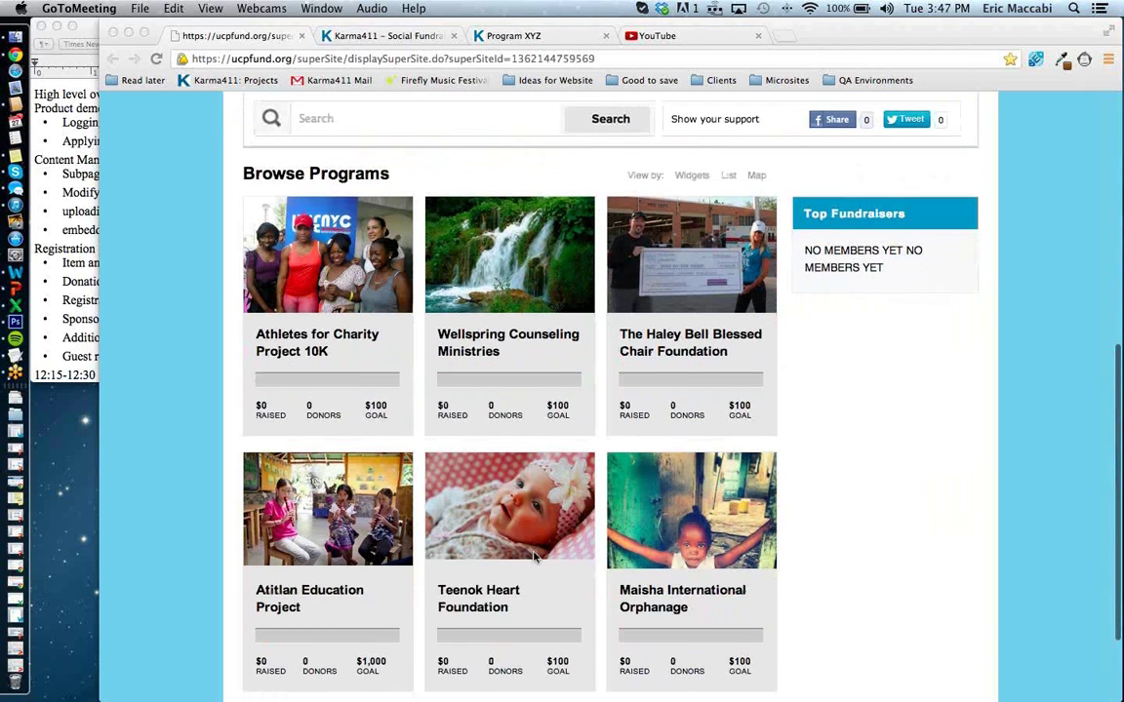
scroll(535, 561, down, 3)
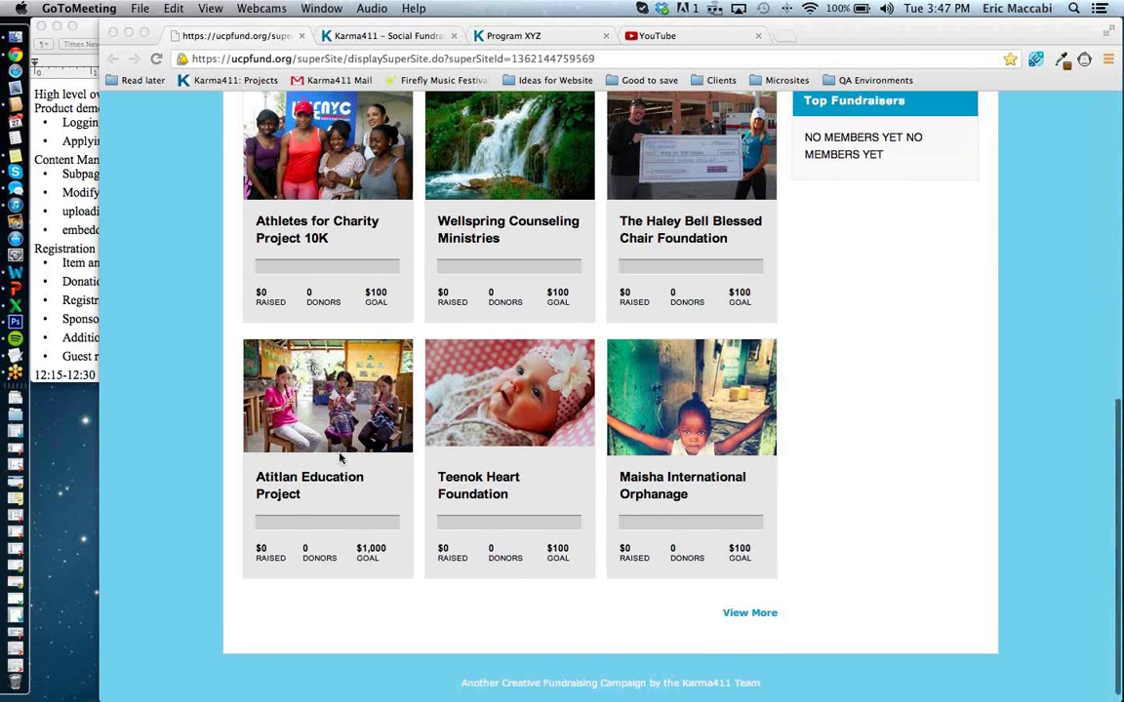
scroll(340, 457, up, 4)
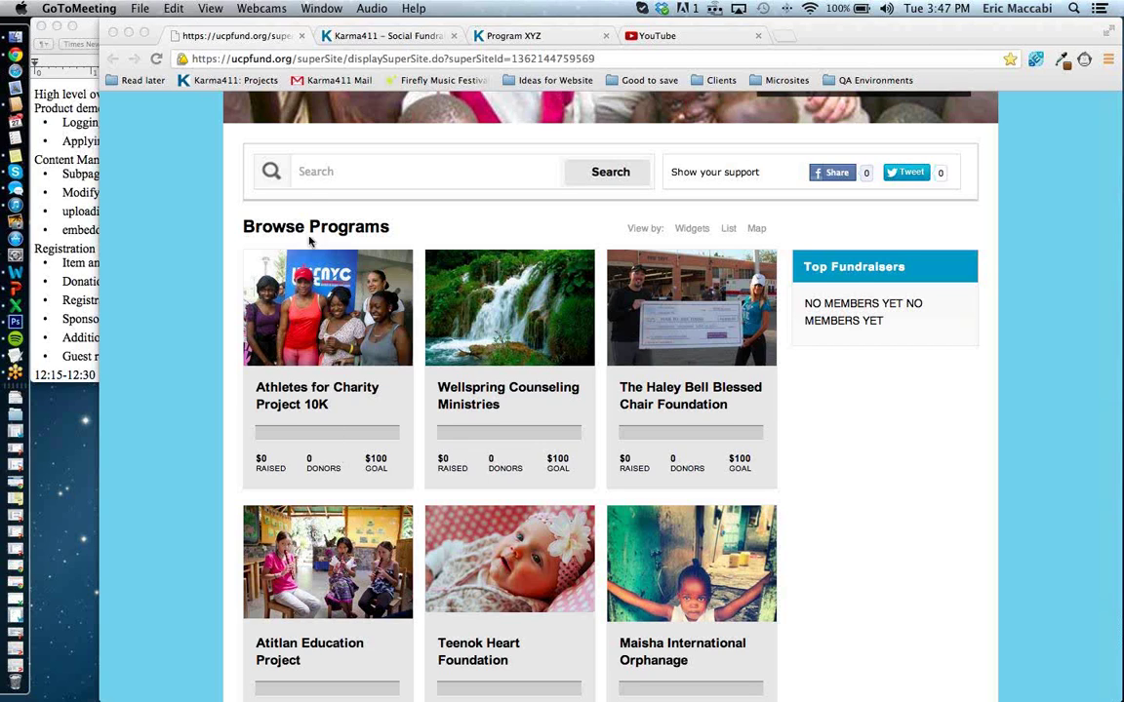
click(315, 171)
click(338, 171)
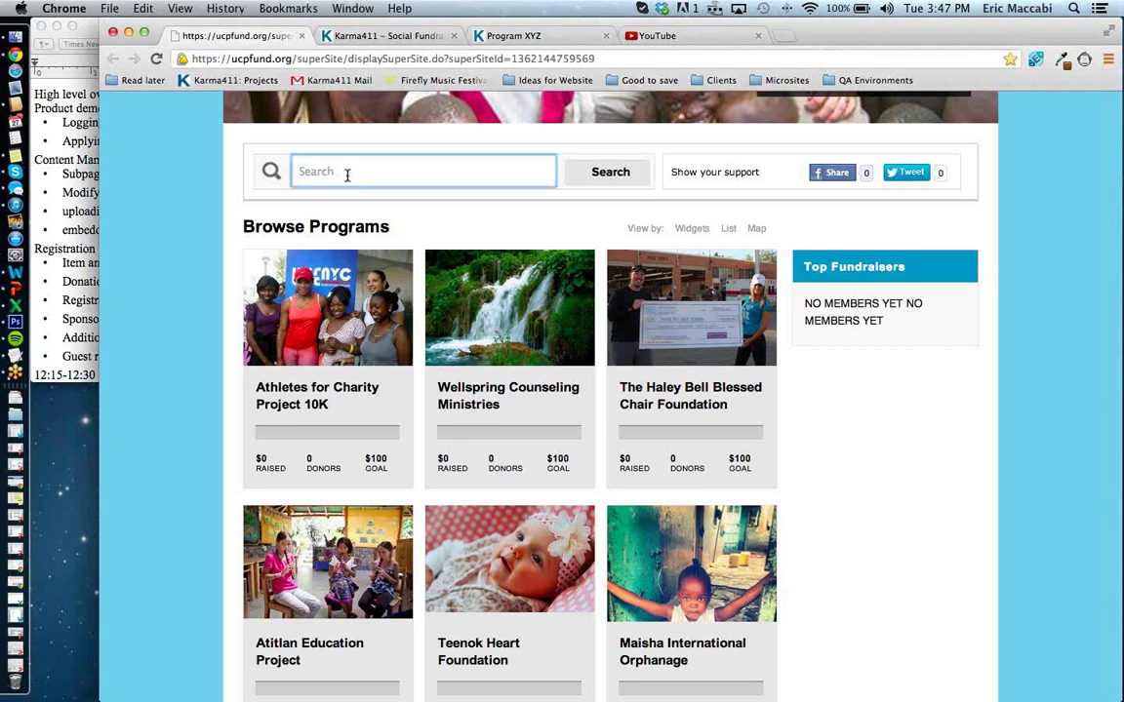
text(pro)
scroll(347, 174, up, 2)
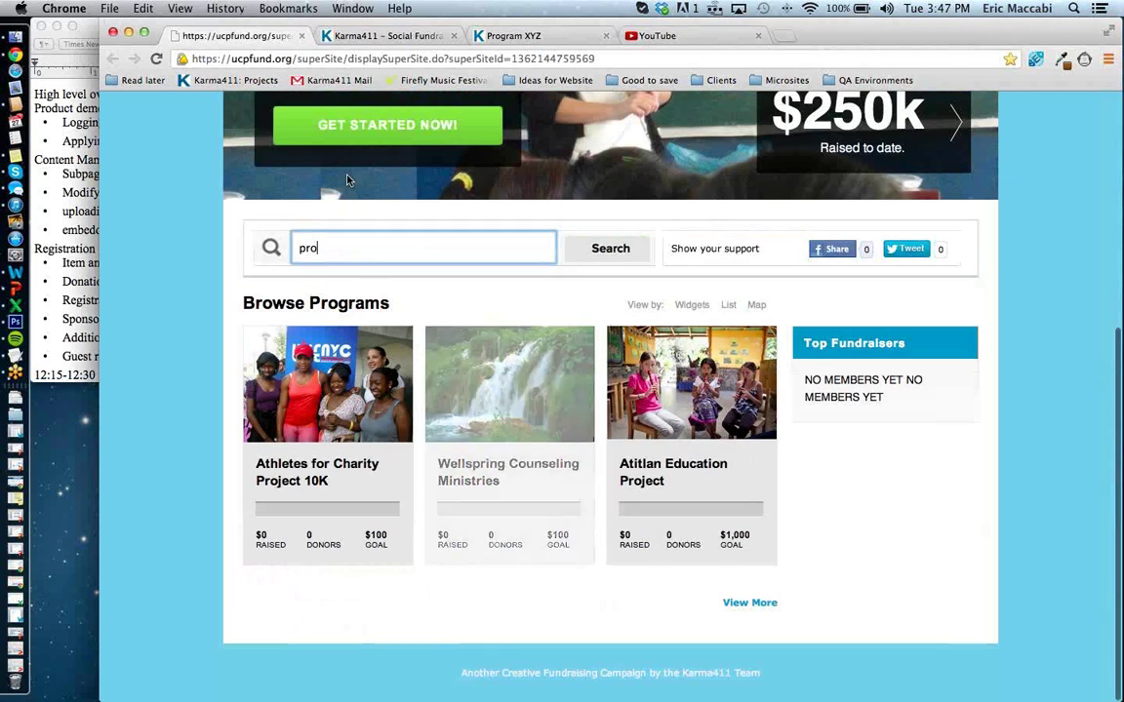
key(BackSpace)
key(BackSpace)
key(BackSpace)
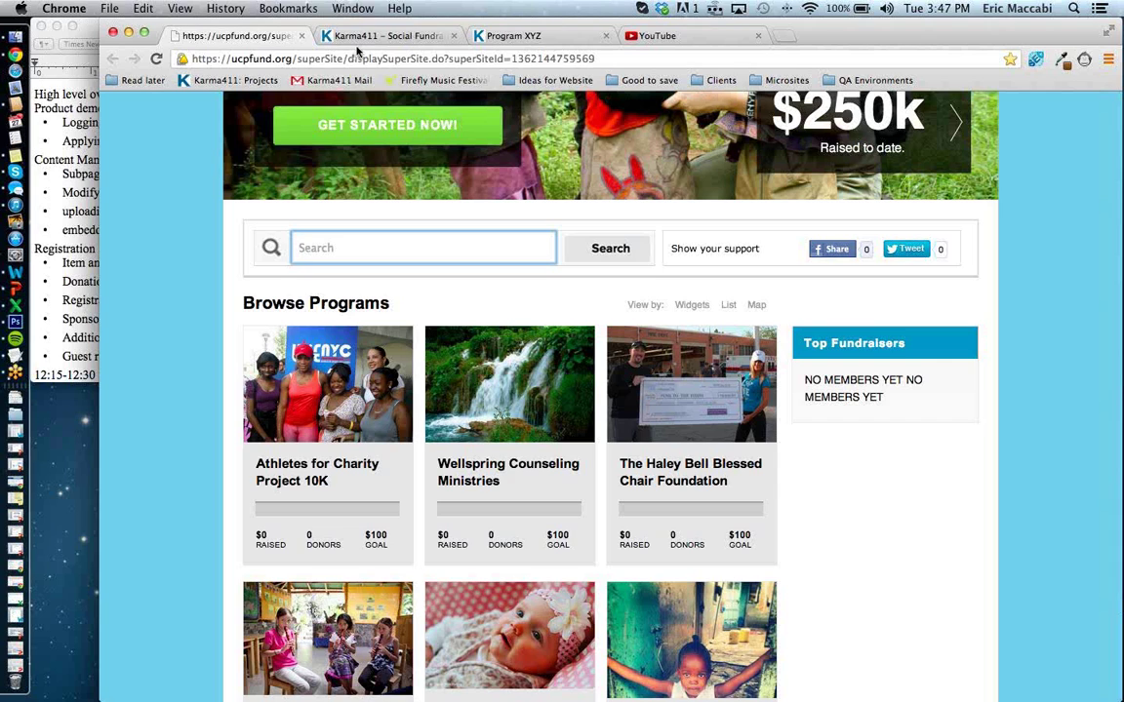
Switch to the Karma411 dashboard and log out of the account.
click(376, 36)
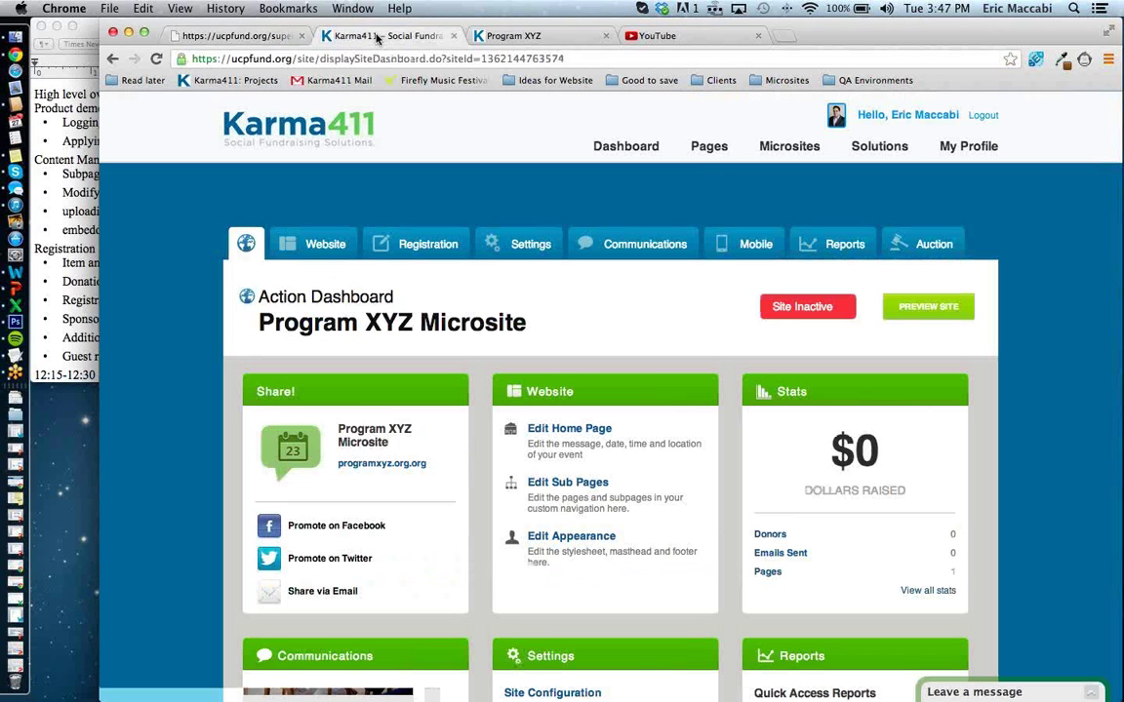
drag(293, 59, 228, 61)
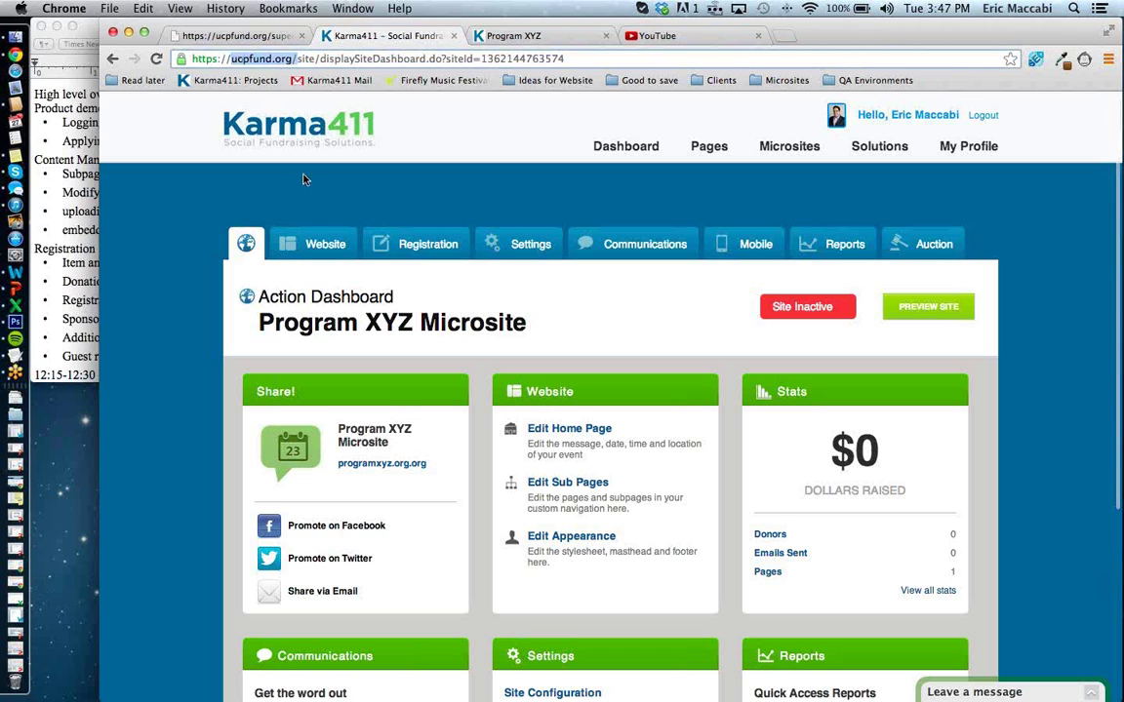
click(982, 115)
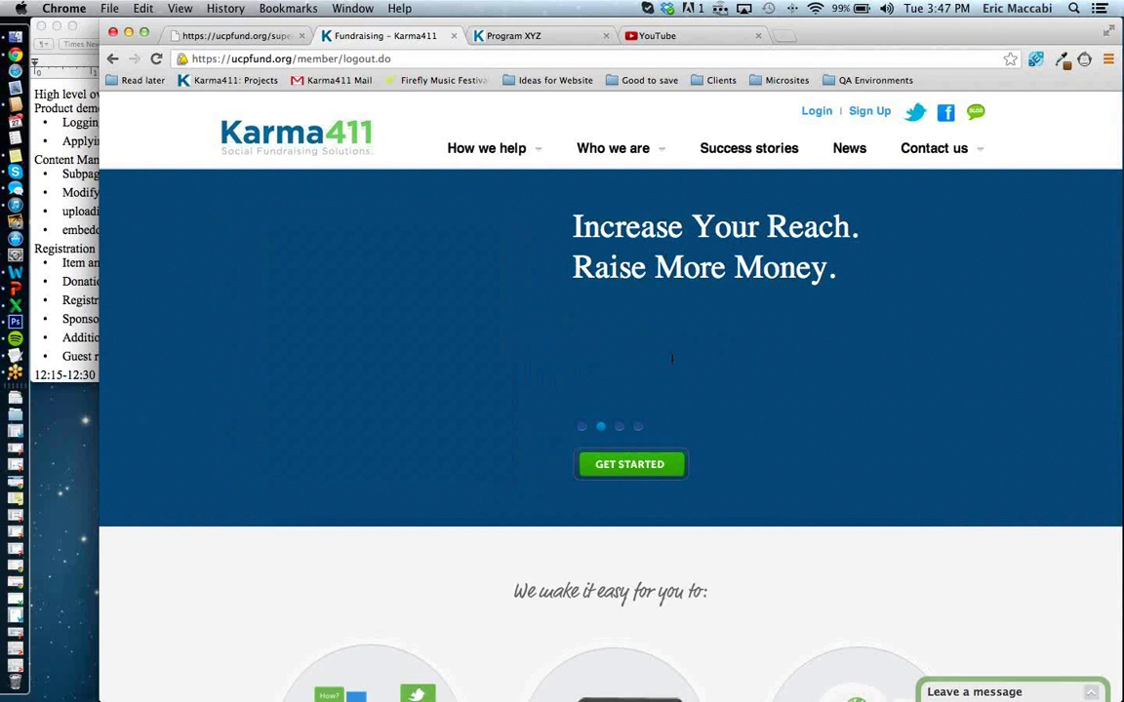
Log back in to Karma411 with the account e-mail and password.
click(817, 111)
click(611, 392)
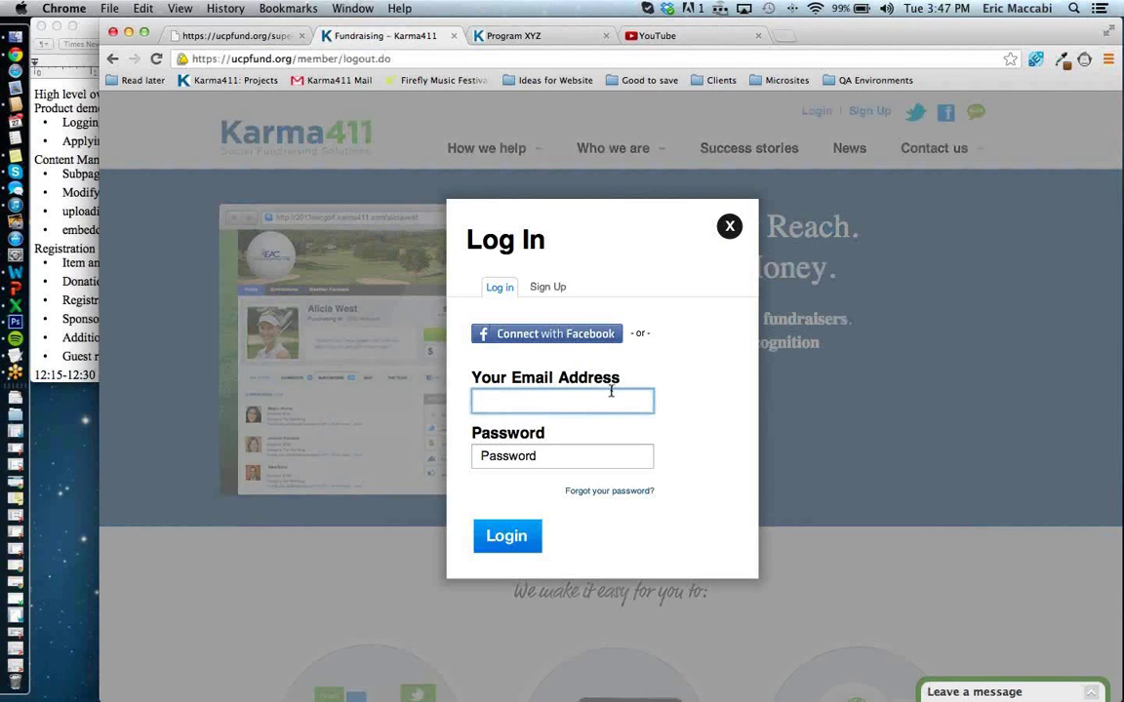
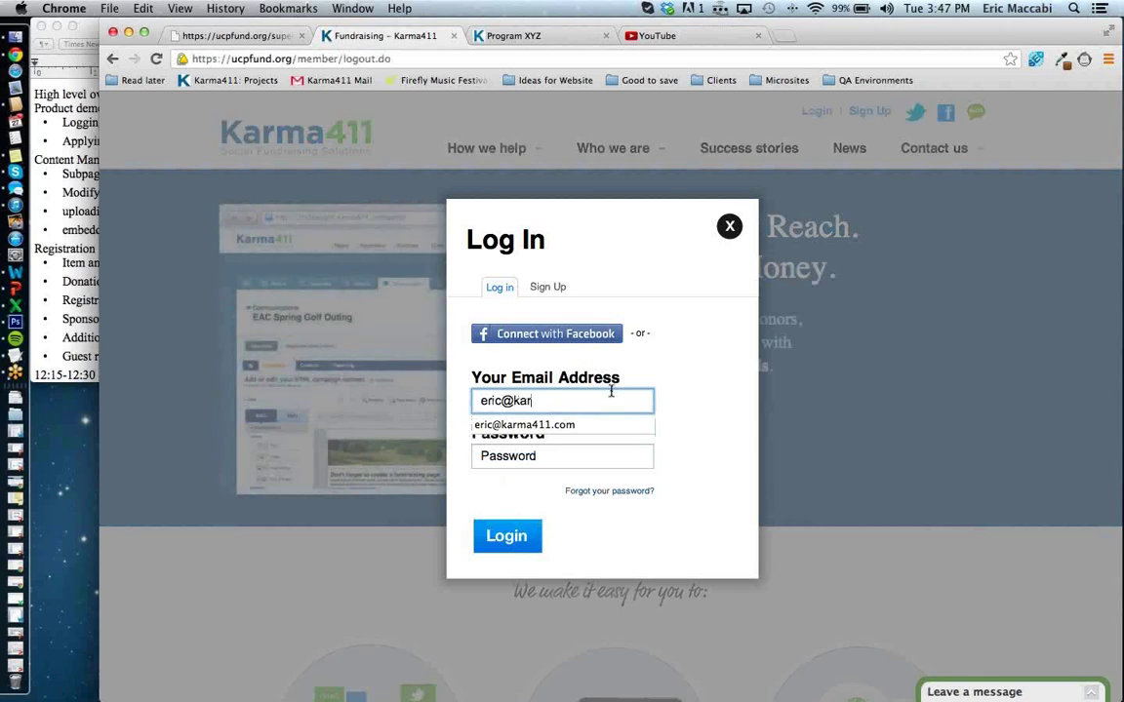
key(Tab)
text(•••••••)
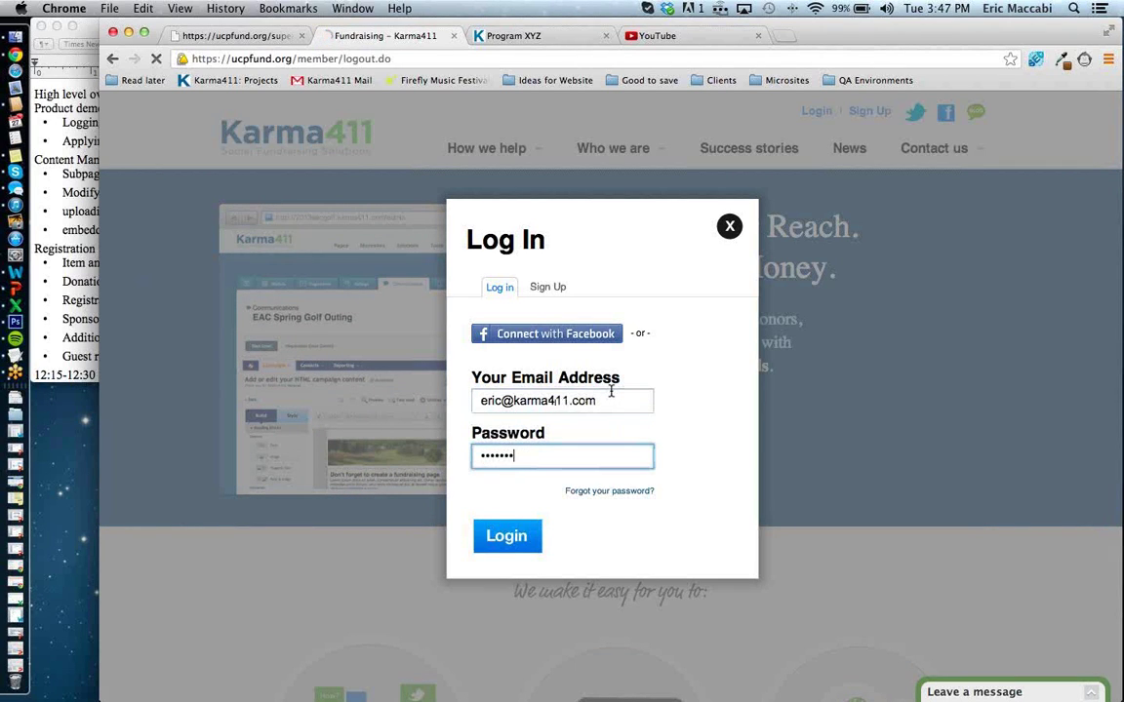
key(Return)
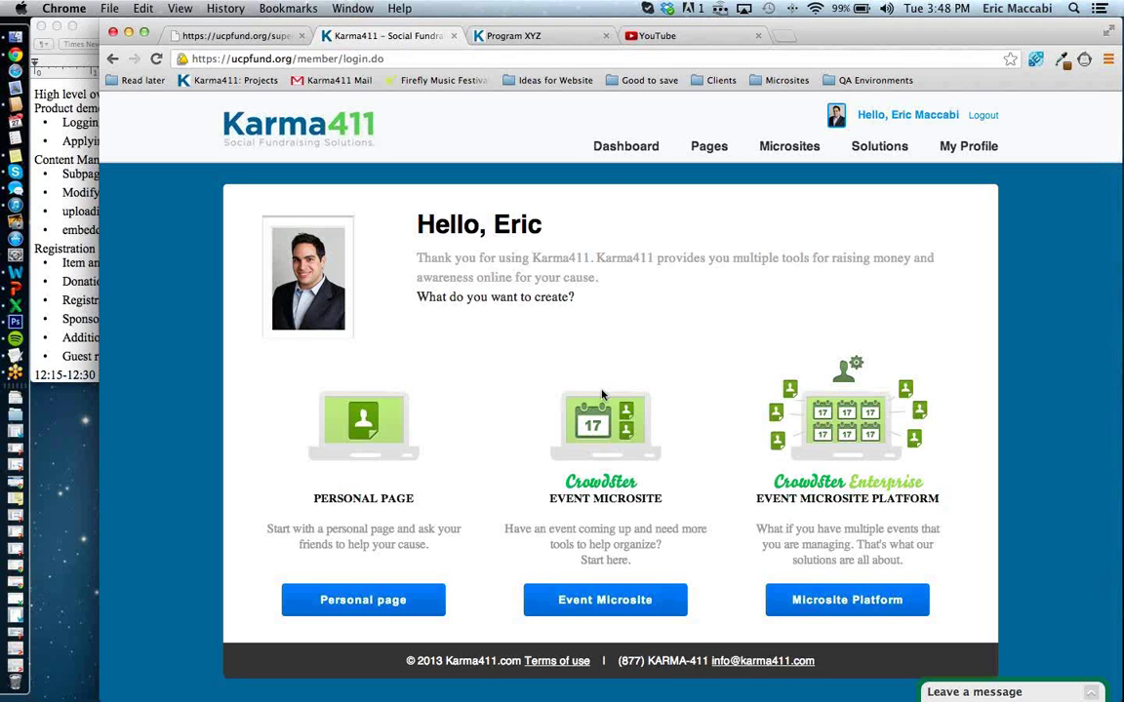
Search the ucpfund.org programs for 'crui' and open the Cruise for a Cause event page to review its details.
click(252, 37)
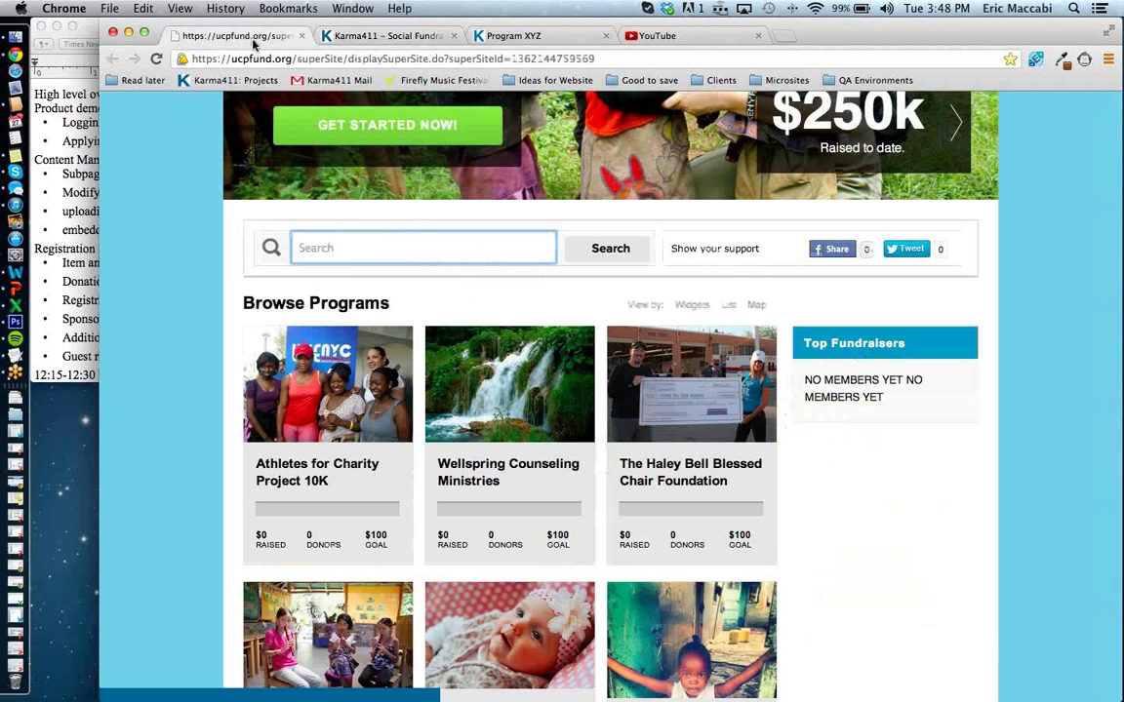
scroll(361, 466, down, 1)
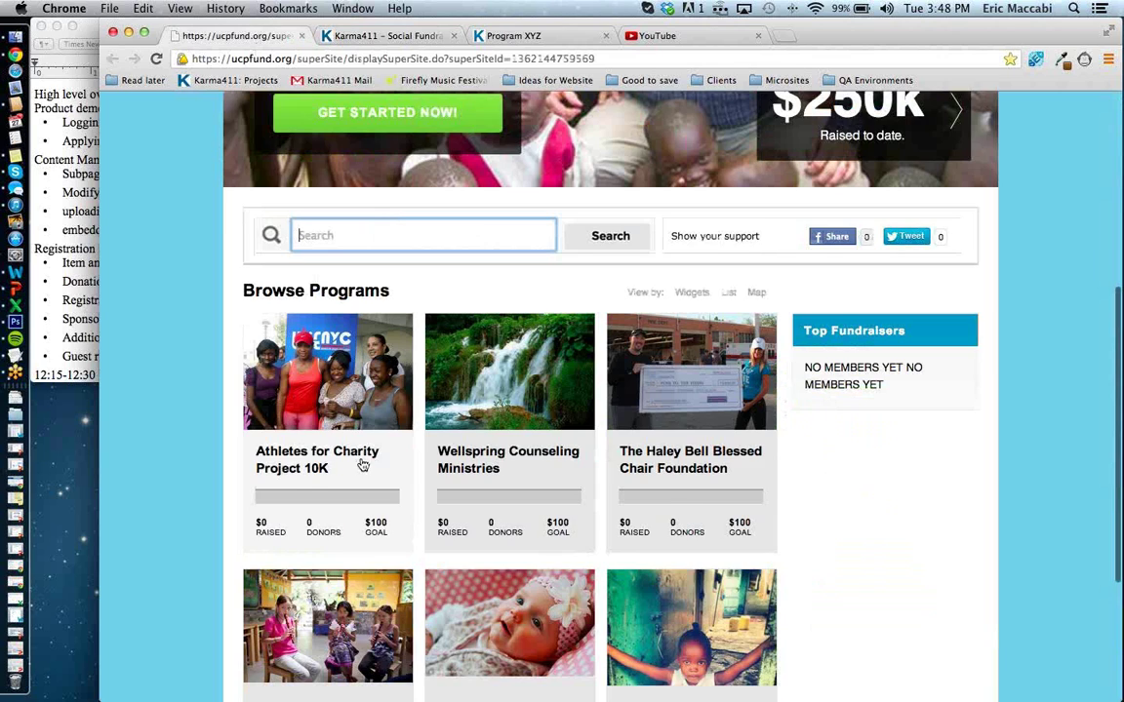
scroll(362, 465, down, 2)
scroll(364, 464, up, 1)
click(384, 205)
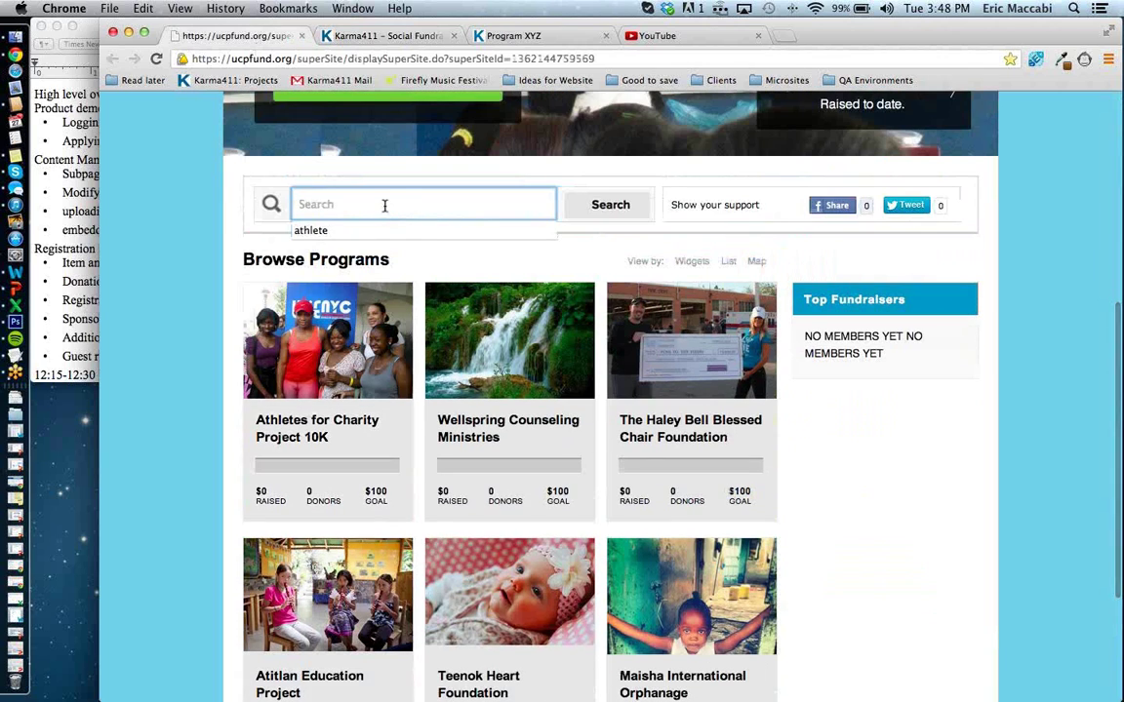
text(crui)
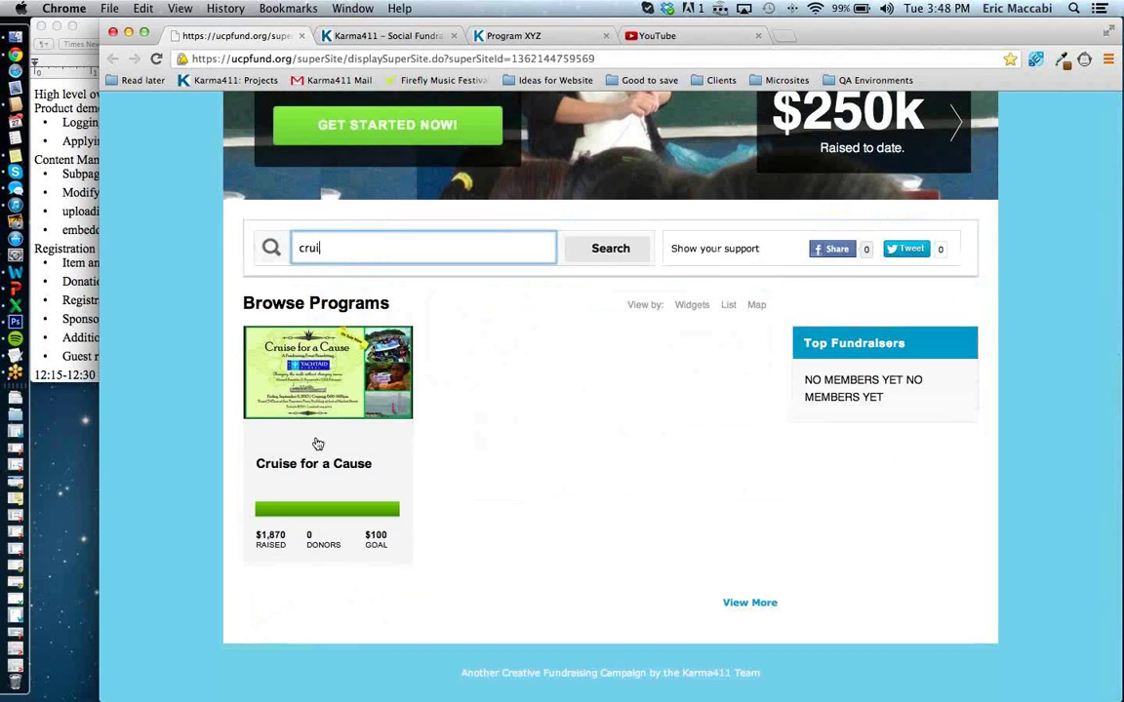
click(331, 431)
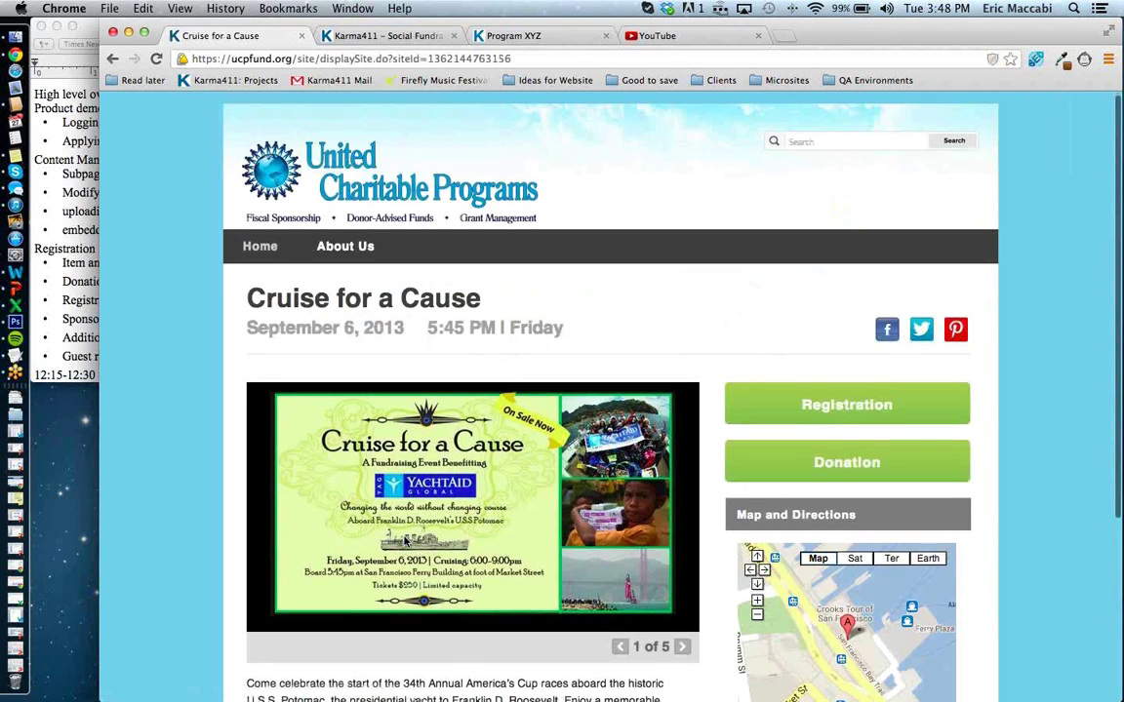
scroll(404, 541, down, 3)
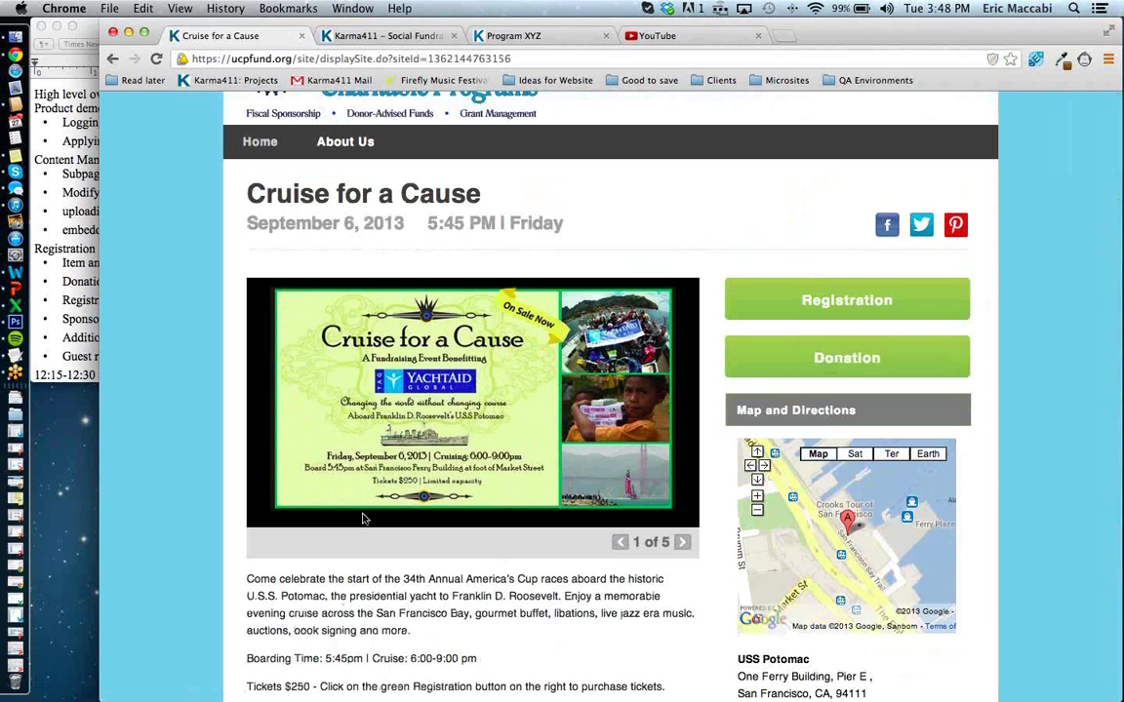
scroll(485, 574, down, 1)
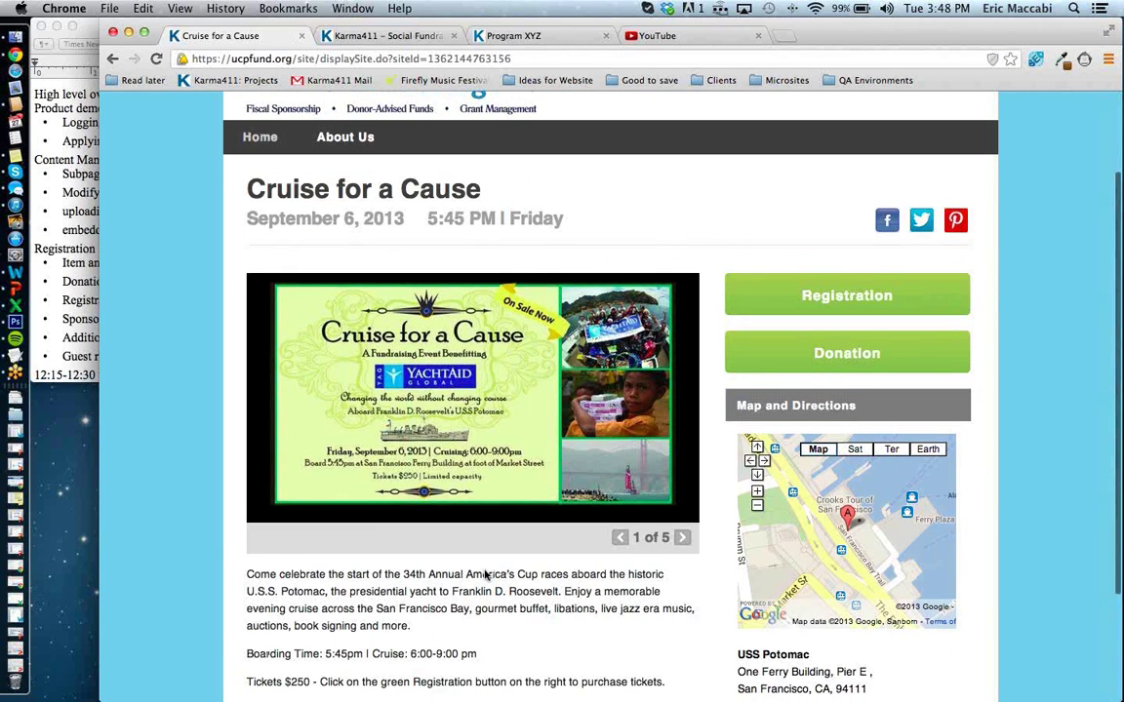
scroll(485, 575, down, 2)
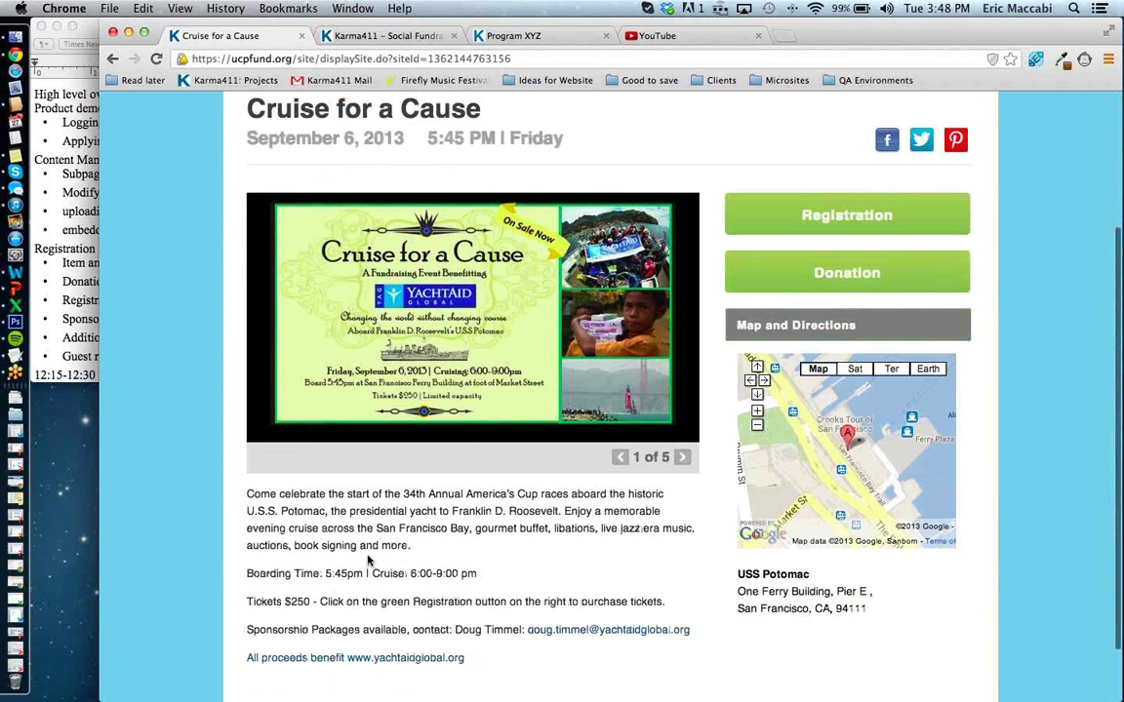
scroll(371, 559, up, 3)
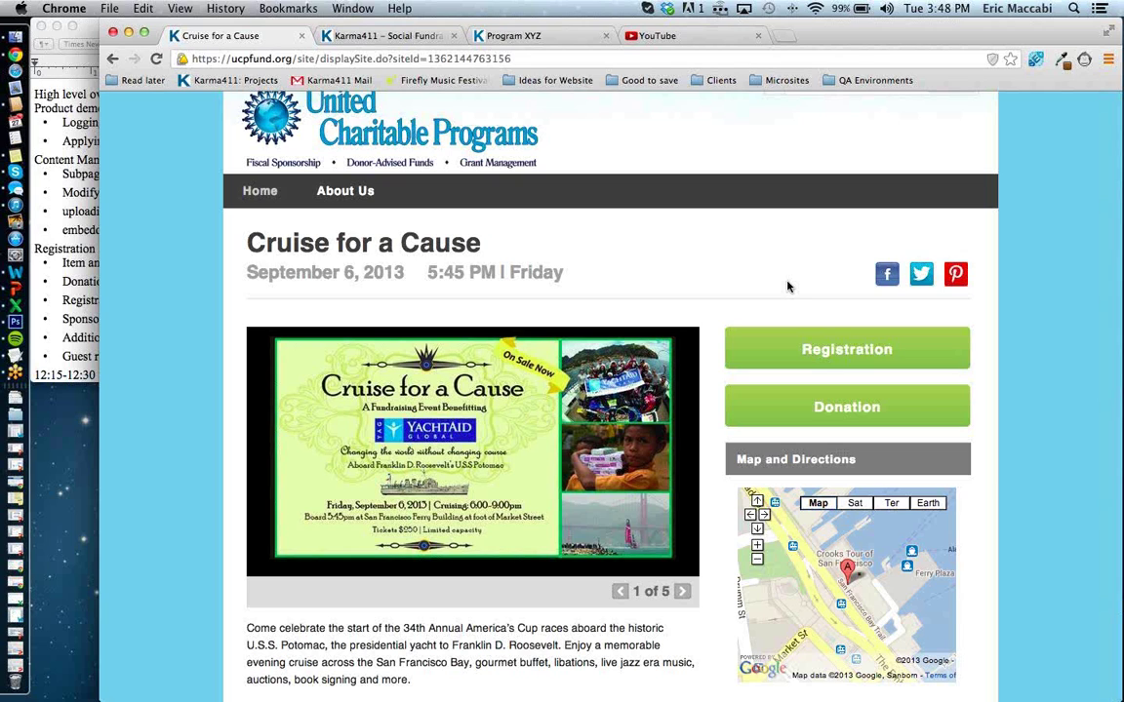
Open the list of event microsites from the Karma411 welcome page.
click(376, 39)
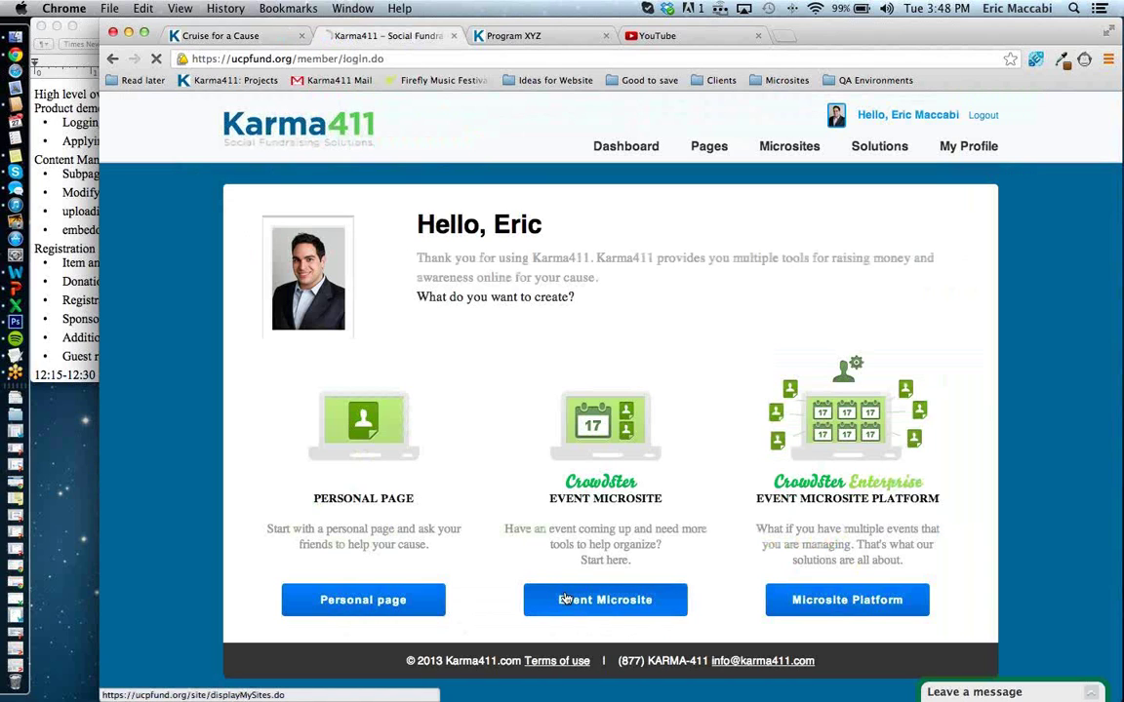
click(565, 599)
scroll(565, 598, down, 5)
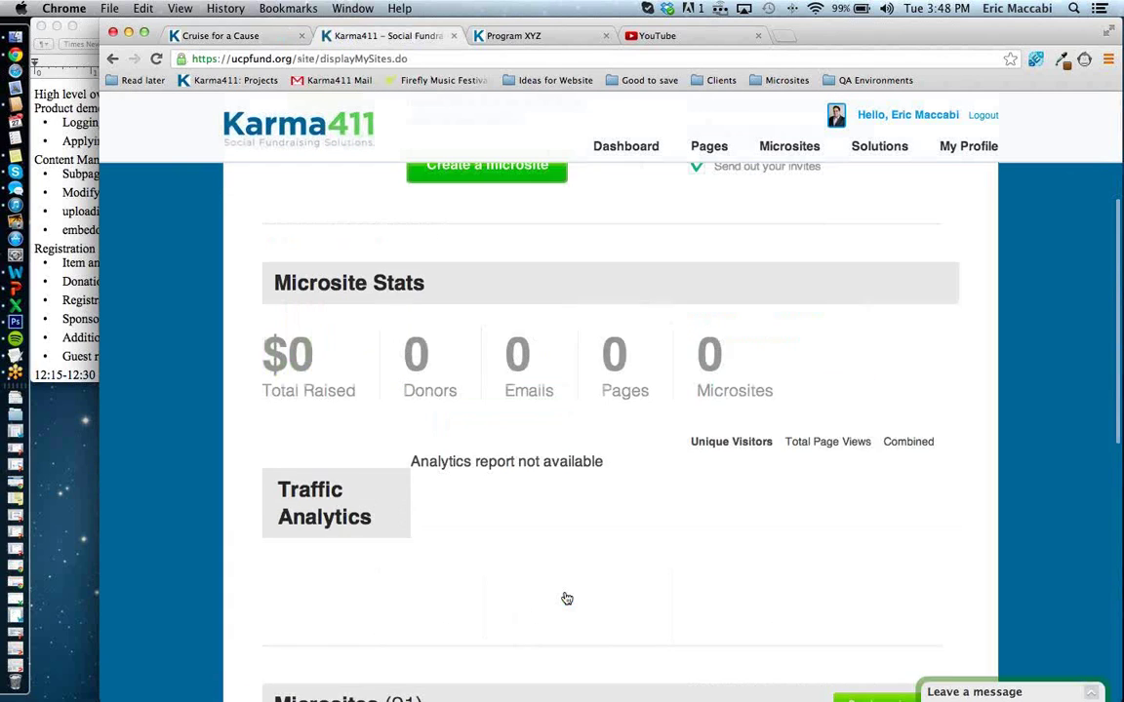
scroll(566, 598, down, 3)
scroll(565, 598, down, 3)
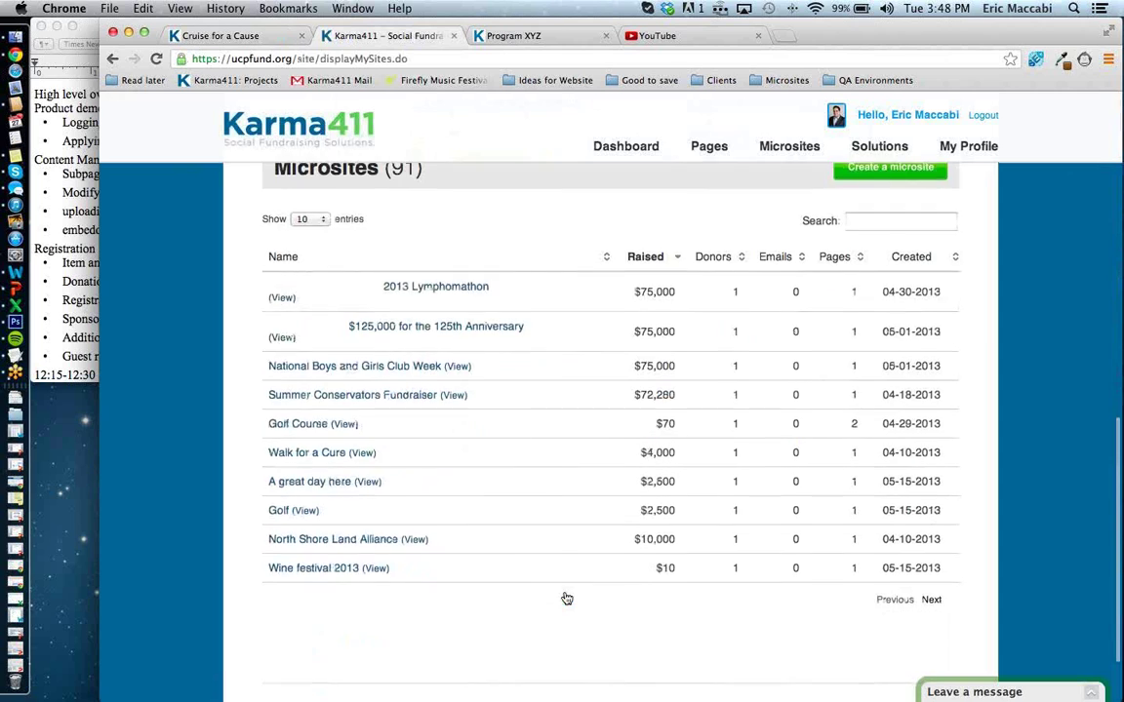
scroll(566, 598, up, 2)
scroll(565, 598, up, 2)
scroll(566, 598, up, 1)
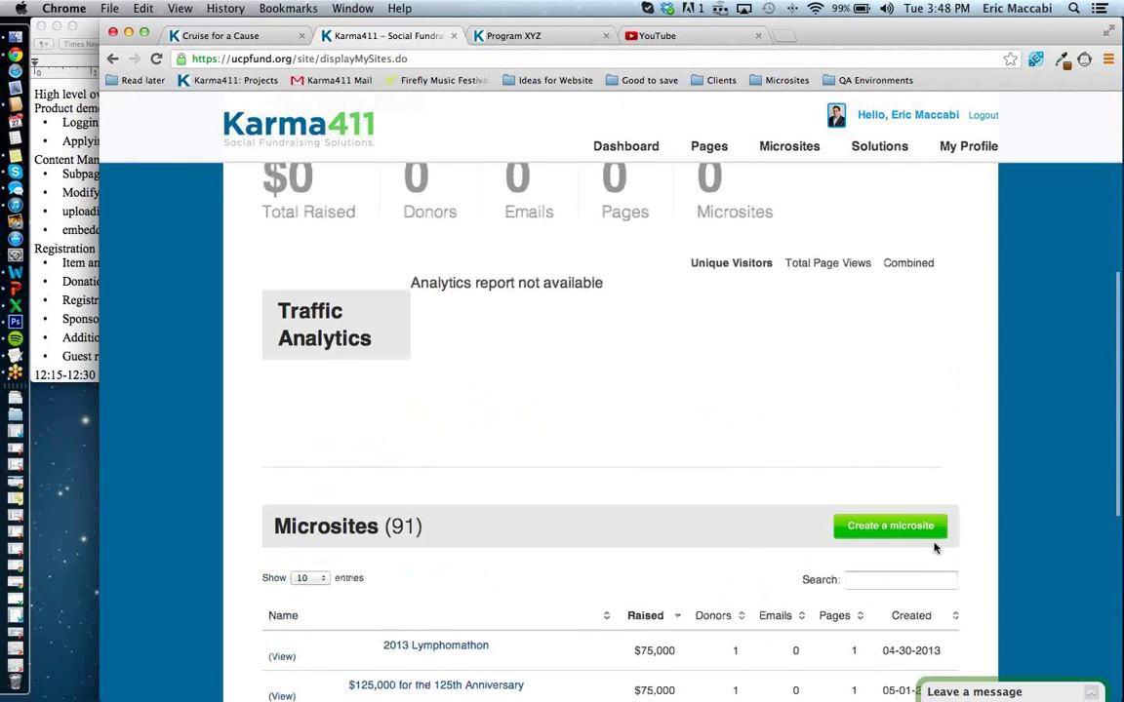
Filter the microsites by 'xyz' and open the Program XYZ dashboard.
click(907, 579)
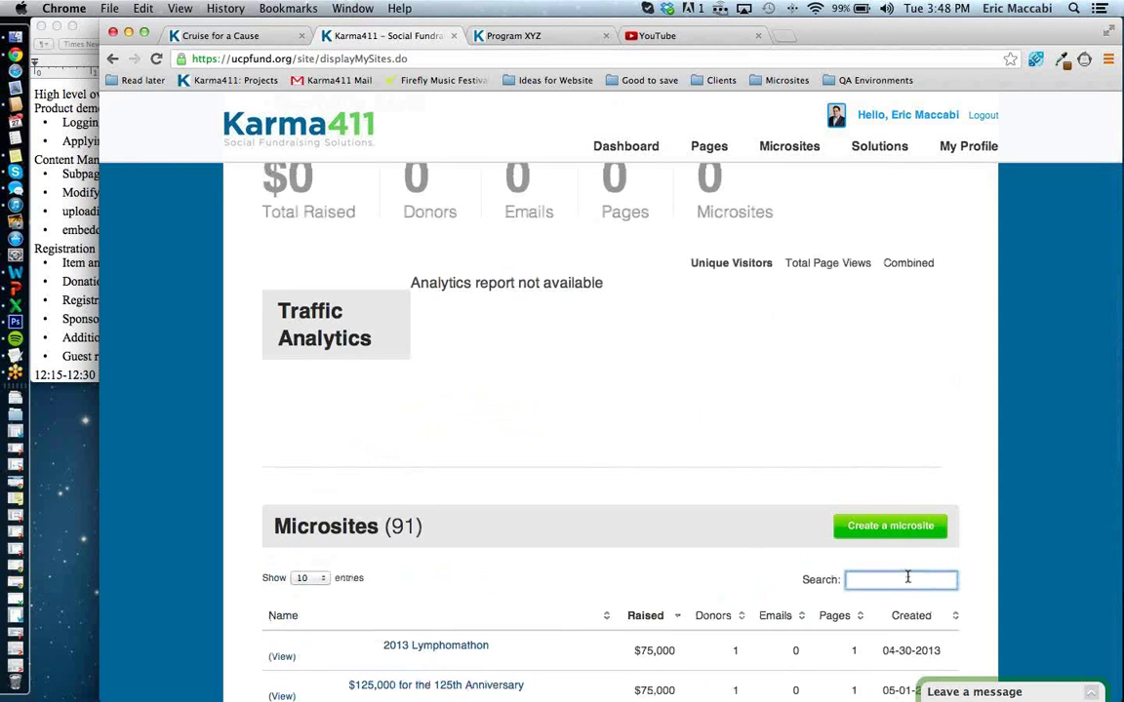
text(xyz)
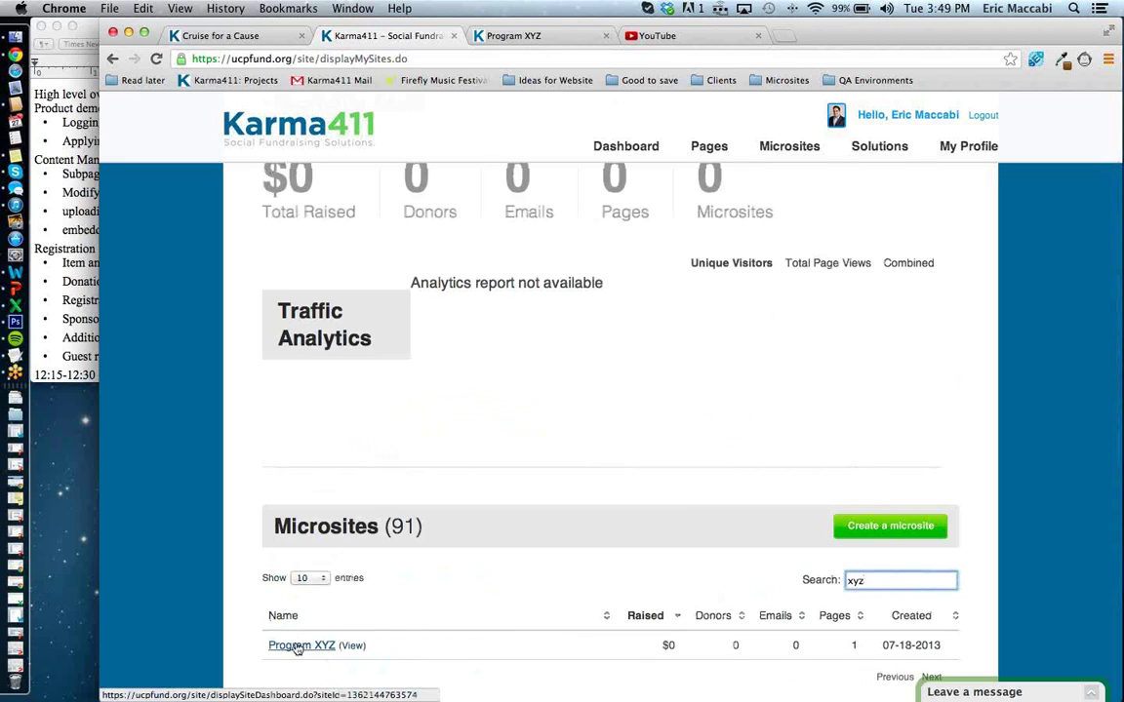
click(297, 646)
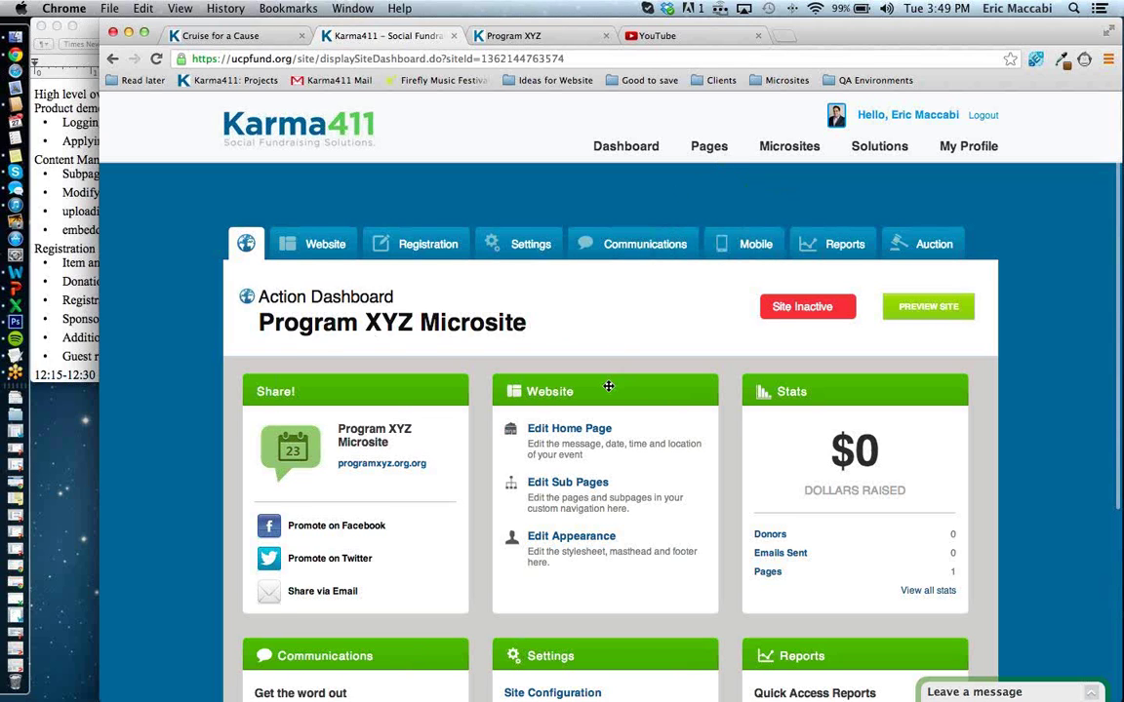
Preview the public Program XYZ microsite and look over its heading.
scroll(607, 386, down, 5)
scroll(607, 386, up, 4)
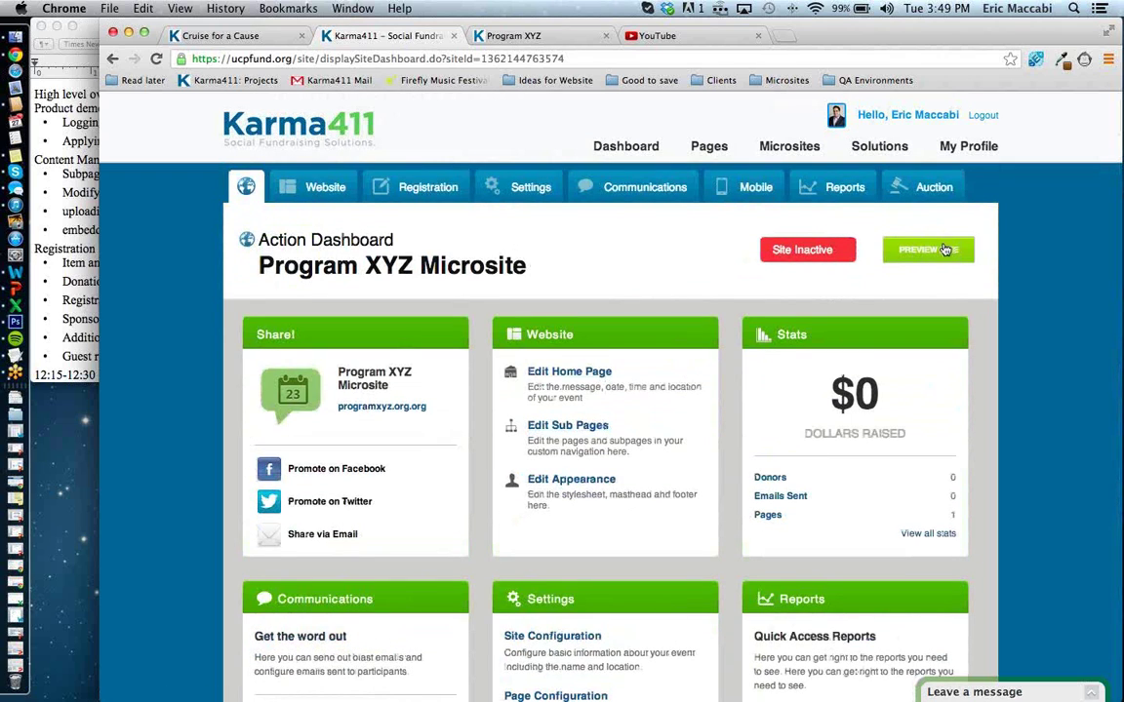
click(942, 250)
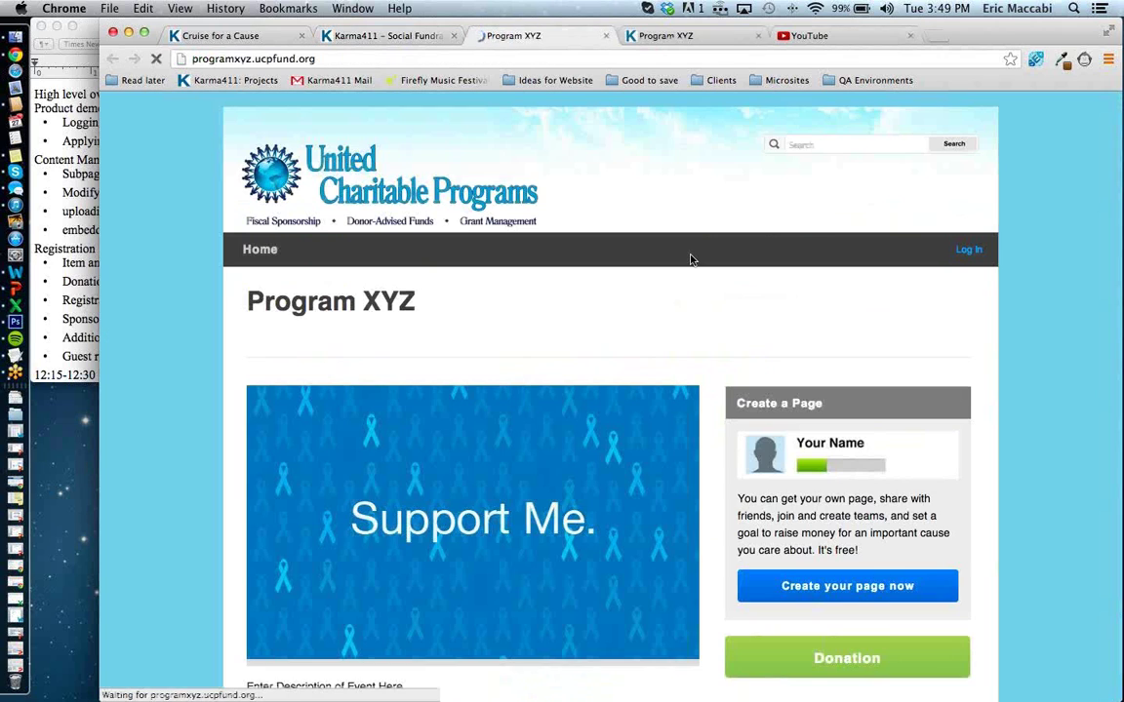
scroll(698, 345, down, 3)
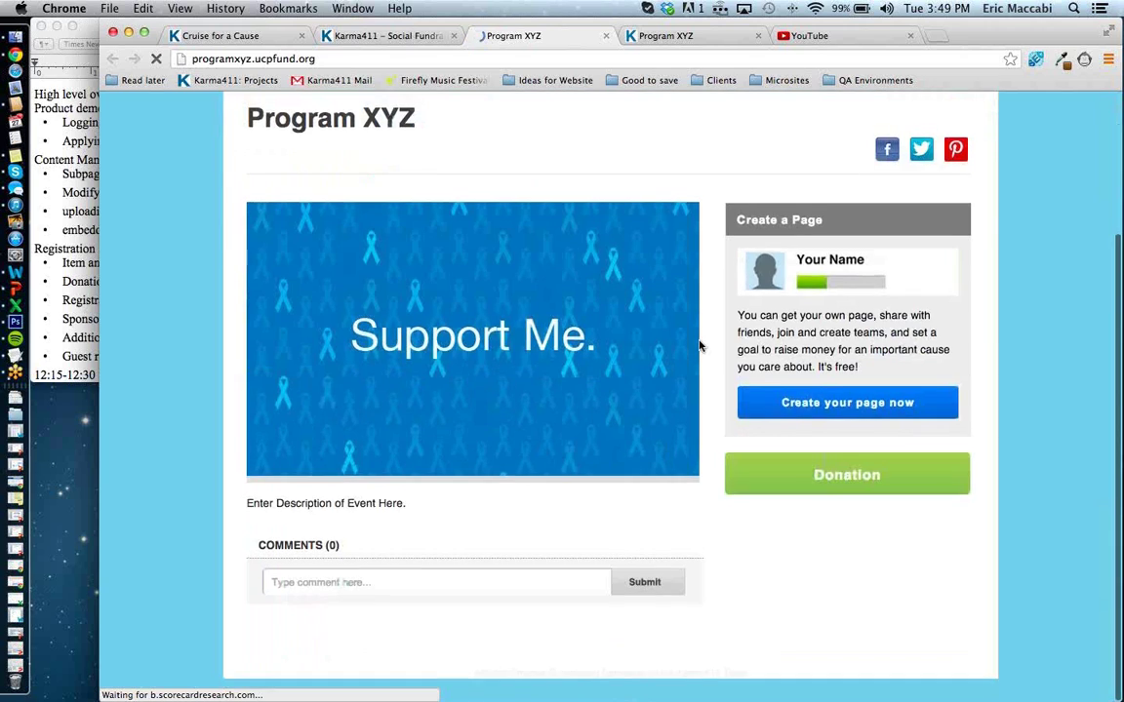
scroll(698, 346, up, 3)
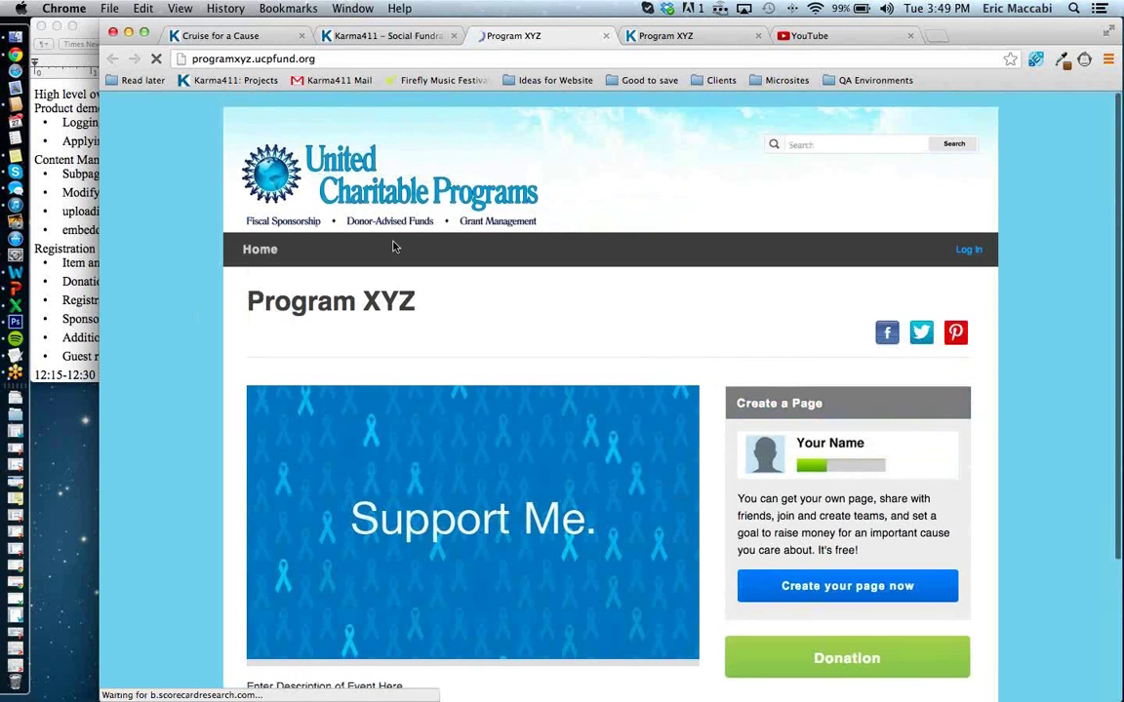
drag(242, 285, 426, 313)
click(425, 324)
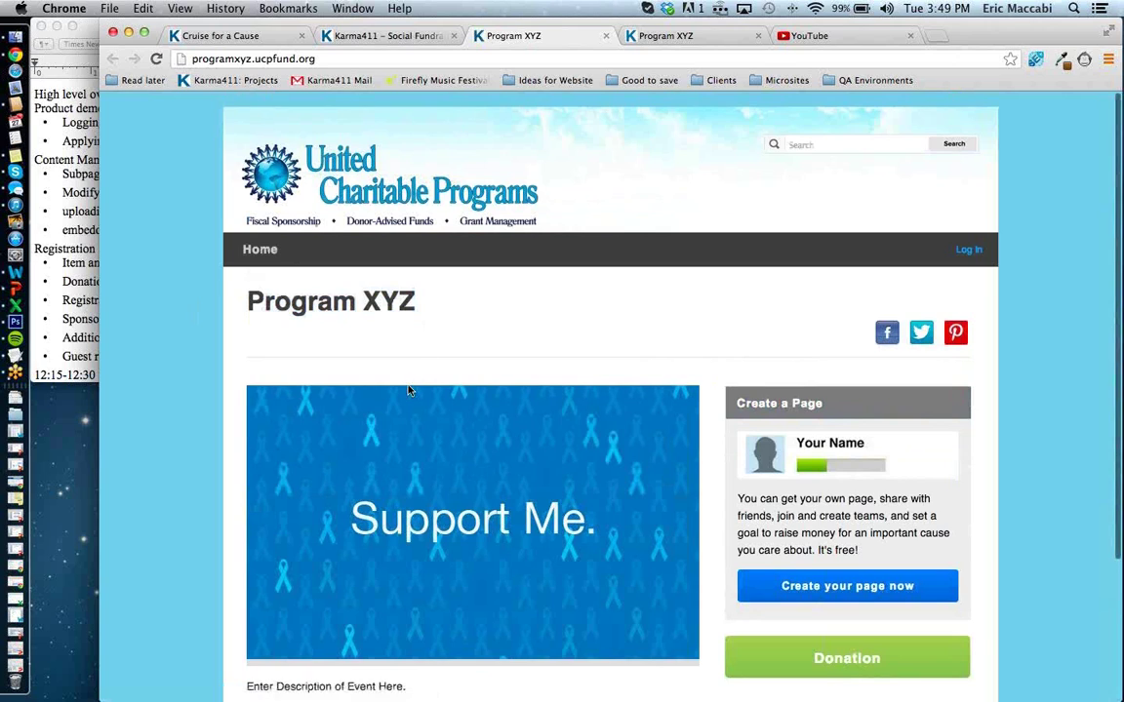
Review the placeholder event description and go to the microsite's Donation page.
scroll(409, 388, down, 4)
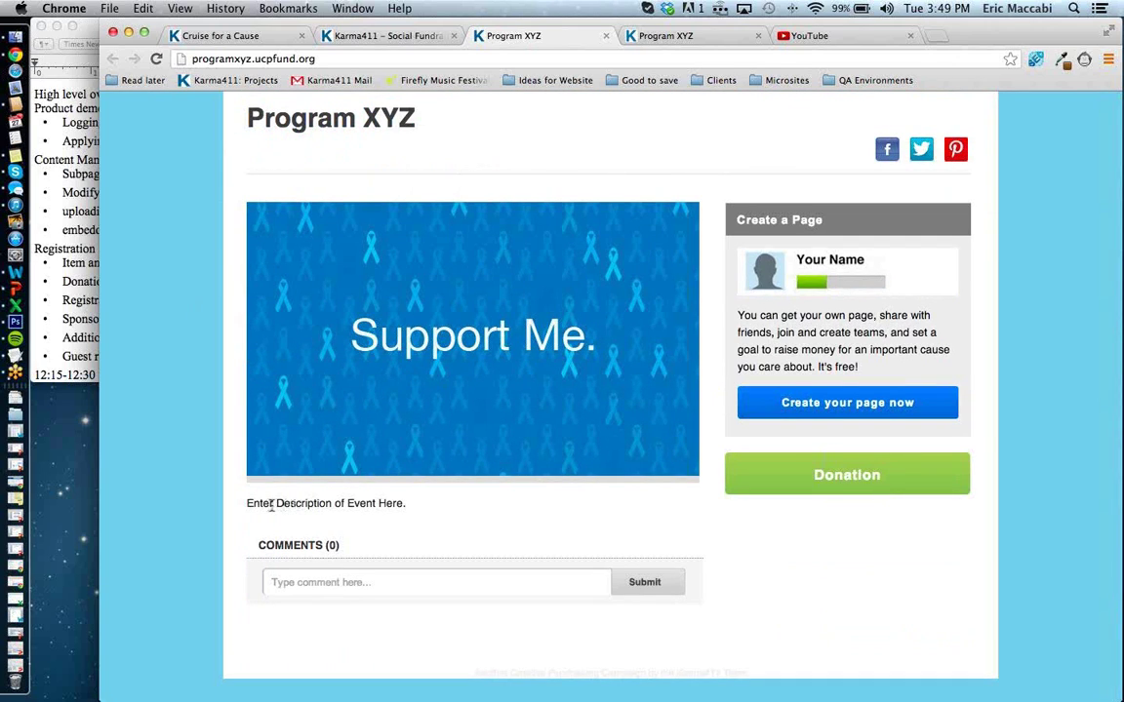
drag(271, 503, 409, 504)
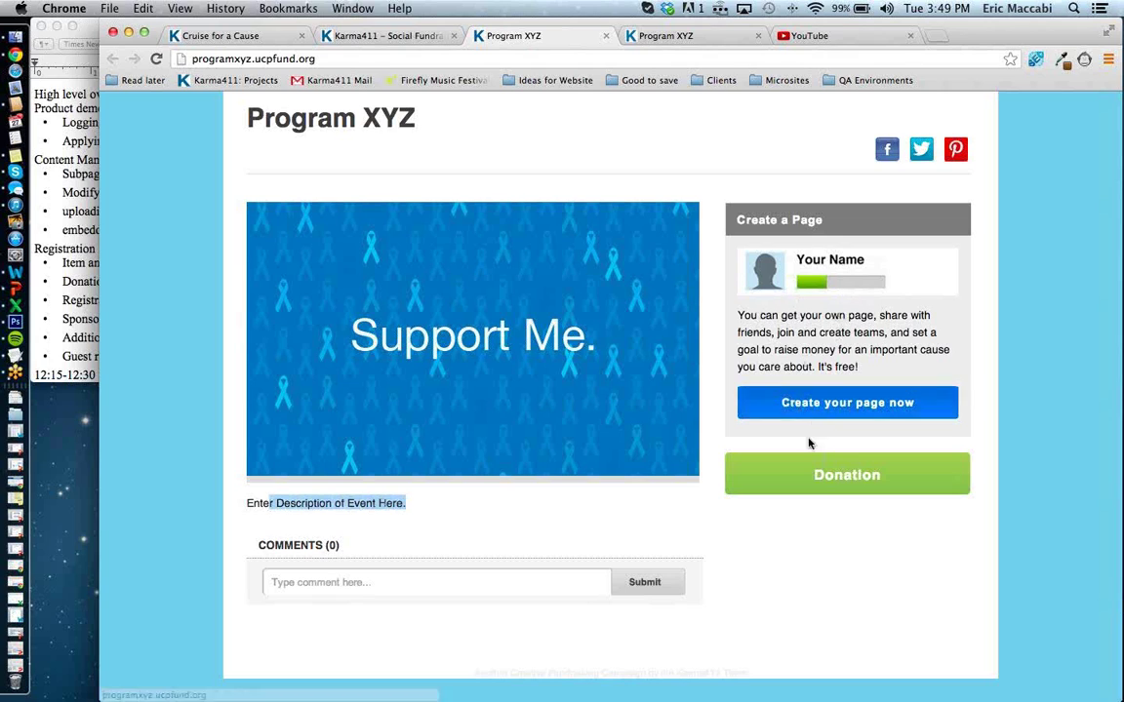
click(822, 479)
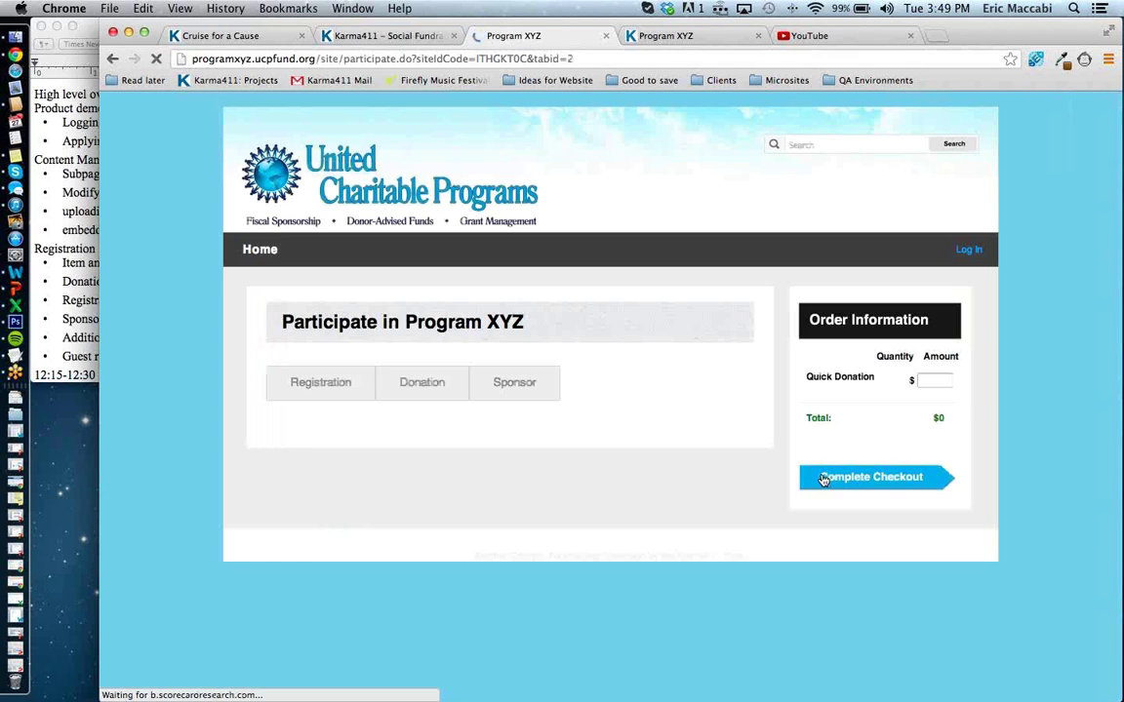
Show the Quick Donate form, then switch back to the Program XYZ Microsite dashboard.
click(434, 390)
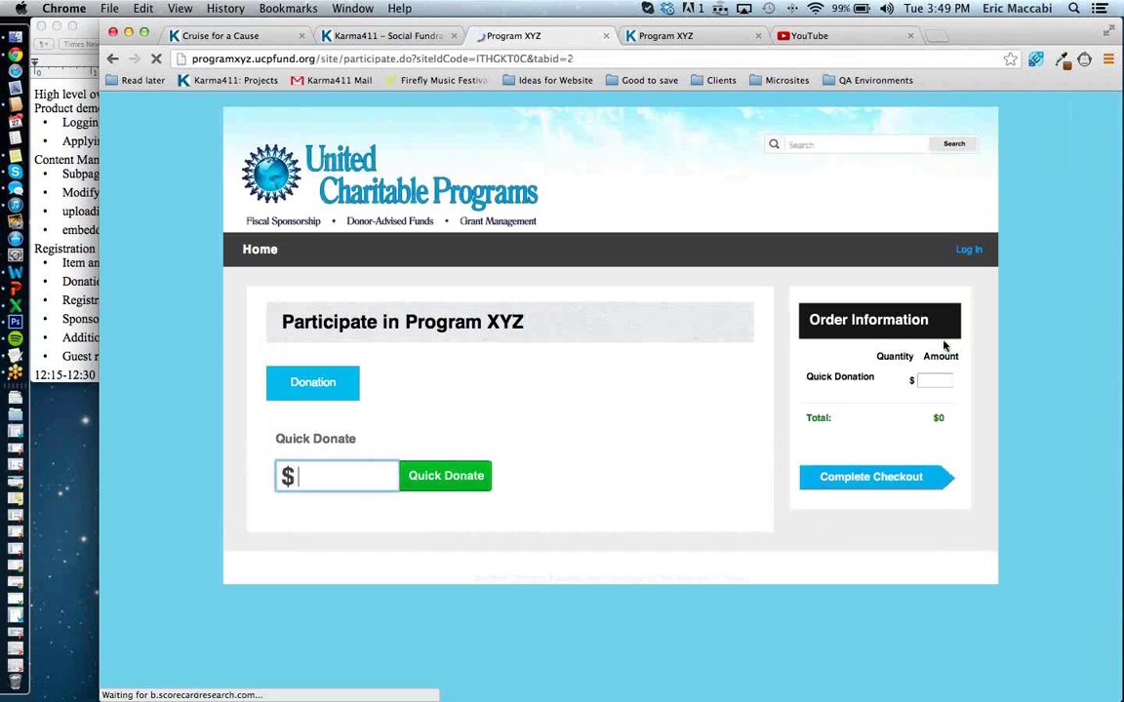
click(416, 35)
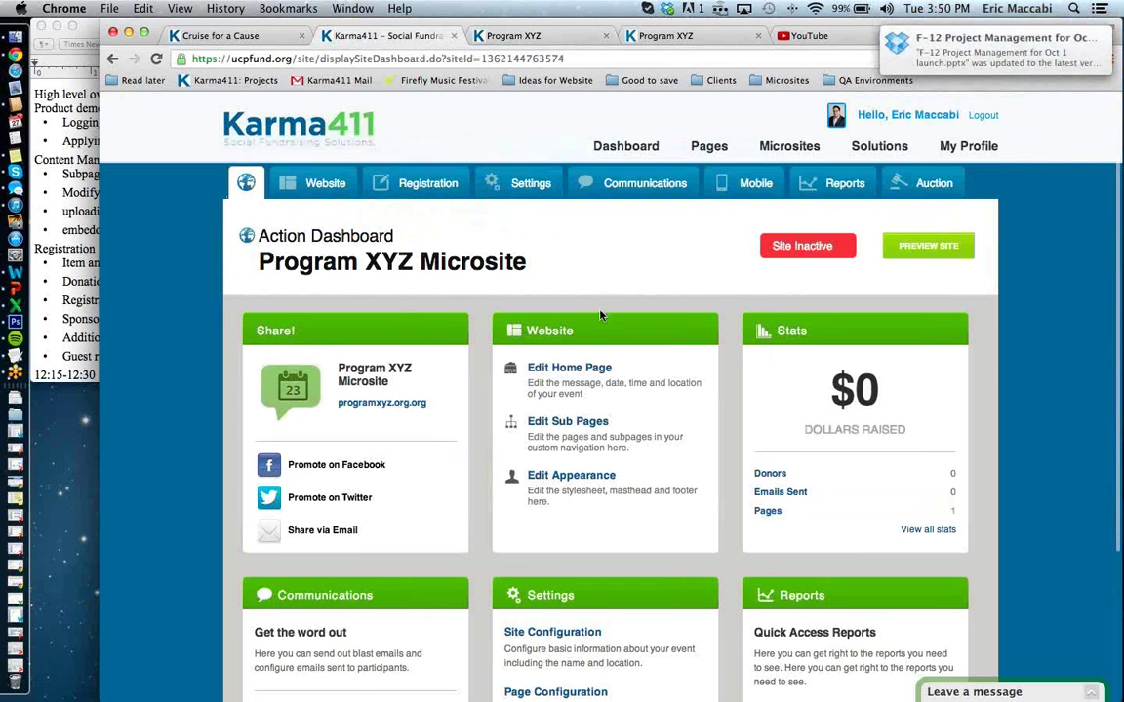
scroll(597, 310, down, 1)
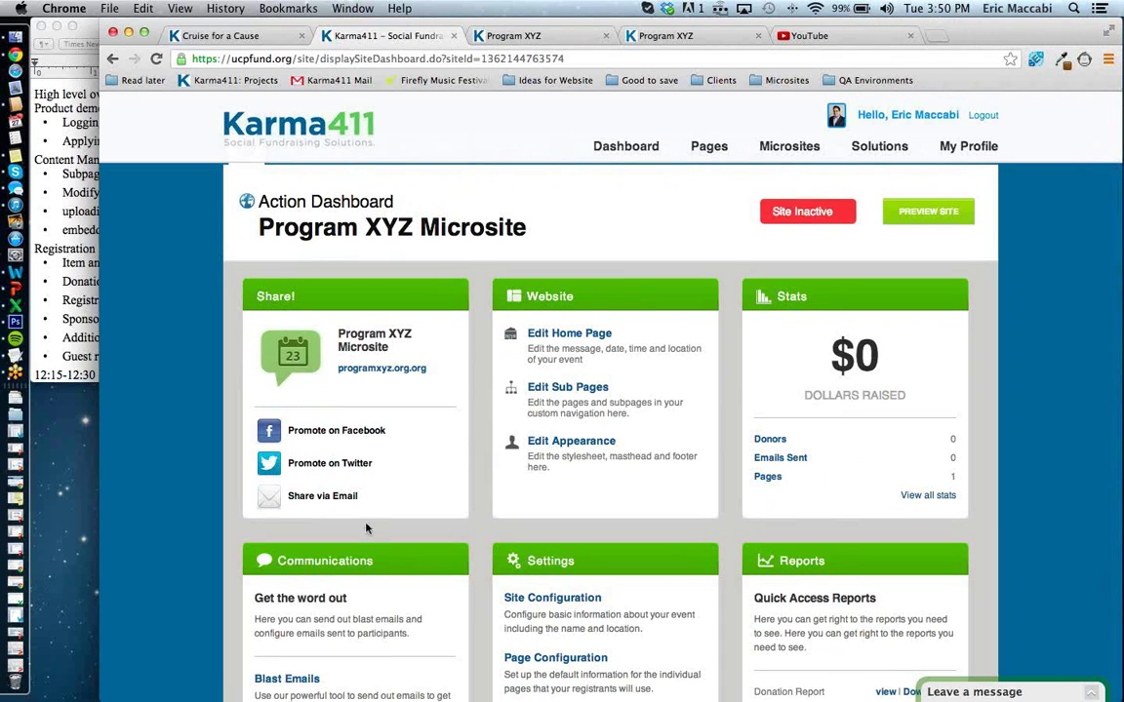
scroll(371, 571, down, 3)
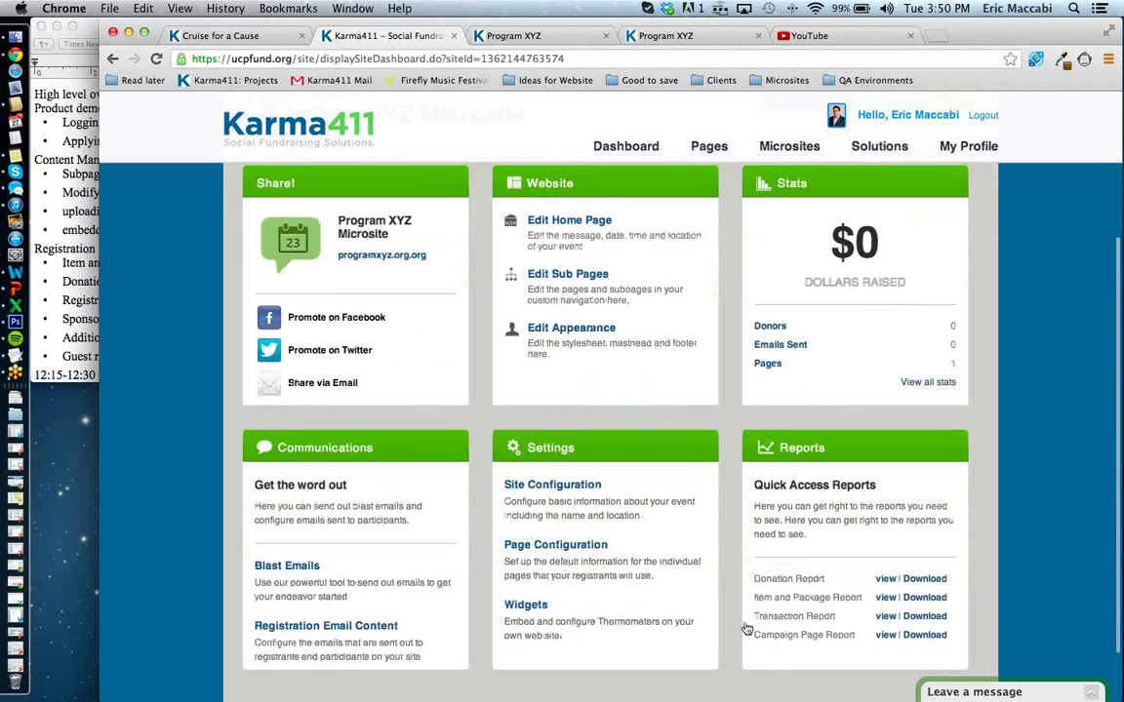
scroll(740, 563, up, 1)
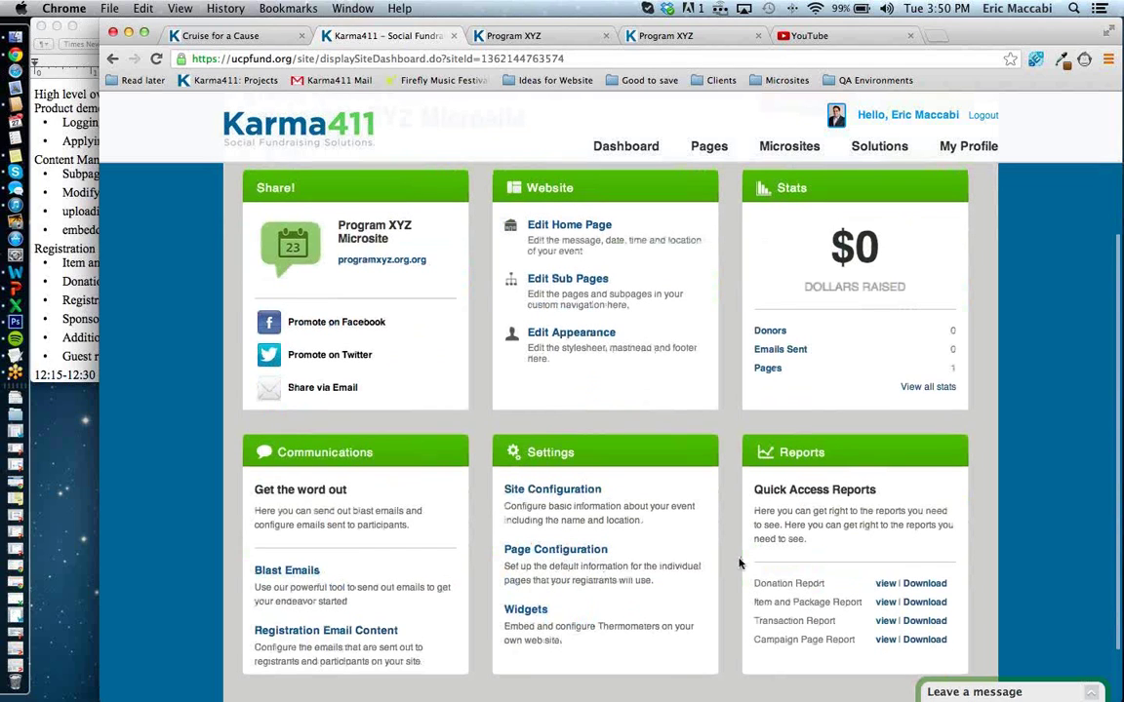
scroll(740, 563, up, 5)
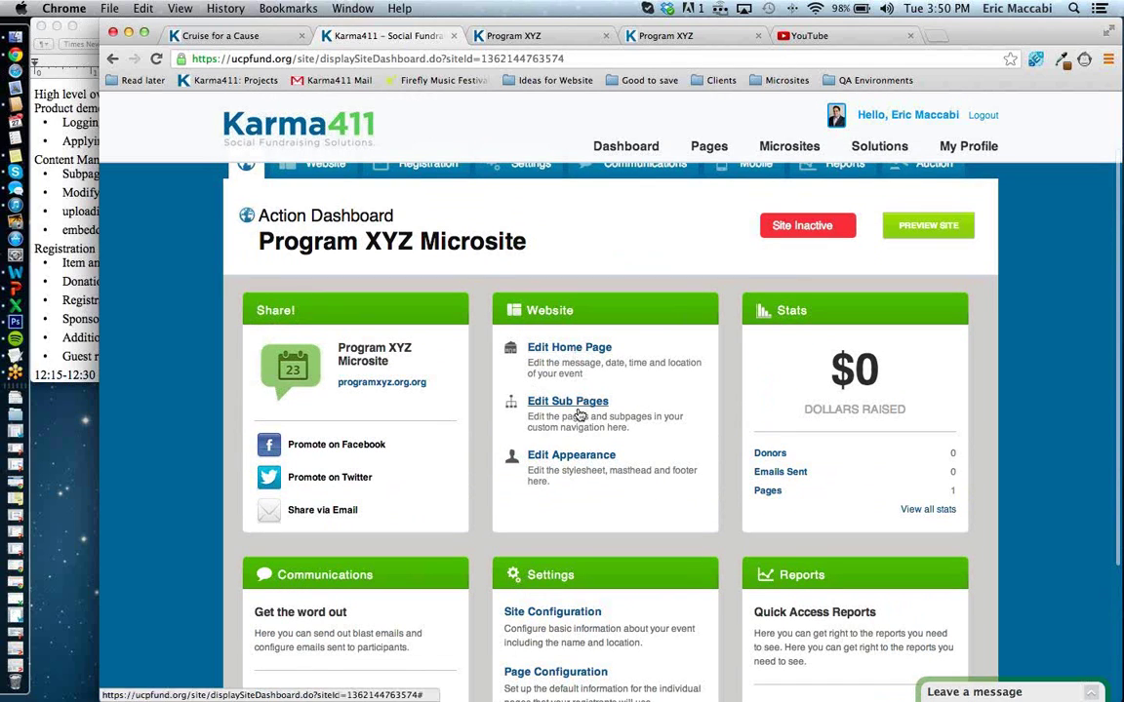
scroll(582, 477, up, 2)
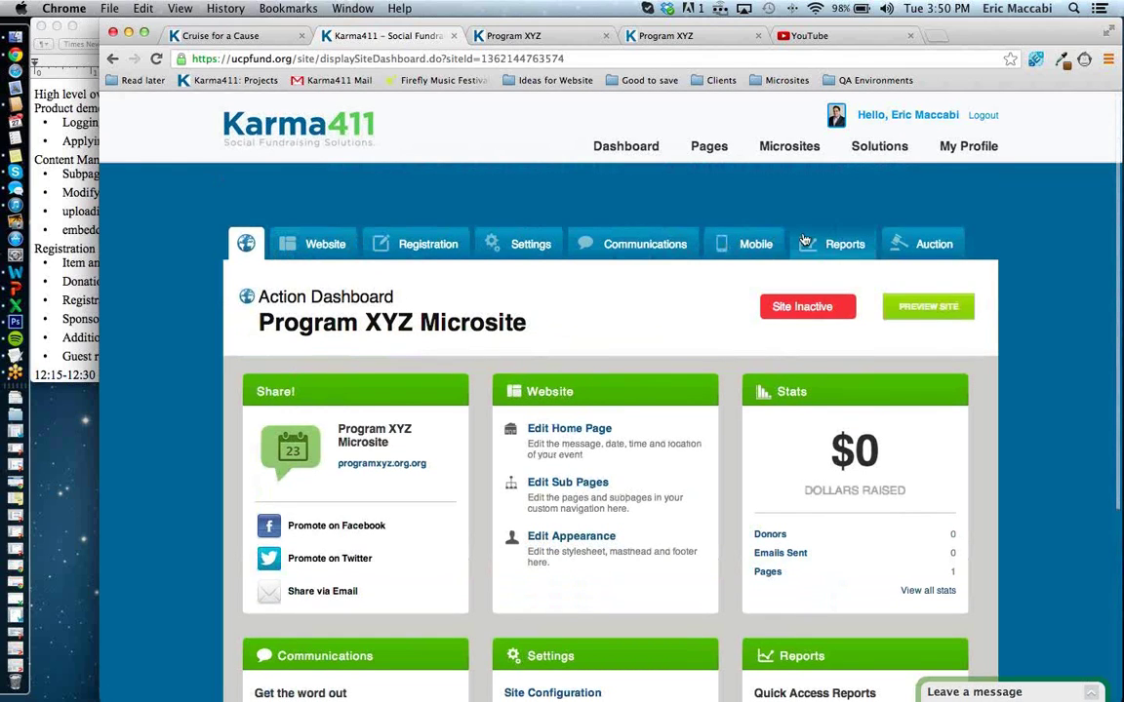
Open the microsite's Website settings, then return the Program XYZ preview to its Home page.
click(343, 258)
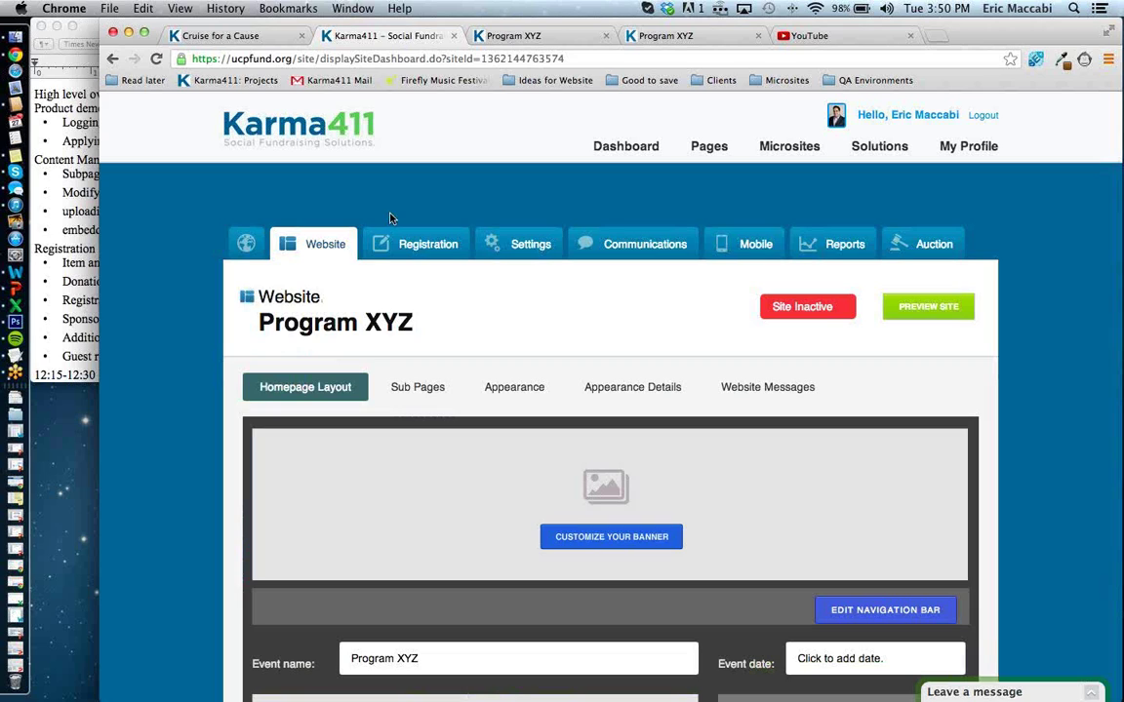
click(527, 33)
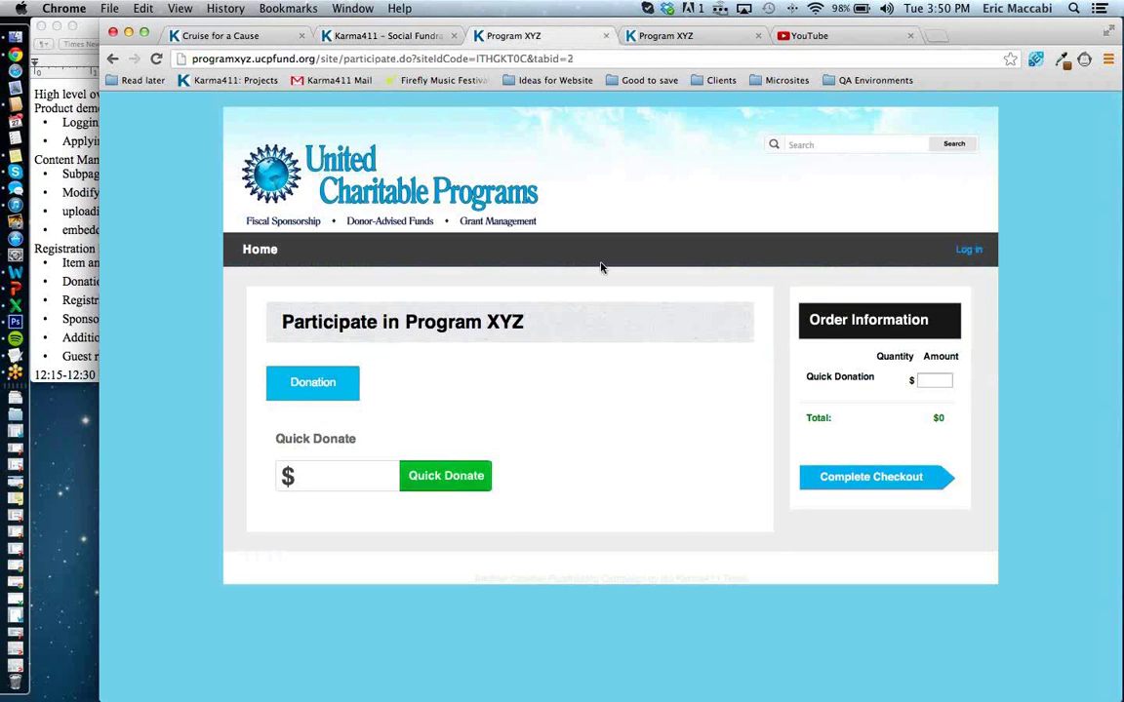
click(260, 250)
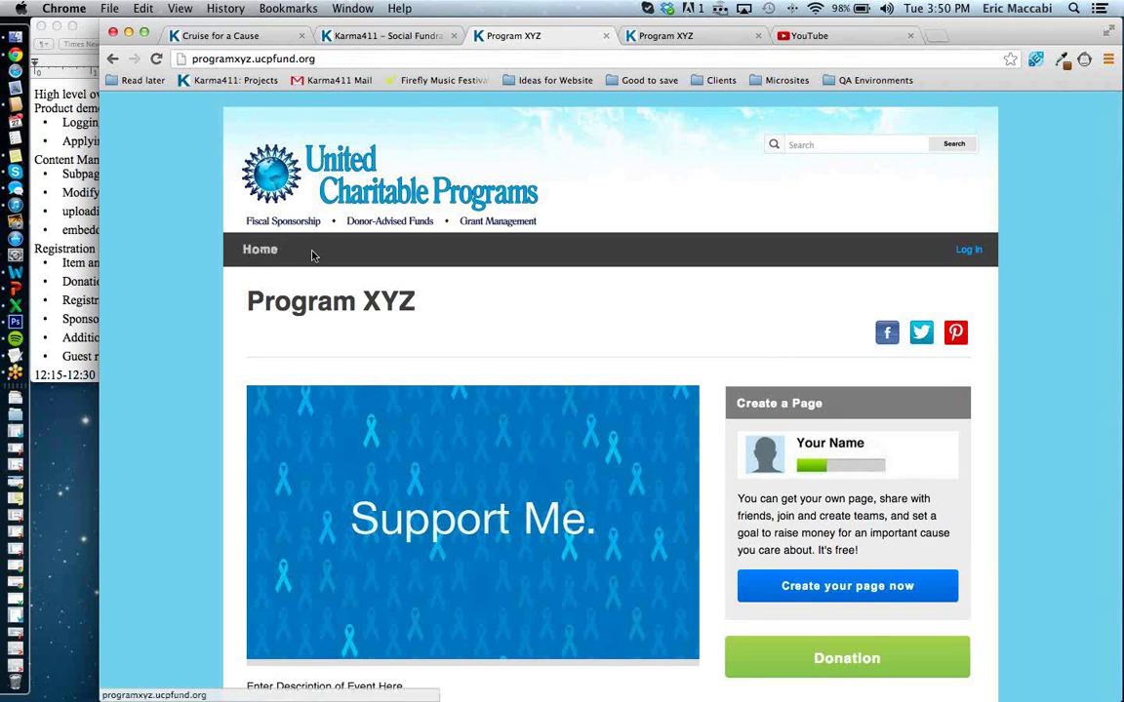
Examine the Cruise for a Cause example site's About Us page, home page and photo slideshow.
click(264, 41)
click(338, 200)
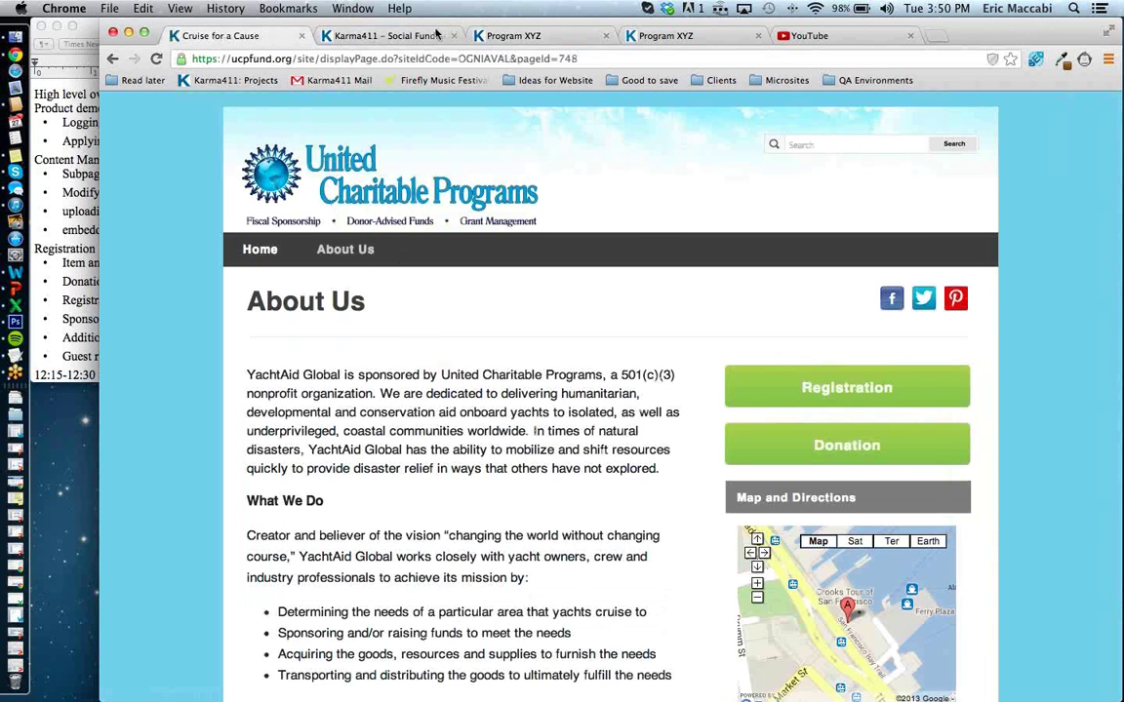
click(435, 35)
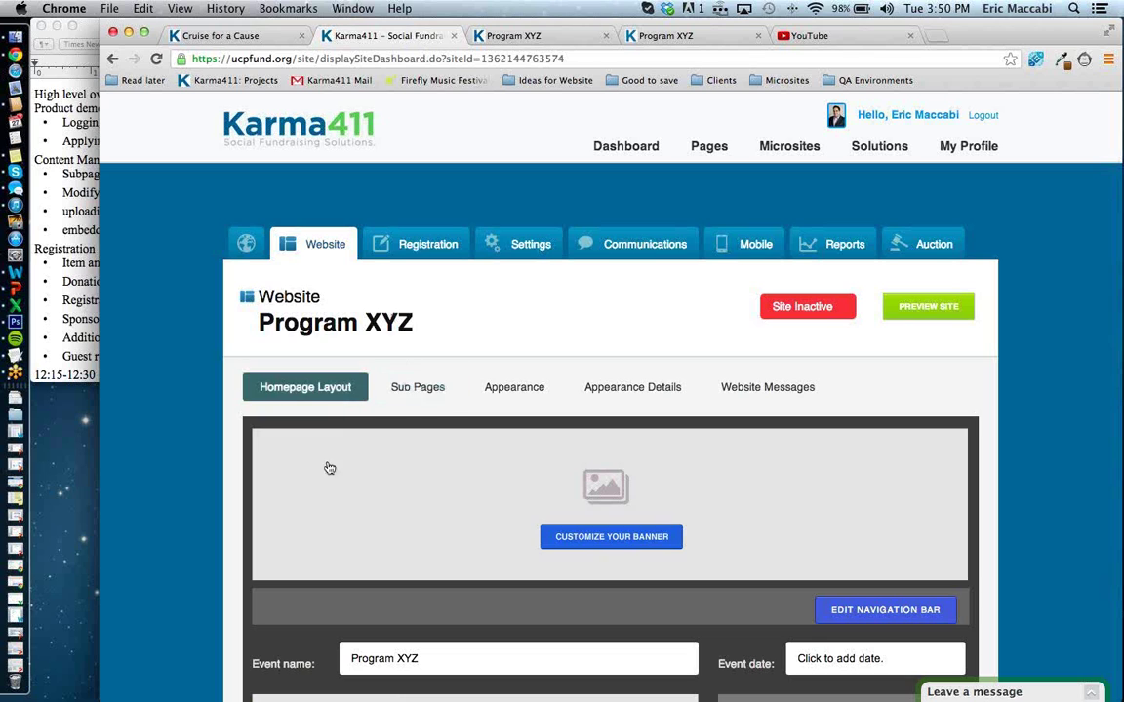
click(290, 41)
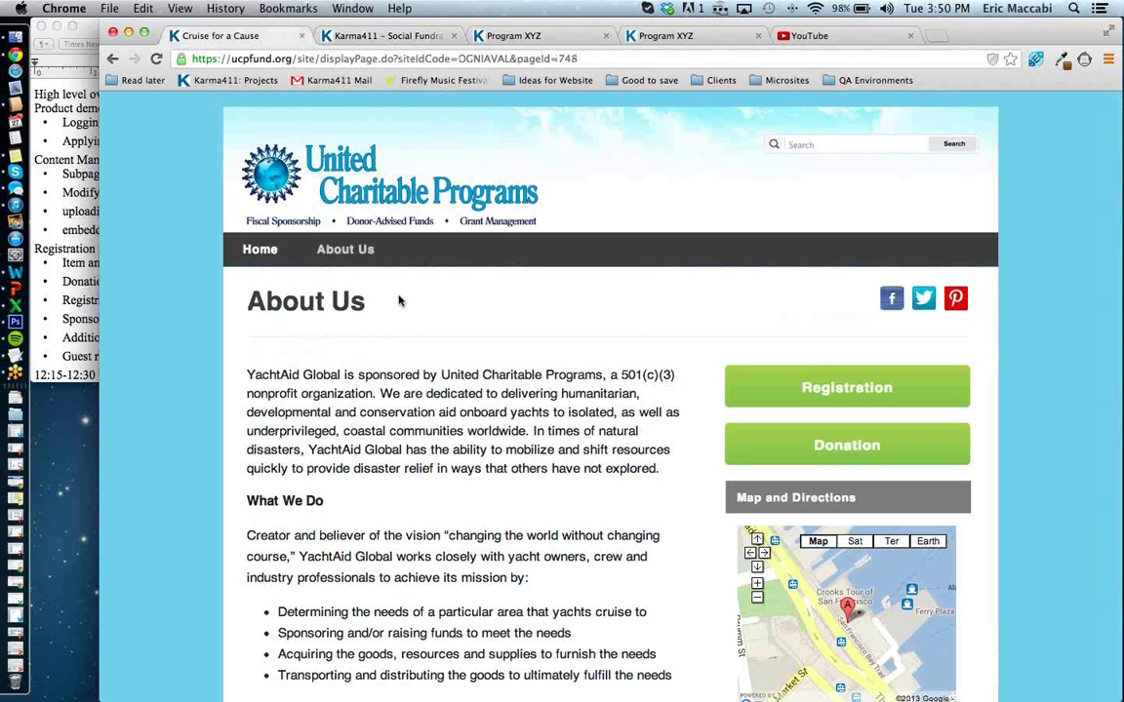
click(276, 250)
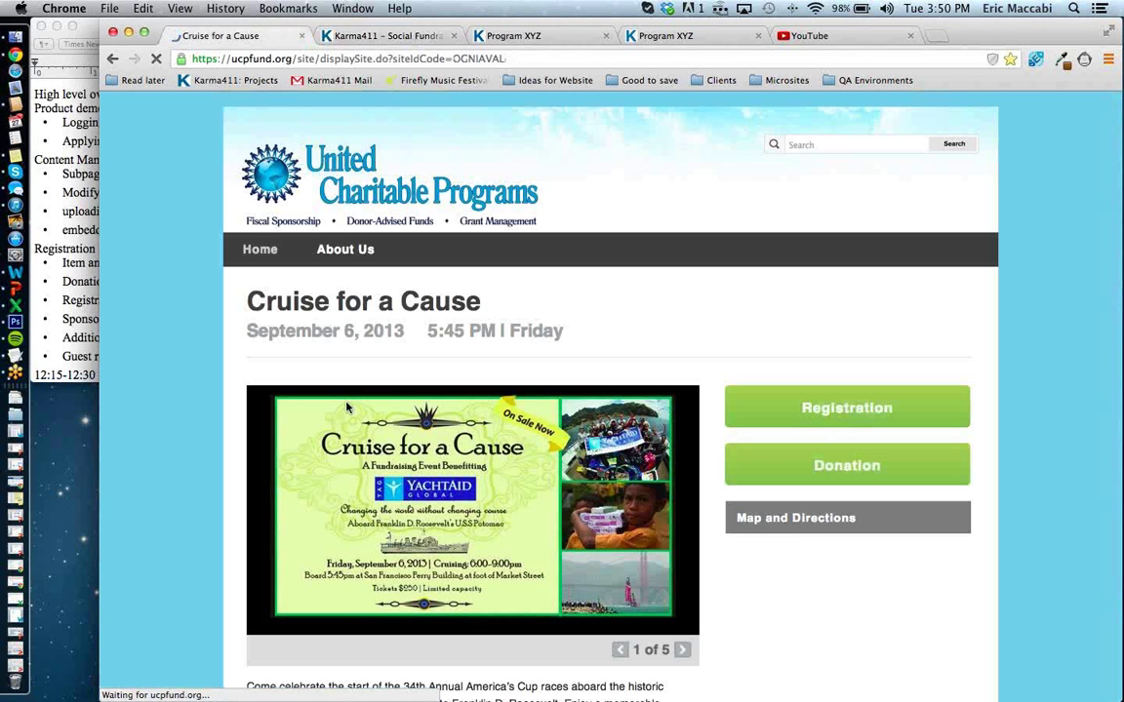
click(680, 650)
click(680, 650)
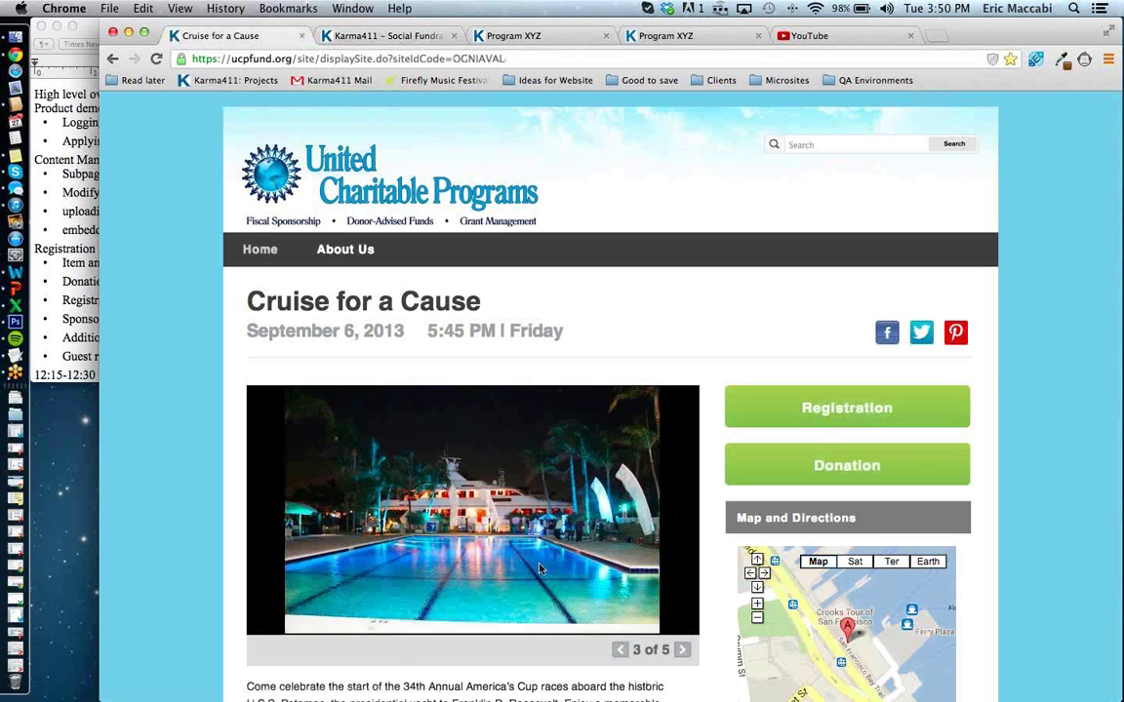
scroll(472, 518, down, 5)
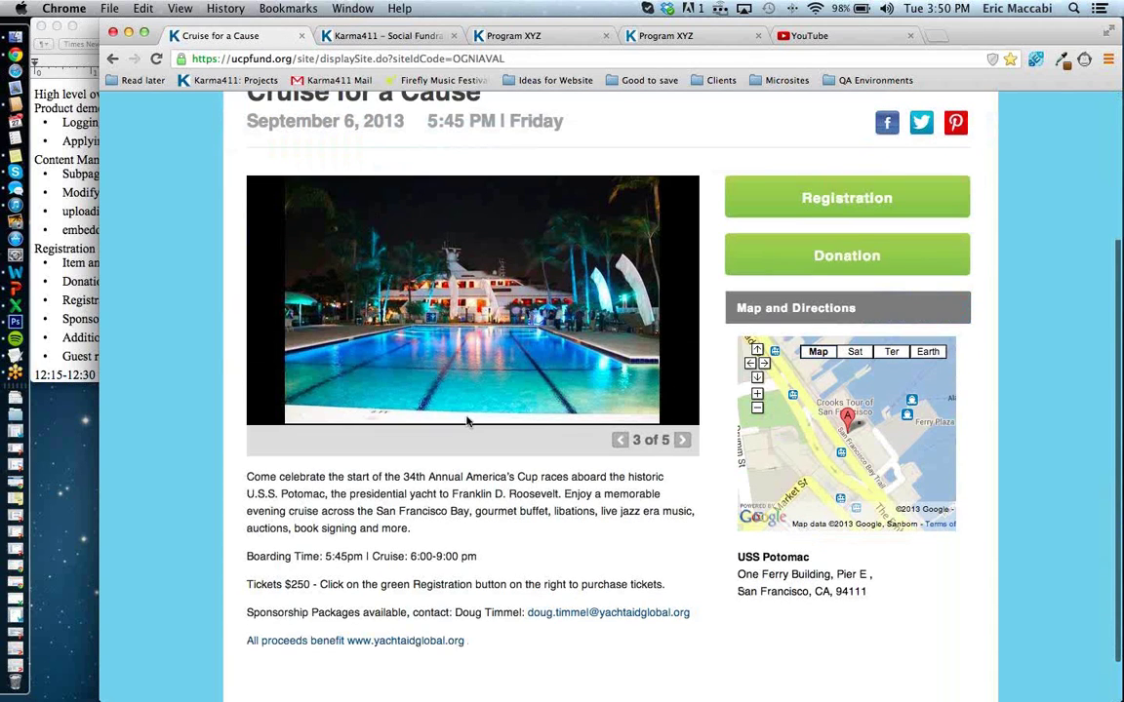
scroll(390, 478, up, 5)
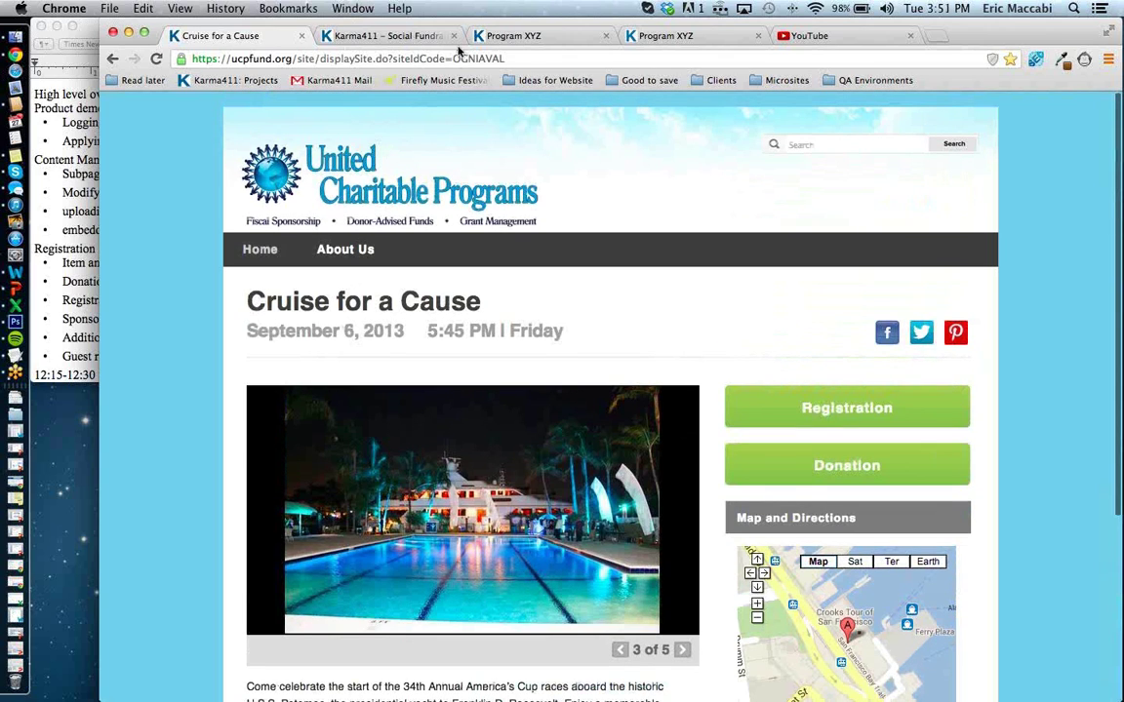
Switch to the public Program XYZ page and scroll through its banner and placeholder text.
click(499, 36)
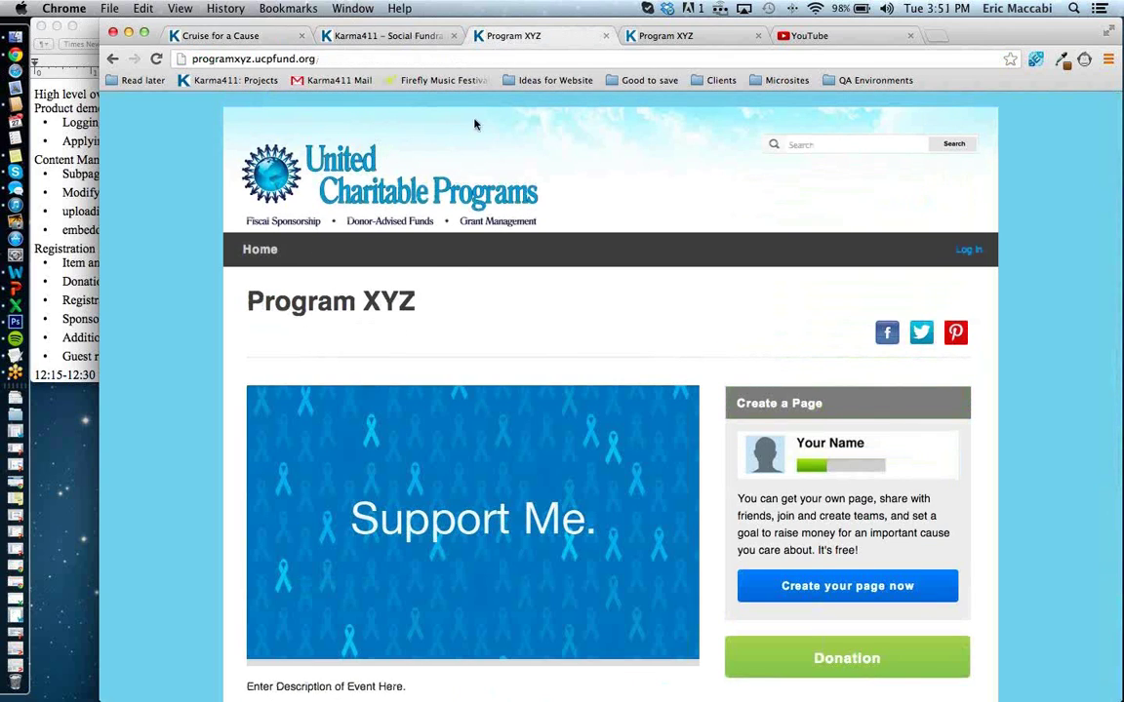
scroll(389, 291, down, 1)
scroll(390, 291, down, 4)
Compare the public Program XYZ page, then focus the Homepage Layout's 'Program XYZ' event name field.
scroll(391, 291, up, 4)
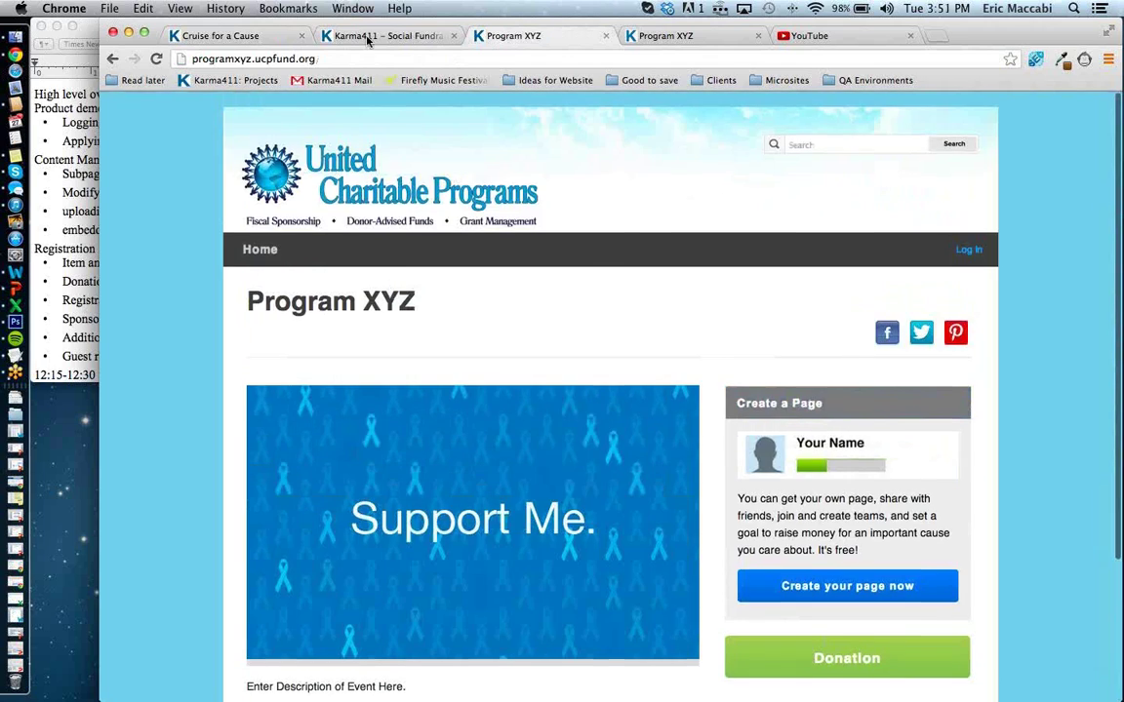
click(370, 37)
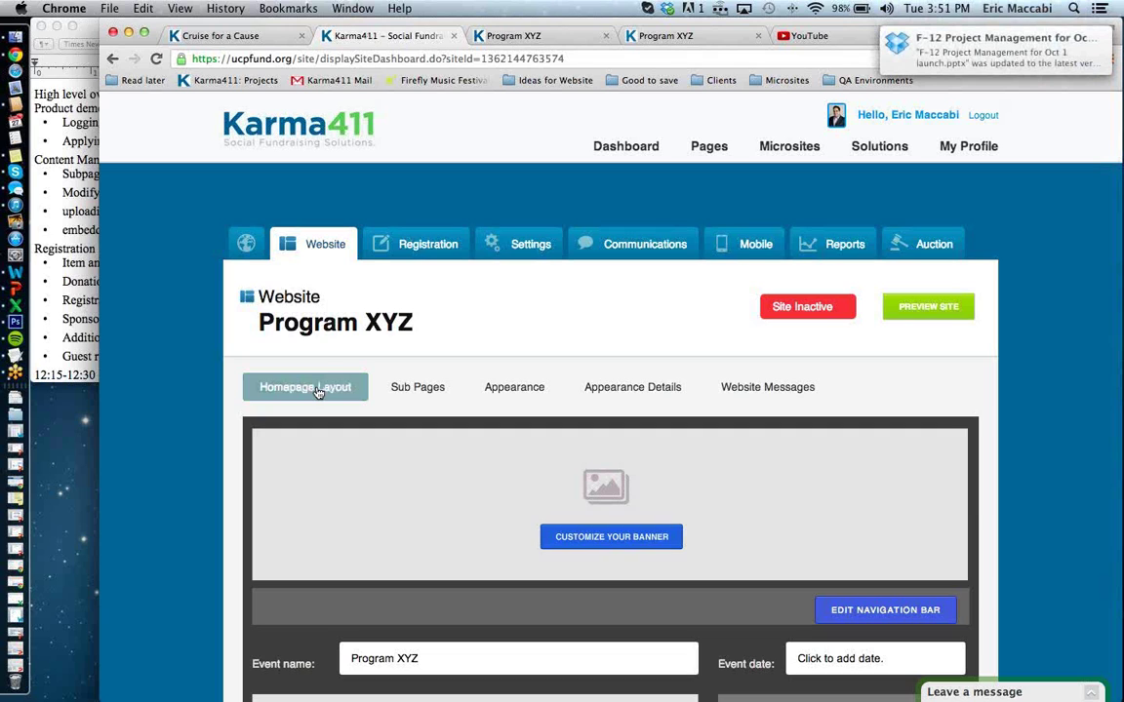
click(507, 36)
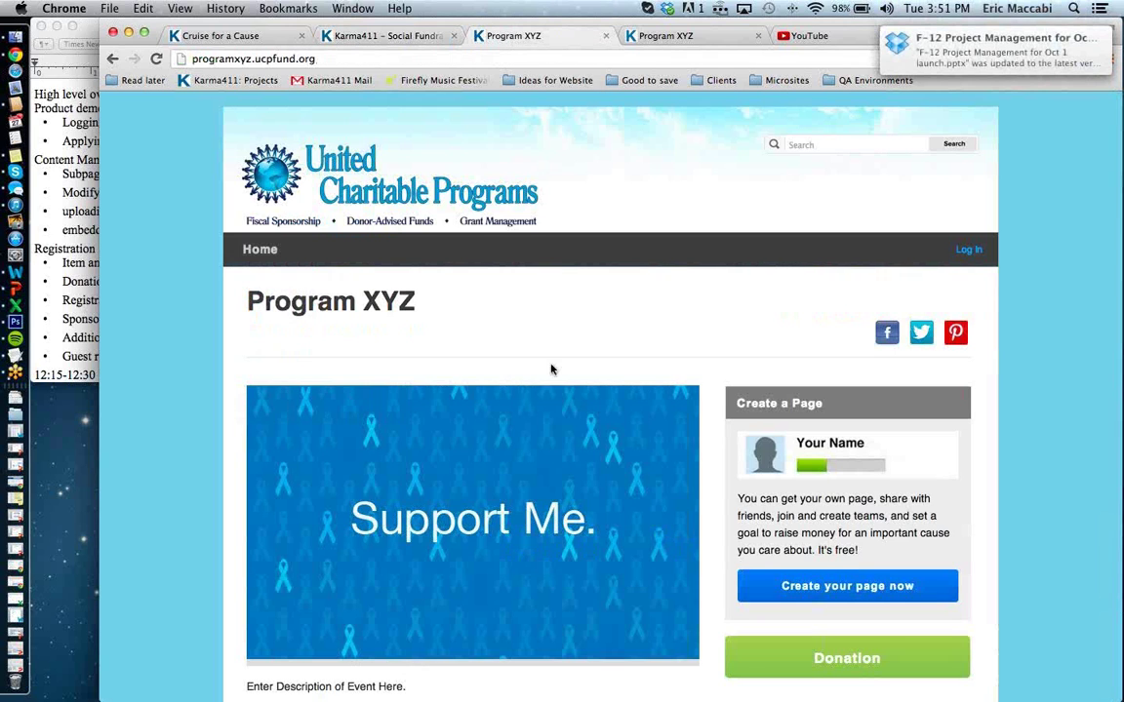
scroll(551, 369, down, 4)
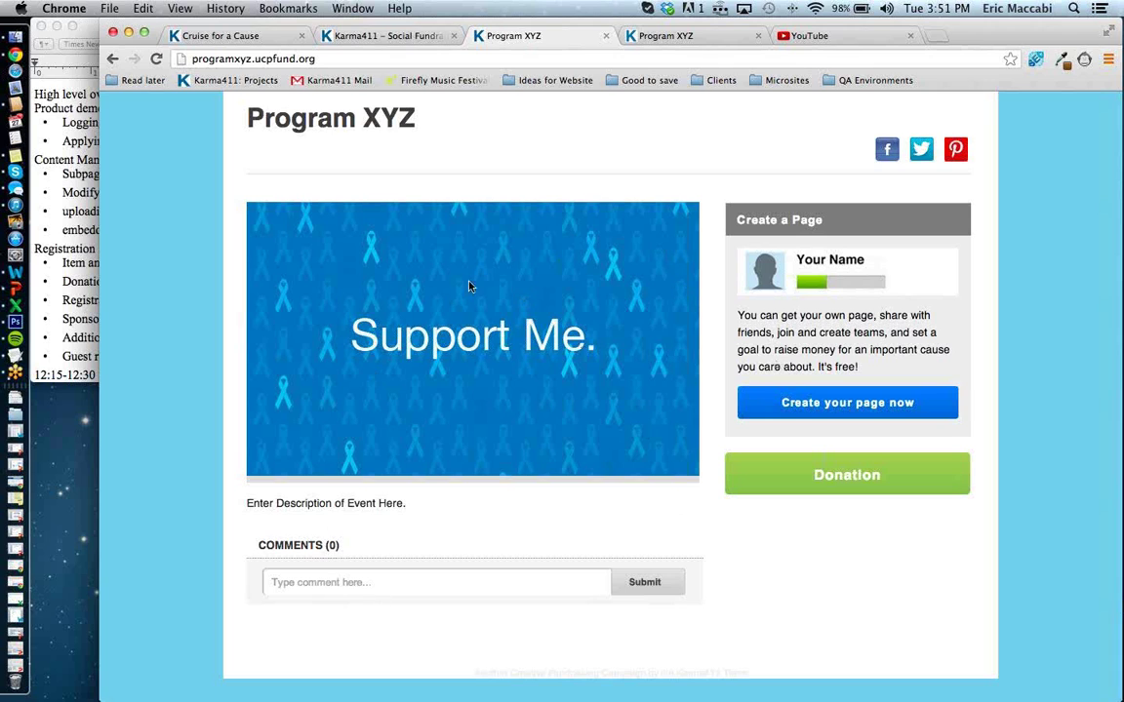
scroll(406, 535, down, 1)
scroll(408, 535, up, 3)
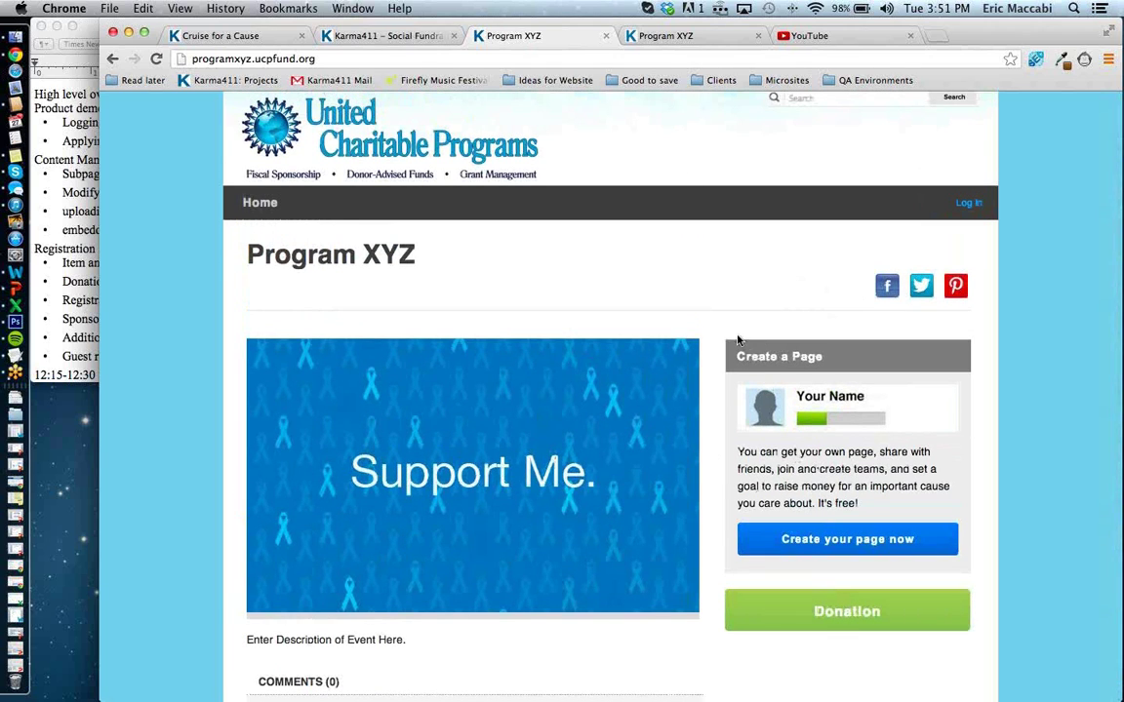
click(347, 36)
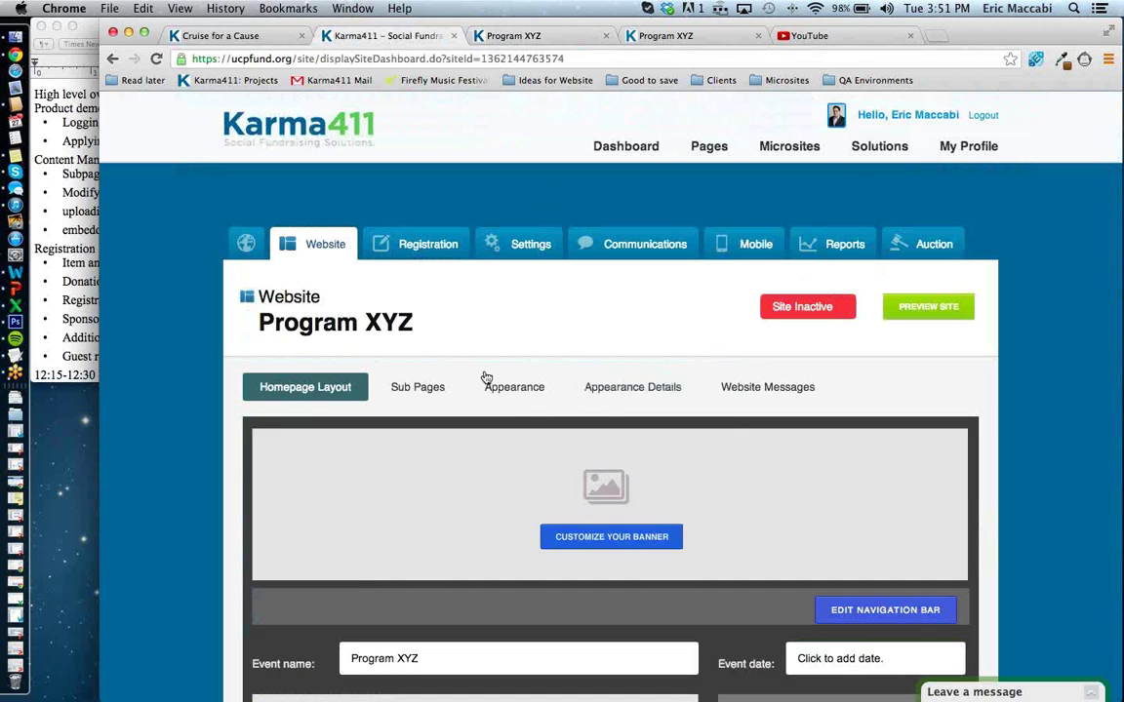
scroll(621, 429, down, 5)
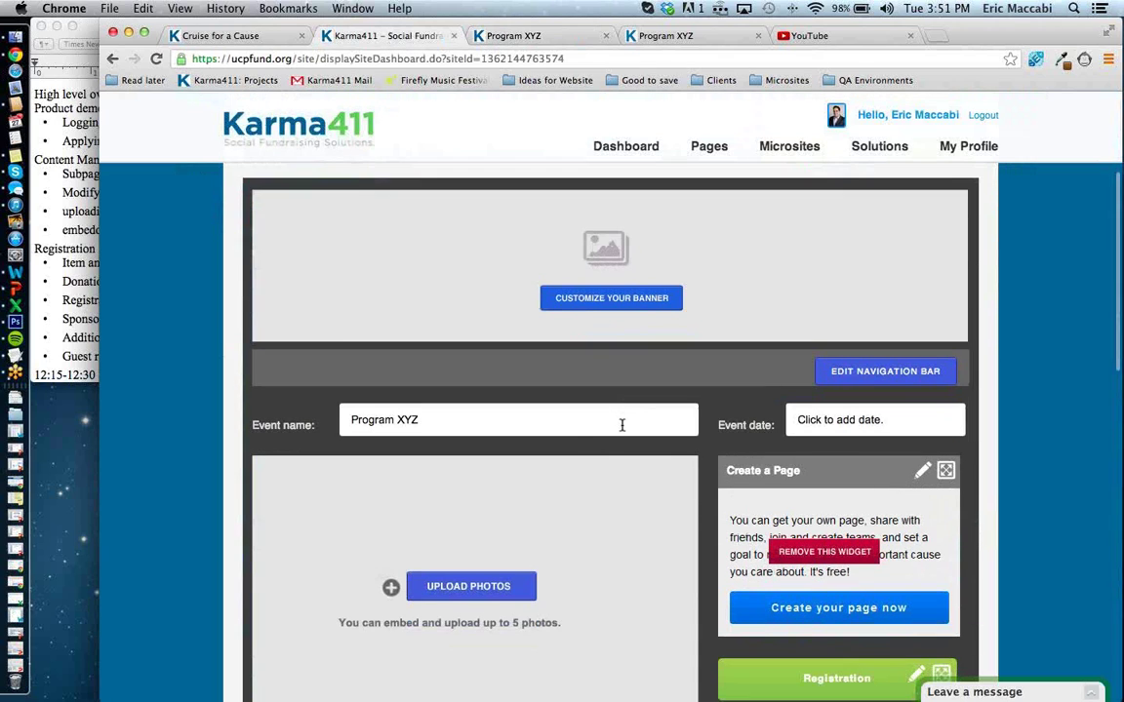
click(622, 424)
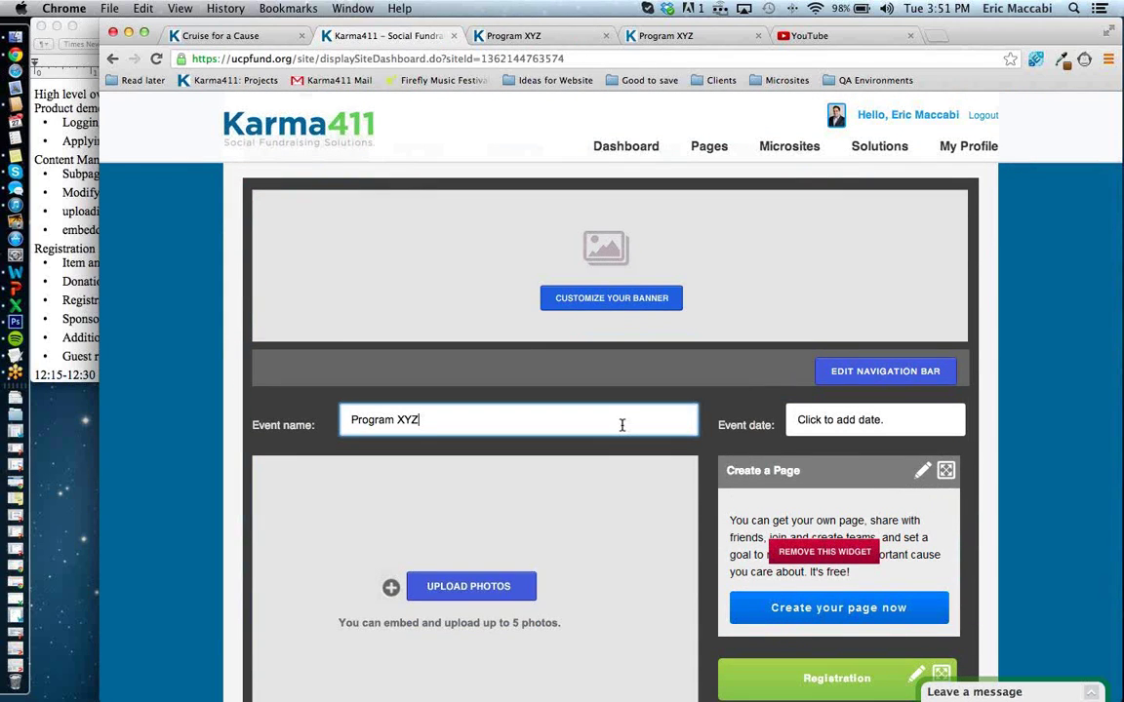
Rename the event to 'Program XYZ Annual Fall Dinner' and save it.
click(622, 424)
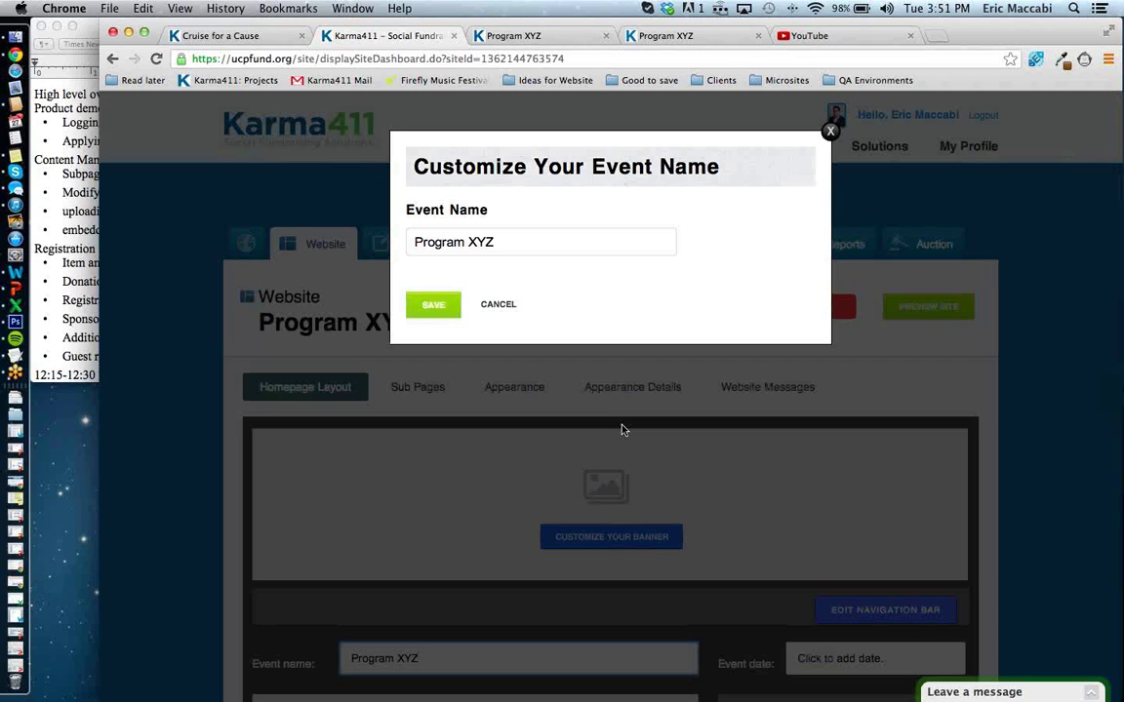
click(598, 248)
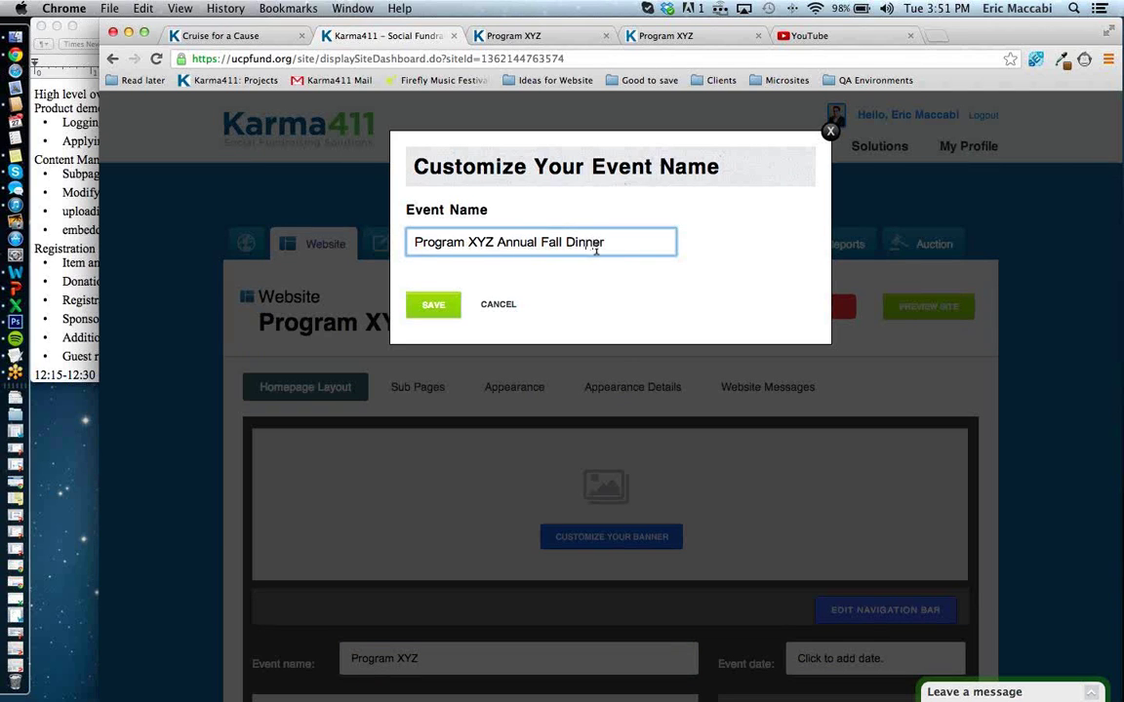
click(439, 308)
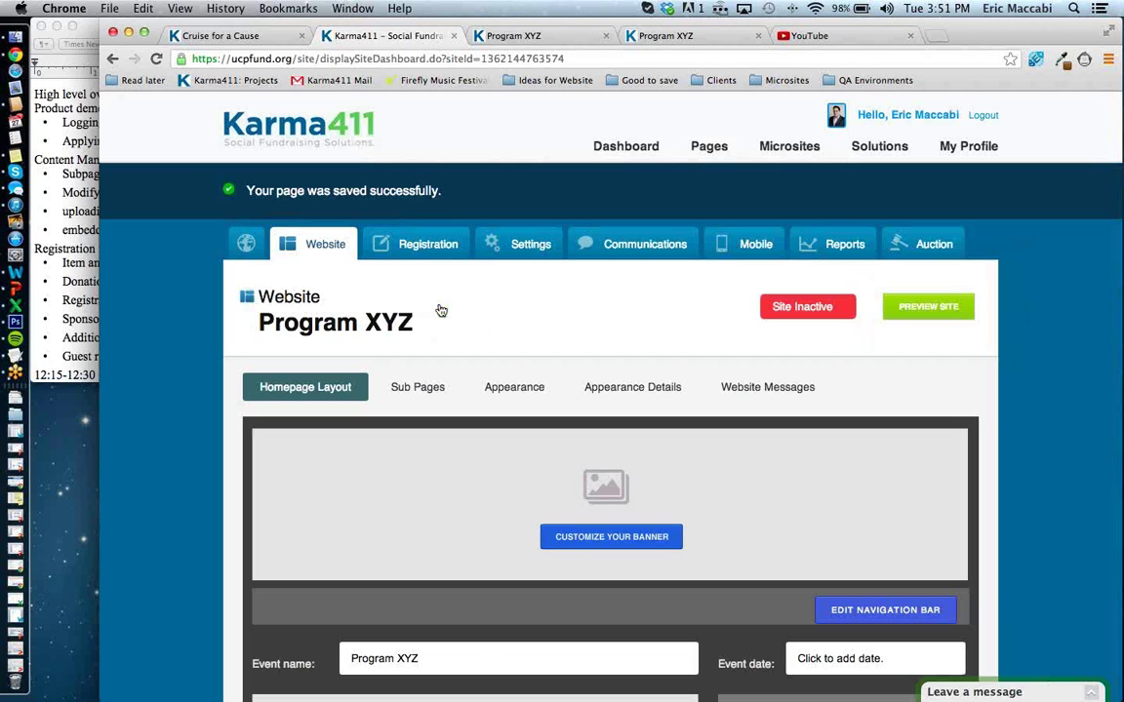
scroll(421, 461, down, 3)
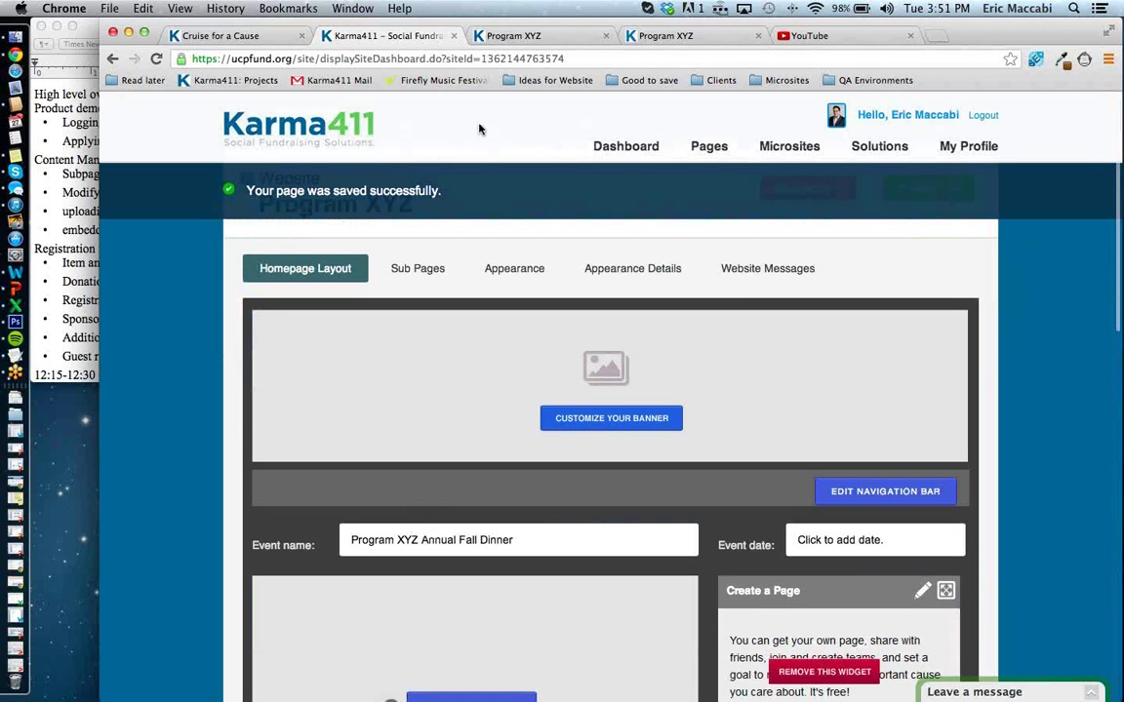
Reload the public Program XYZ page to confirm the new heading, then return to the dashboard.
click(513, 43)
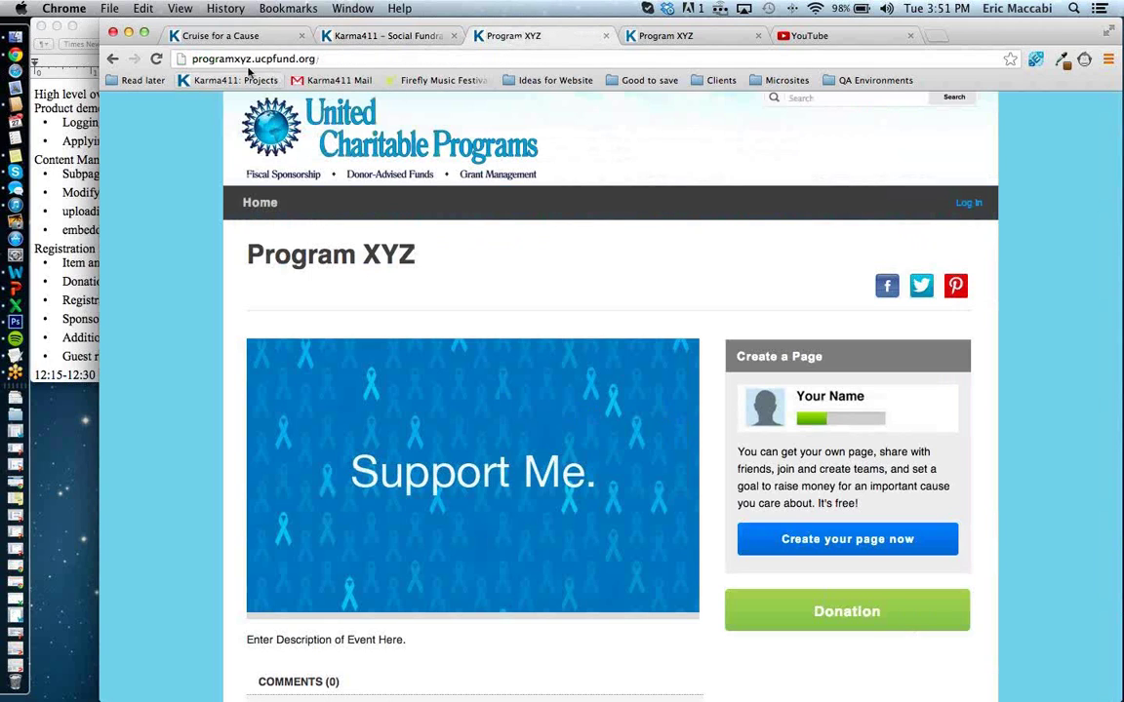
click(156, 59)
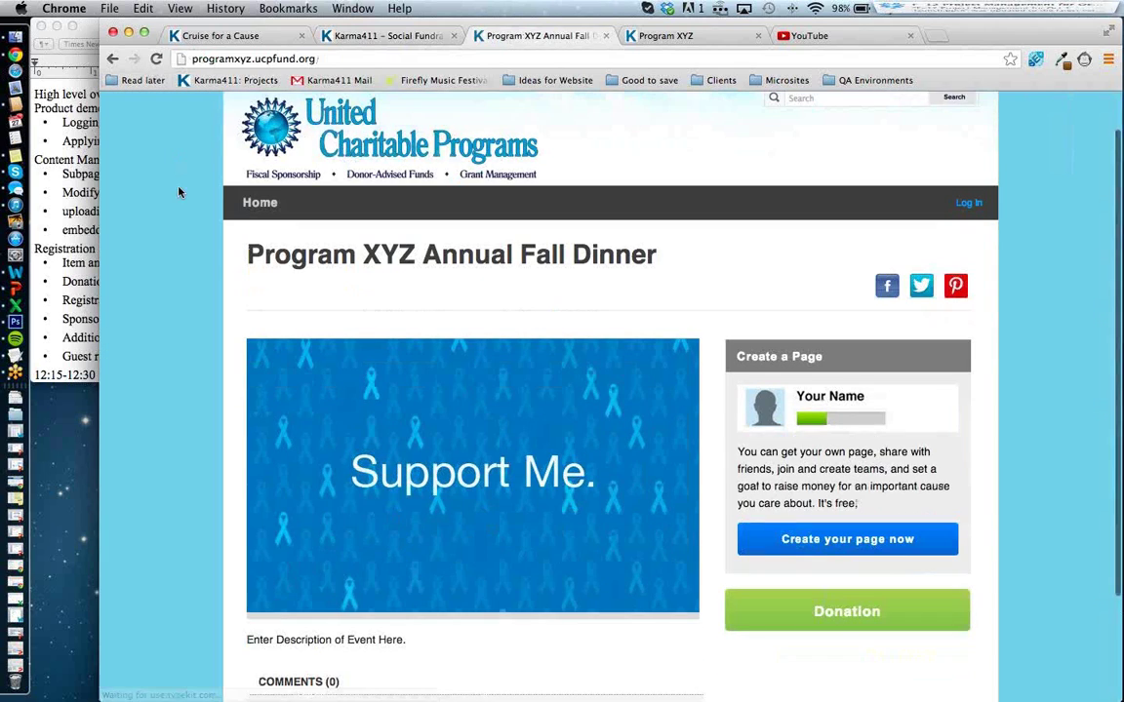
drag(229, 234, 724, 275)
click(706, 278)
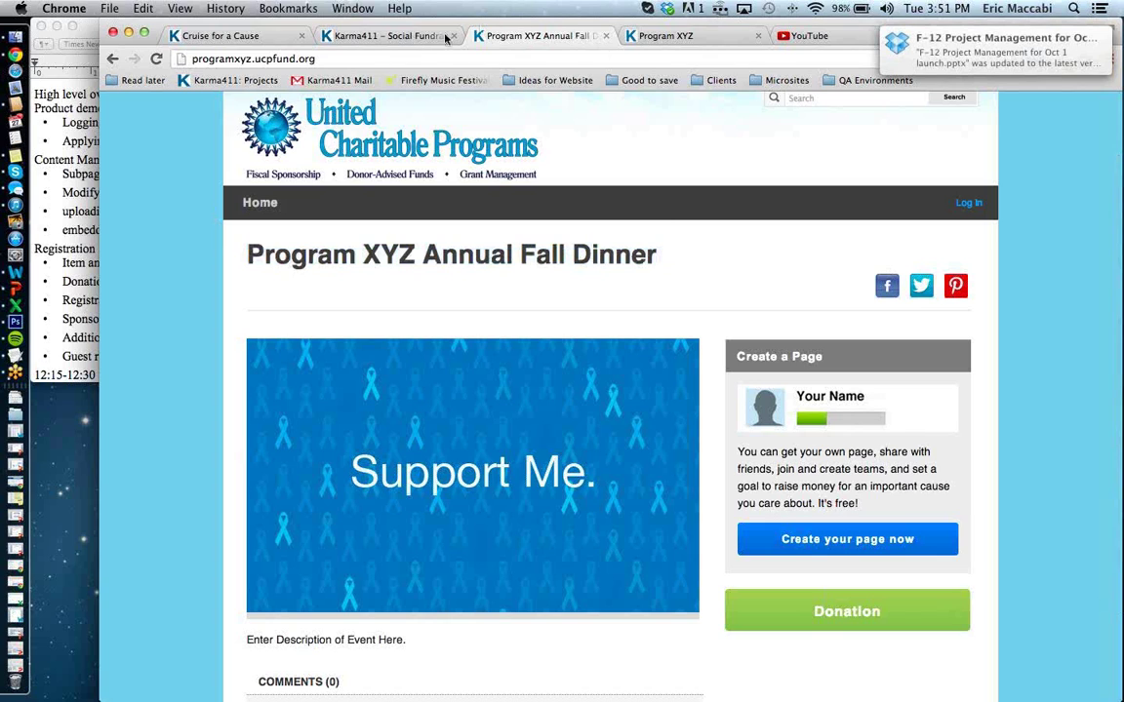
click(410, 36)
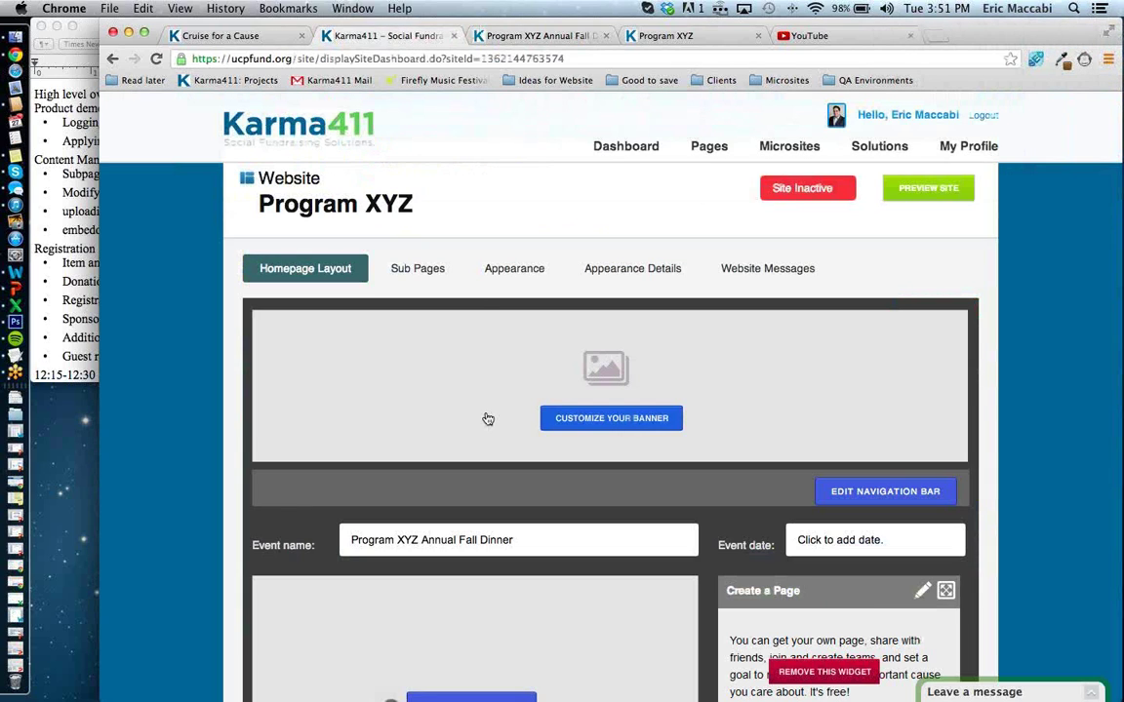
Set the event date to November 3, 2013 with a PM start time and save.
click(864, 540)
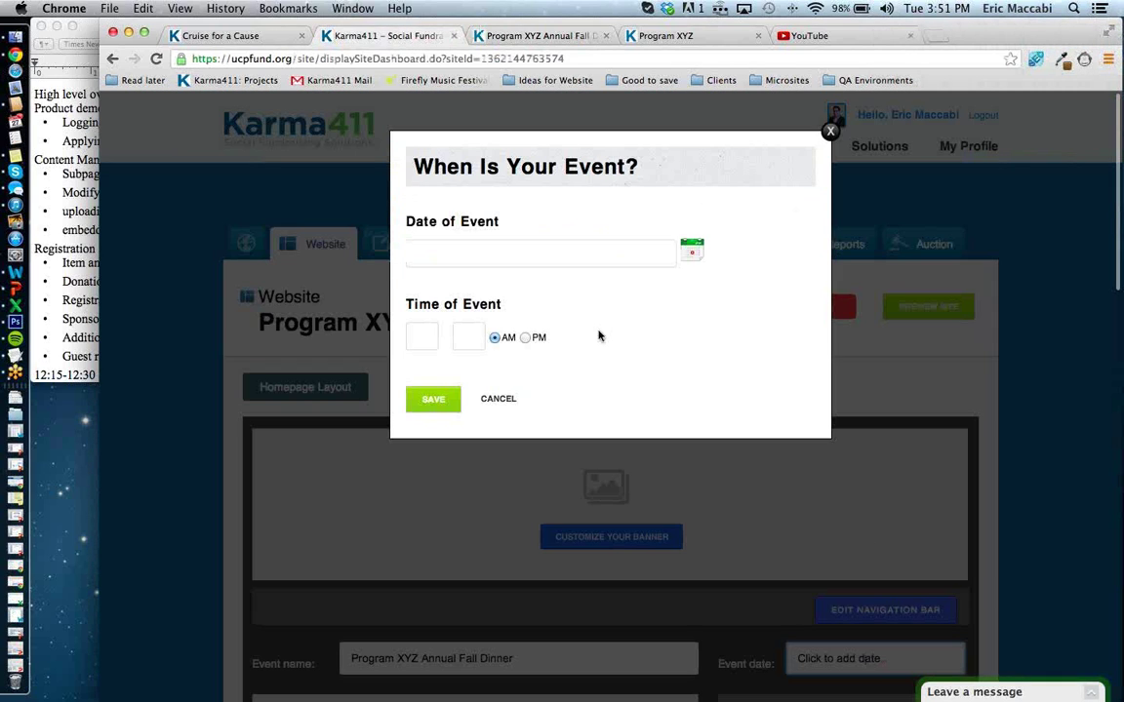
click(668, 254)
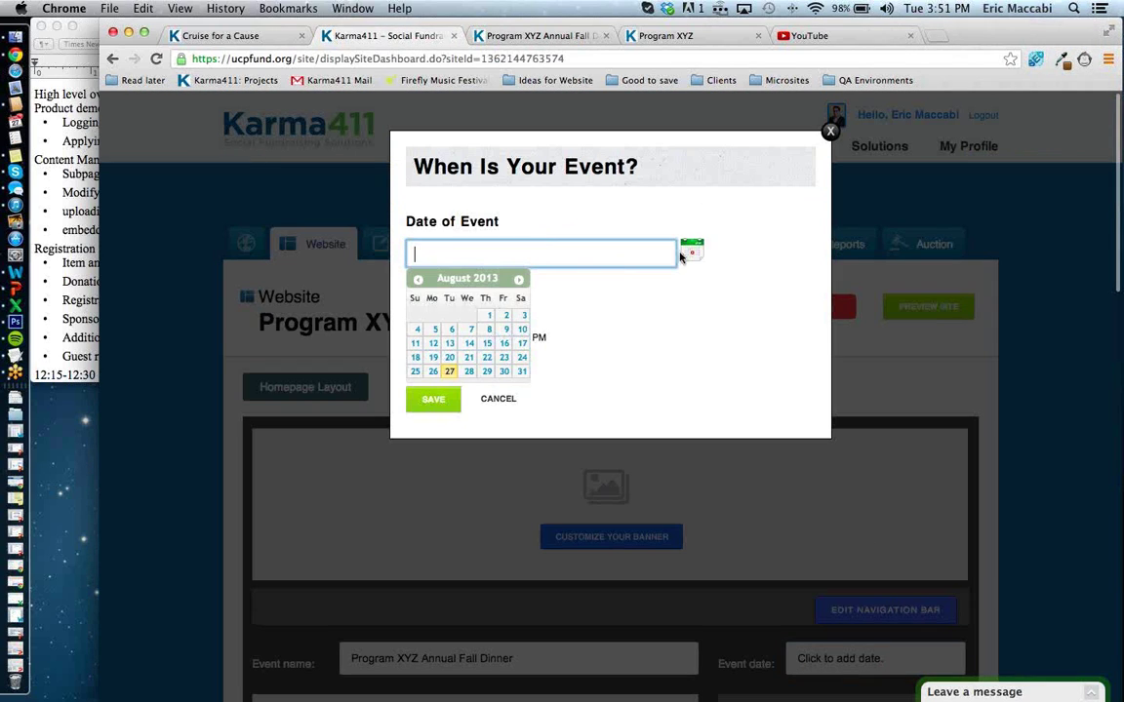
click(517, 280)
click(518, 280)
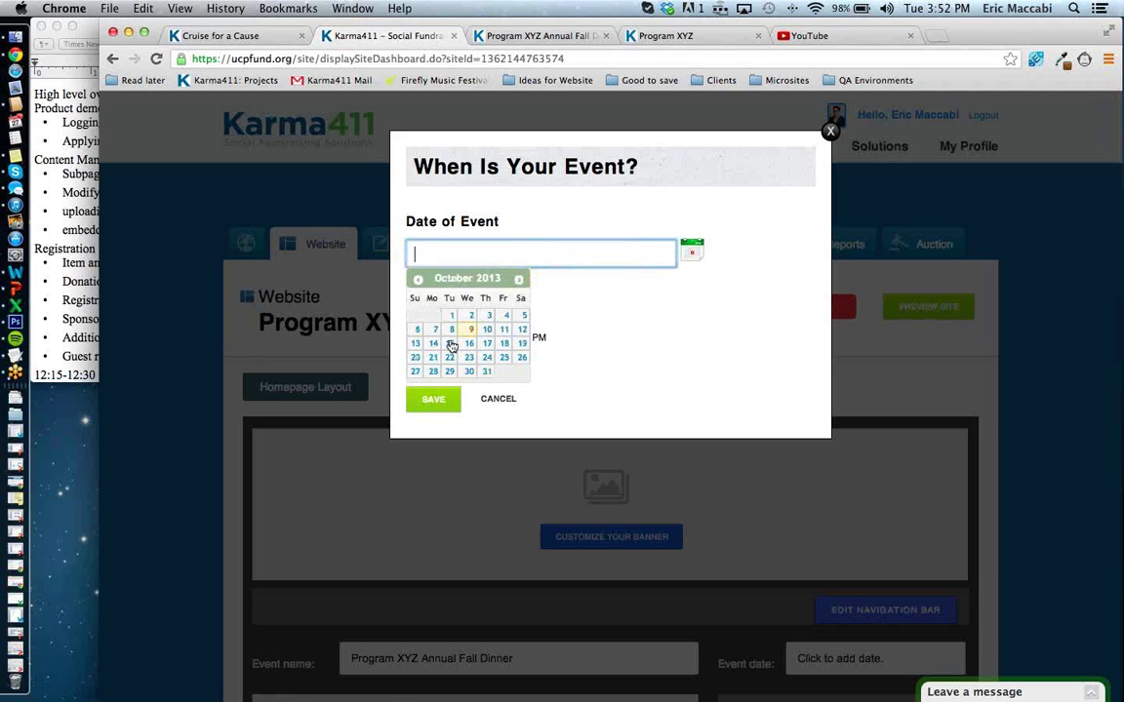
click(518, 280)
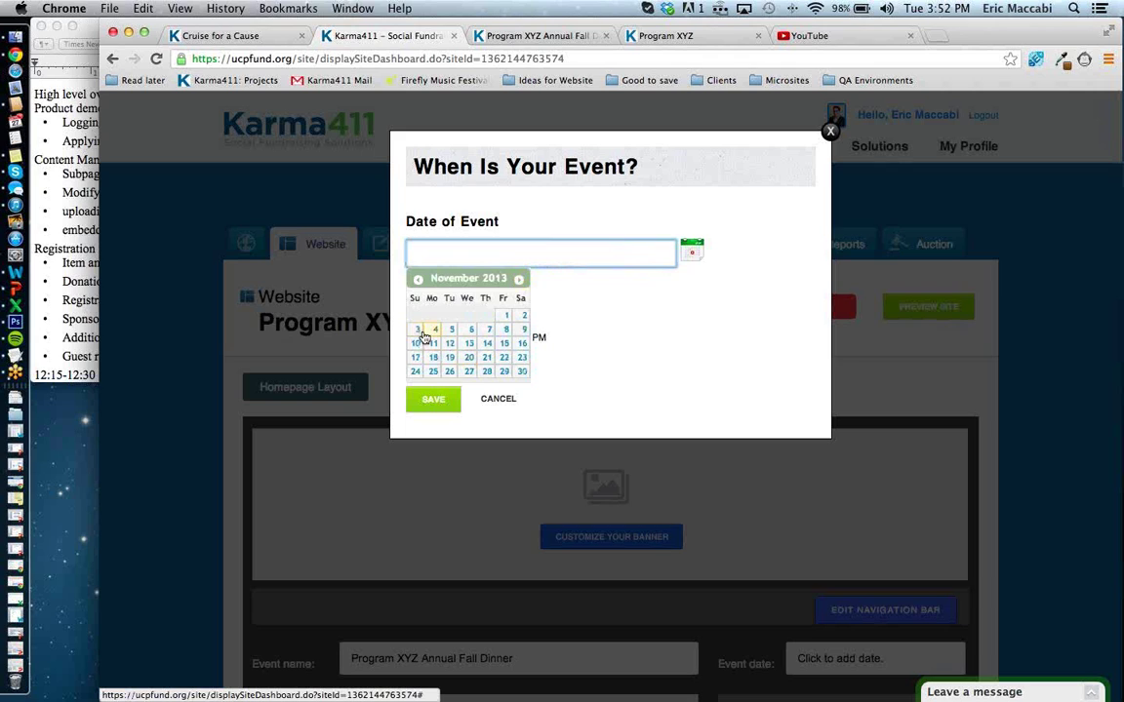
click(423, 333)
click(423, 336)
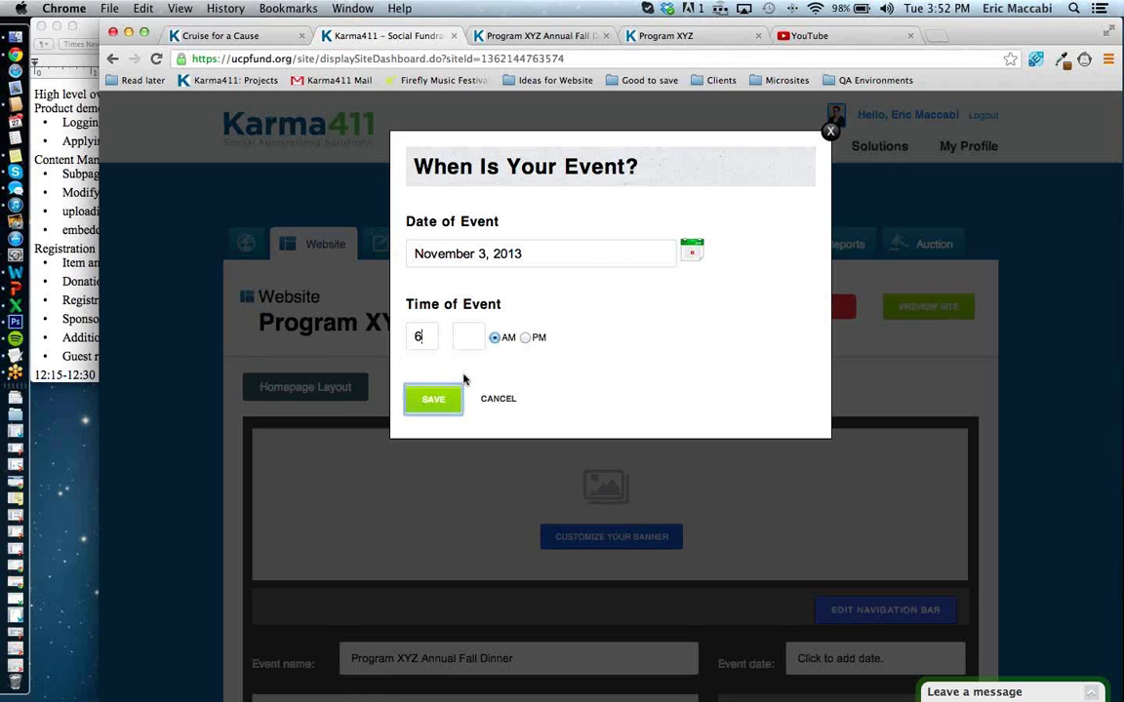
key(Tab)
key(Tab)
key(Right)
key(Return)
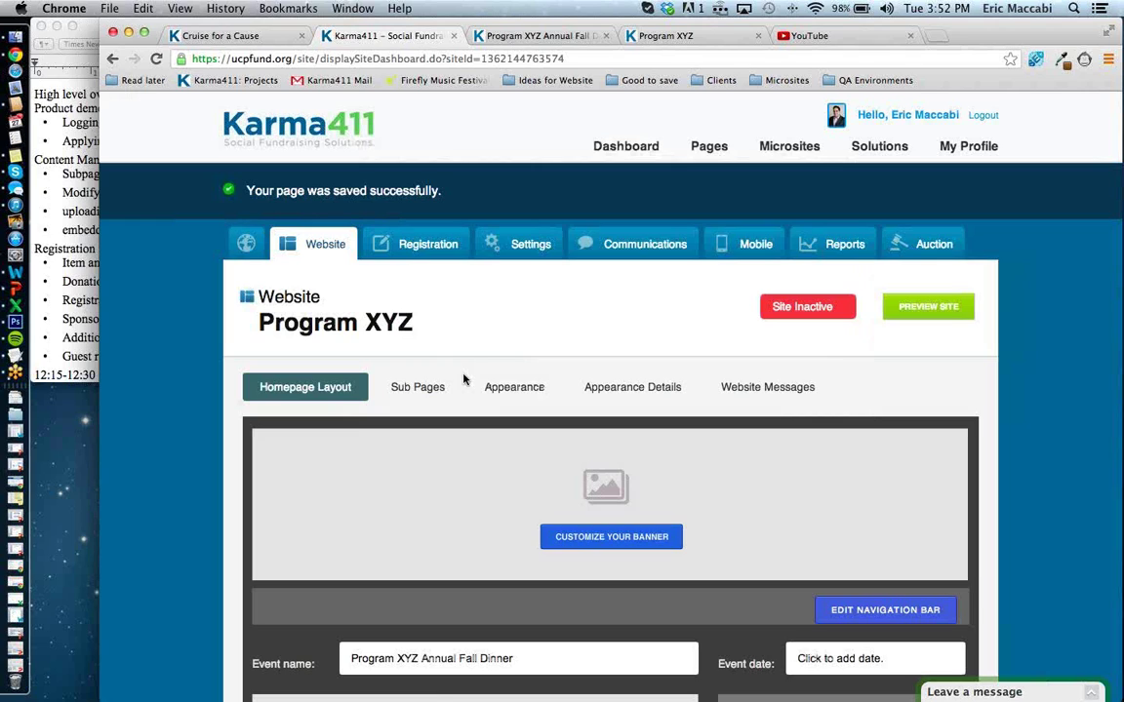
Correct the event start time to 6:00 PM and save again.
click(835, 658)
click(420, 338)
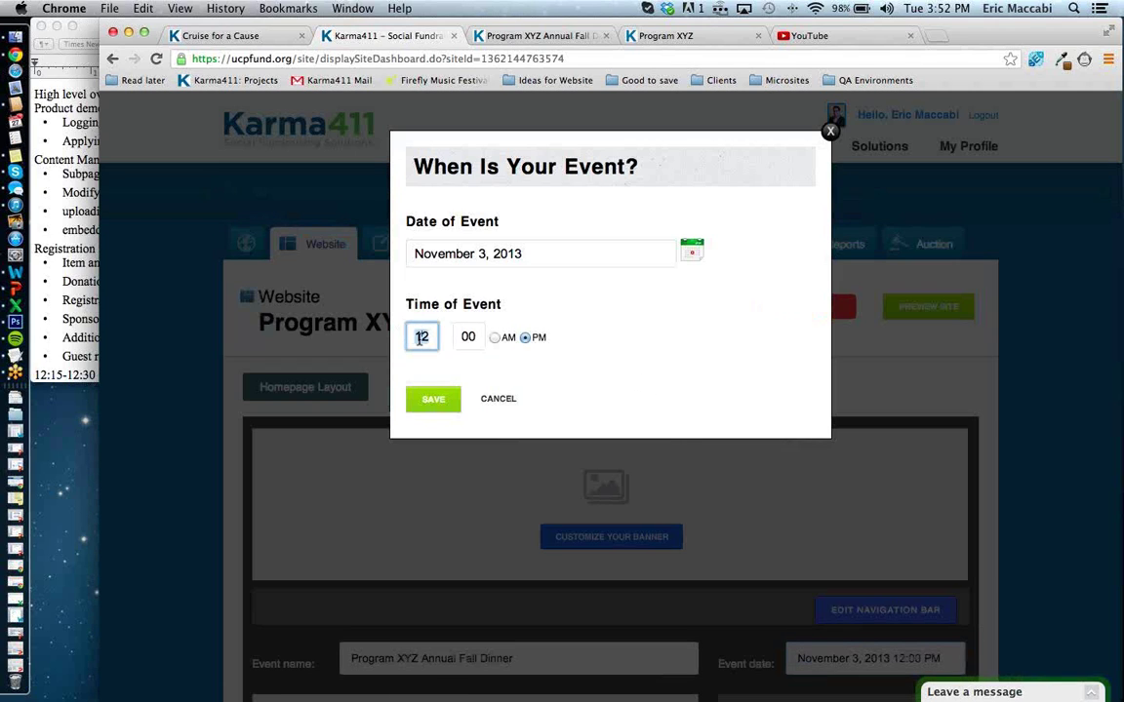
text(6)
click(429, 400)
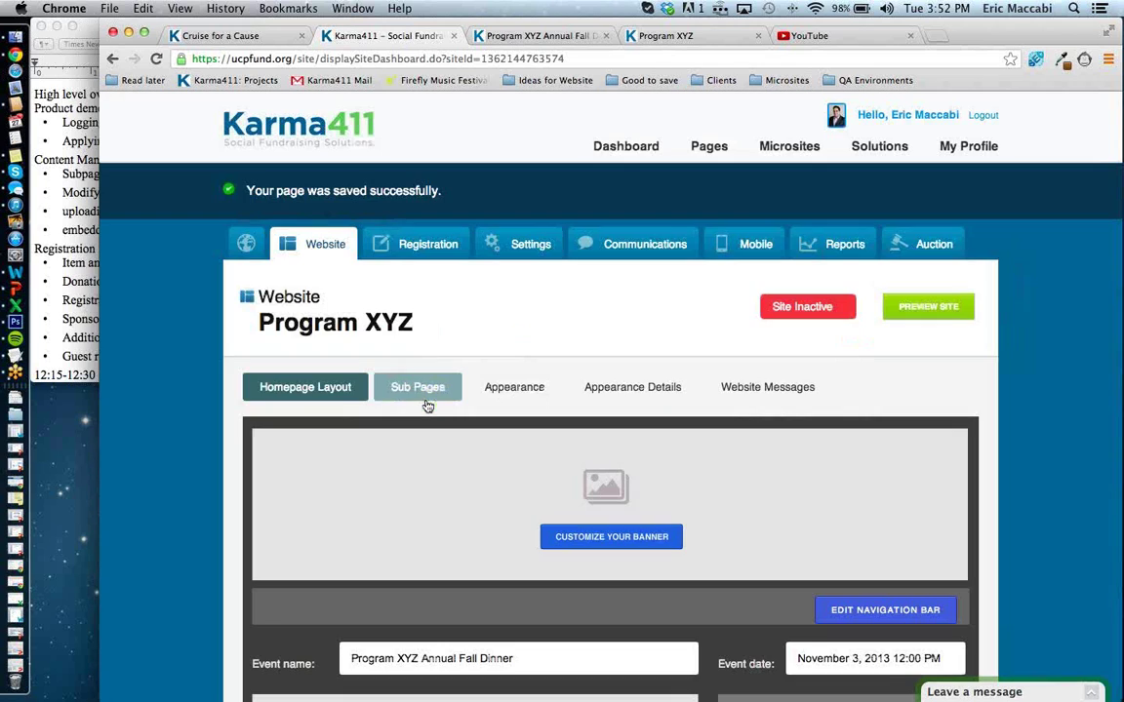
Reload the public event page and check the new November 3, 2013 6:00 PM date line.
click(558, 37)
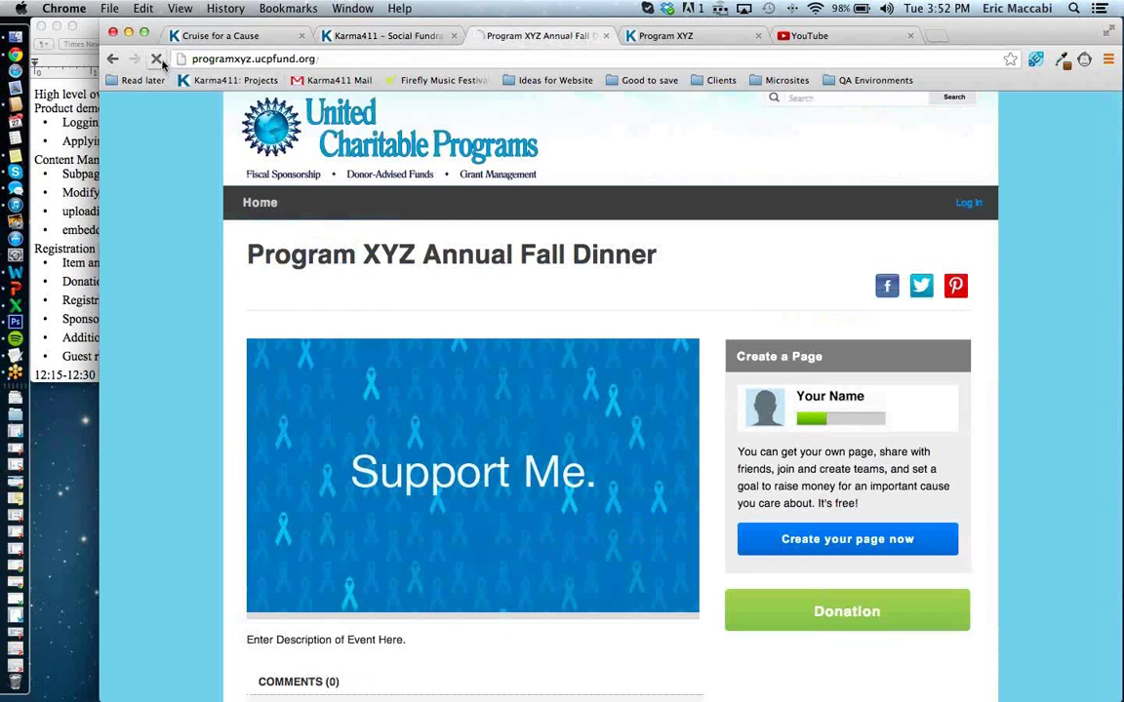
click(156, 59)
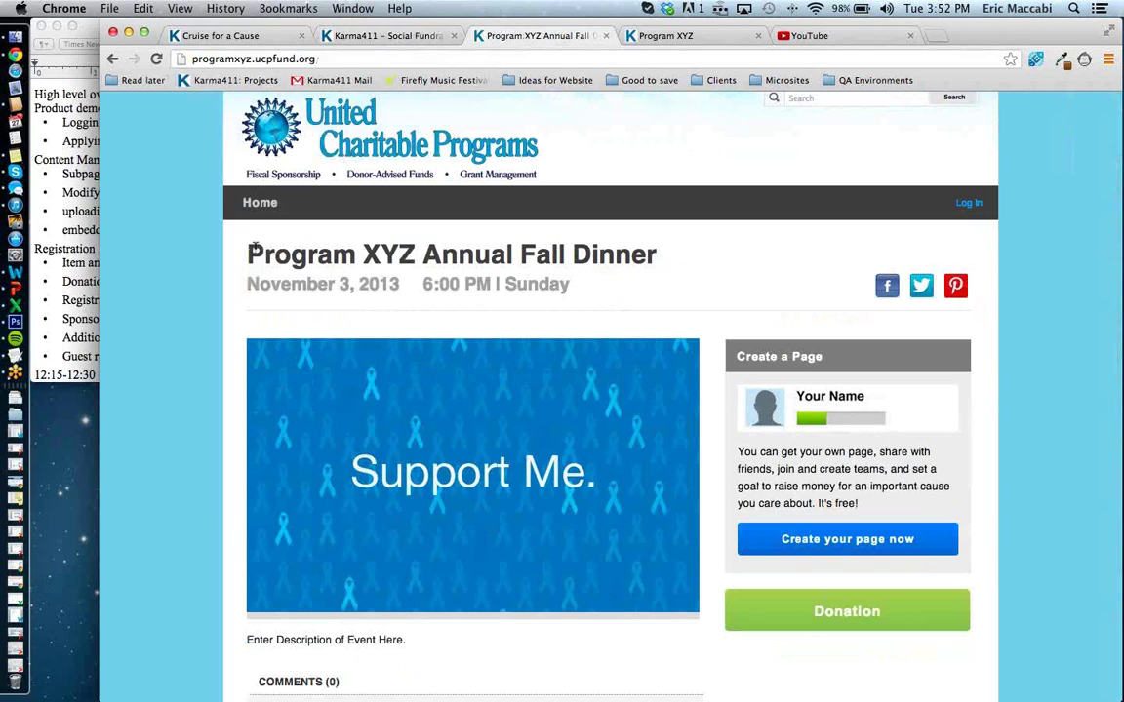
drag(267, 285, 601, 295)
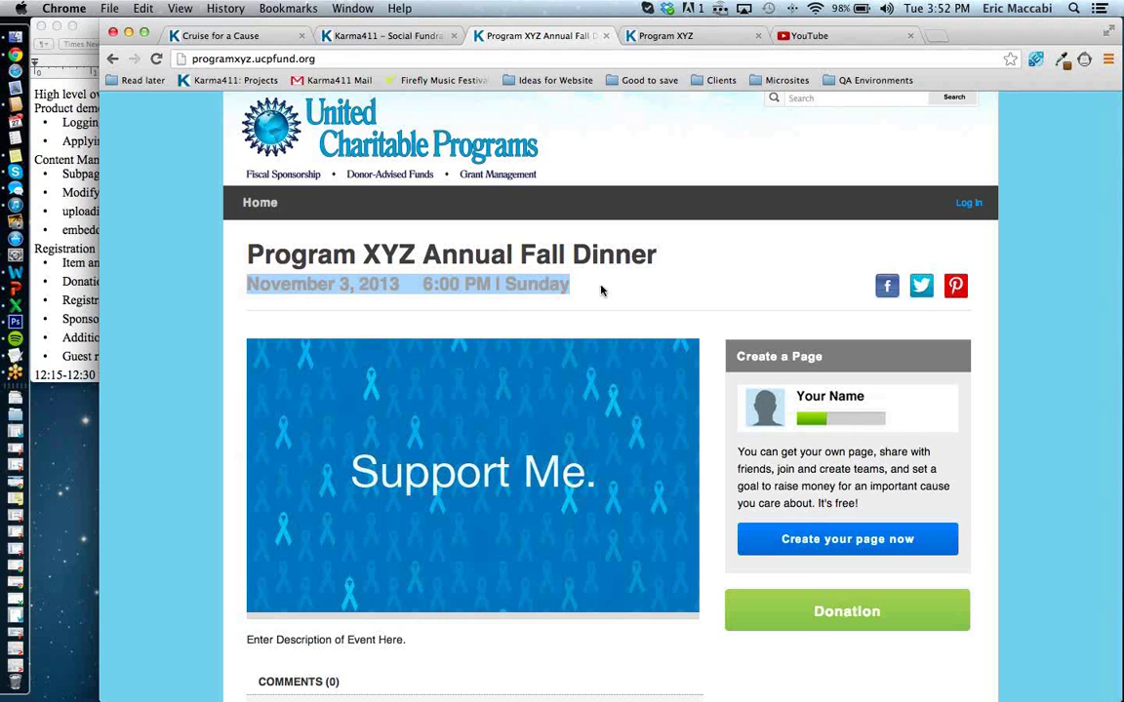
Return to the Program XYZ dashboard and scroll down to the homepage layout.
click(341, 39)
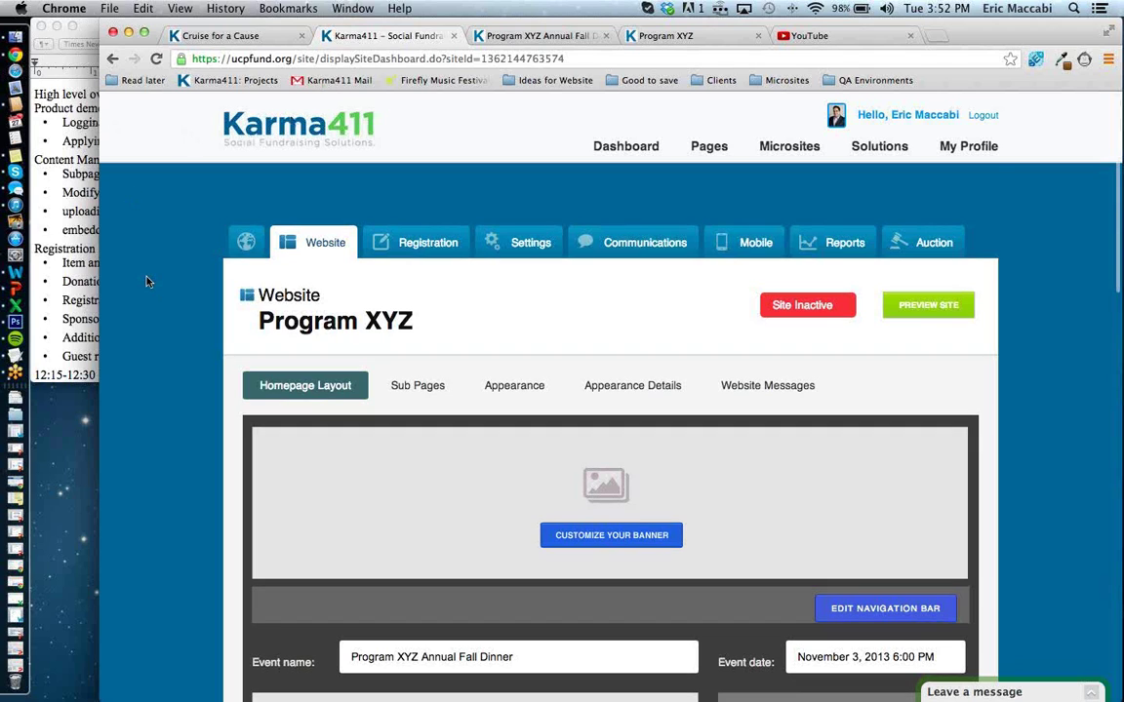
scroll(146, 282, down, 3)
scroll(146, 282, down, 1)
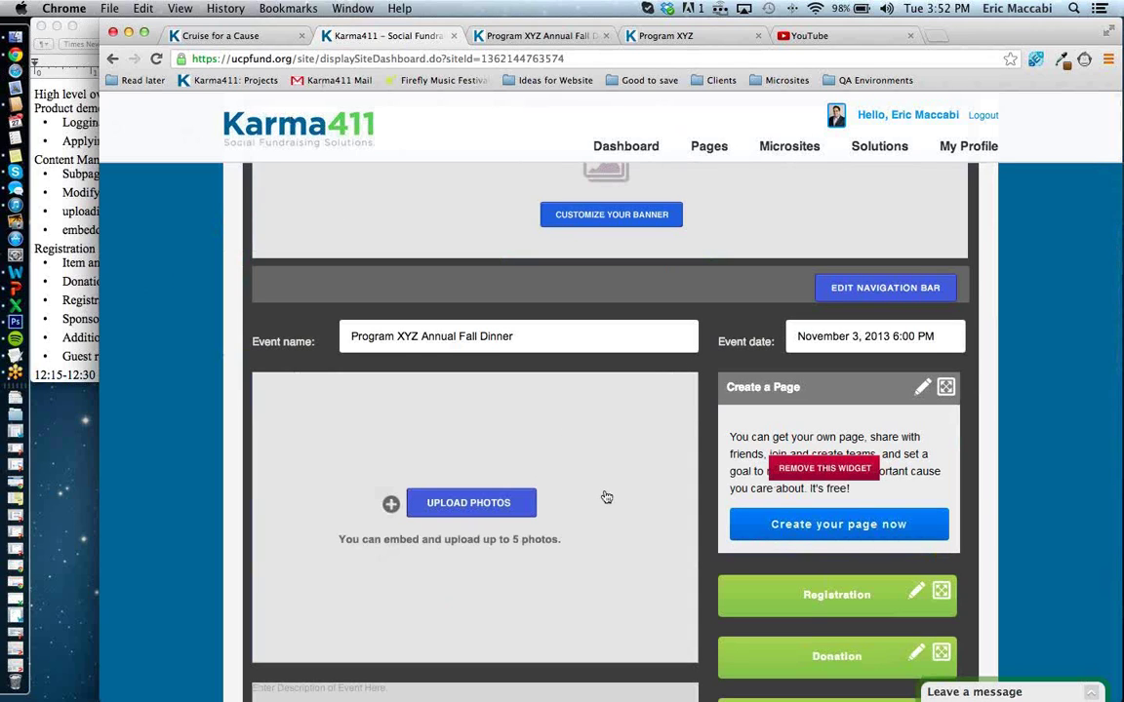
Open the homepage image upload options, glancing at the current public event page.
scroll(605, 495, down, 3)
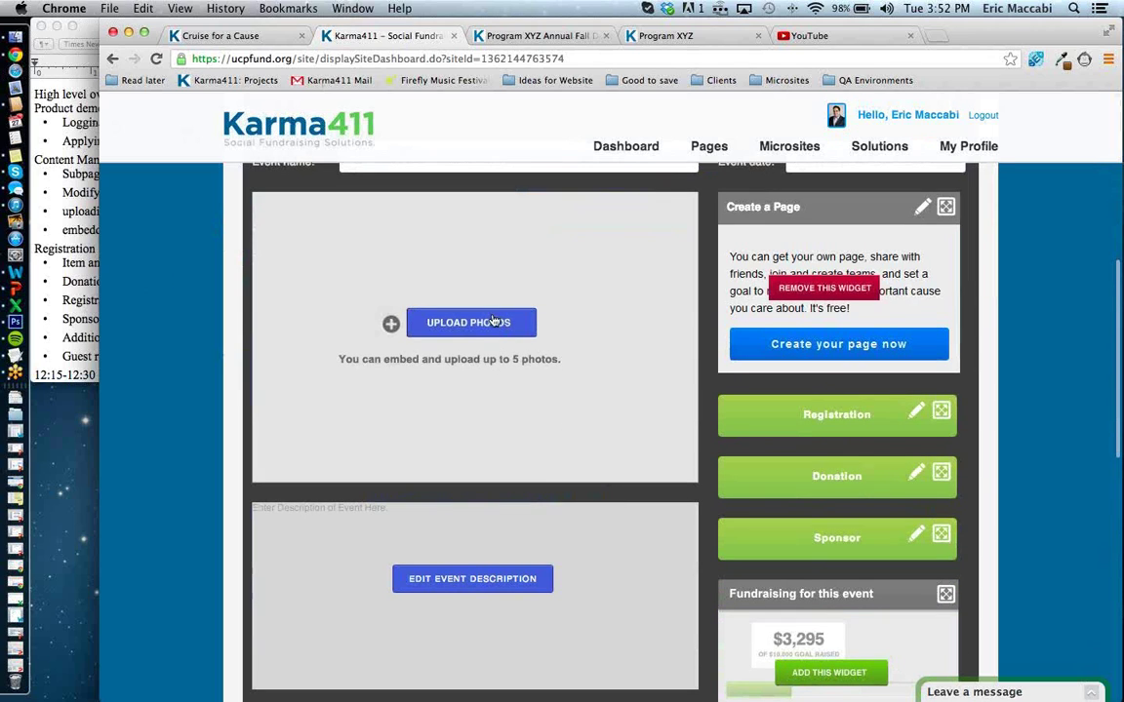
click(494, 323)
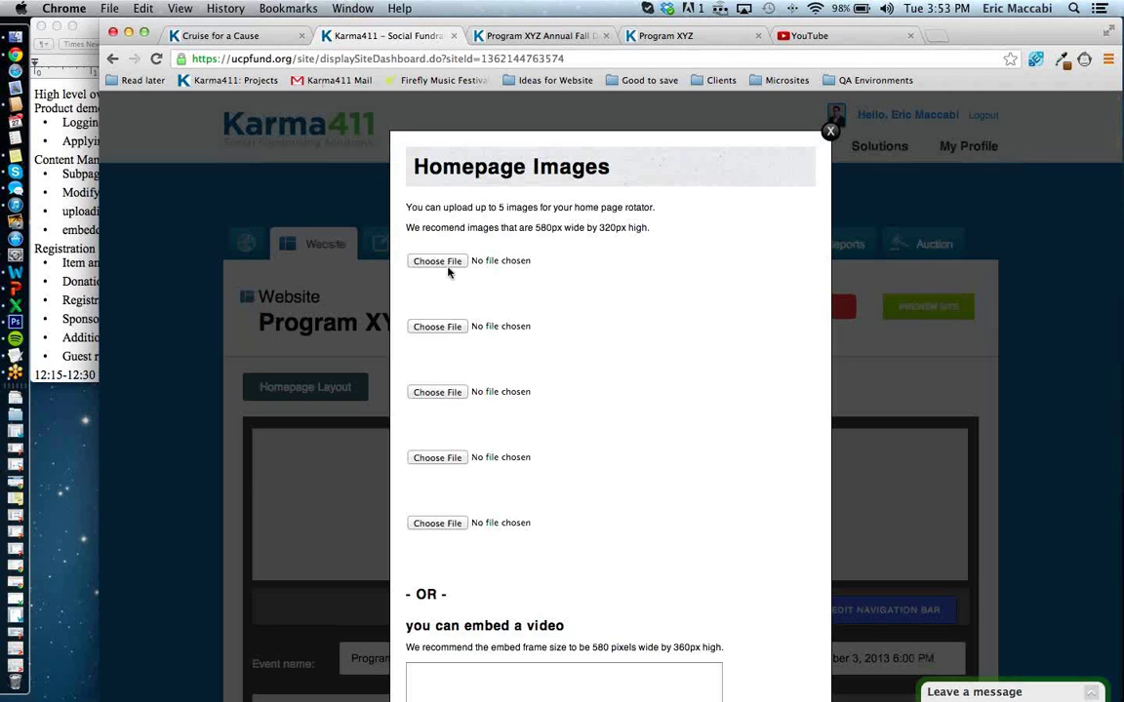
click(469, 35)
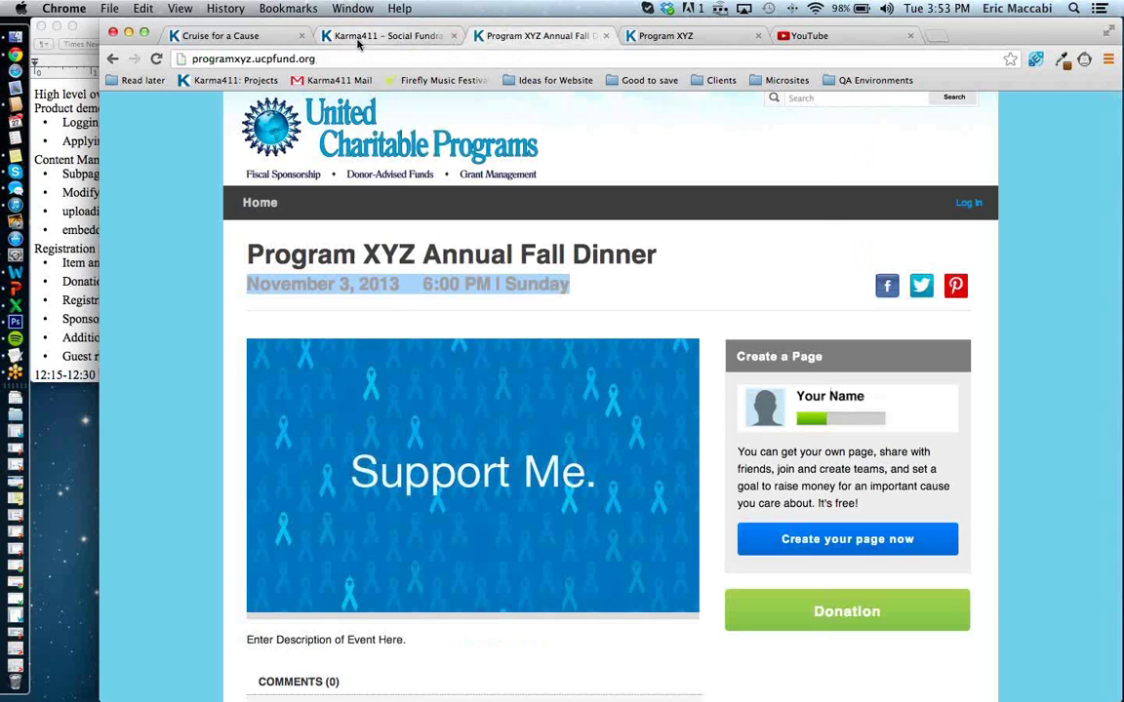
click(325, 36)
Upload the Desktop puppy photo as the first slideshow image, submit, and reload the public page.
click(450, 265)
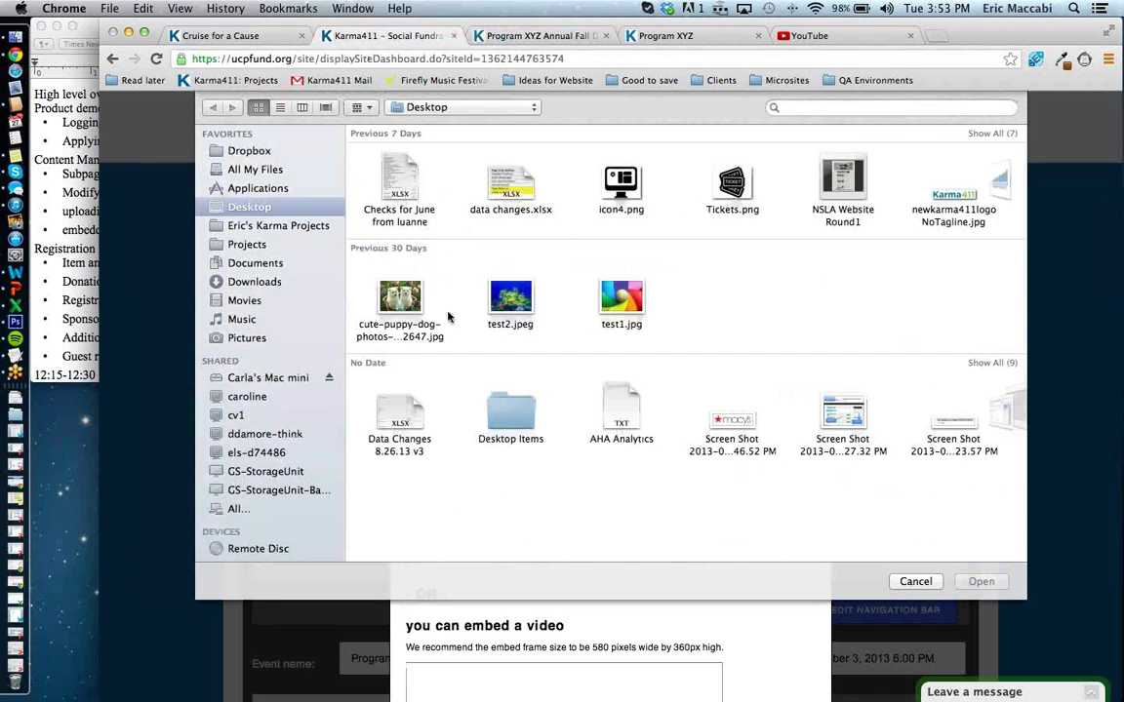
click(393, 302)
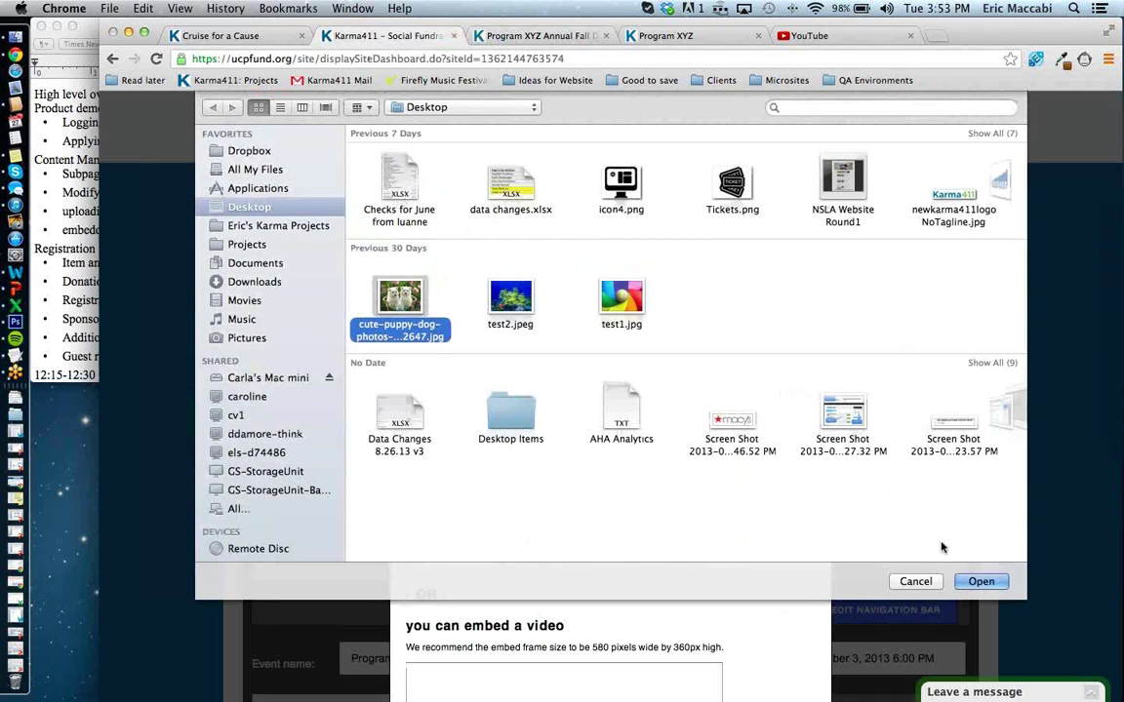
click(978, 581)
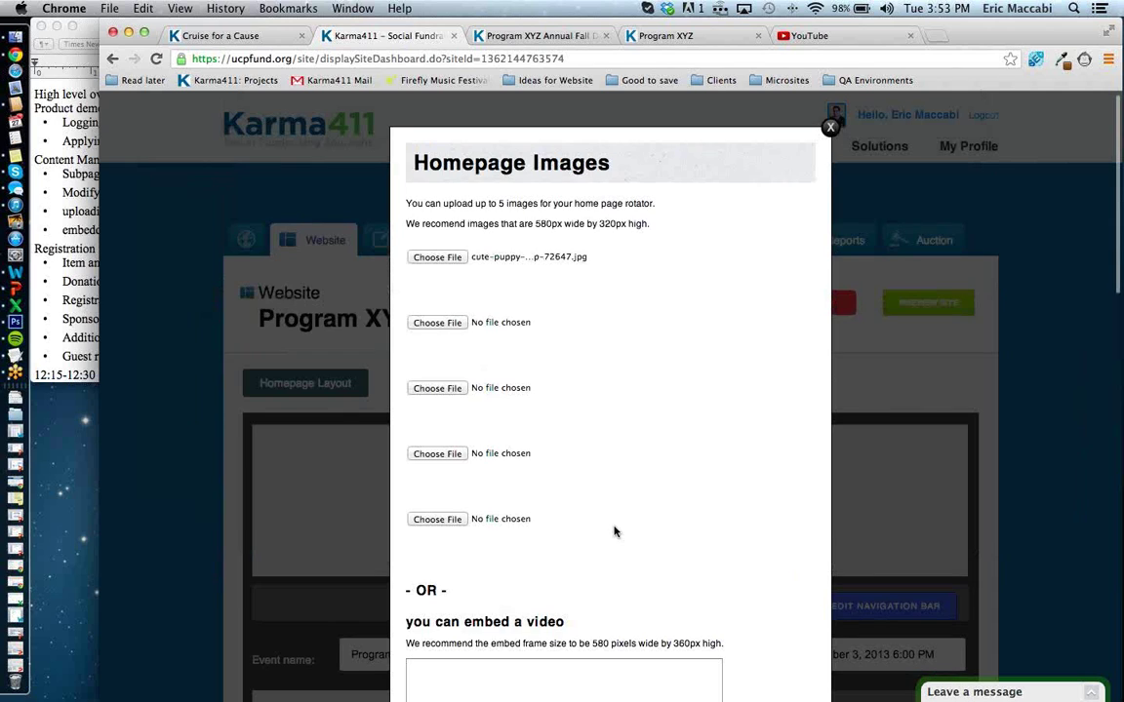
scroll(615, 532, down, 5)
click(458, 512)
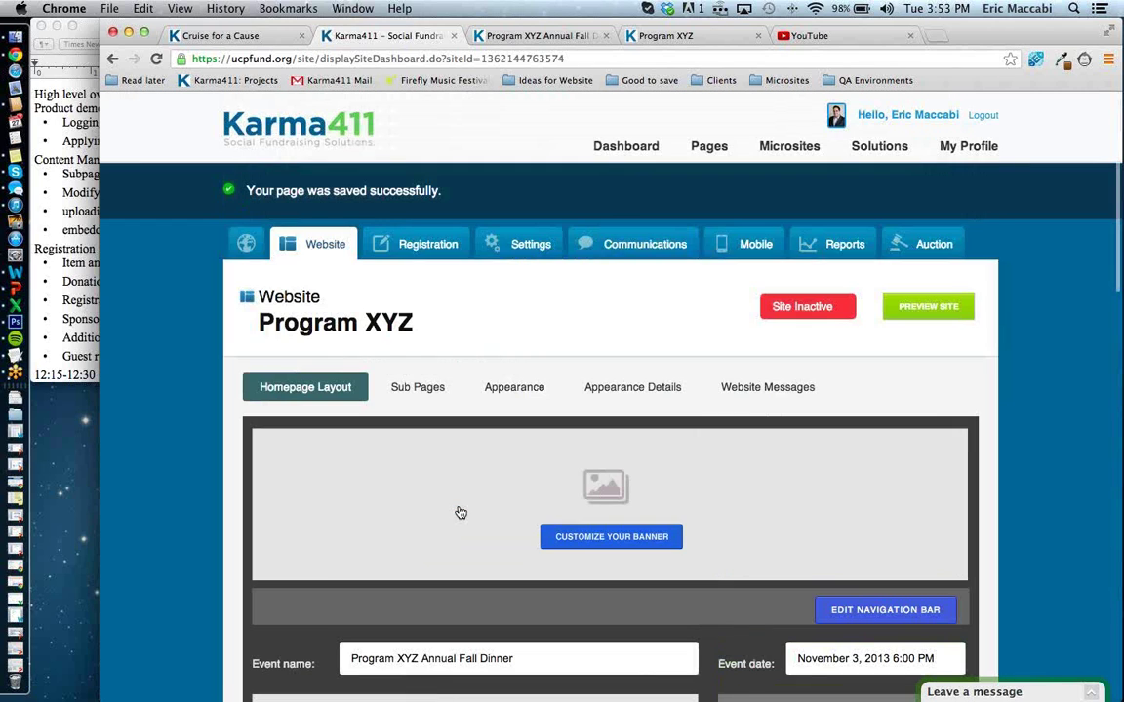
scroll(458, 510, down, 5)
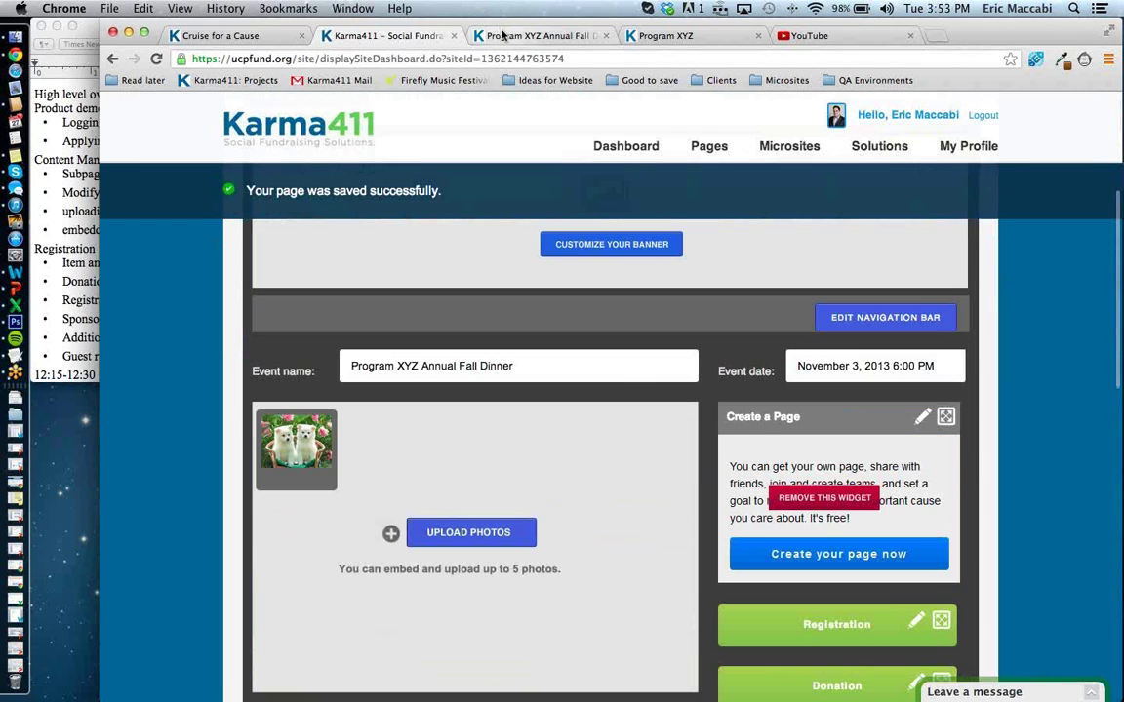
click(502, 36)
click(156, 59)
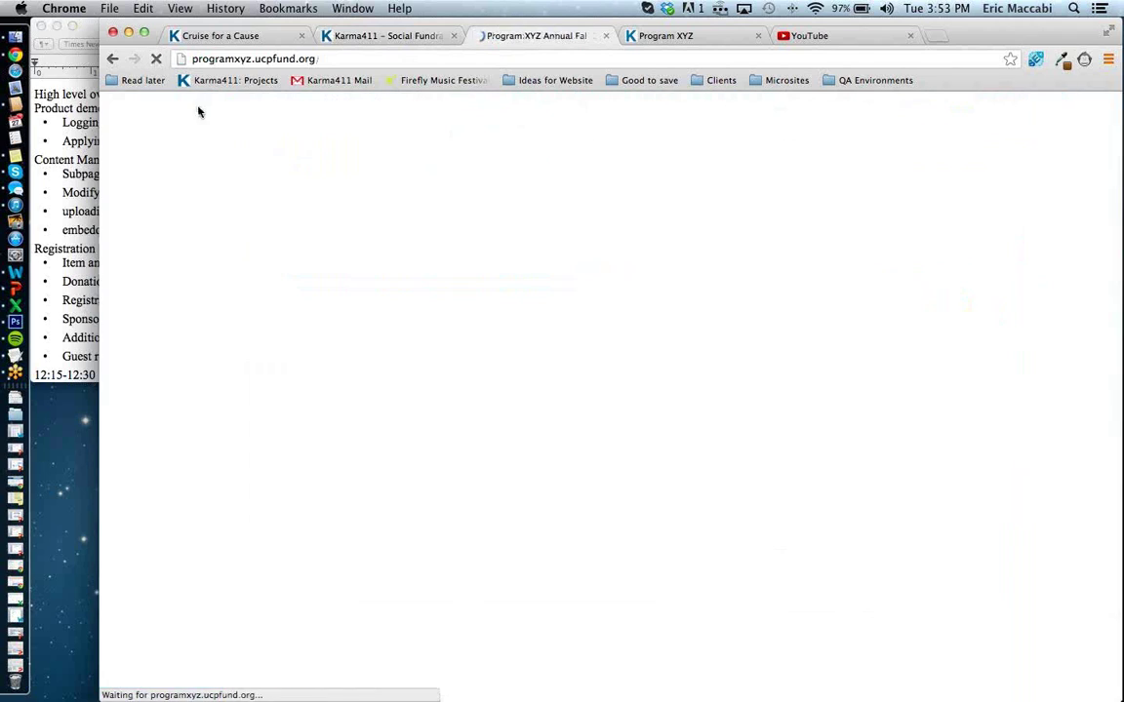
Cycle the public page slideshow to confirm the puppy photo appears.
scroll(489, 485, down, 1)
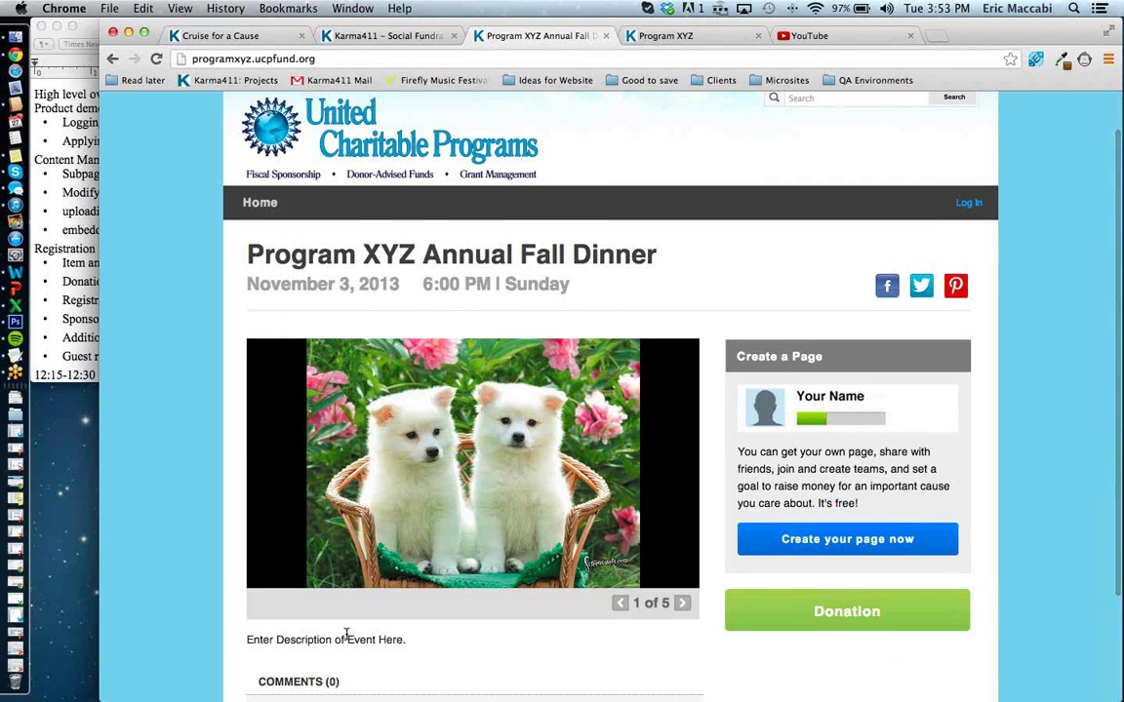
scroll(346, 634, down, 1)
scroll(345, 634, down, 2)
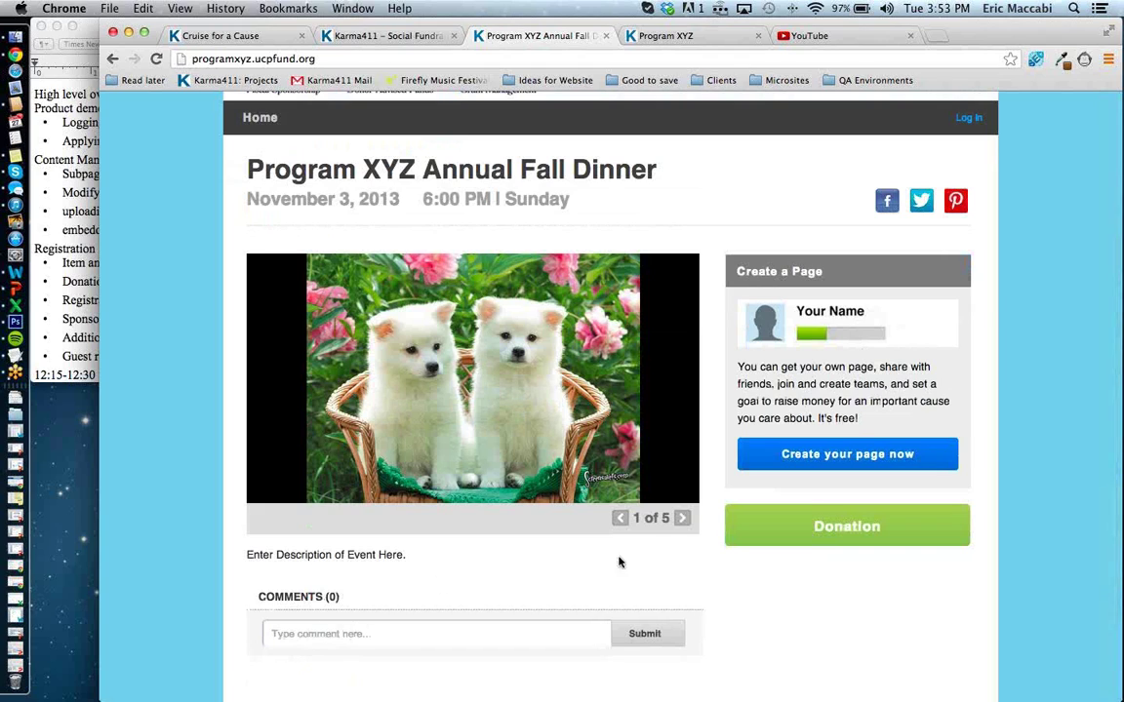
click(681, 519)
click(680, 519)
click(681, 519)
scroll(469, 532, down, 1)
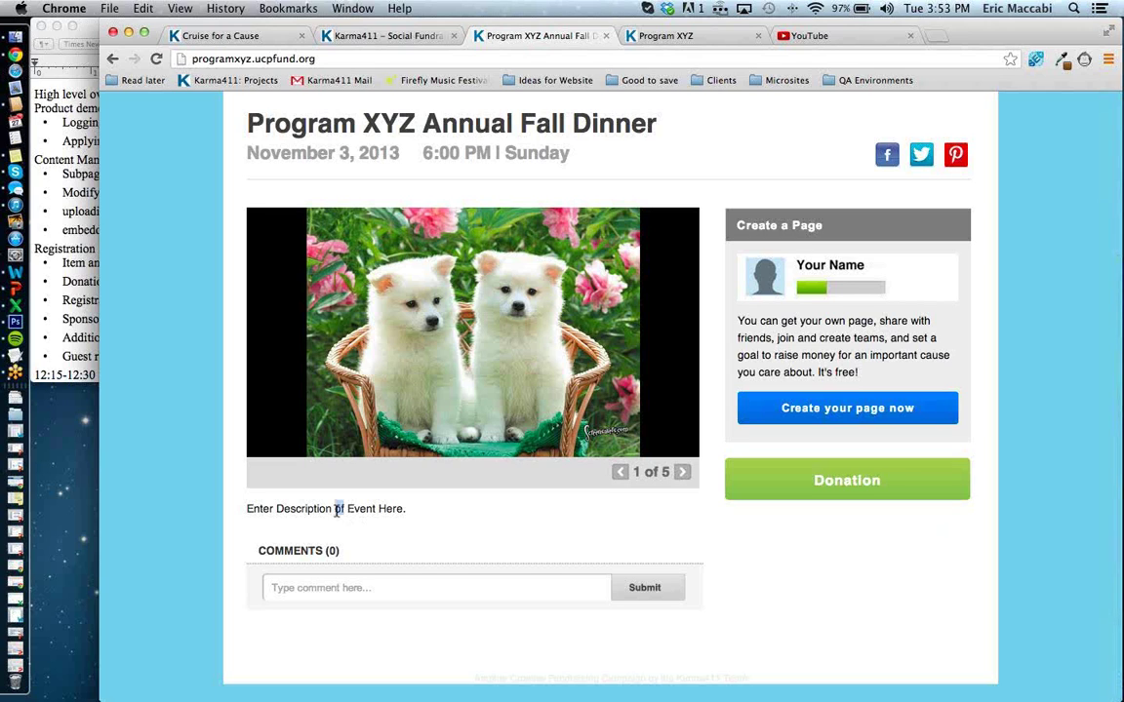
Select the placeholder description line, then go back to the dashboard's event description block.
triple_click(372, 508)
click(335, 33)
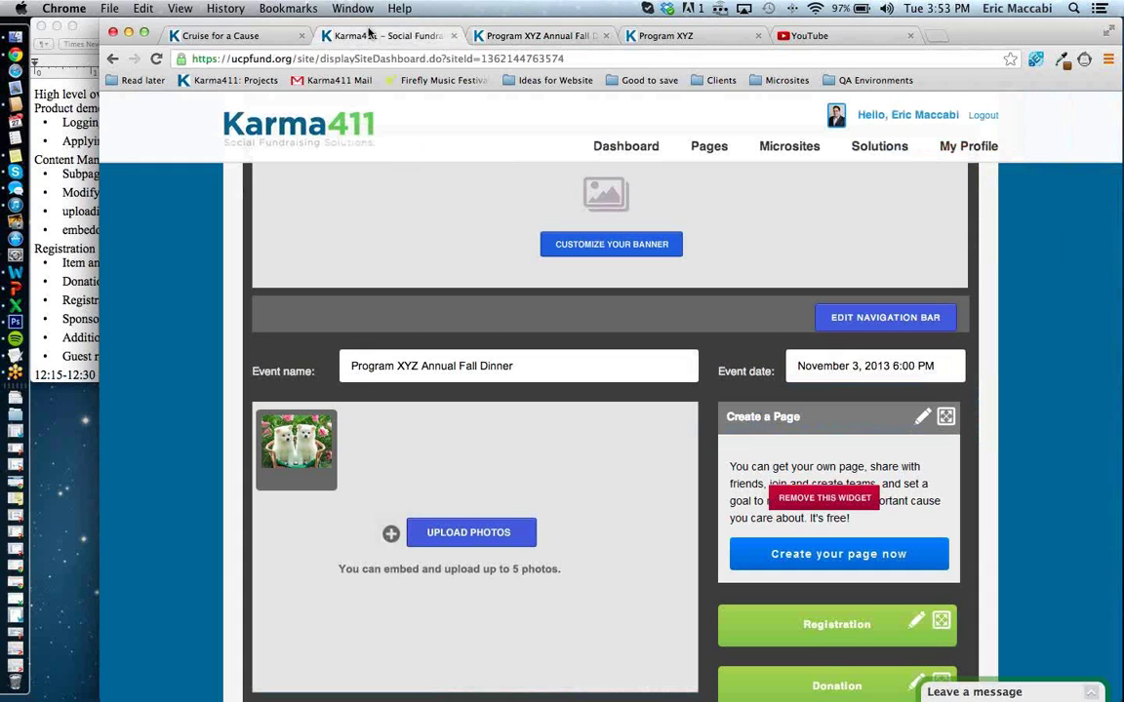
scroll(367, 388, down, 7)
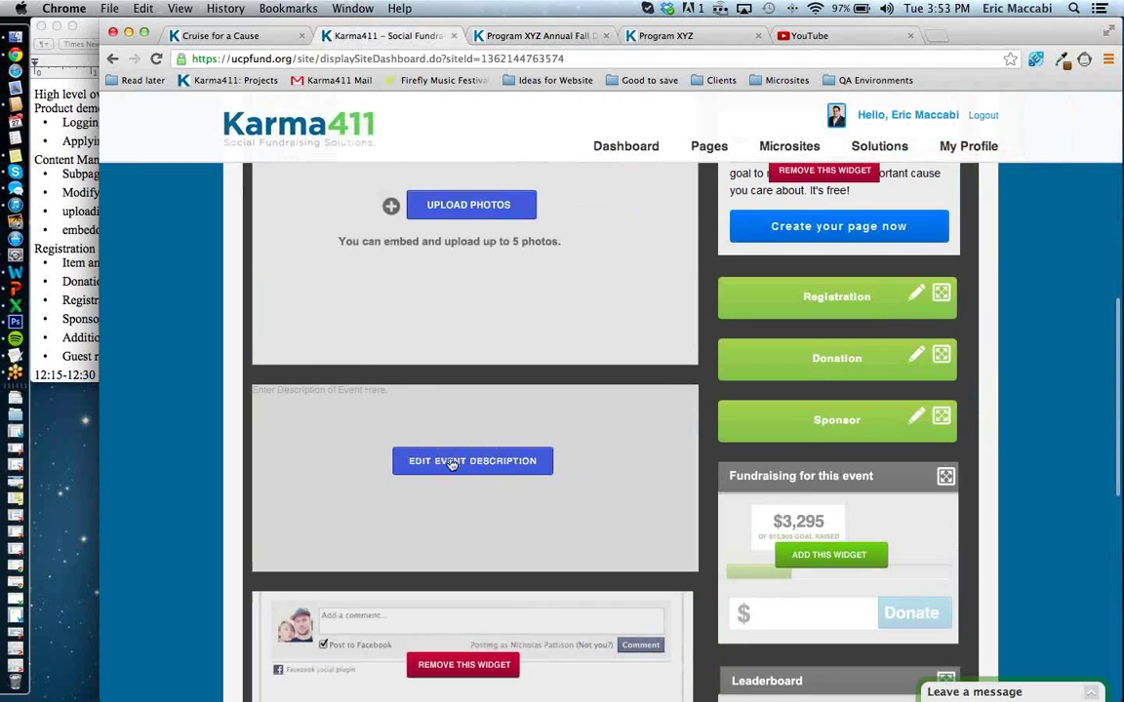
Replace the event description with 'This is a Dinner that will take place this november. It's going to be great! join us!!!' and save.
click(472, 466)
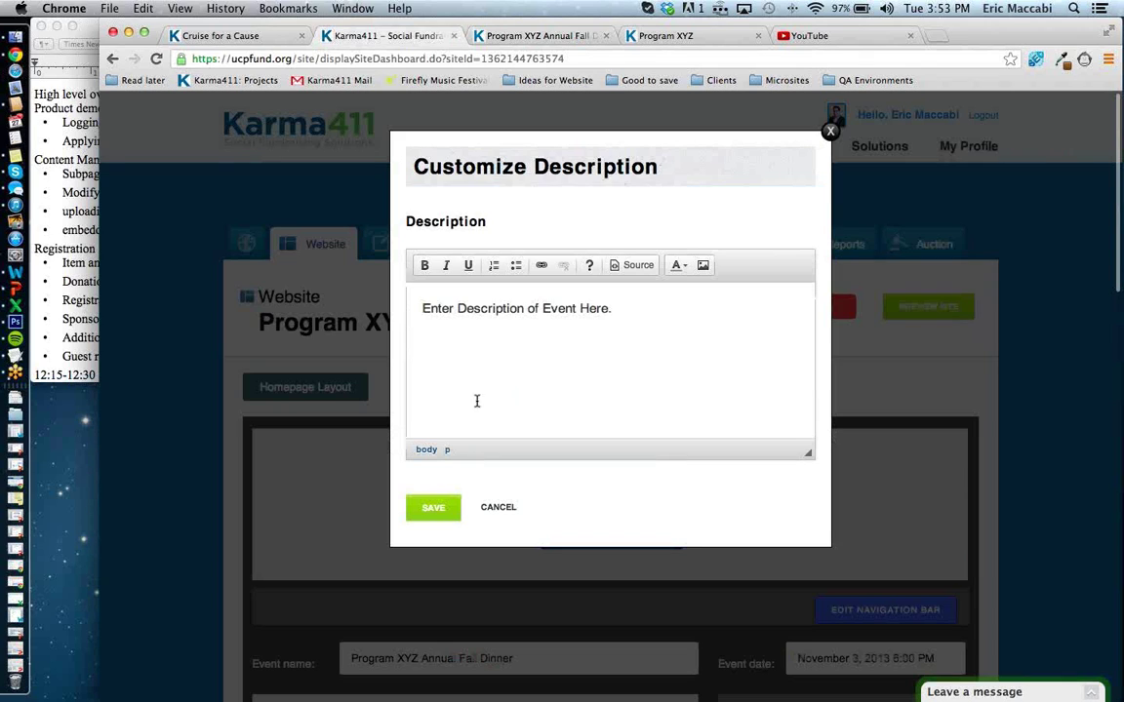
key(super+a)
click(530, 361)
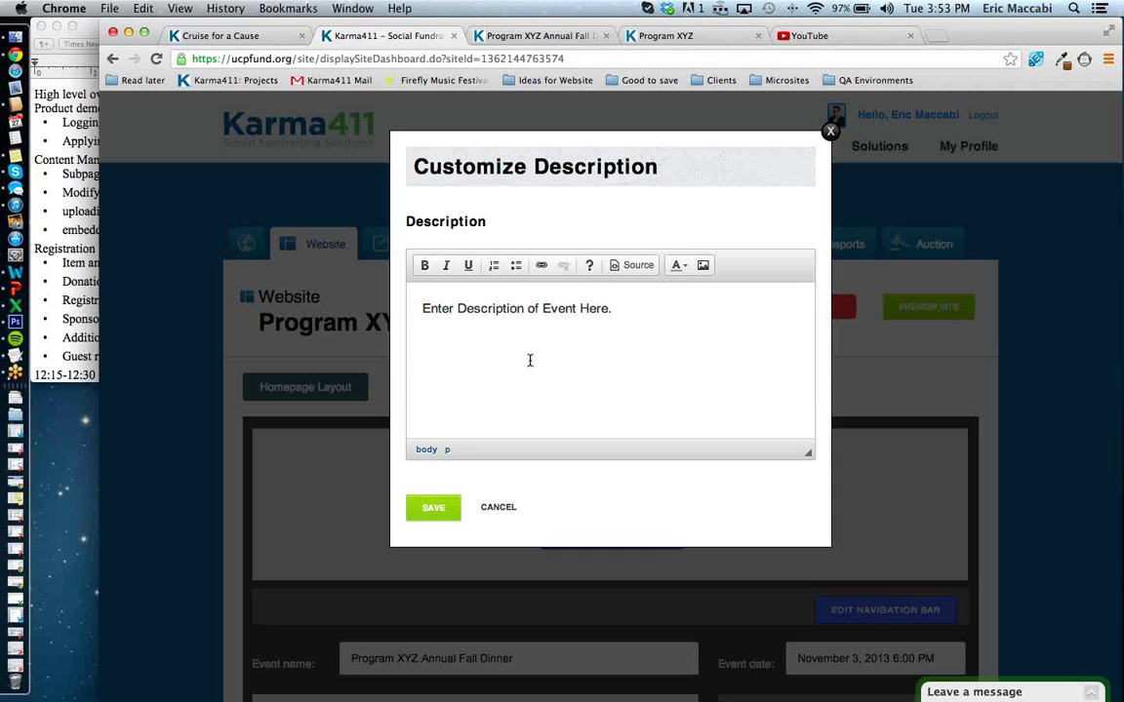
key(super+a)
text(This i)
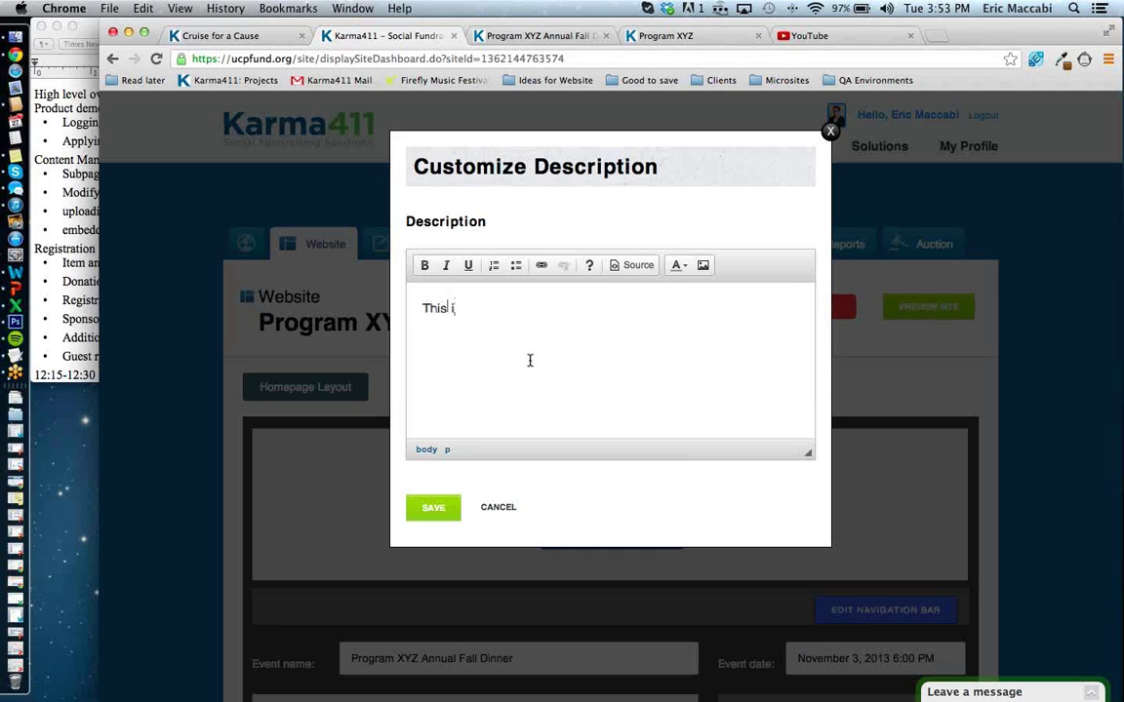
text(s a Dinner that will take p)
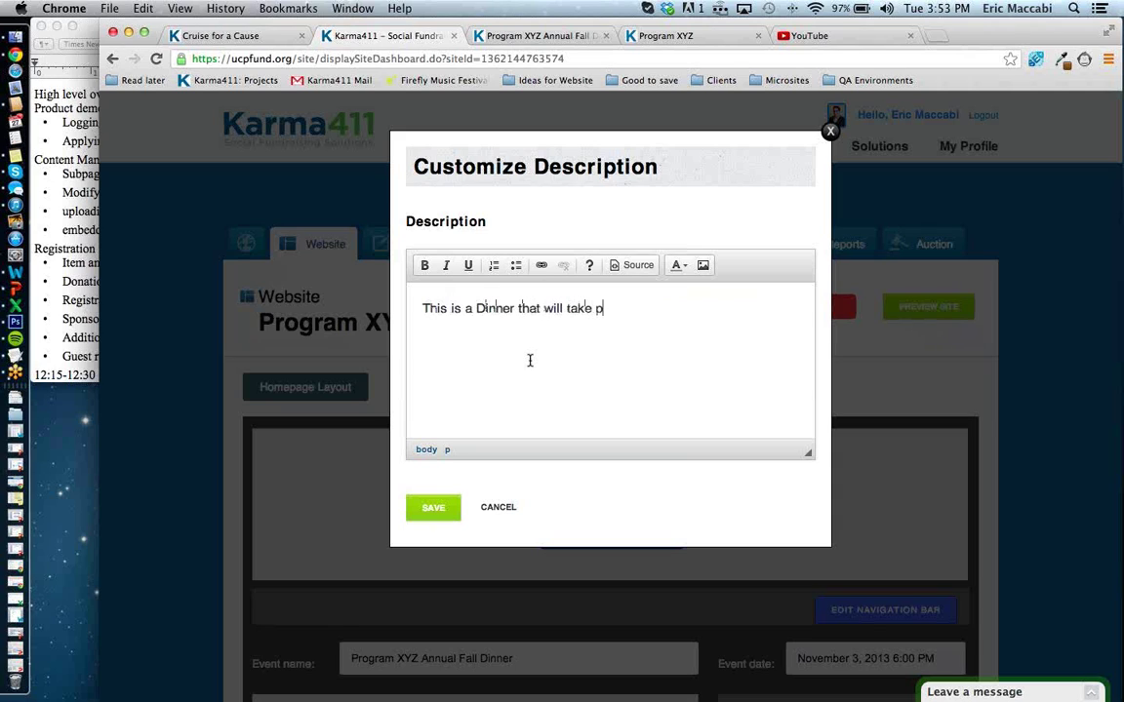
text(lace this november. )
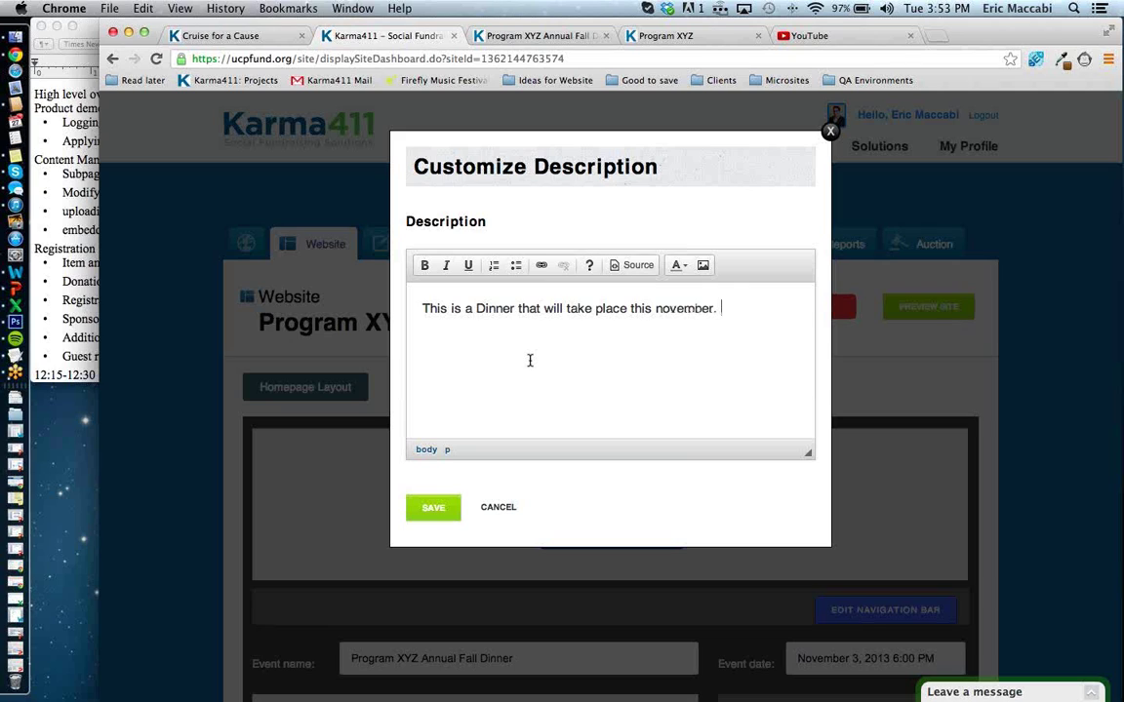
text( It's going to be g)
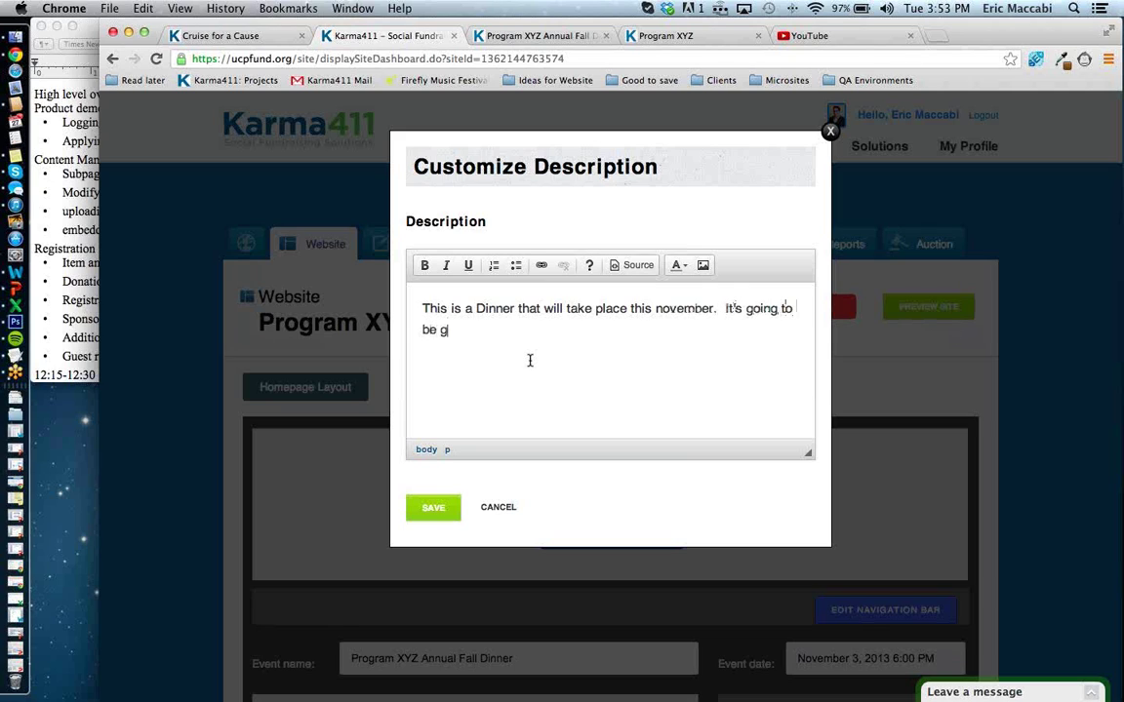
text(reat!  join us!!!)
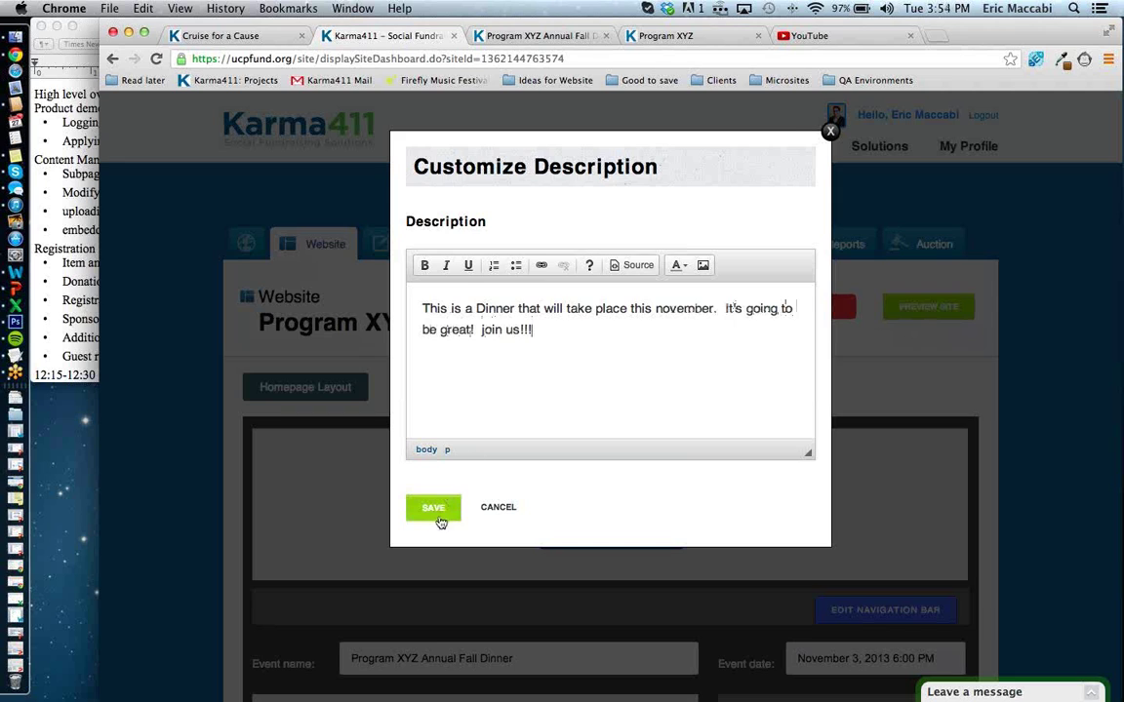
click(437, 511)
scroll(441, 522, down, 10)
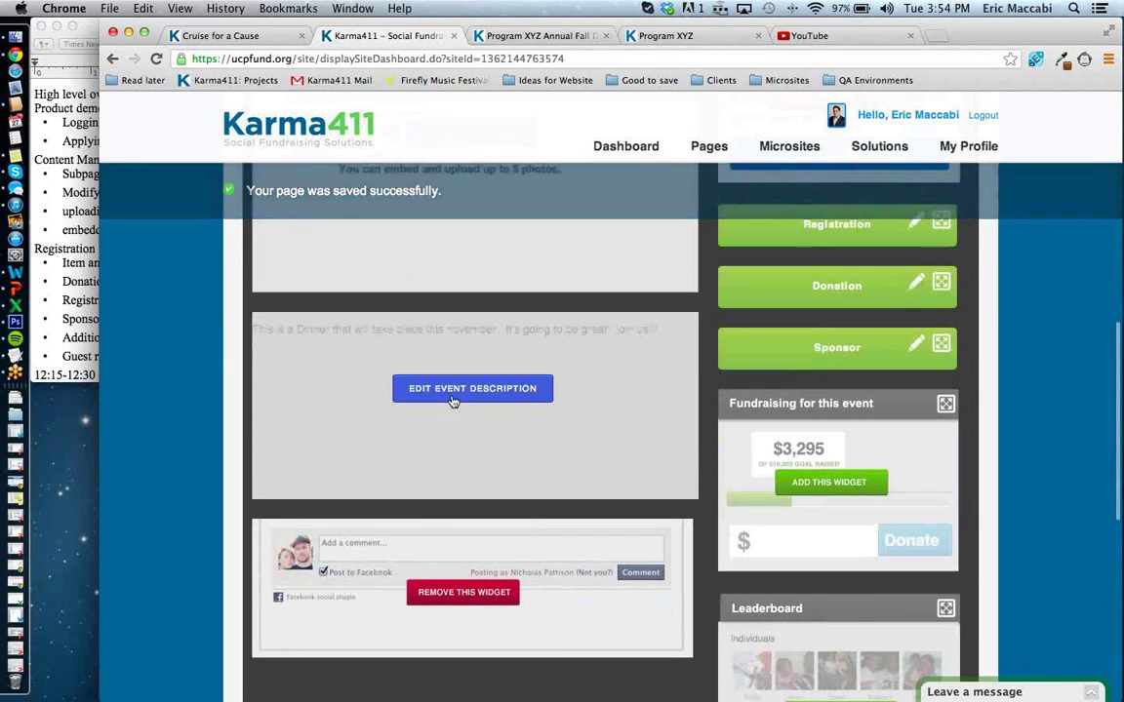
click(518, 36)
click(156, 59)
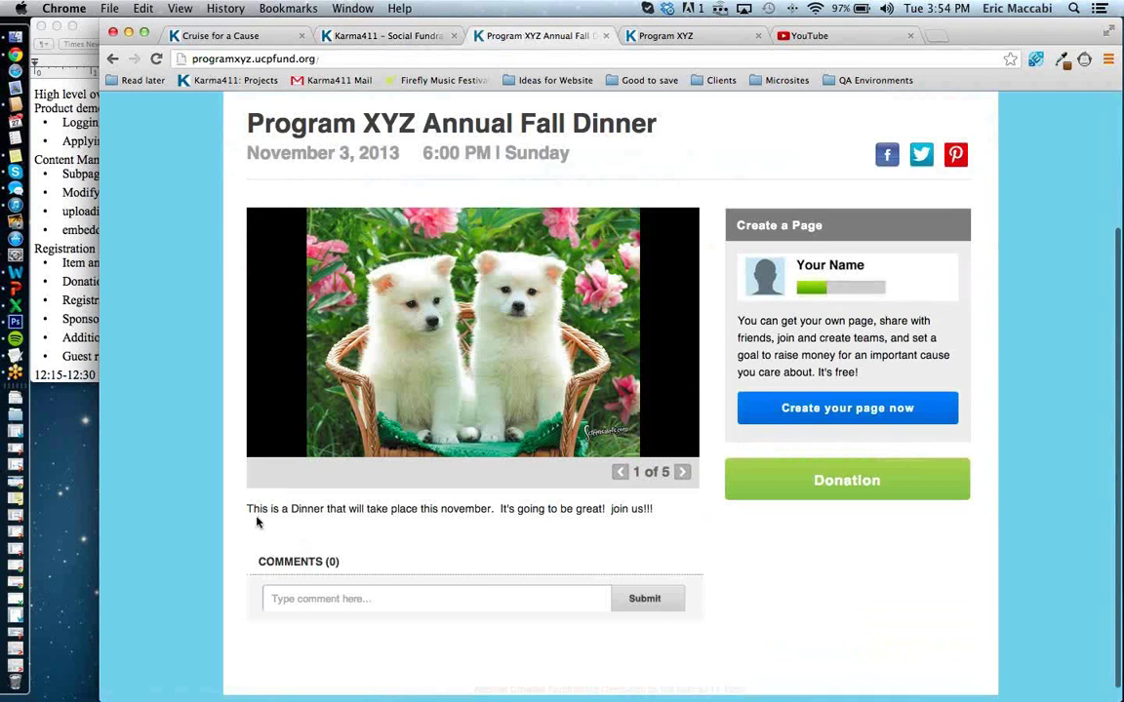
triple_click(437, 490)
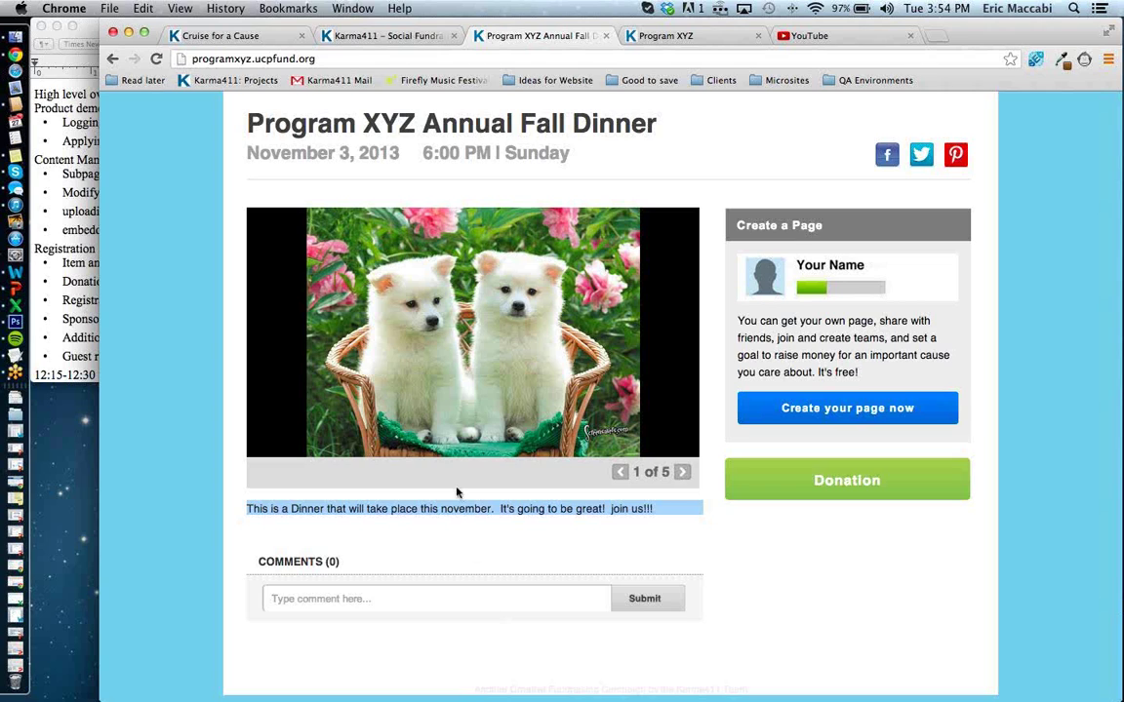
scroll(436, 512, up, 5)
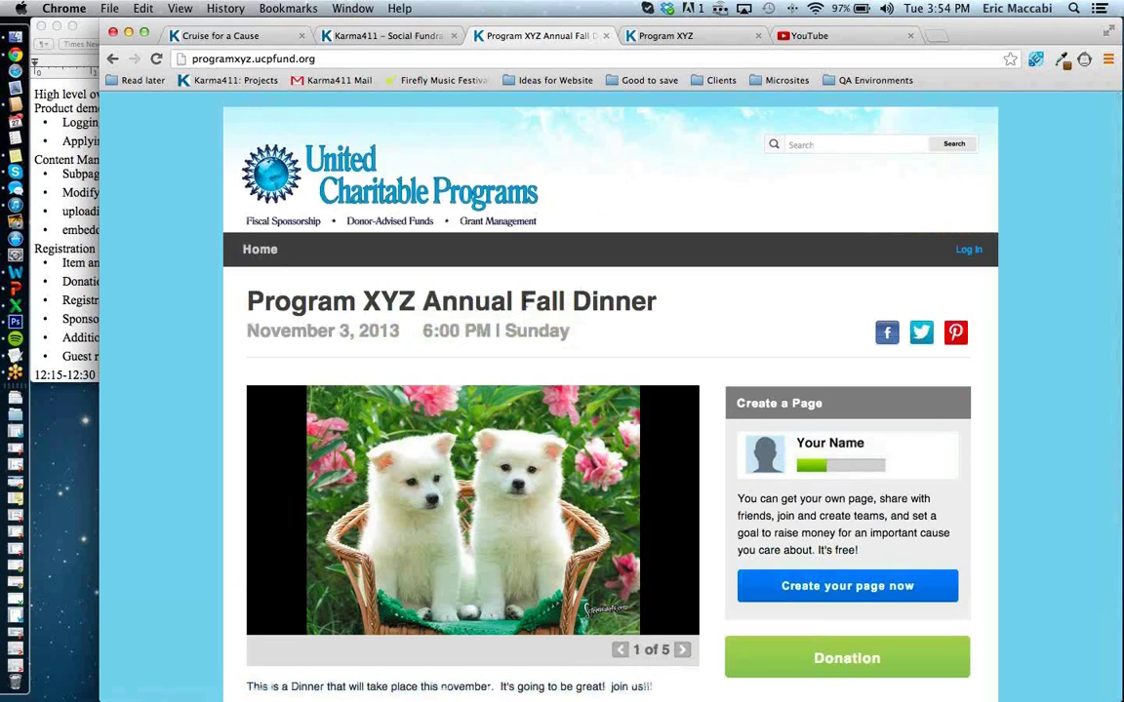
triple_click(591, 292)
scroll(524, 301, down, 5)
click(456, 474)
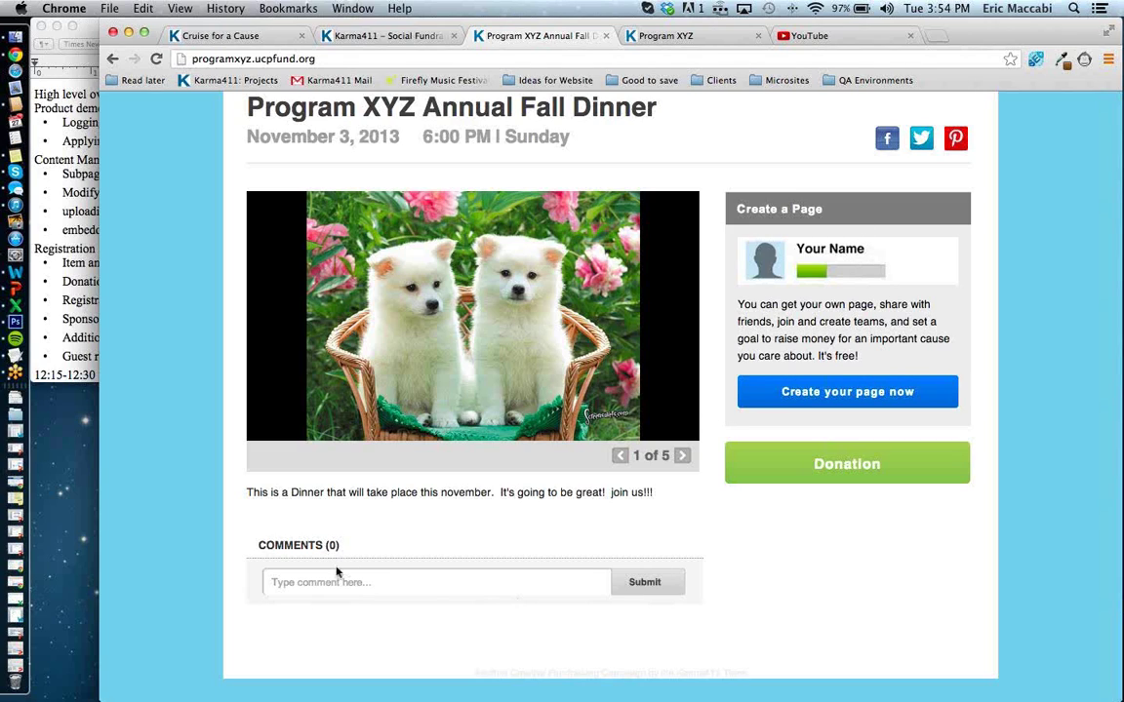
Remove the Facebook comments widget from the event homepage layout.
click(386, 35)
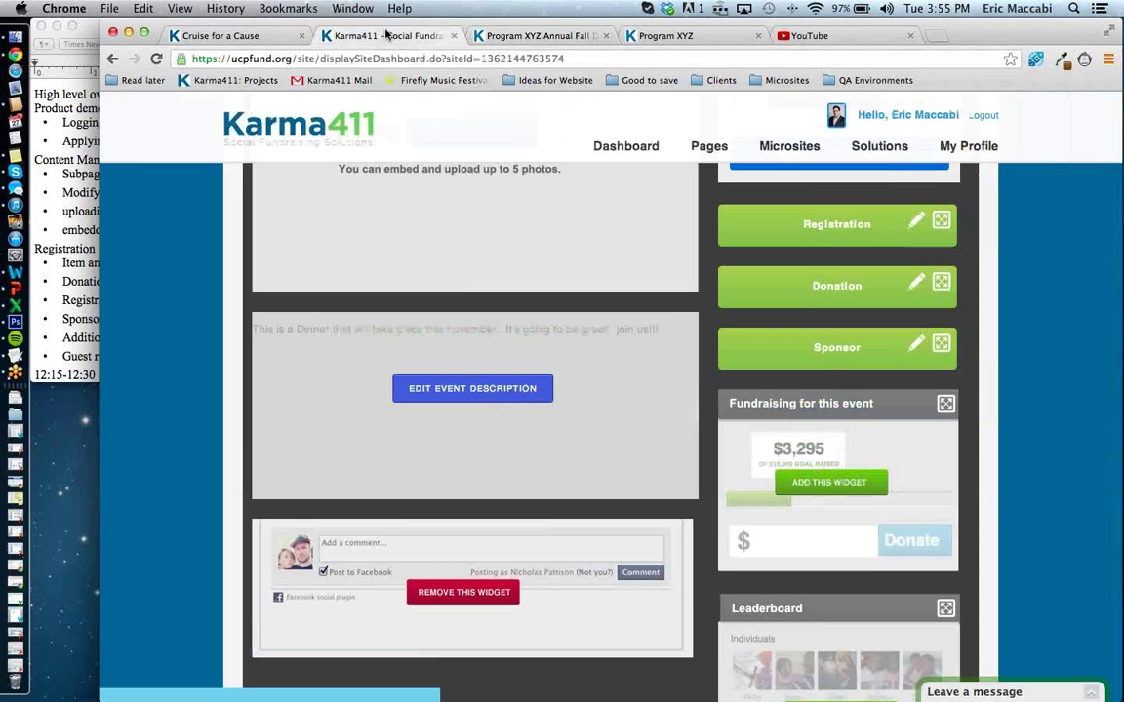
scroll(466, 294, down, 1)
scroll(467, 294, down, 3)
scroll(466, 294, up, 4)
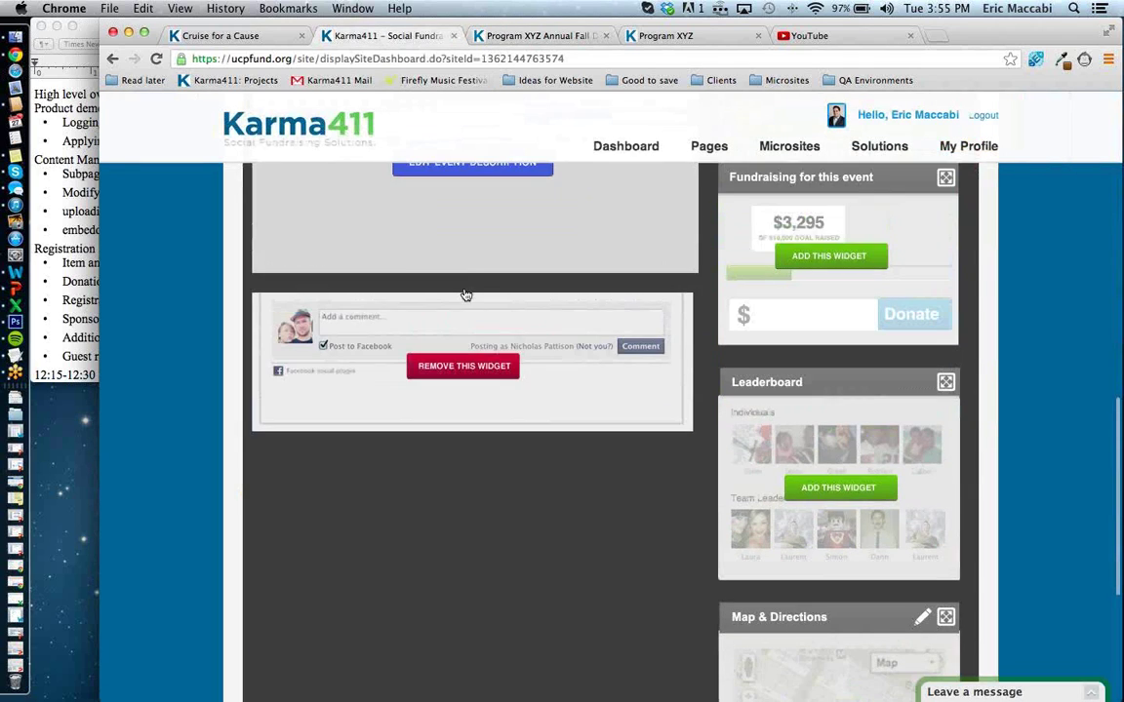
scroll(466, 295, up, 3)
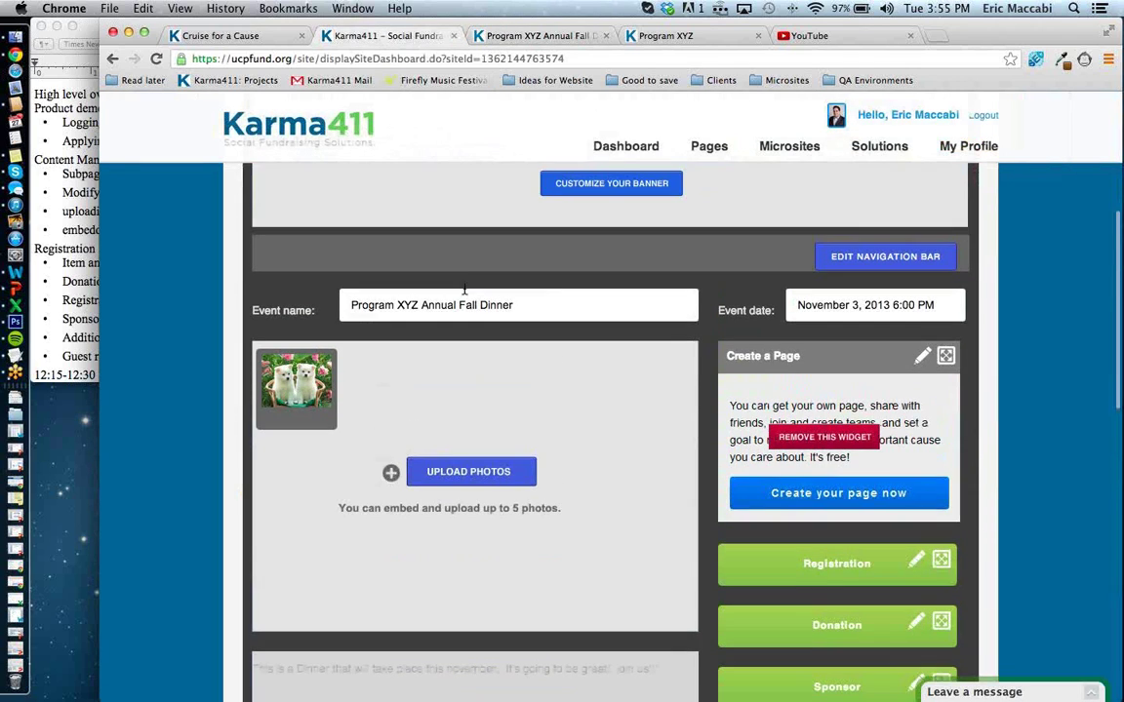
scroll(467, 295, down, 3)
scroll(467, 295, down, 3)
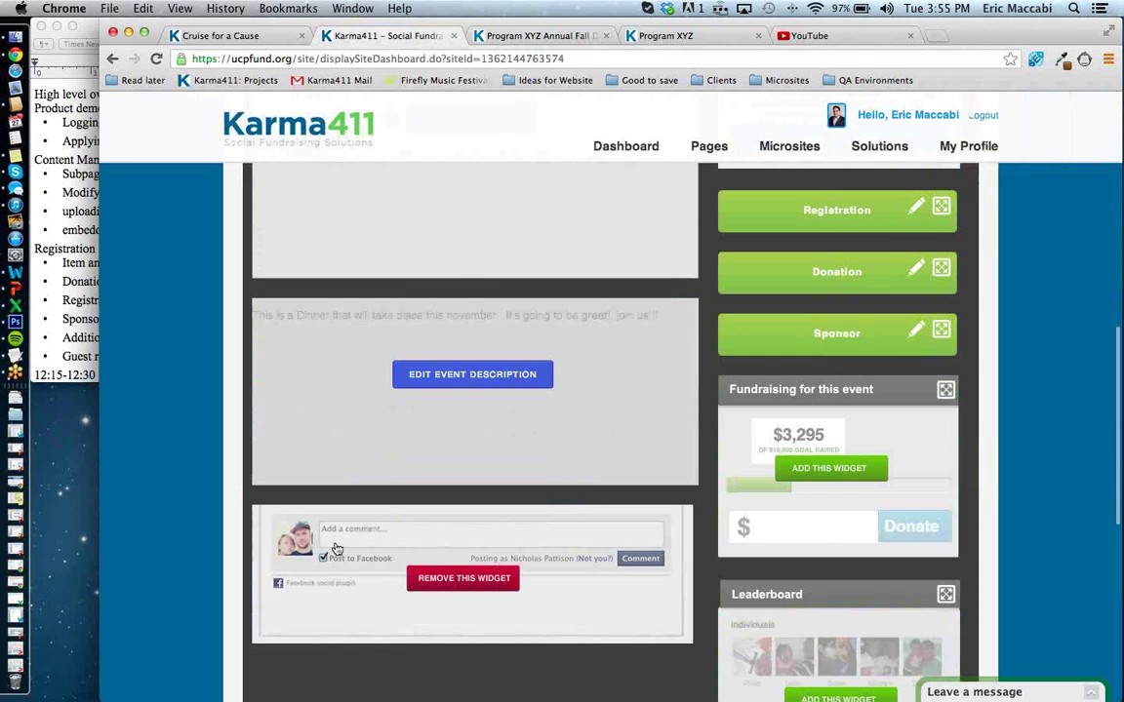
click(447, 581)
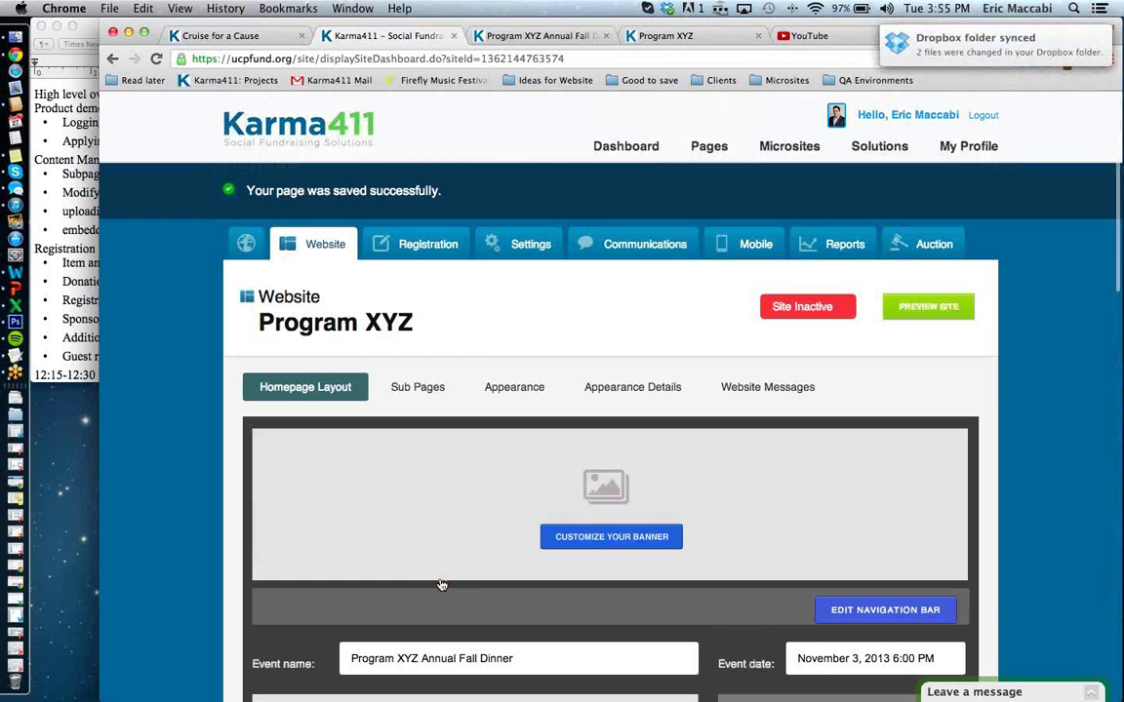
Reload the public event page to check the change, then return to the dashboard editor.
click(536, 35)
click(156, 61)
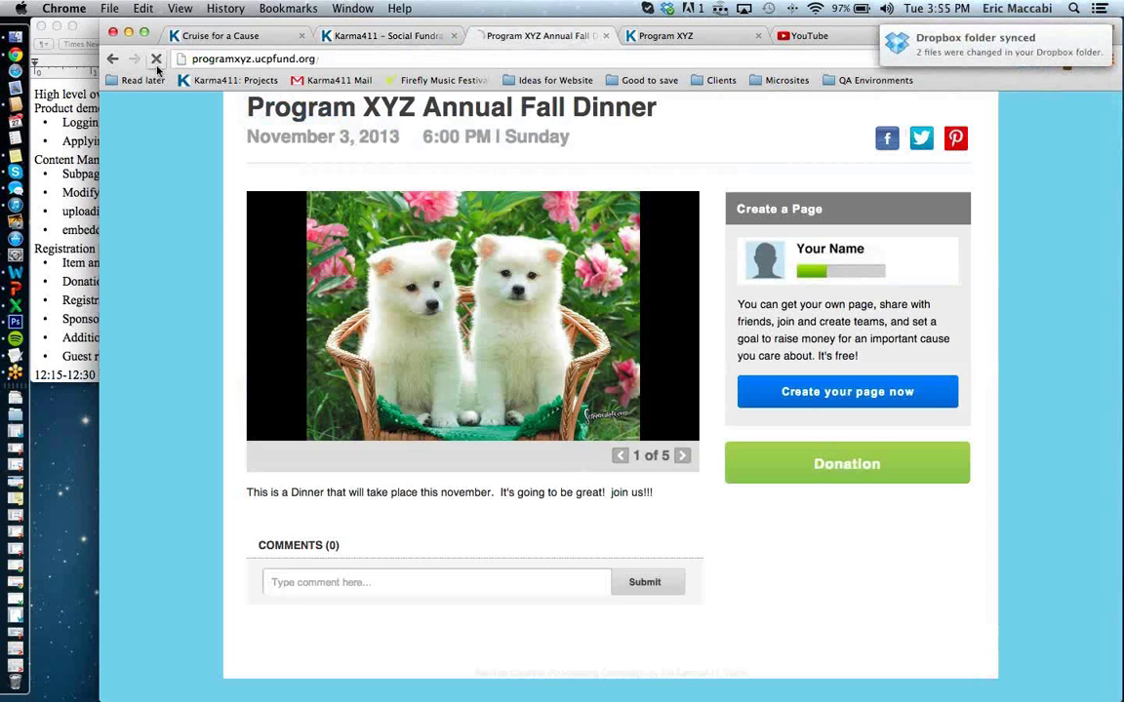
scroll(304, 394, down, 2)
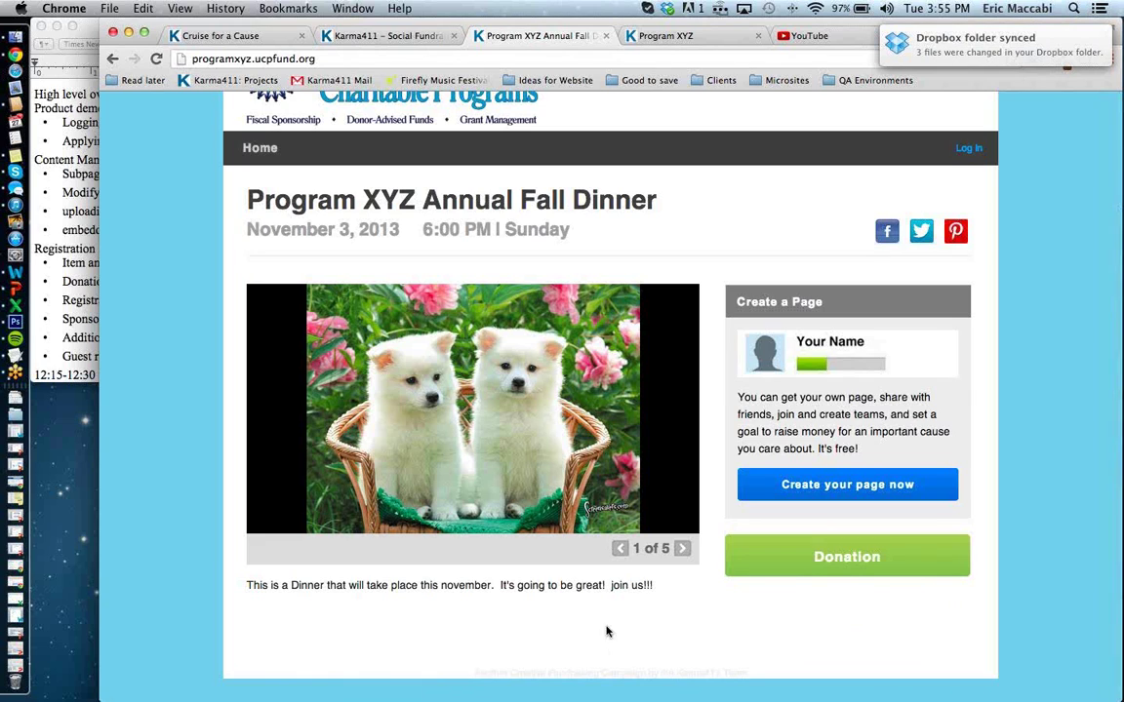
click(360, 41)
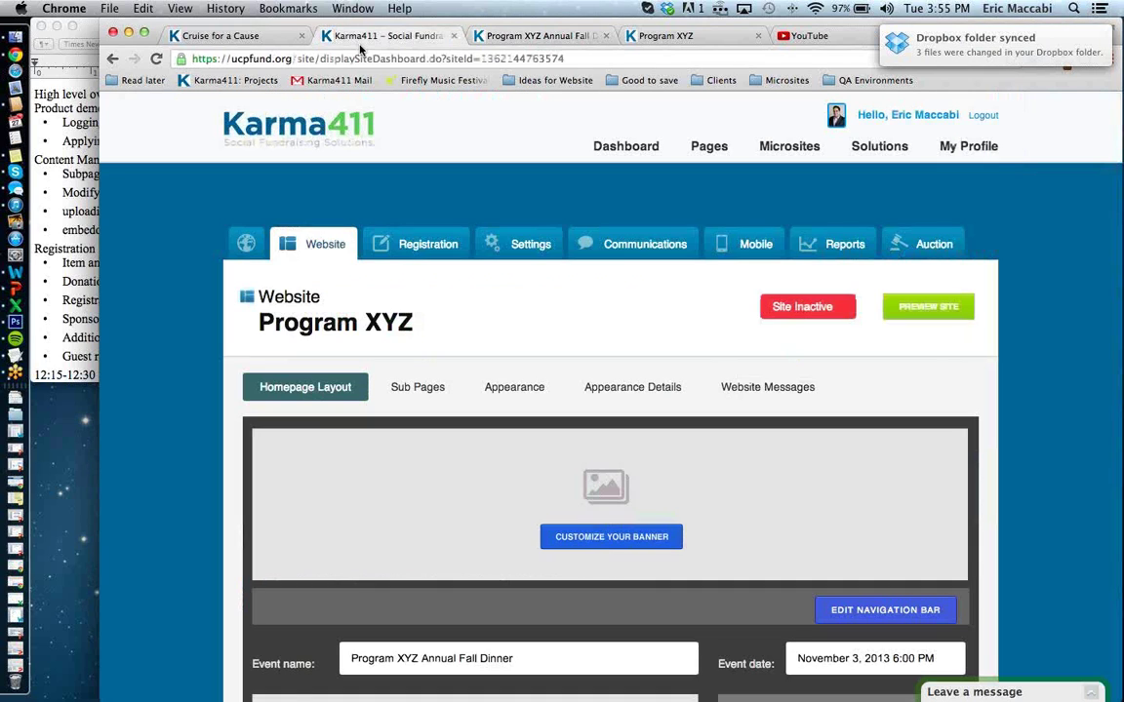
scroll(293, 298, down, 10)
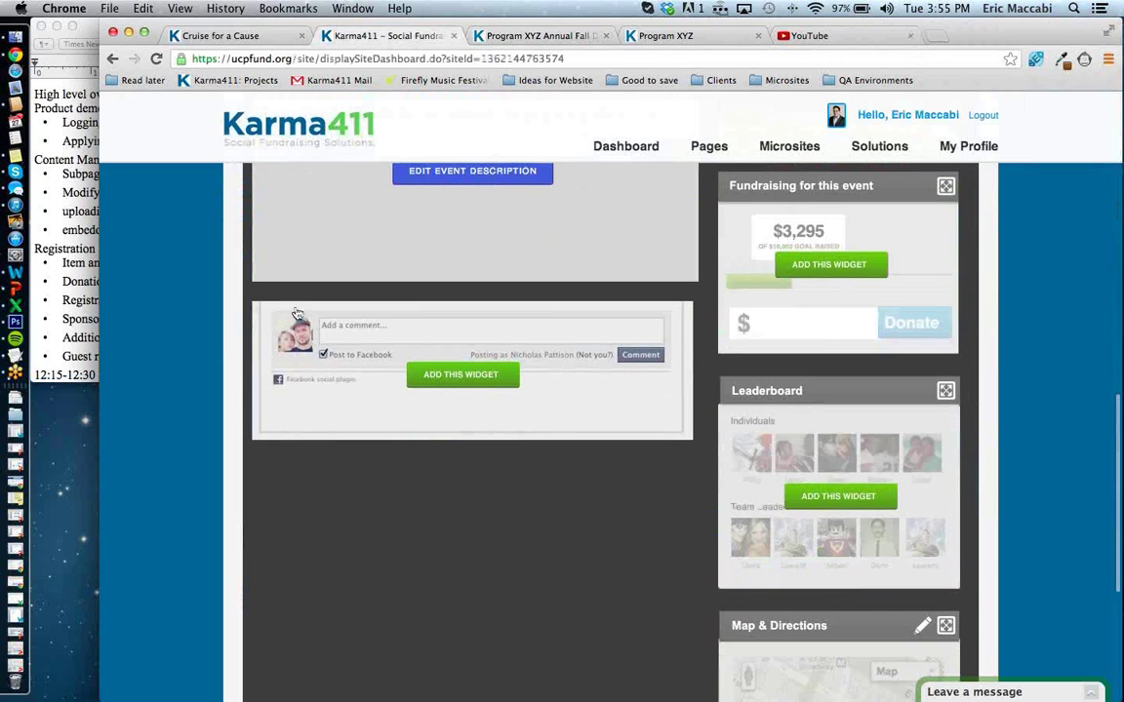
scroll(459, 361, up, 10)
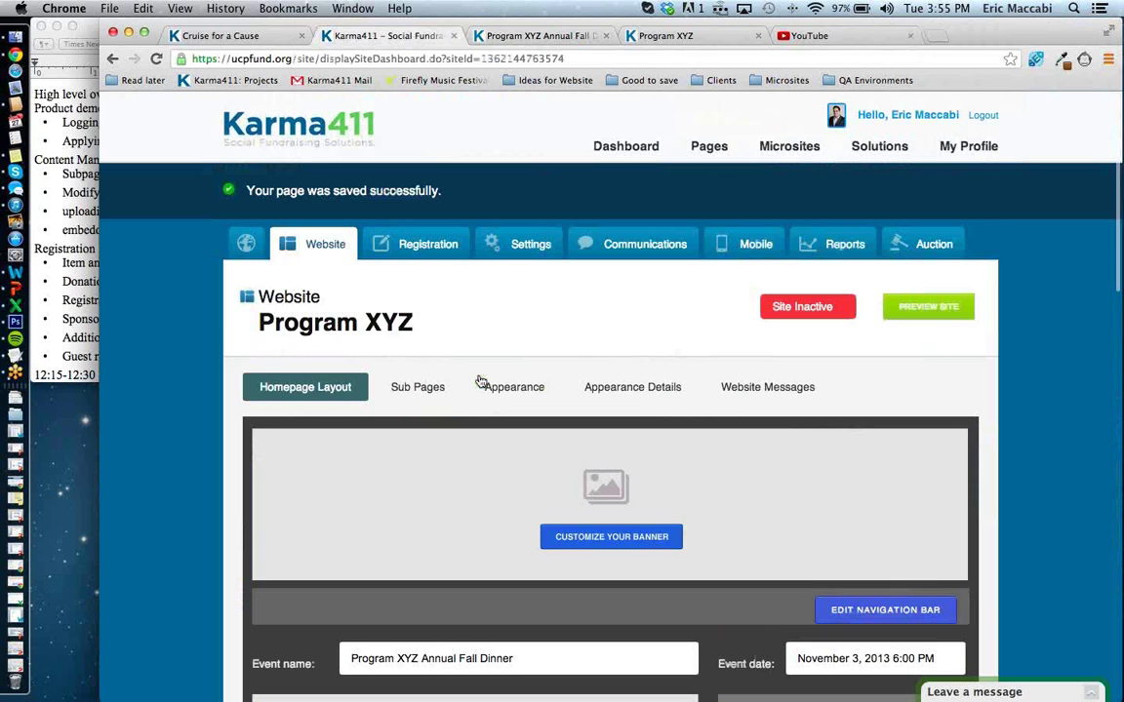
scroll(479, 381, down, 10)
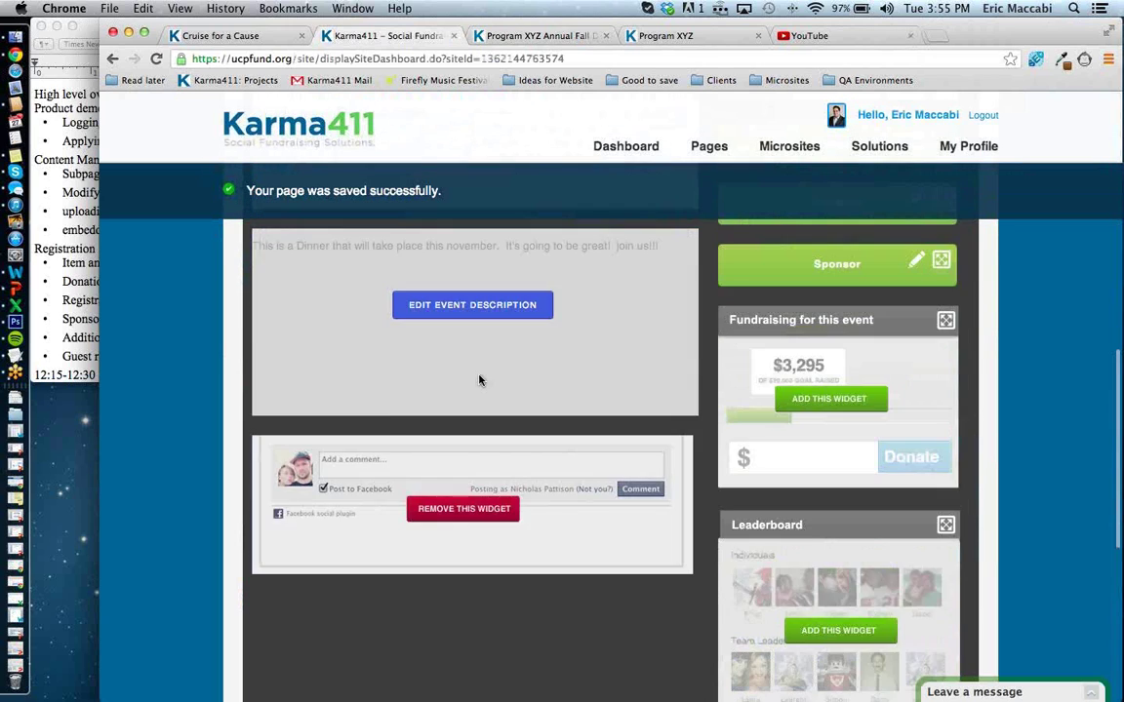
scroll(478, 380, up, 5)
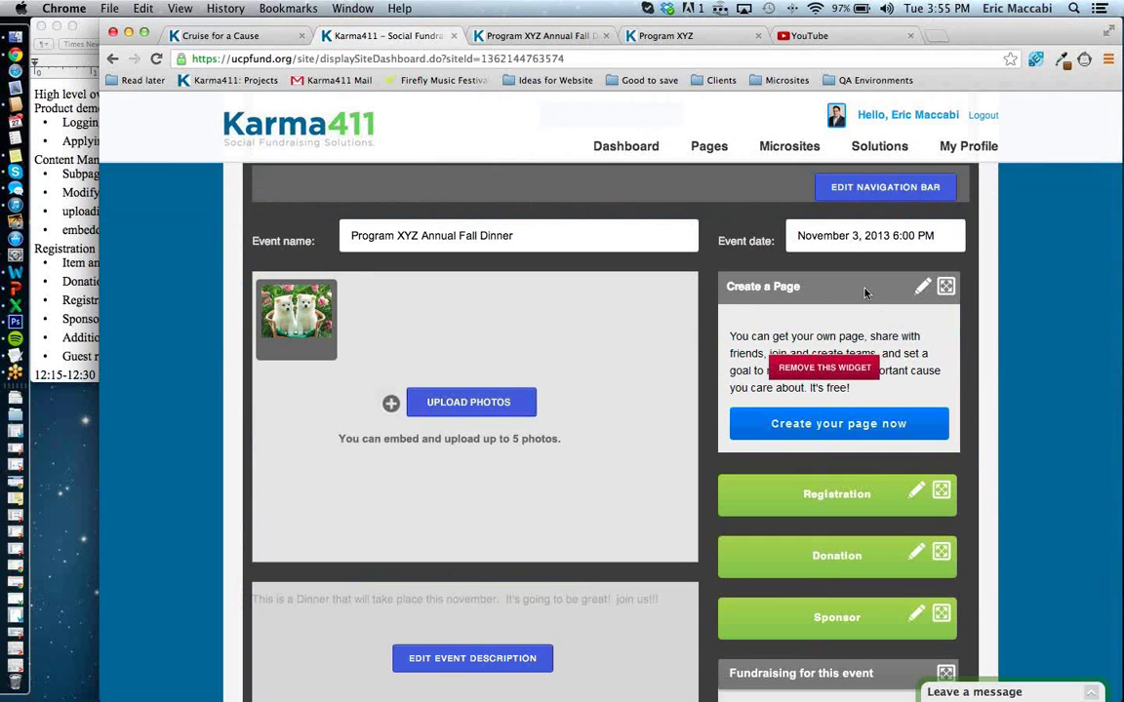
View the public Program XYZ Annual Fall Dinner page with its puppy slideshow and description.
click(532, 35)
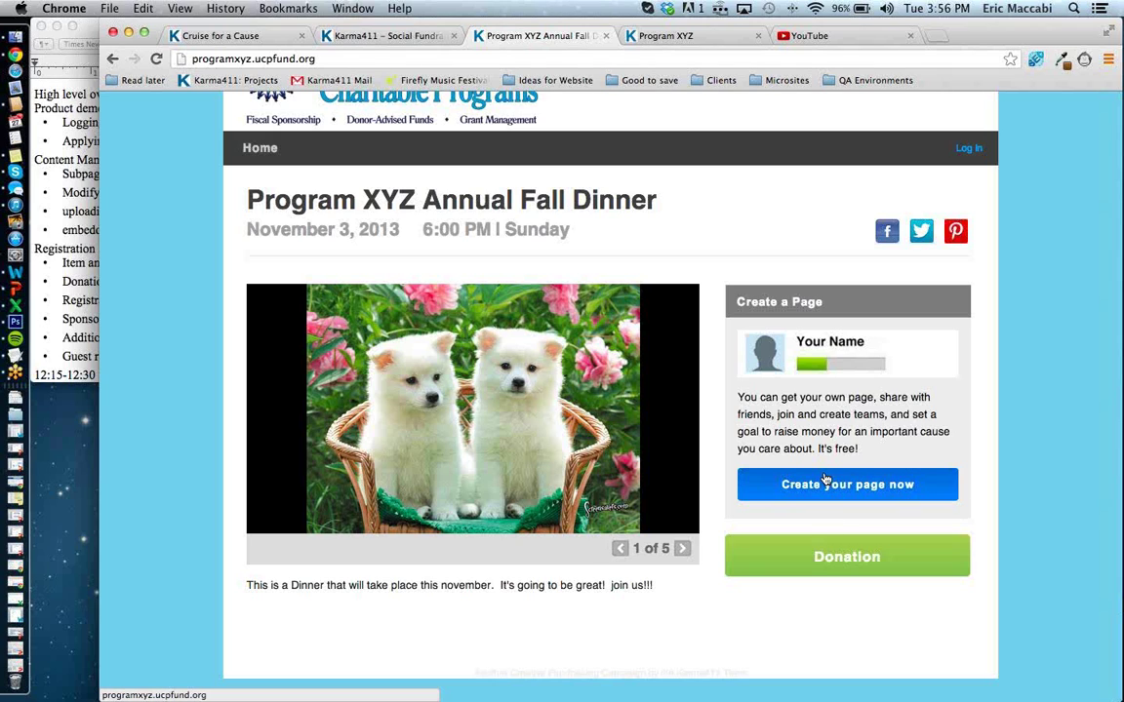
Try the 'Create your page now' signup form, close it, and return to the homepage layout editor.
click(836, 484)
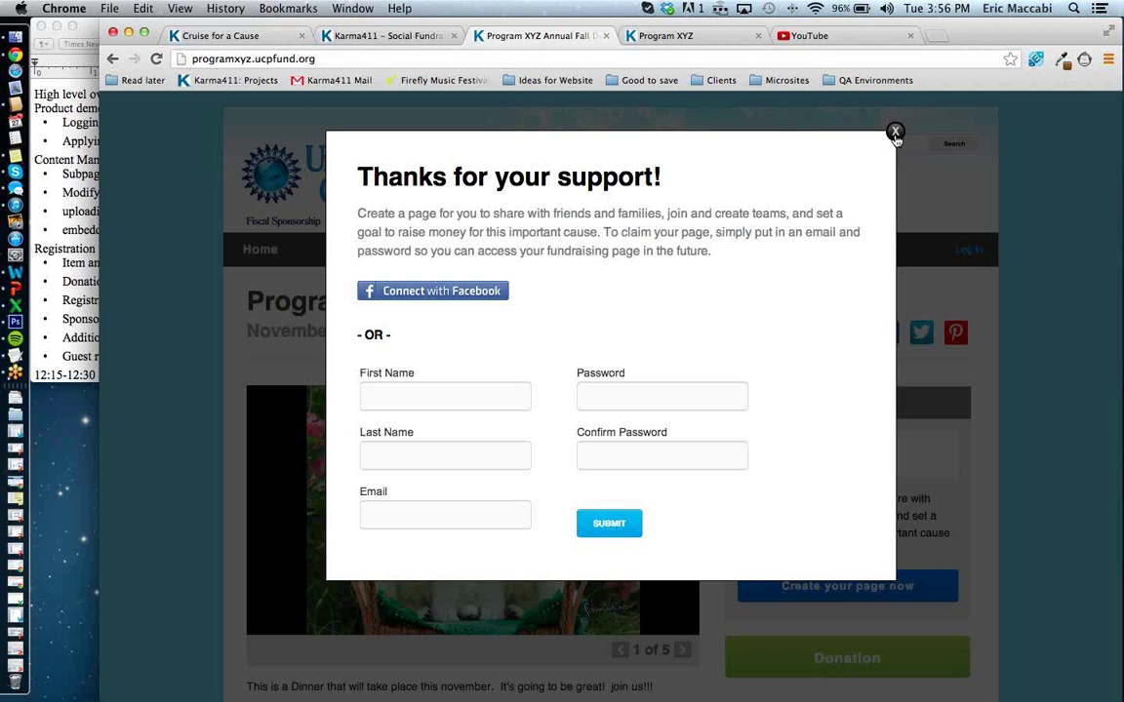
click(895, 133)
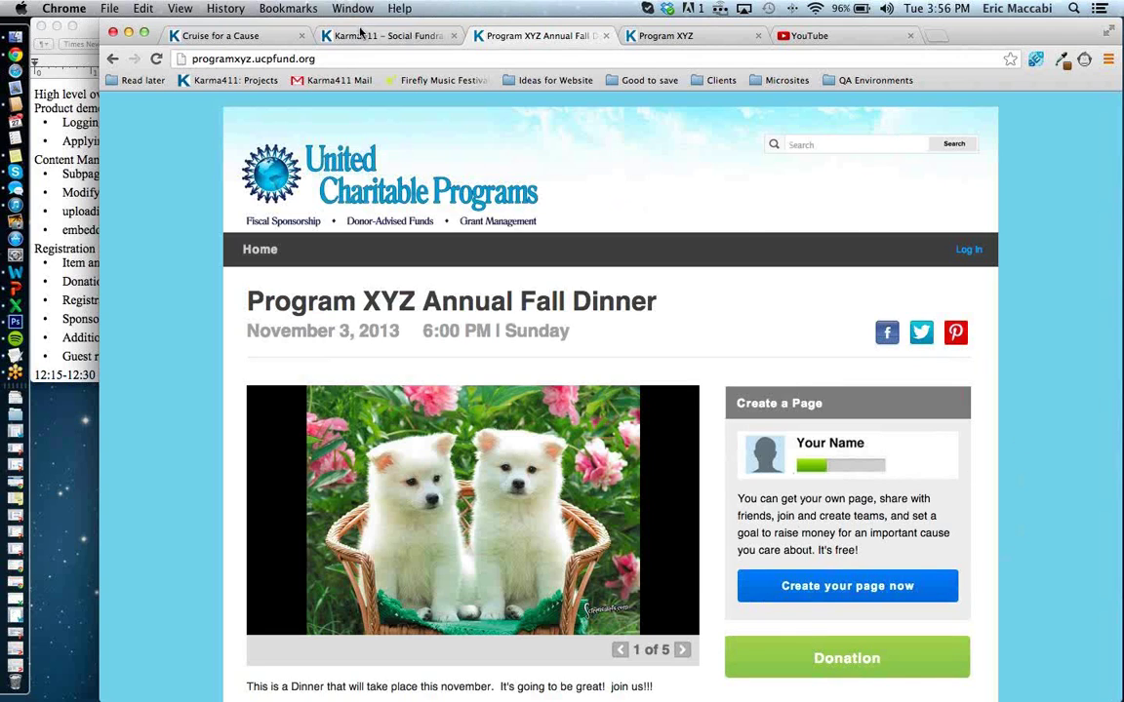
click(329, 31)
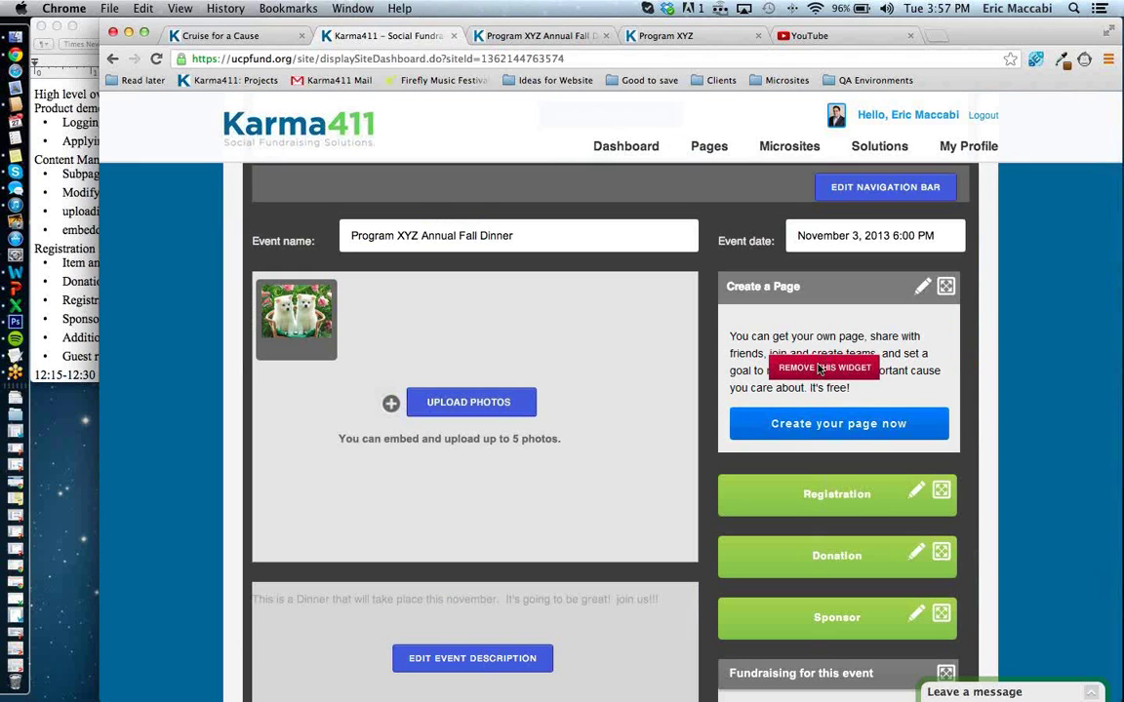
scroll(819, 368, down, 5)
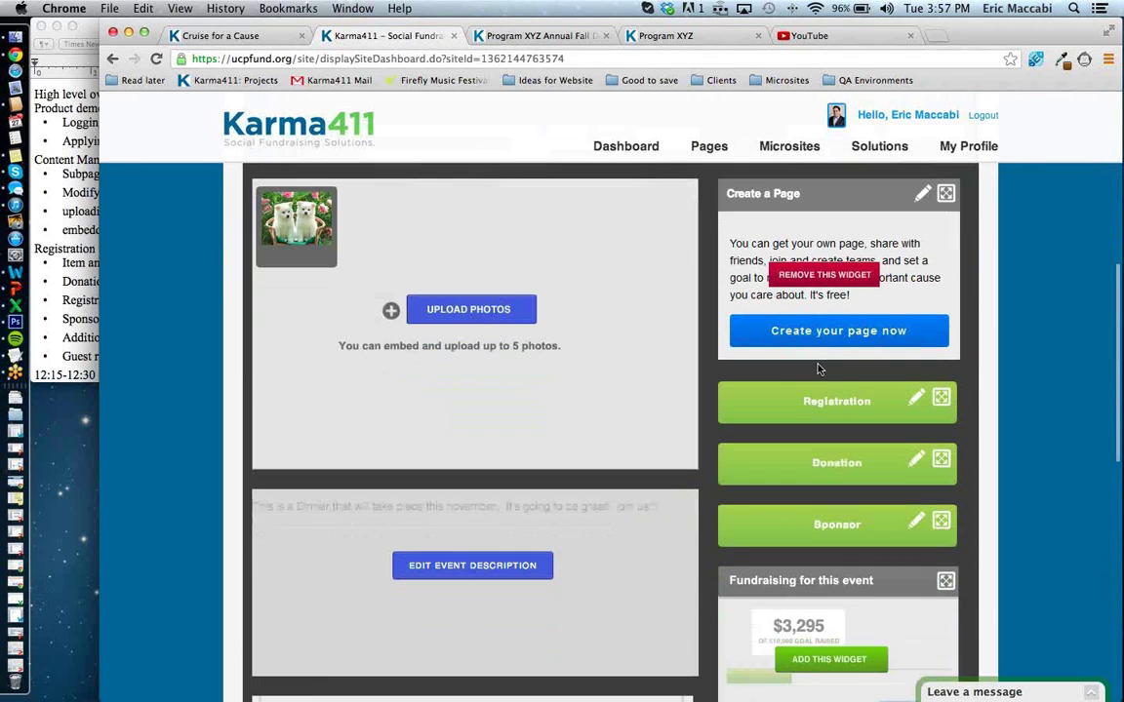
scroll(820, 368, down, 1)
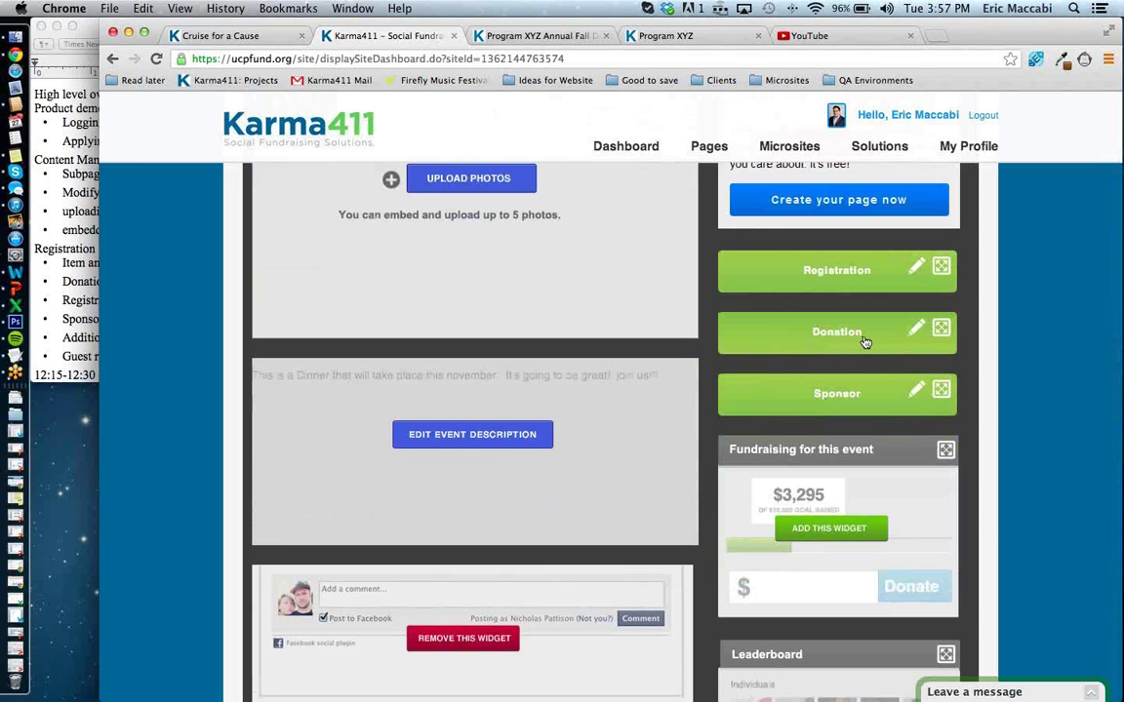
Rename the Donation button label to Donate and save.
click(915, 330)
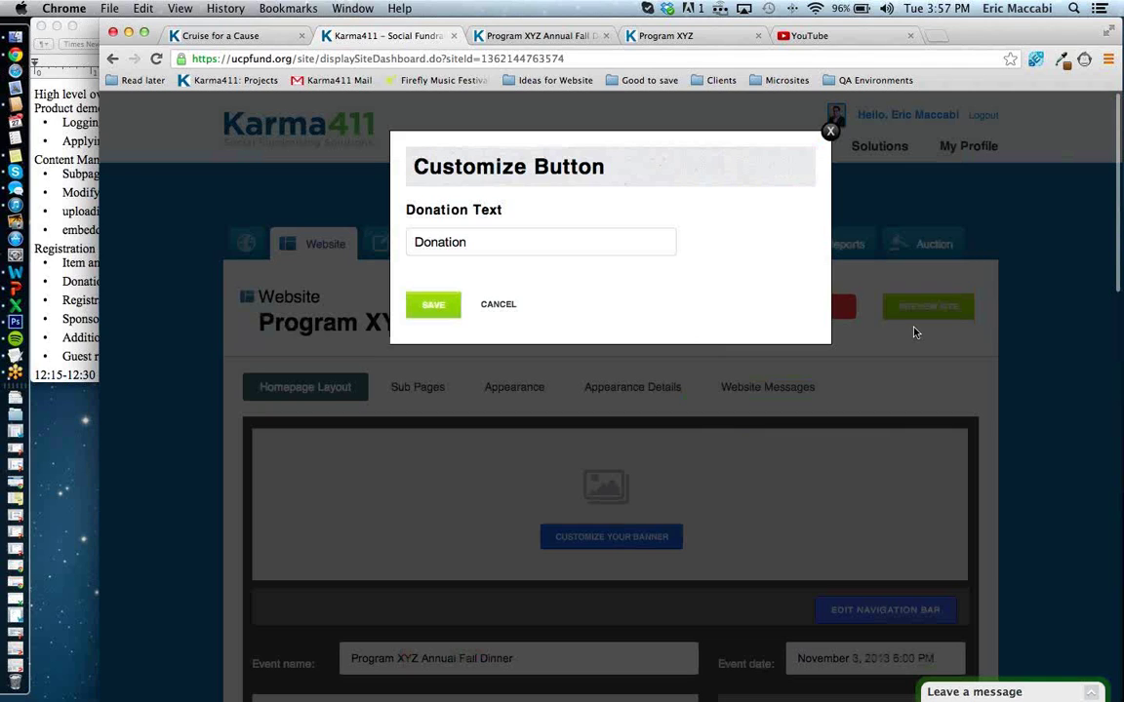
click(447, 243)
drag(447, 243, 592, 243)
text(e)
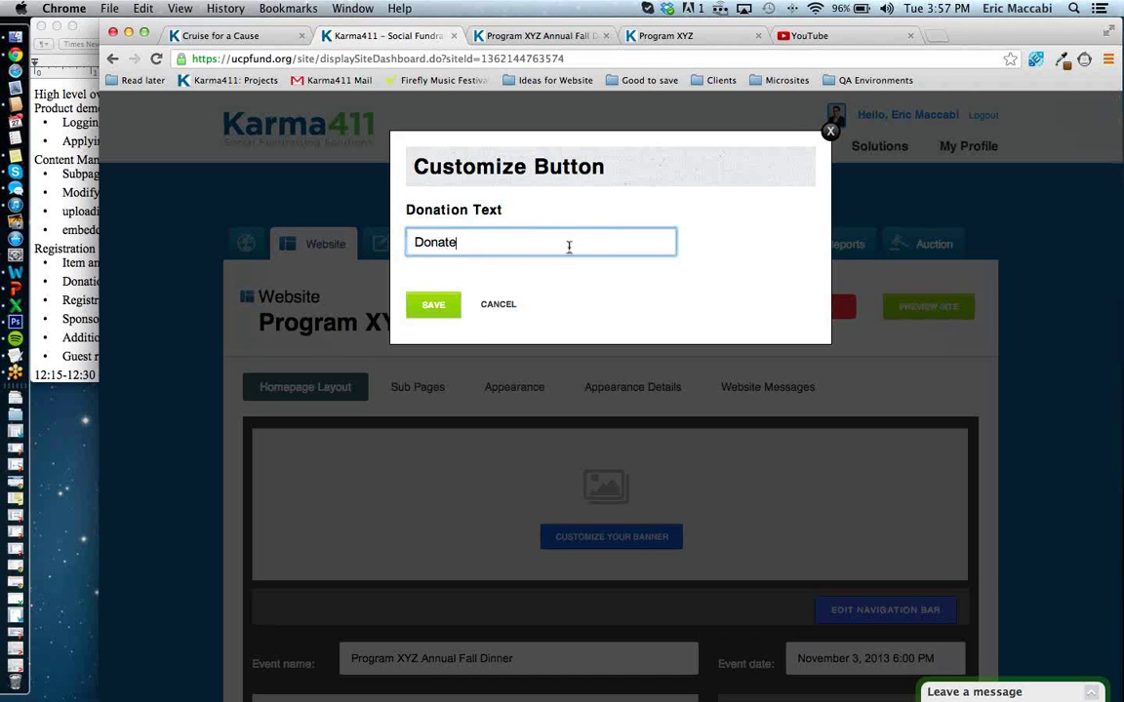
click(432, 308)
scroll(840, 397, down, 3)
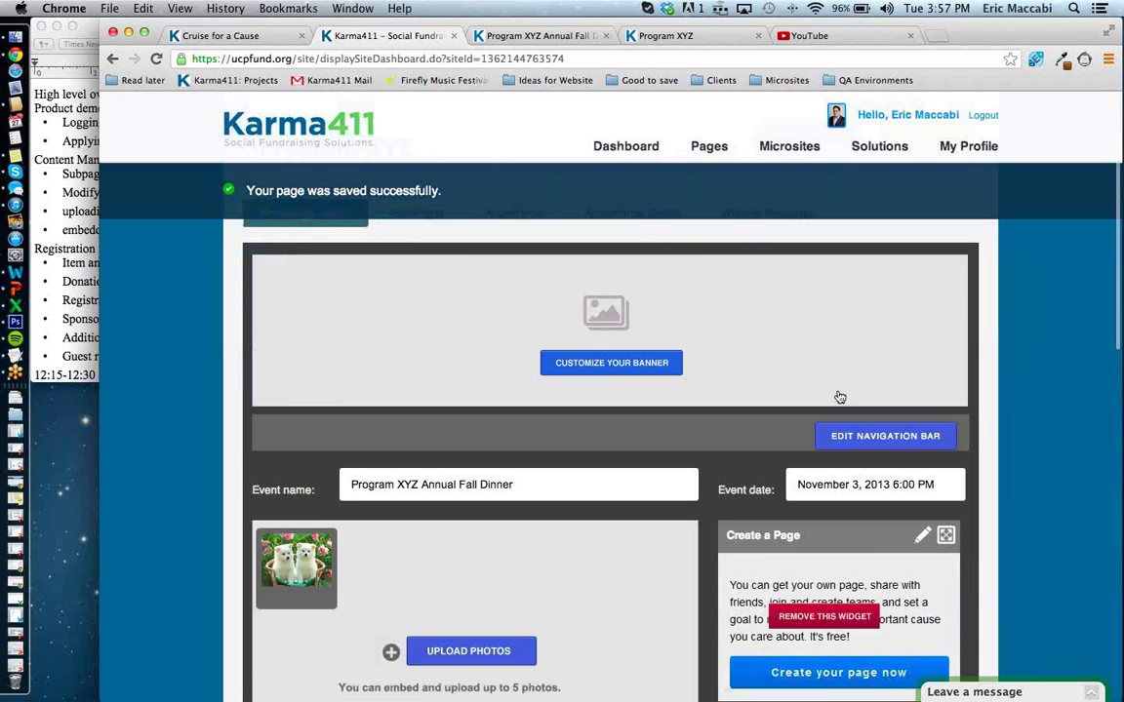
scroll(840, 397, down, 5)
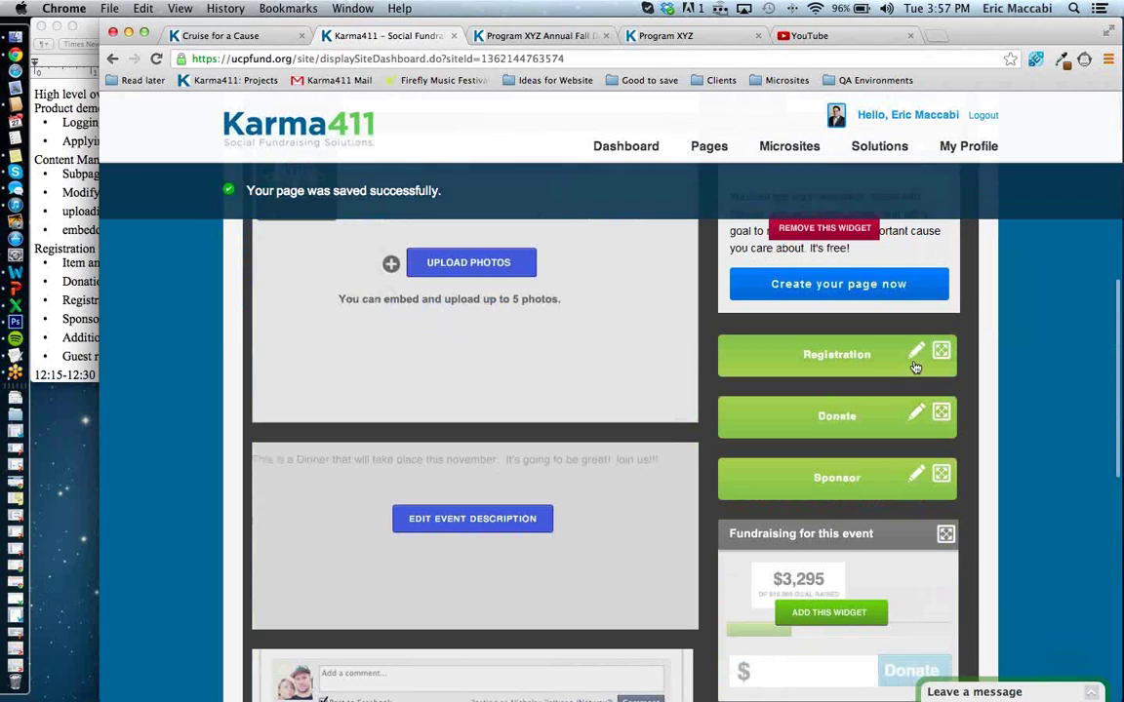
Rename the Registration button label to Register and save.
click(913, 353)
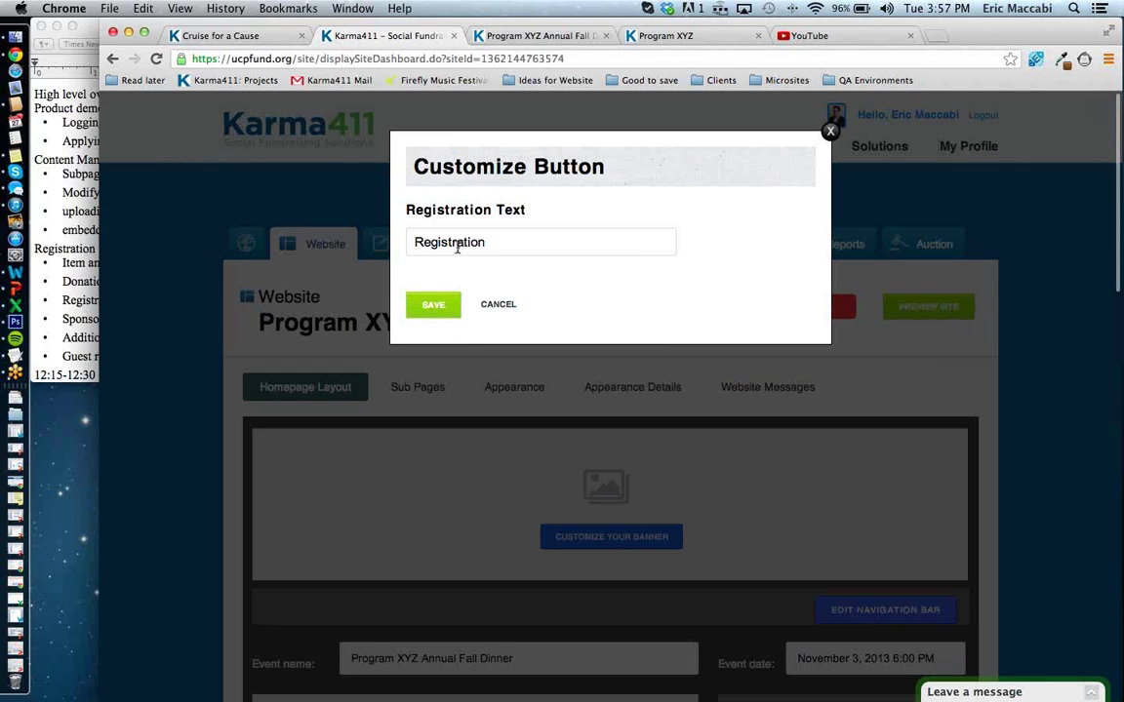
drag(413, 242, 532, 243)
key(BackSpace)
key(BackSpace)
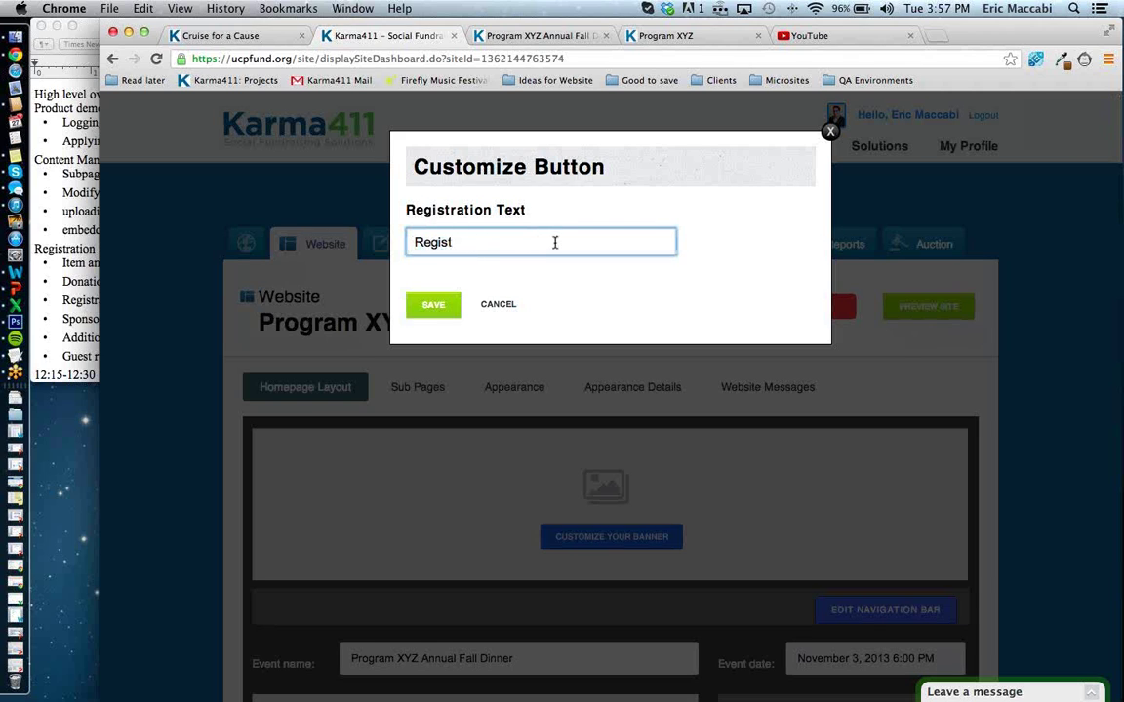
text(er)
click(433, 304)
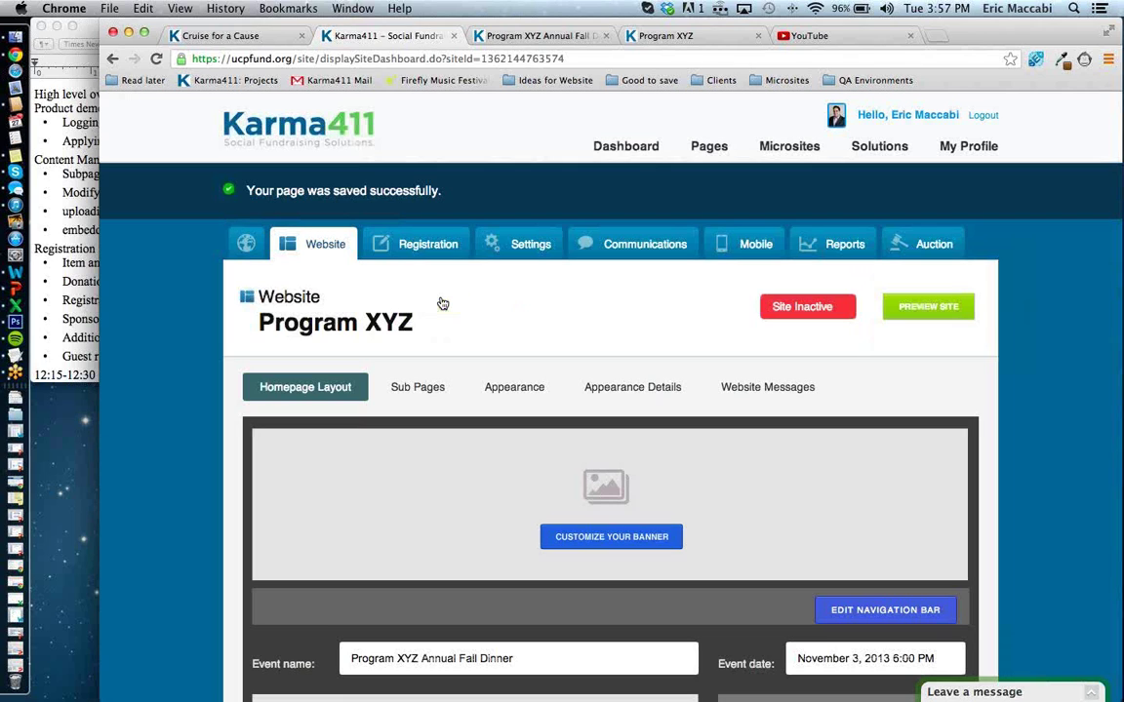
scroll(551, 390, down, 5)
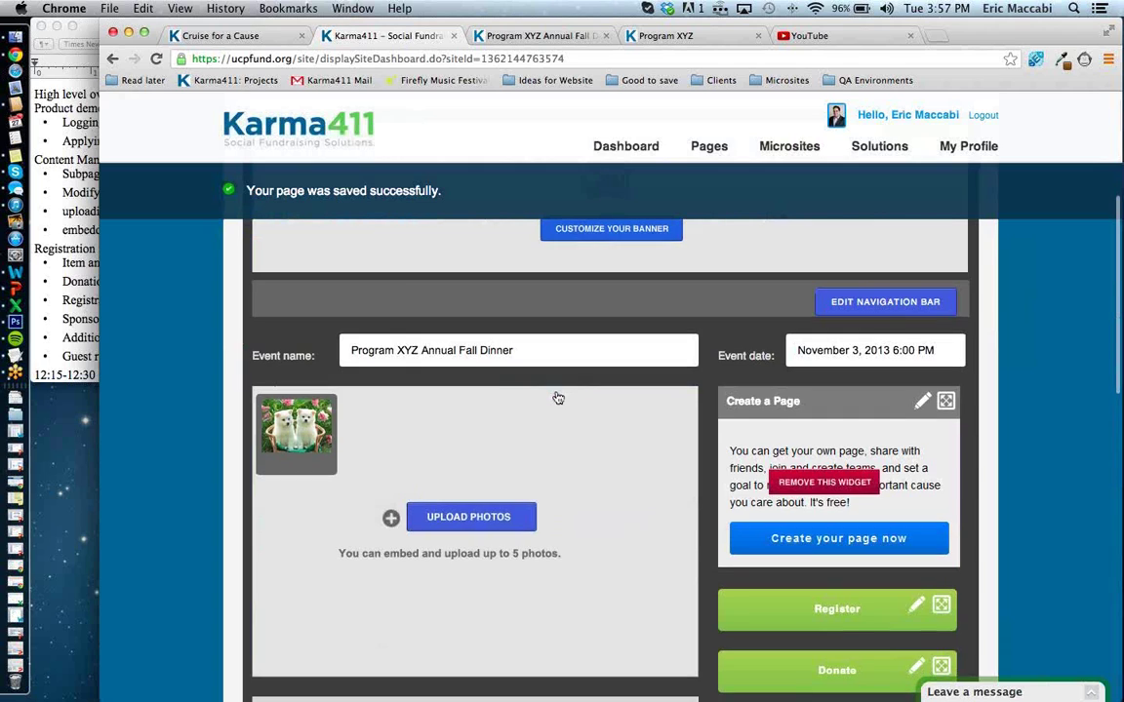
scroll(557, 397, down, 5)
scroll(597, 501, down, 5)
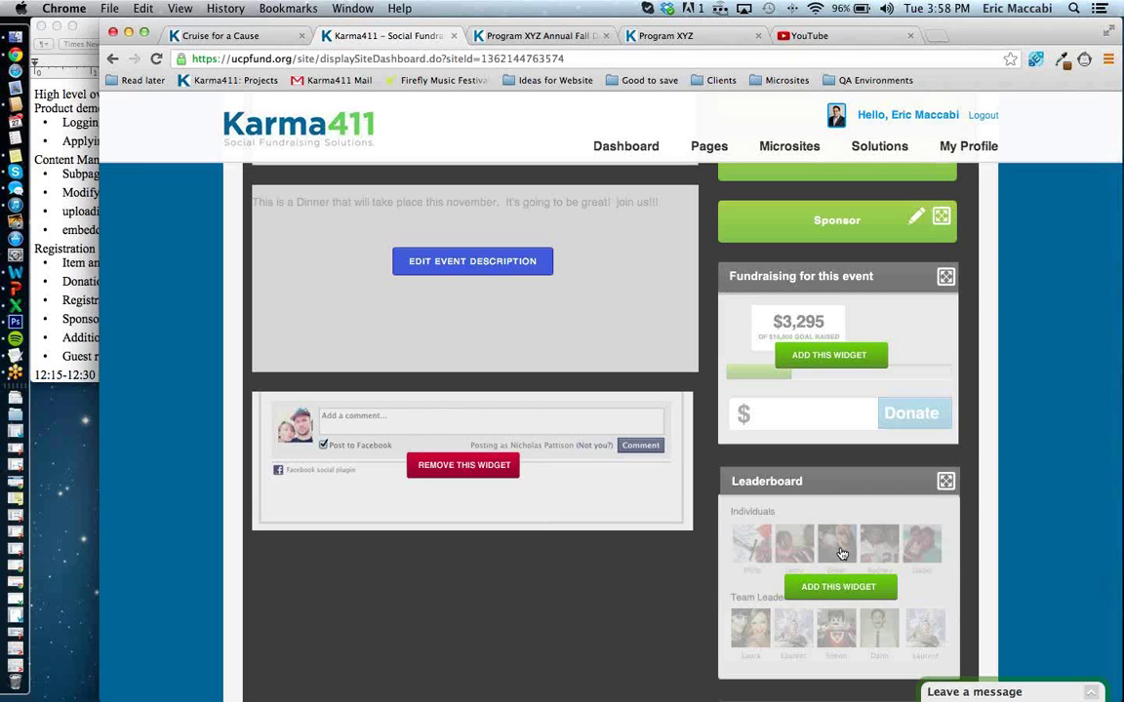
scroll(841, 554, up, 1)
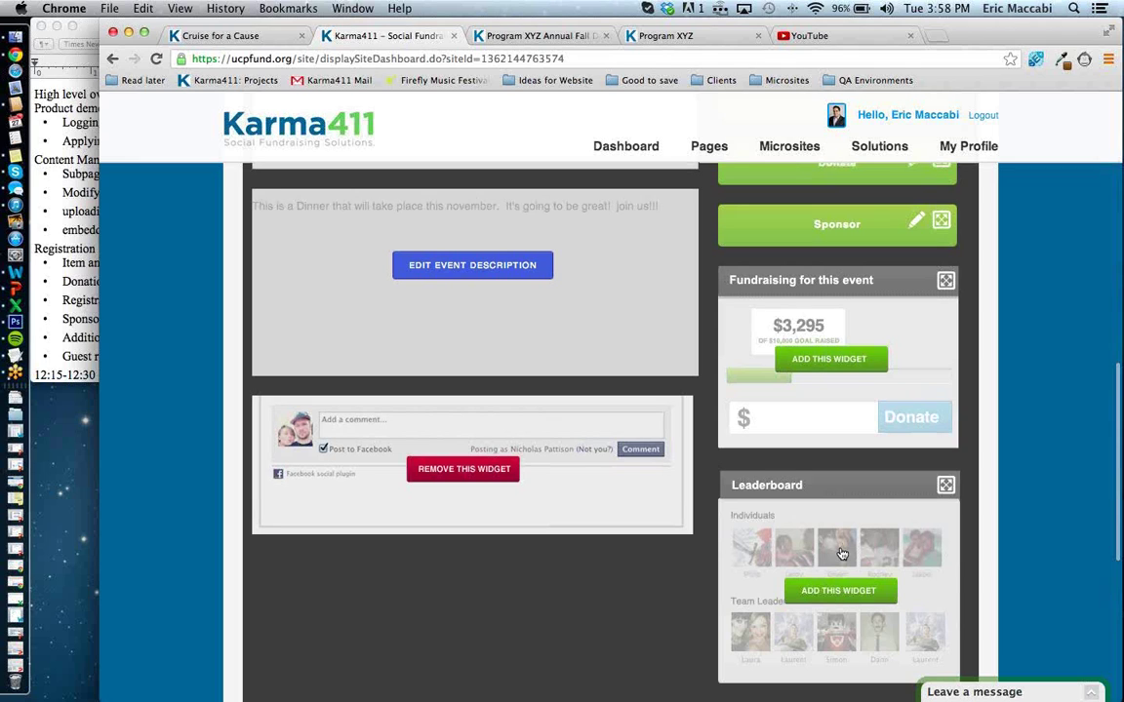
scroll(841, 554, up, 15)
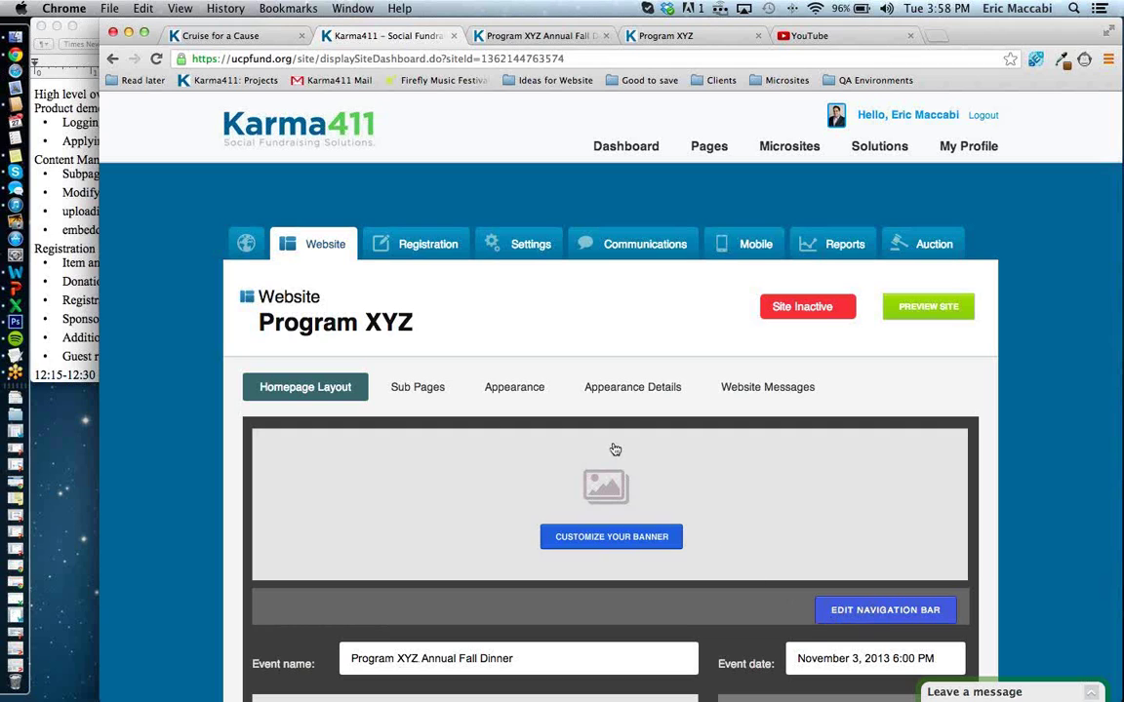
click(487, 39)
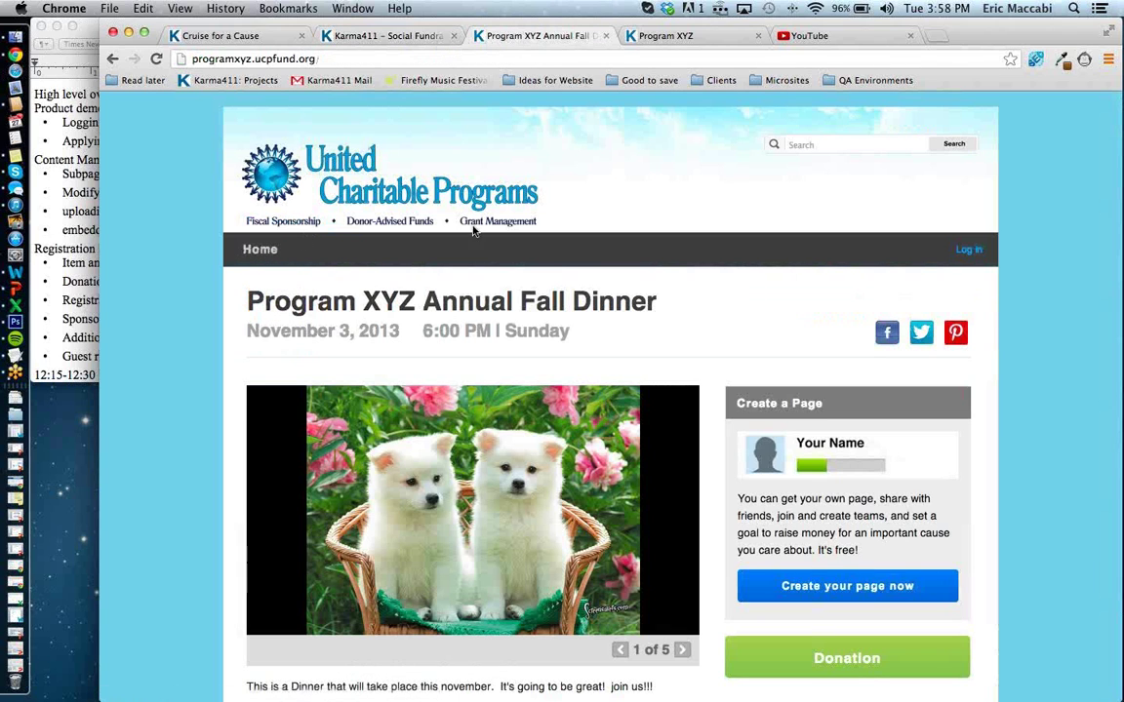
click(381, 36)
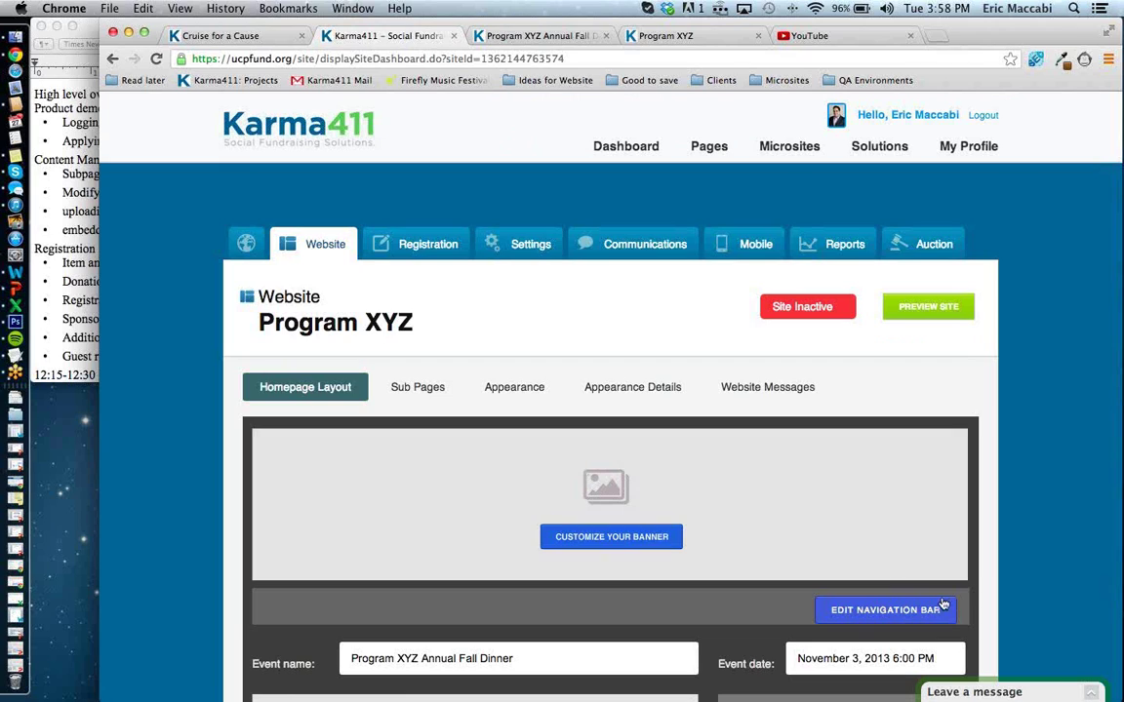
Start a new sub page under Sub Pages and enter 'About XYZ' as its title.
click(393, 395)
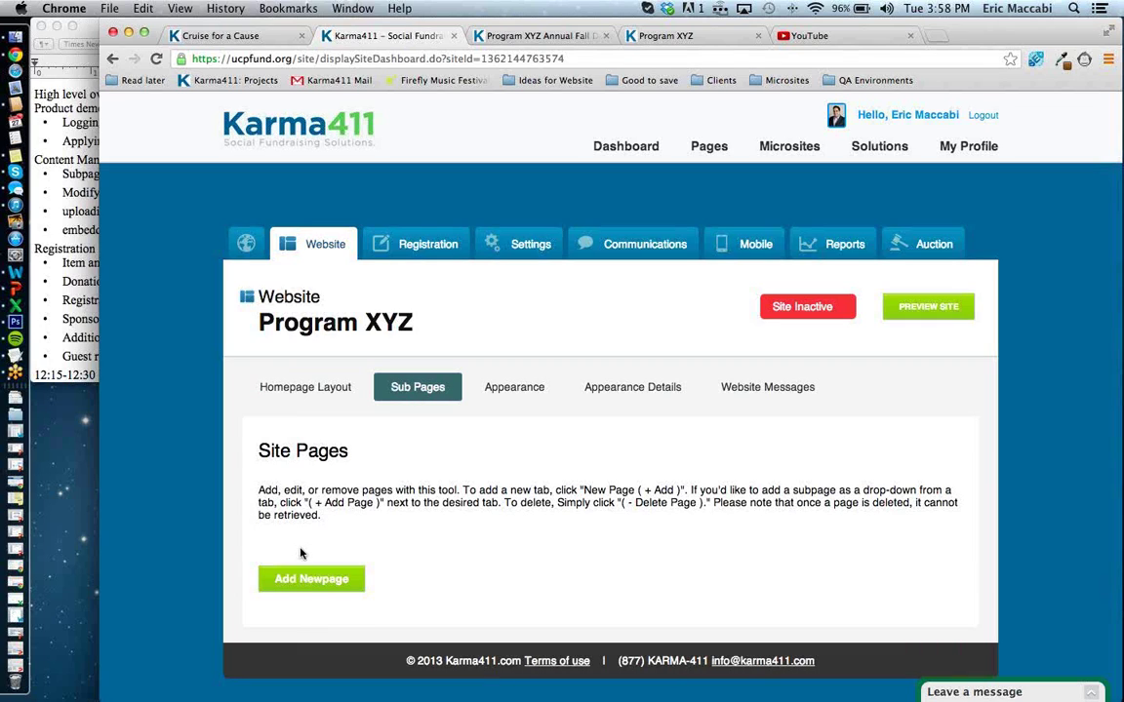
click(309, 578)
click(308, 535)
text(A)
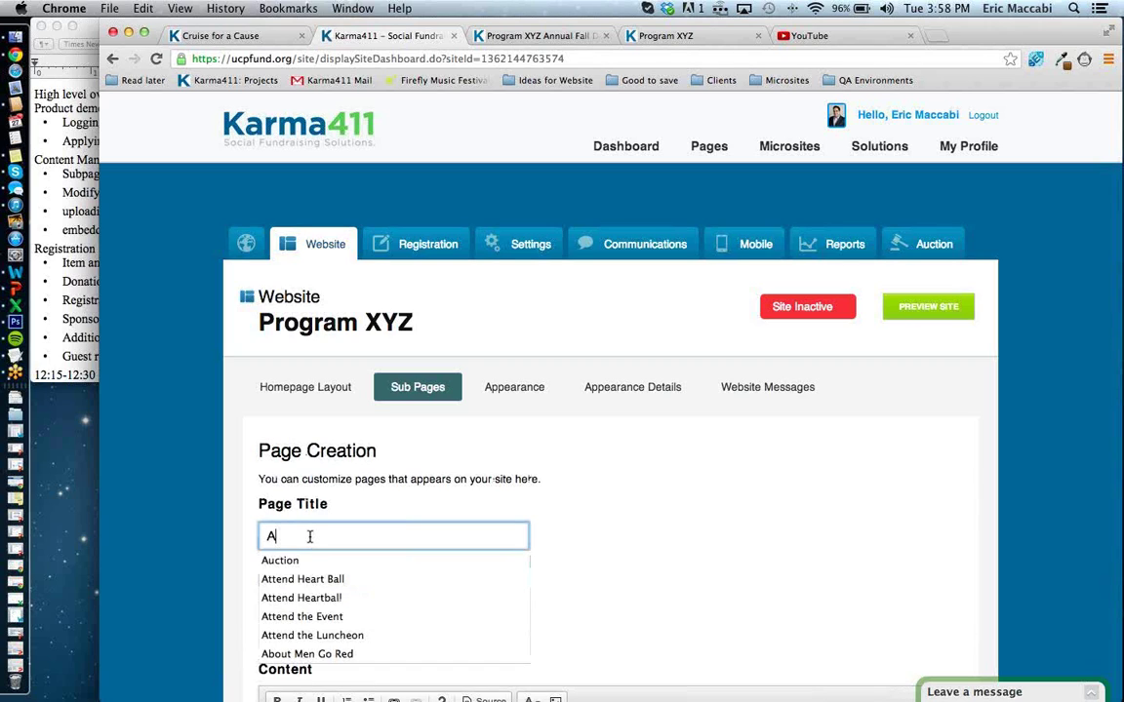
text(bout XYZ)
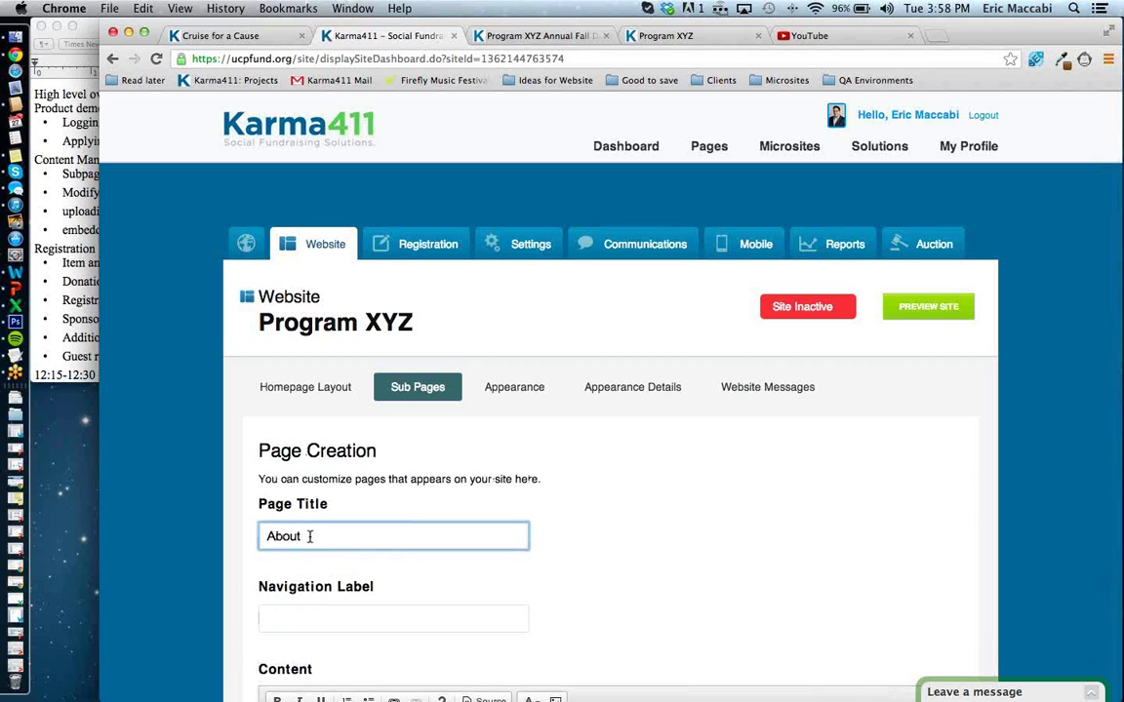
key(Tab)
key(Tab)
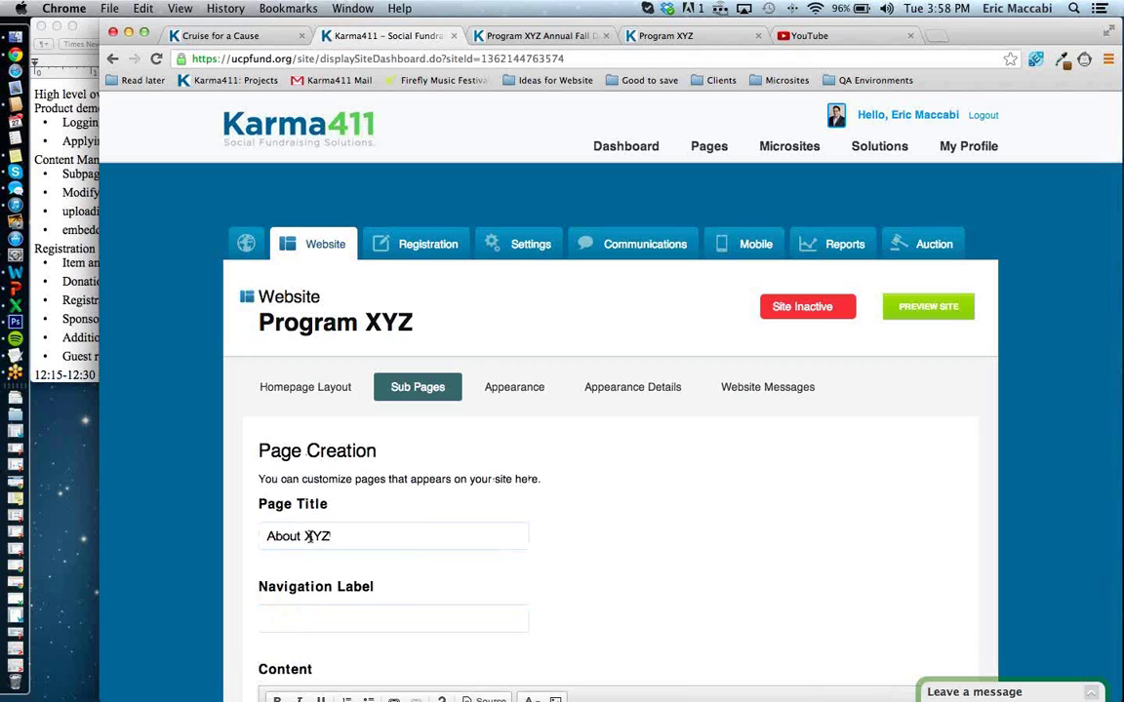
scroll(358, 651, down, 1)
scroll(358, 646, down, 5)
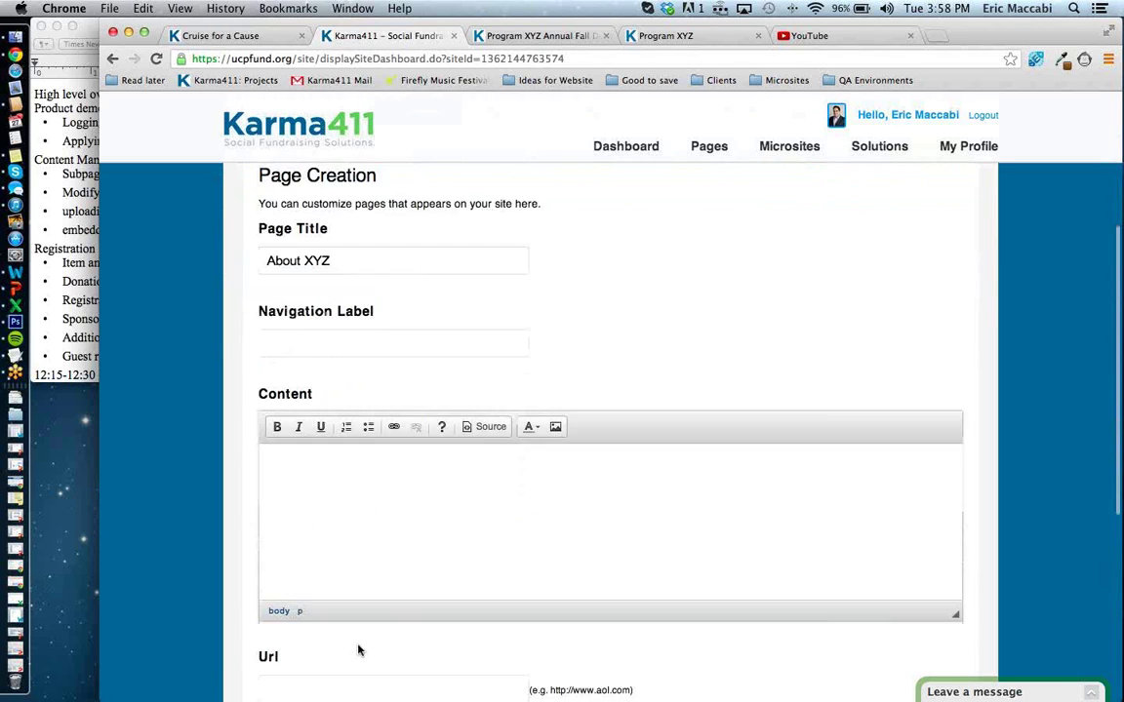
Complete the page title to read 'This Page is All About XYZ'.
click(314, 303)
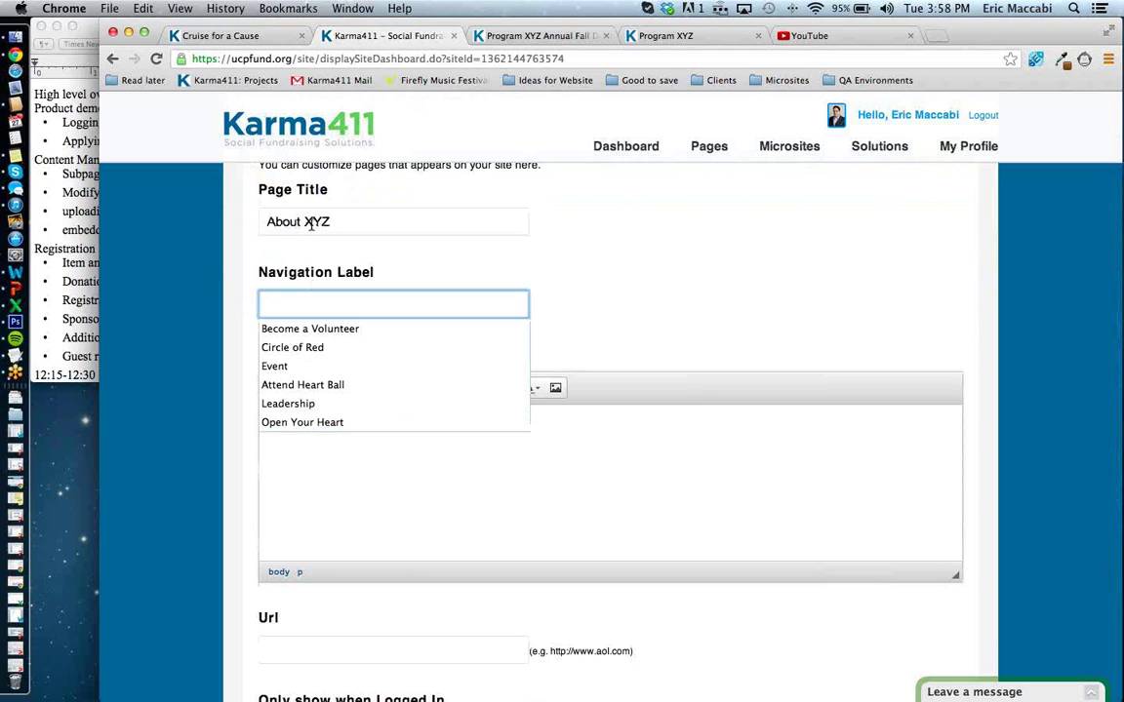
click(299, 221)
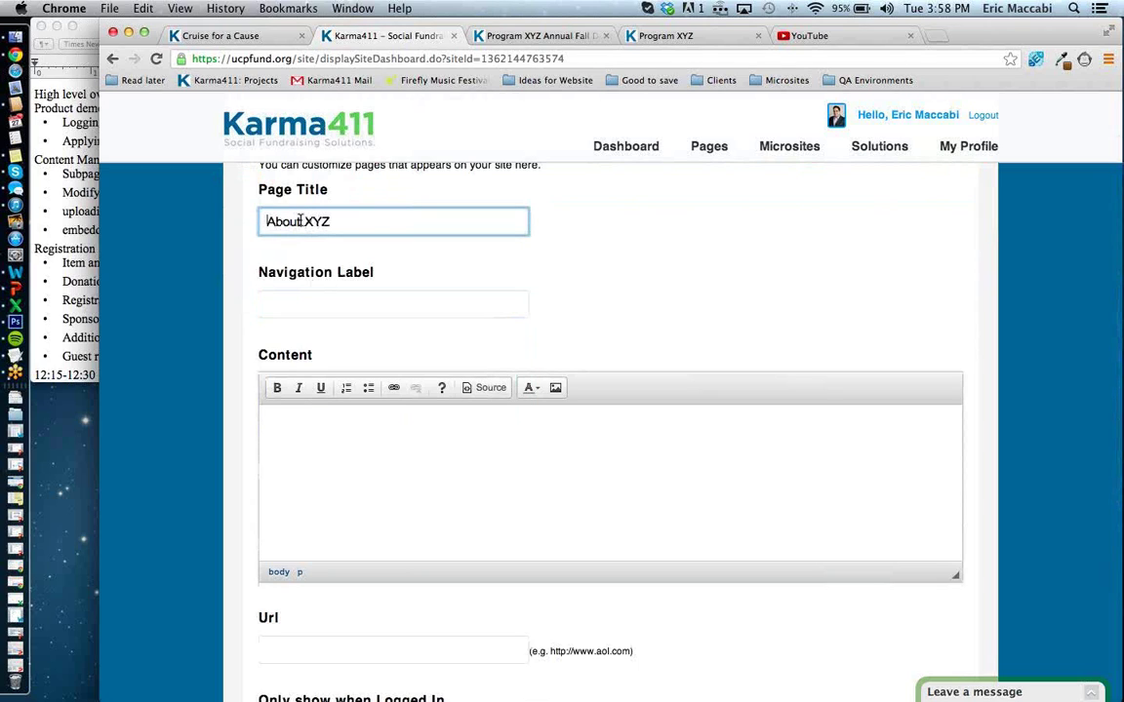
text(This page i)
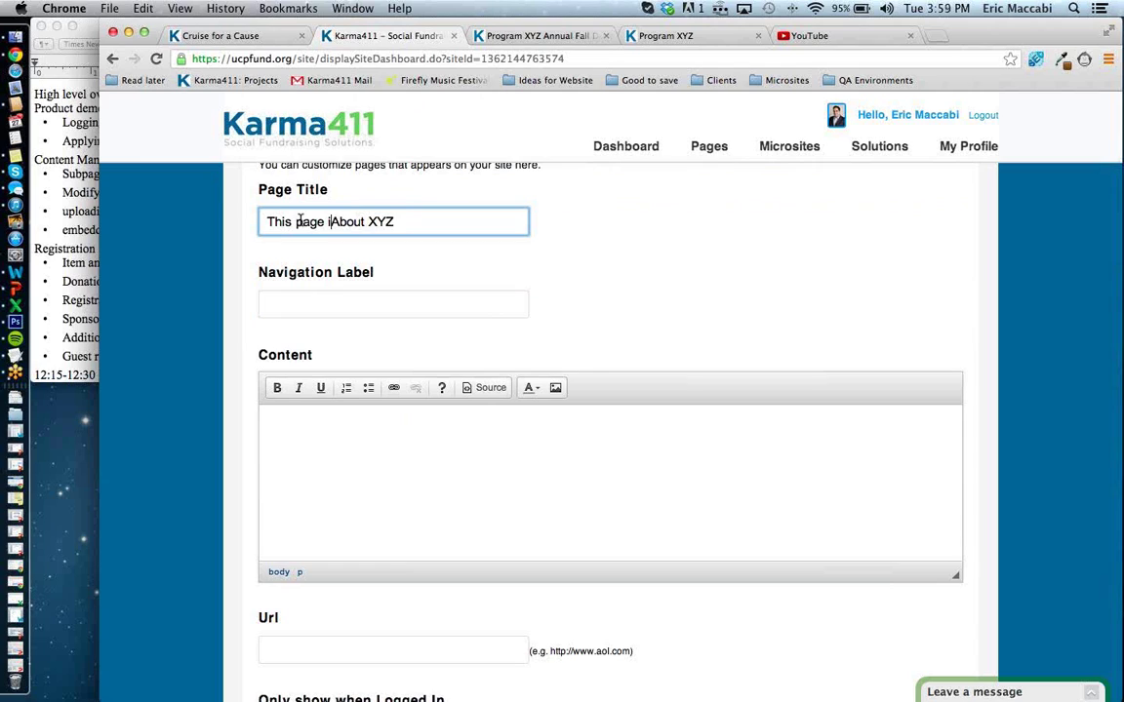
key(BackSpace)
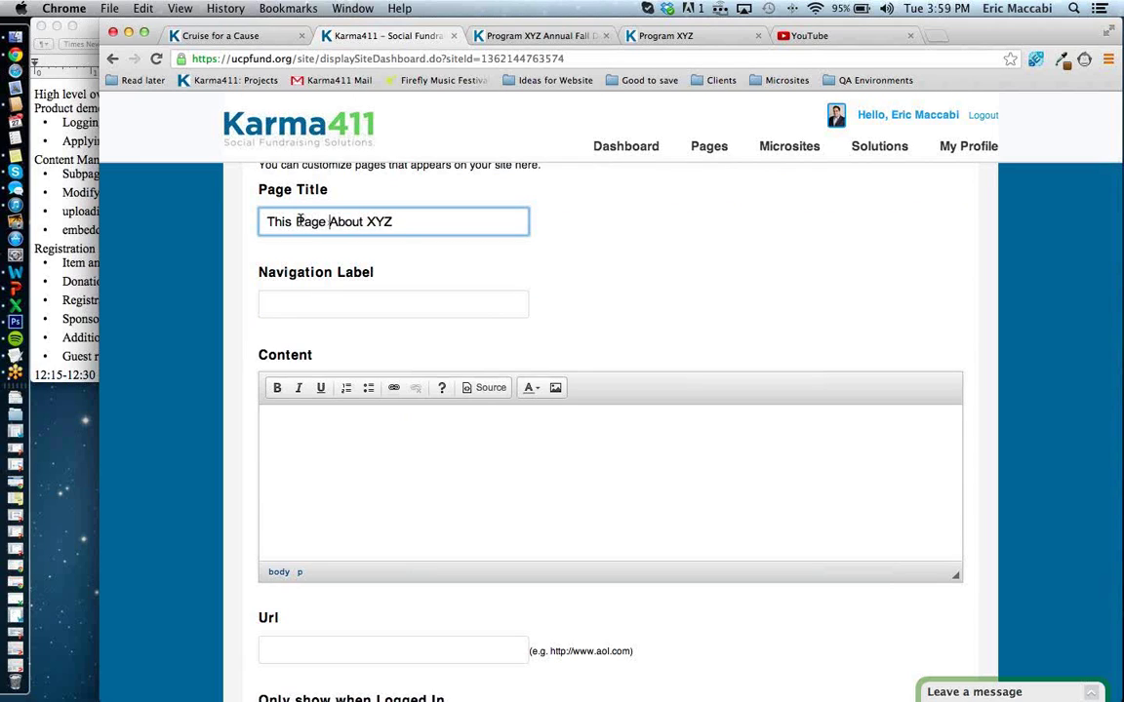
text(is a)
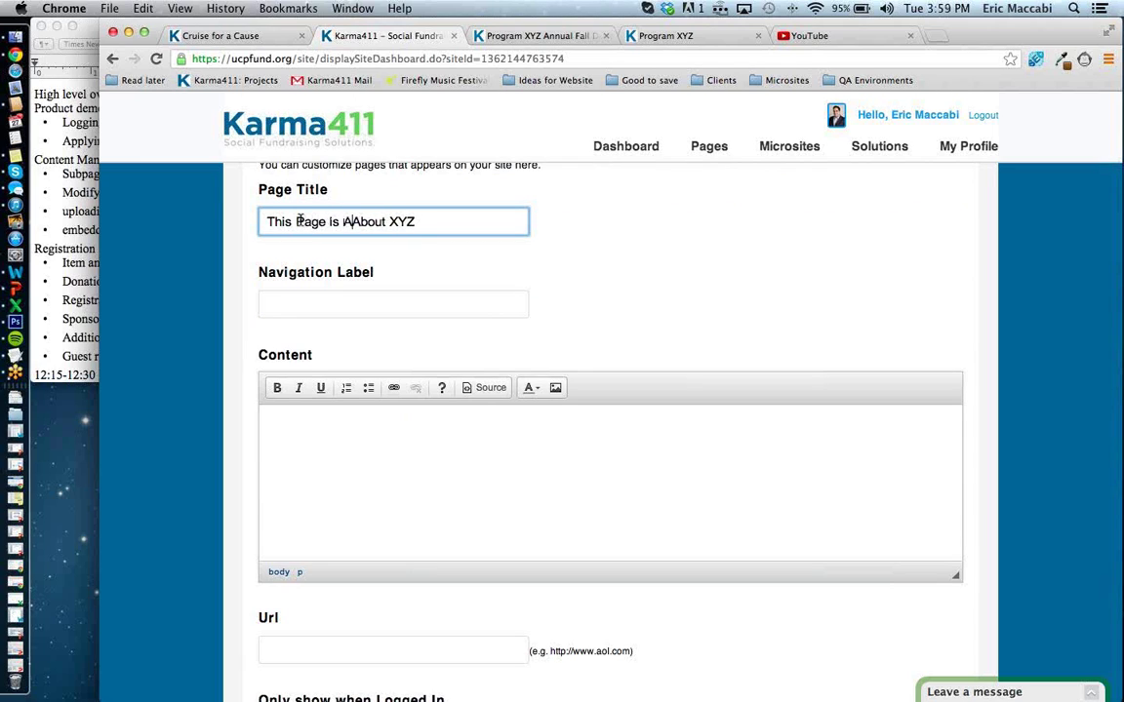
text(ll)
key(Tab)
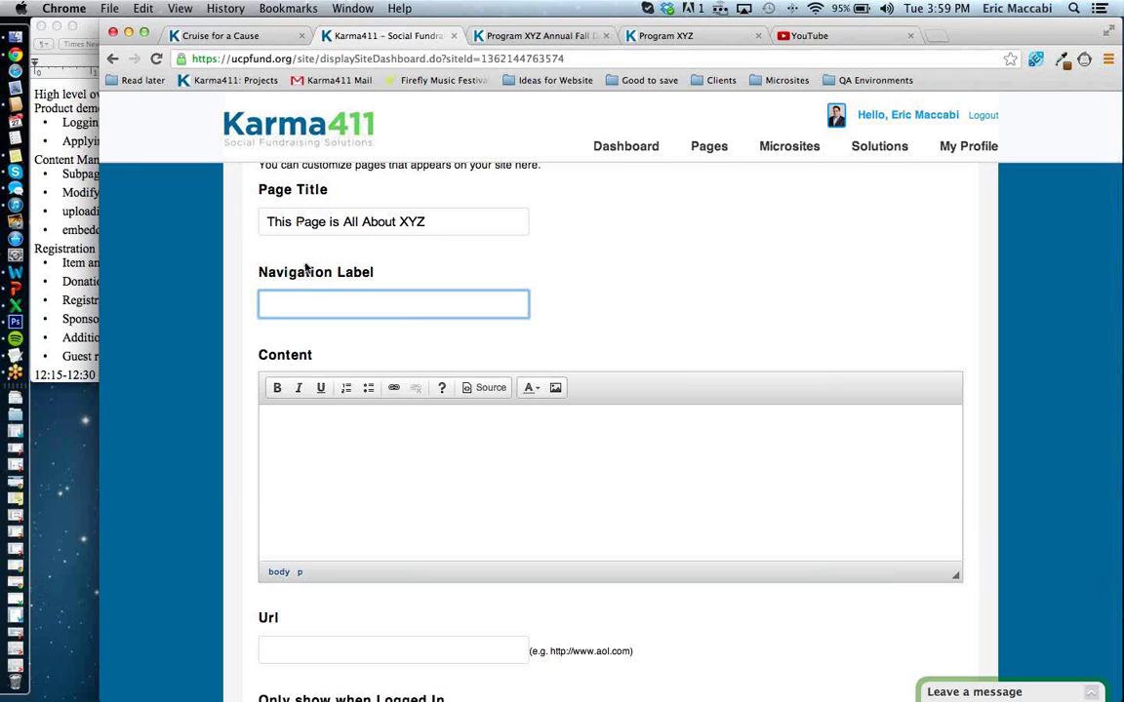
drag(261, 221, 427, 230)
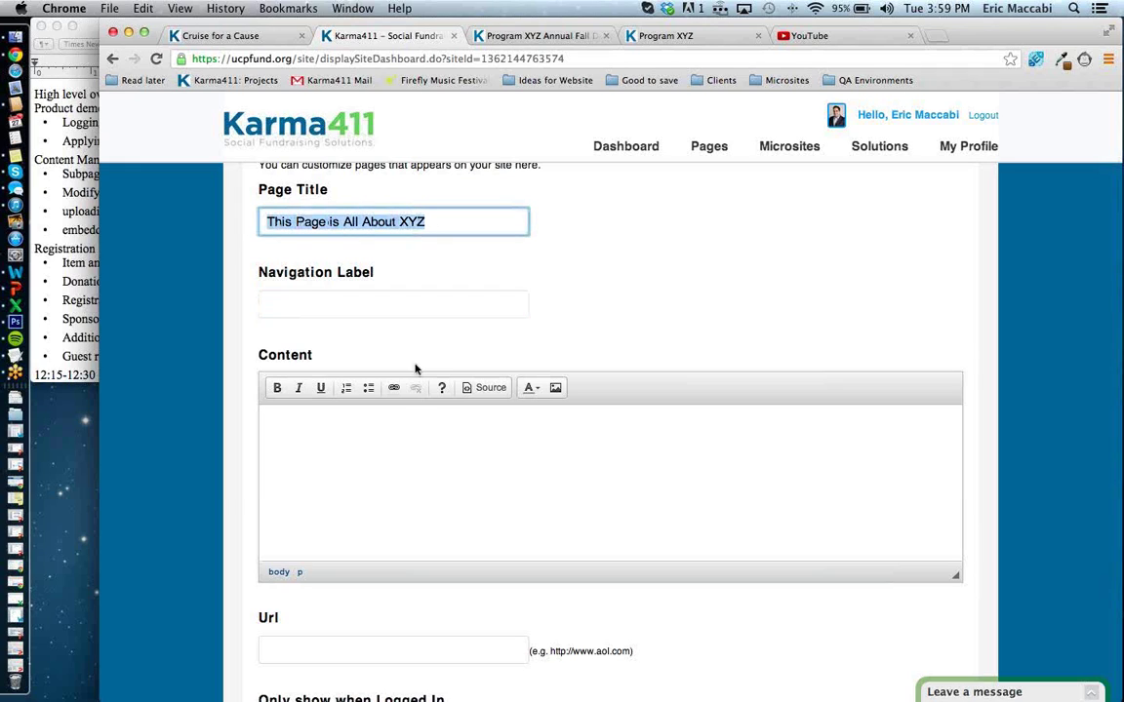
Enter 'this is the content that goes on the about us page' as the page body.
click(402, 424)
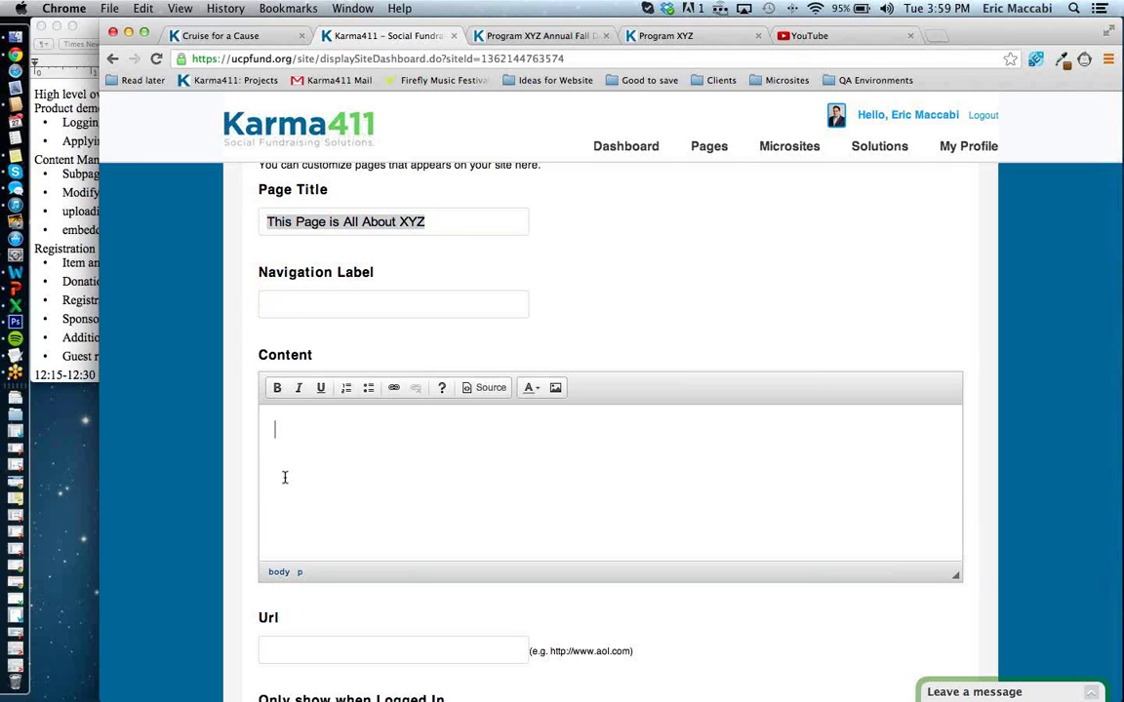
text(this is the content that goe)
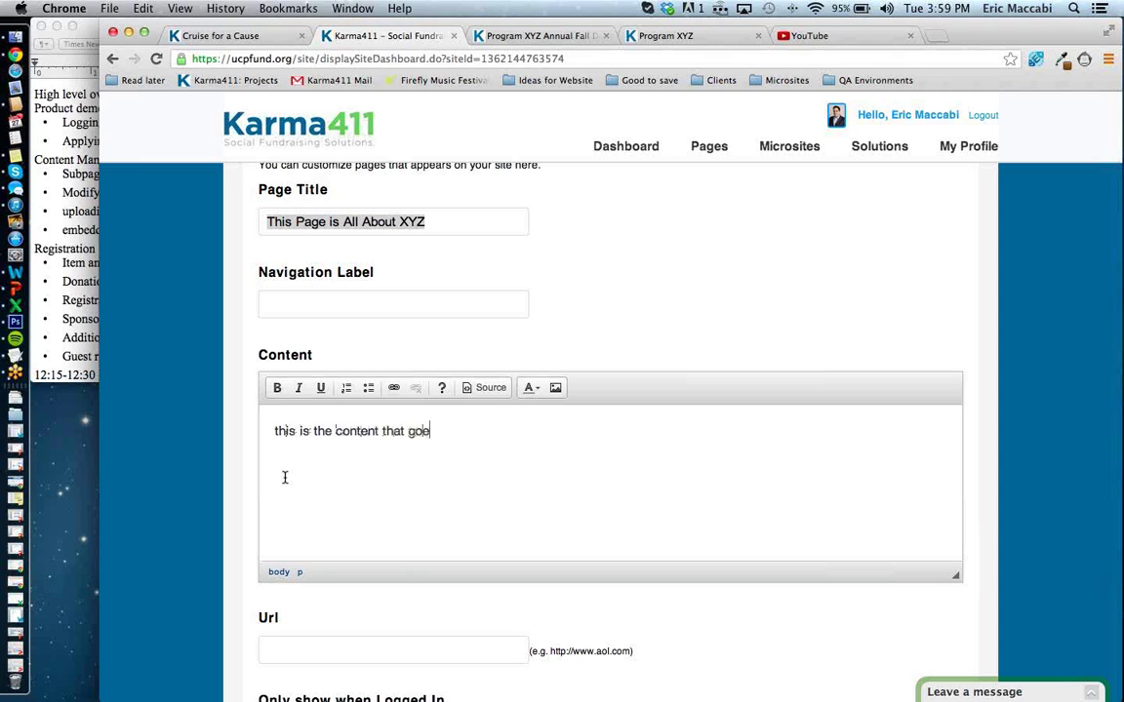
text(s on the about us page)
key(Tab)
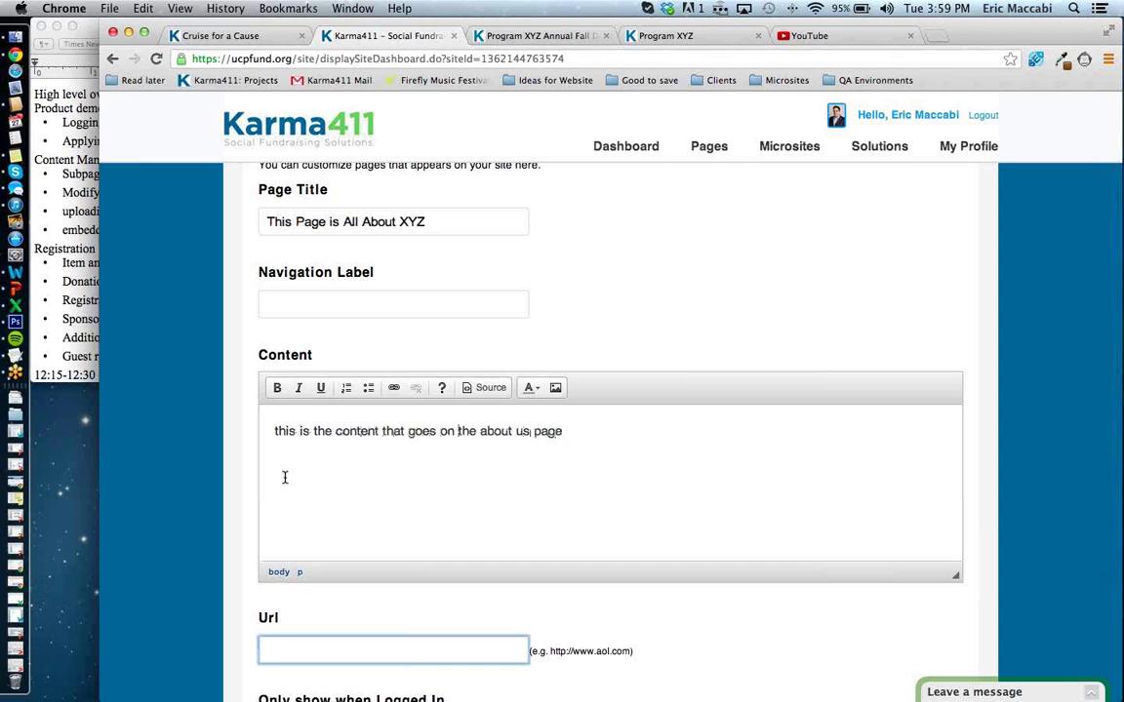
scroll(285, 477, down, 5)
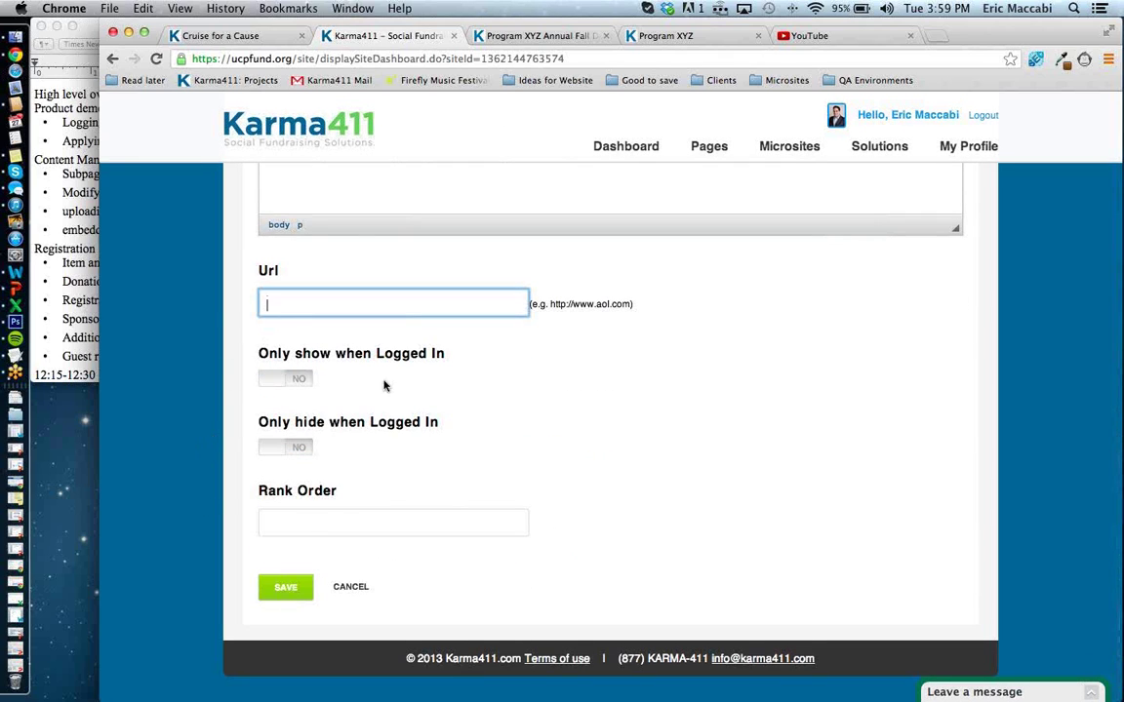
triple_click(265, 270)
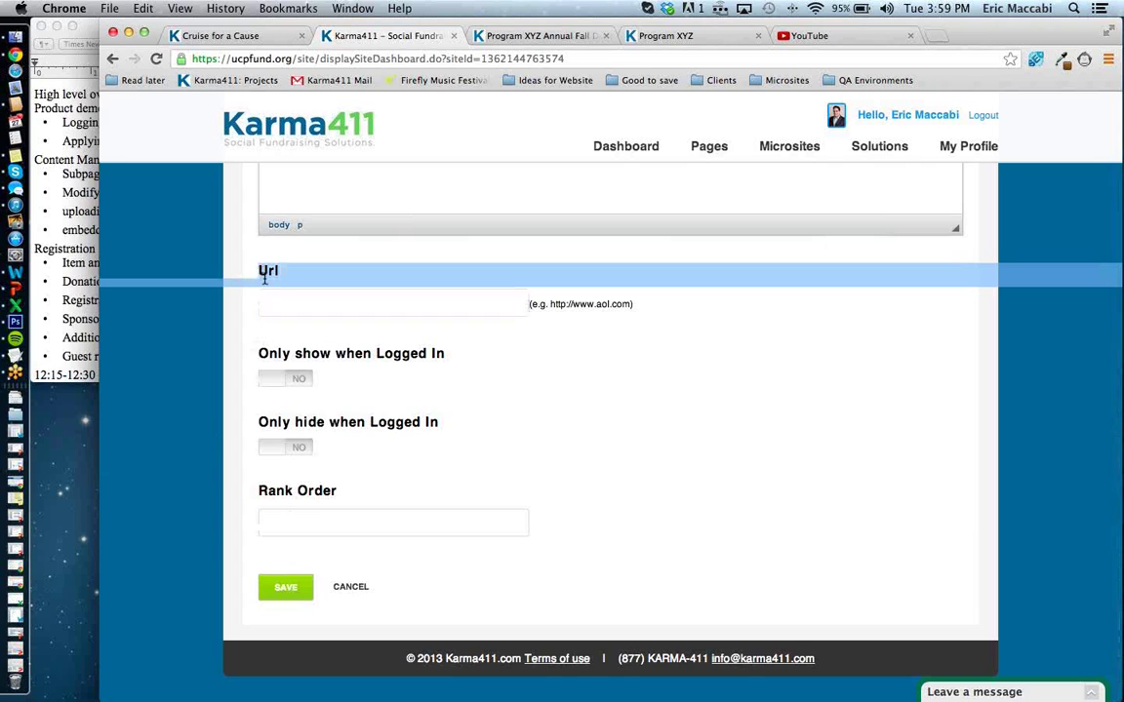
click(281, 302)
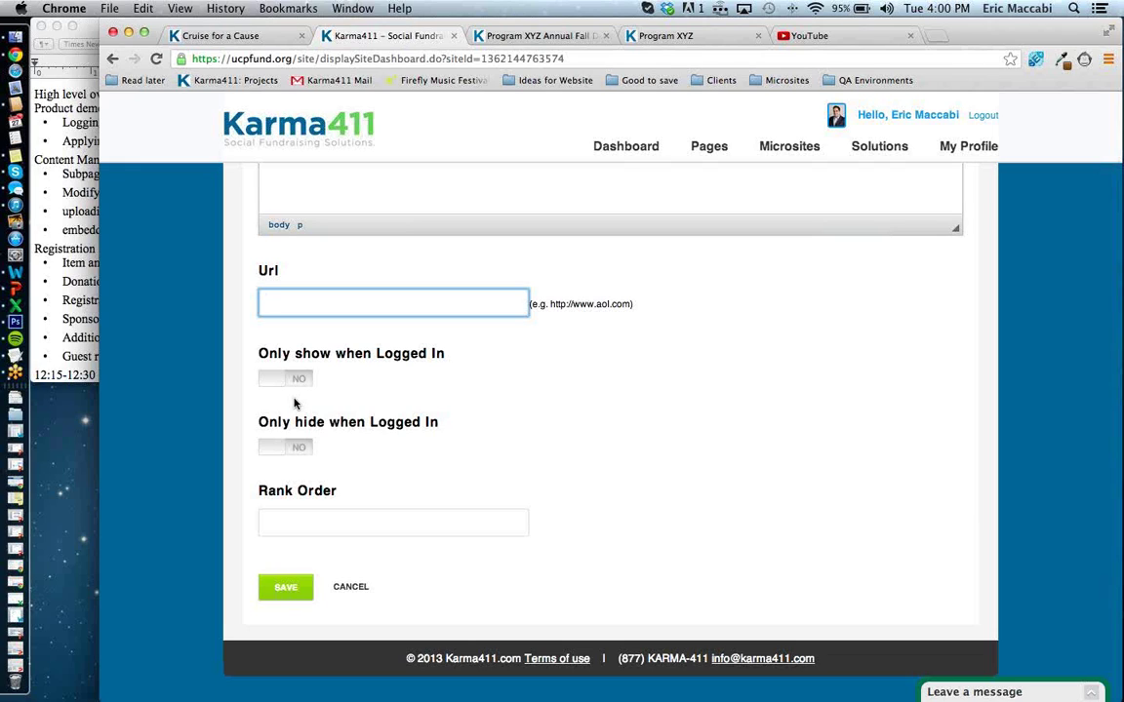
Set Rank Order to 1 and save the sub page.
click(296, 514)
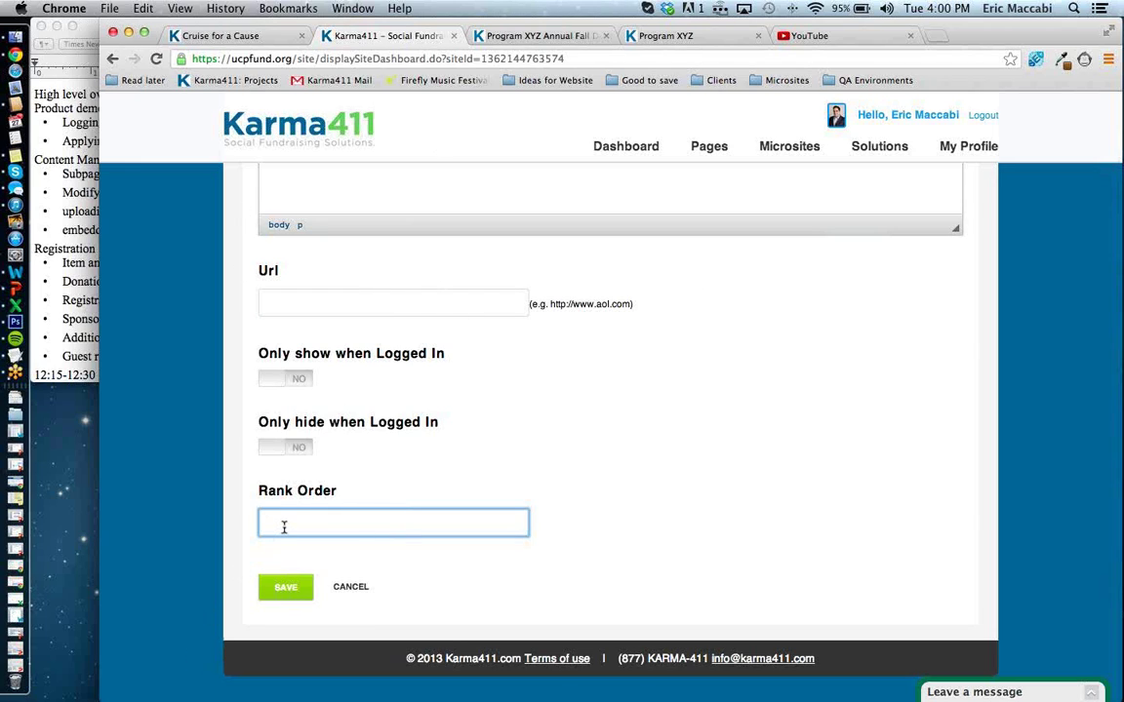
text(1)
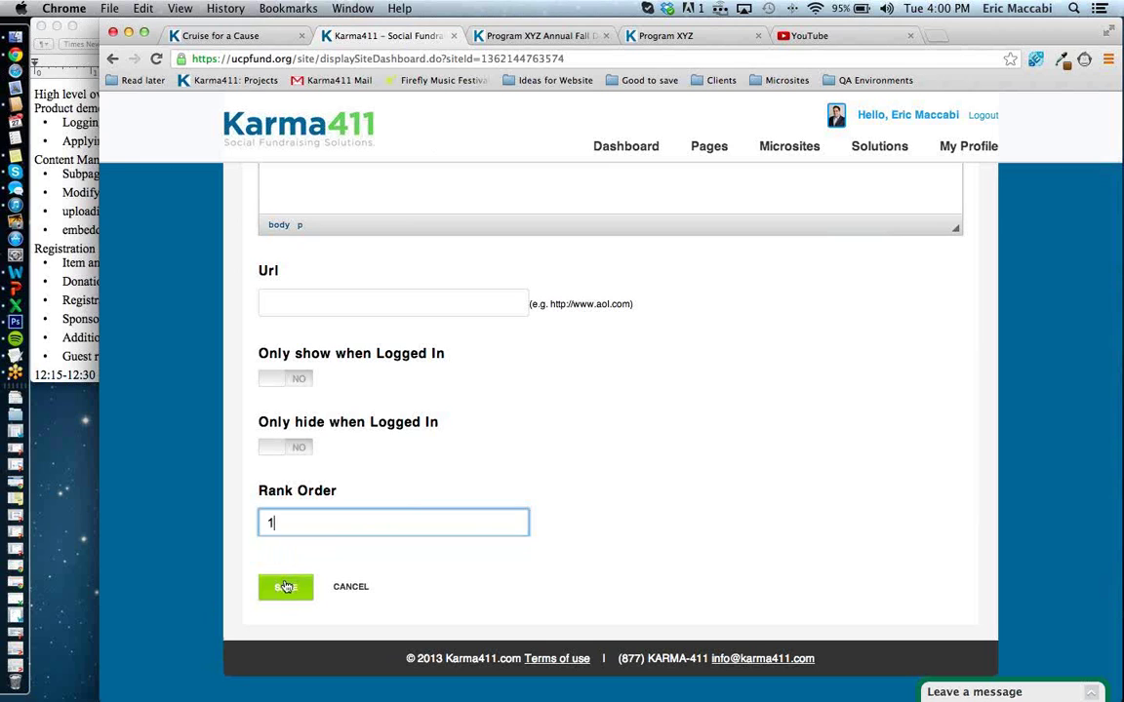
click(285, 586)
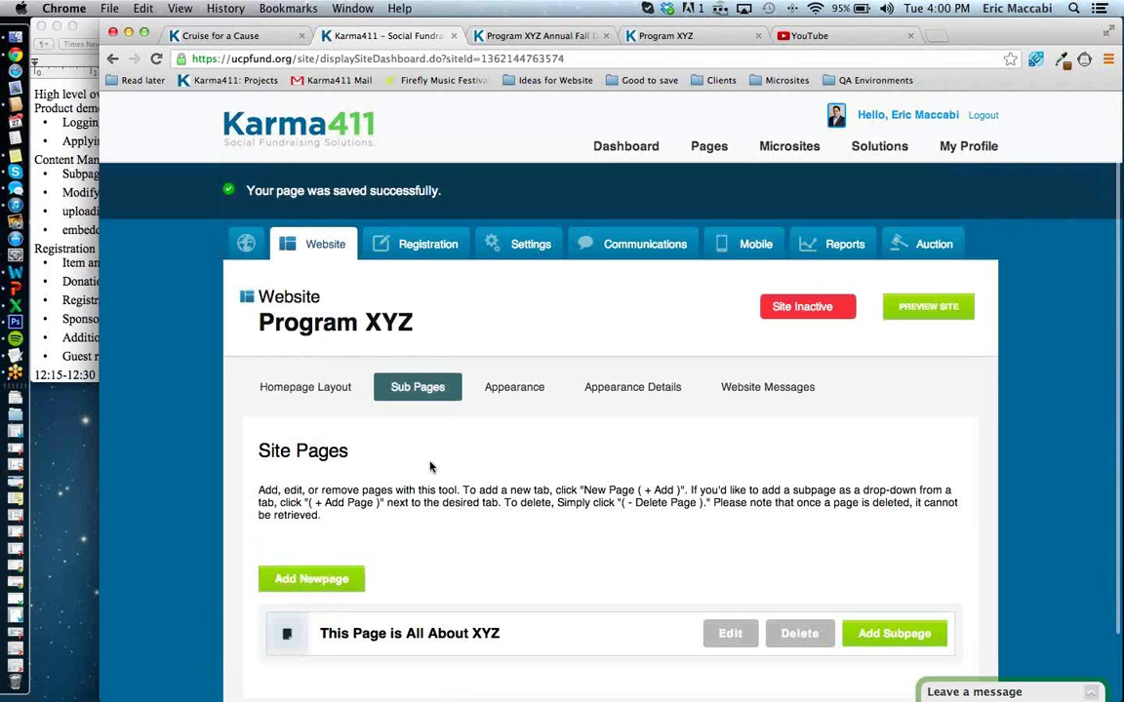
Reload the live Program XYZ site and open its new 'This Page Is All About XYZ' page.
scroll(419, 536, down, 2)
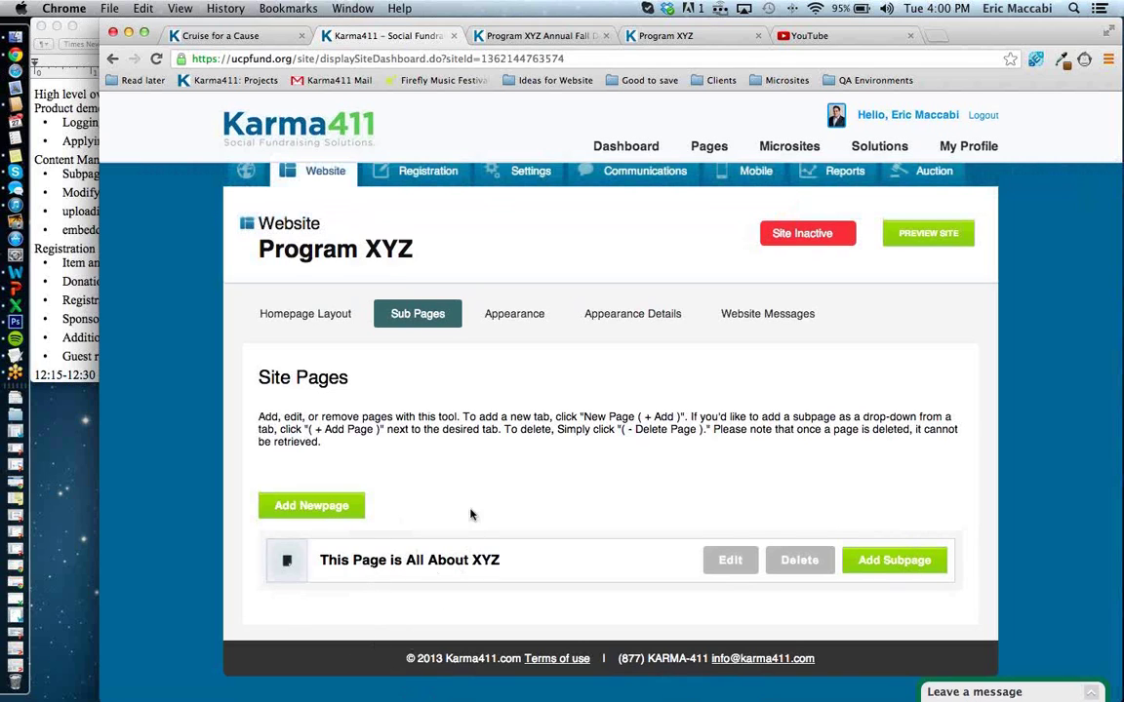
click(475, 44)
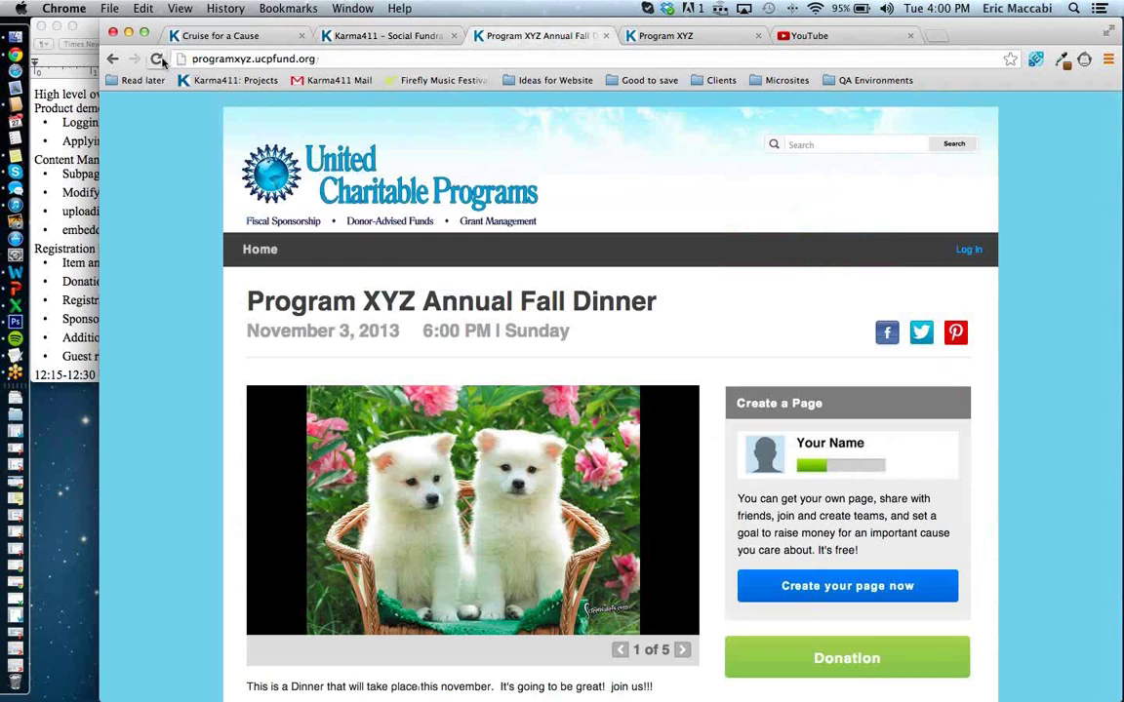
click(156, 58)
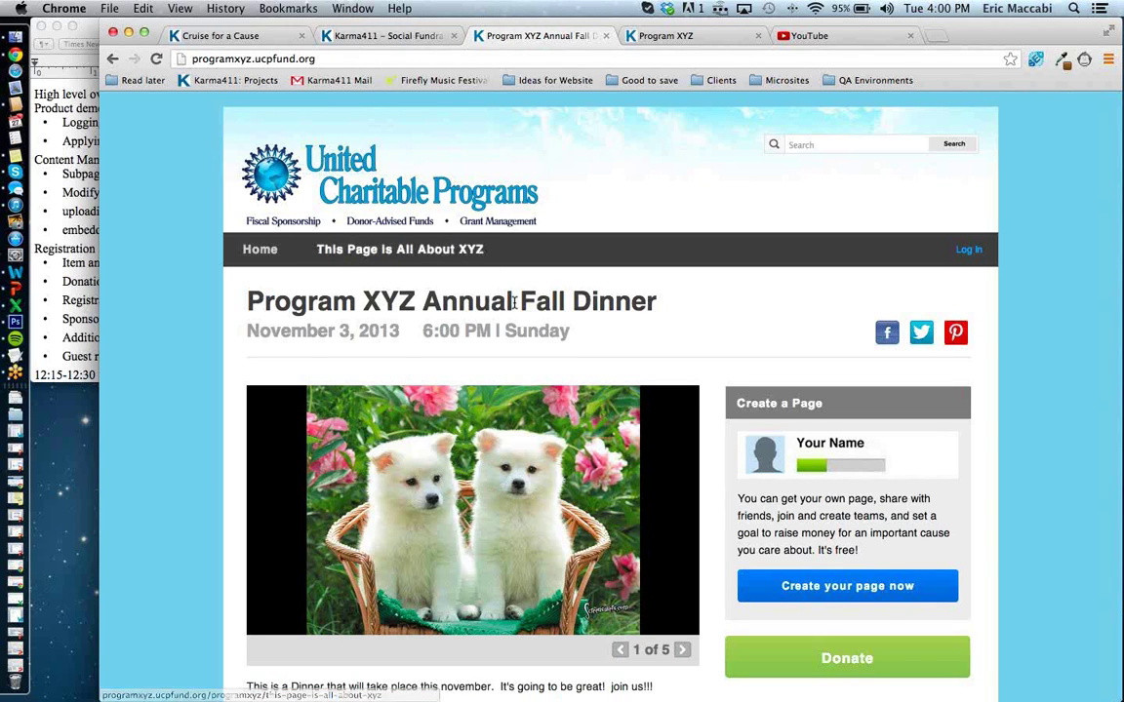
scroll(663, 497, down, 3)
scroll(664, 494, up, 3)
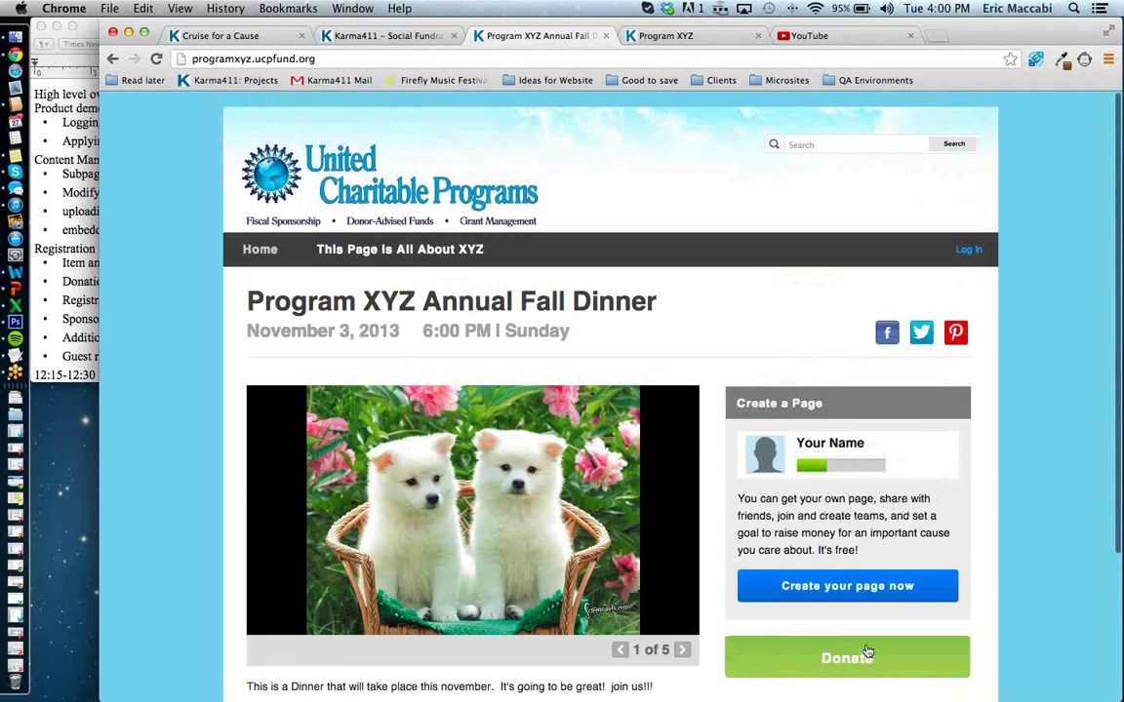
click(377, 256)
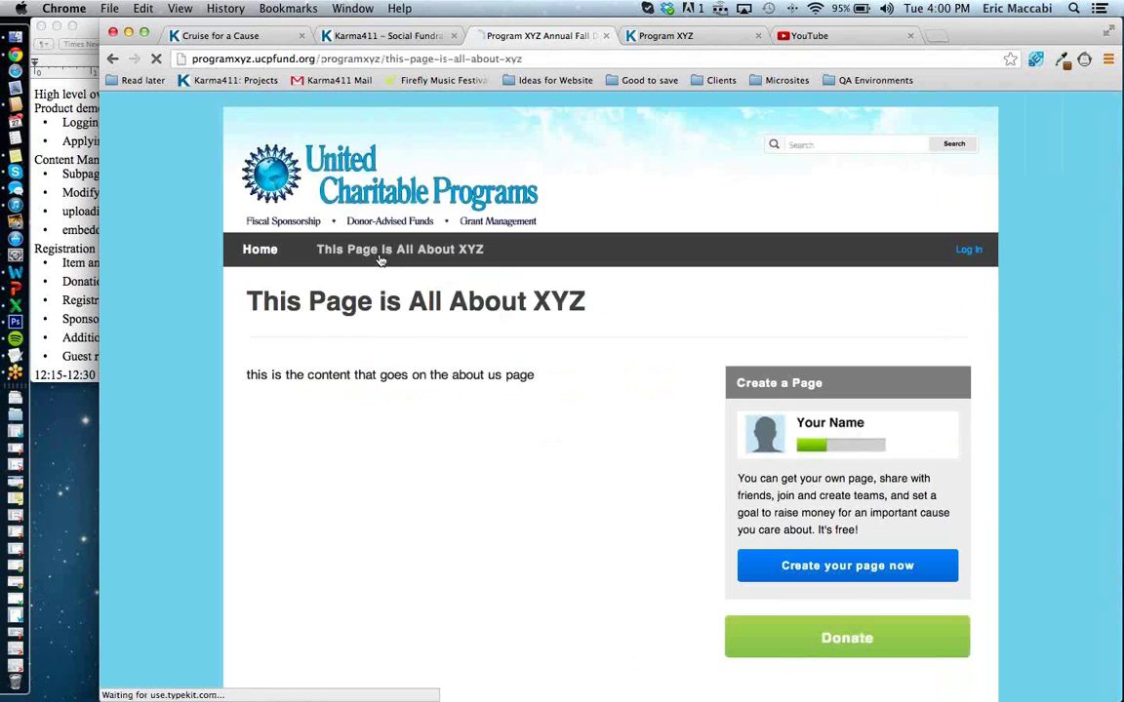
drag(248, 371, 527, 373)
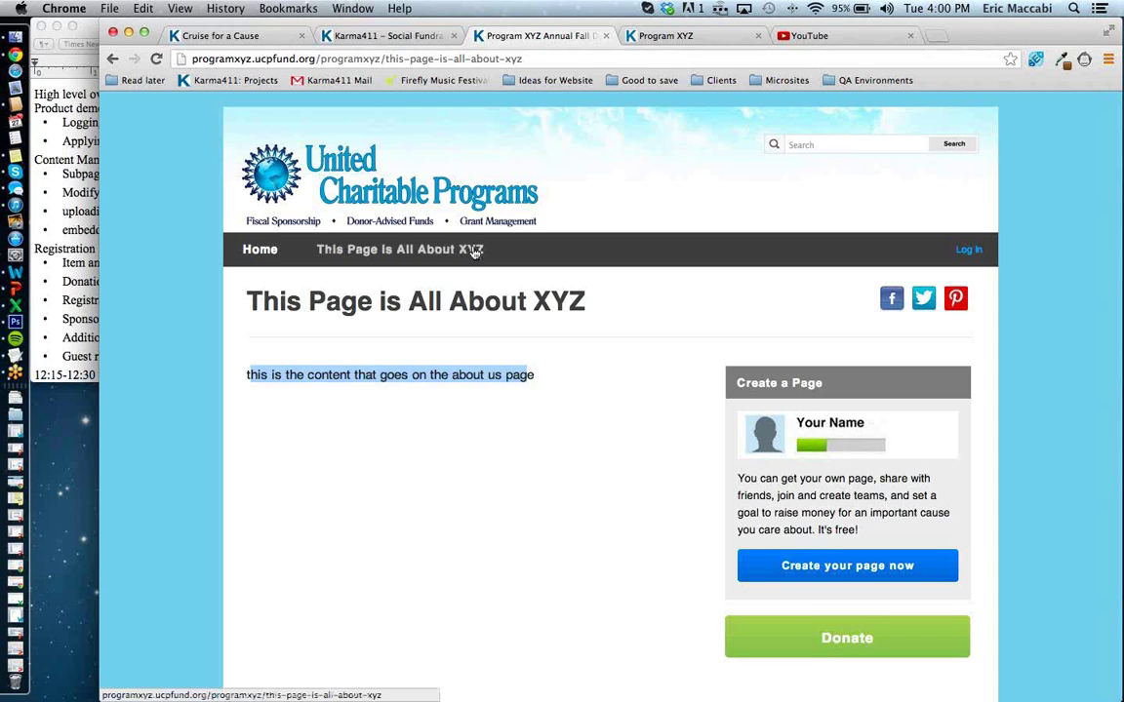
Set the subpage's navigation label to 'About XYZ' and save it.
click(403, 37)
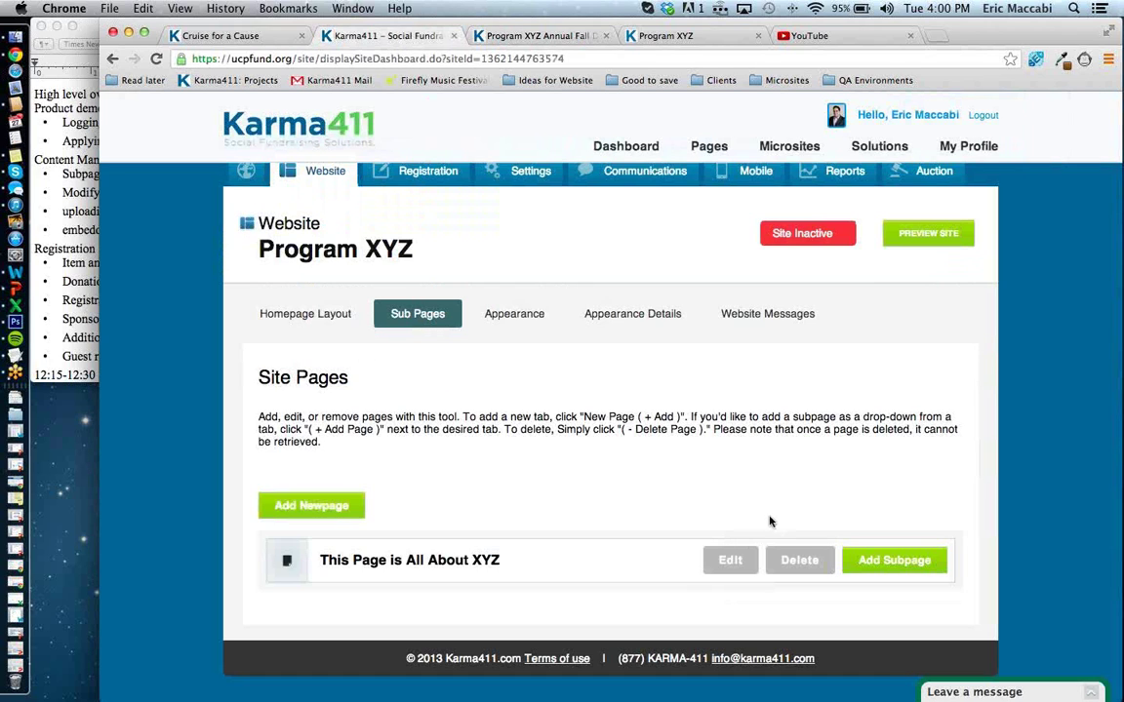
click(733, 560)
click(372, 607)
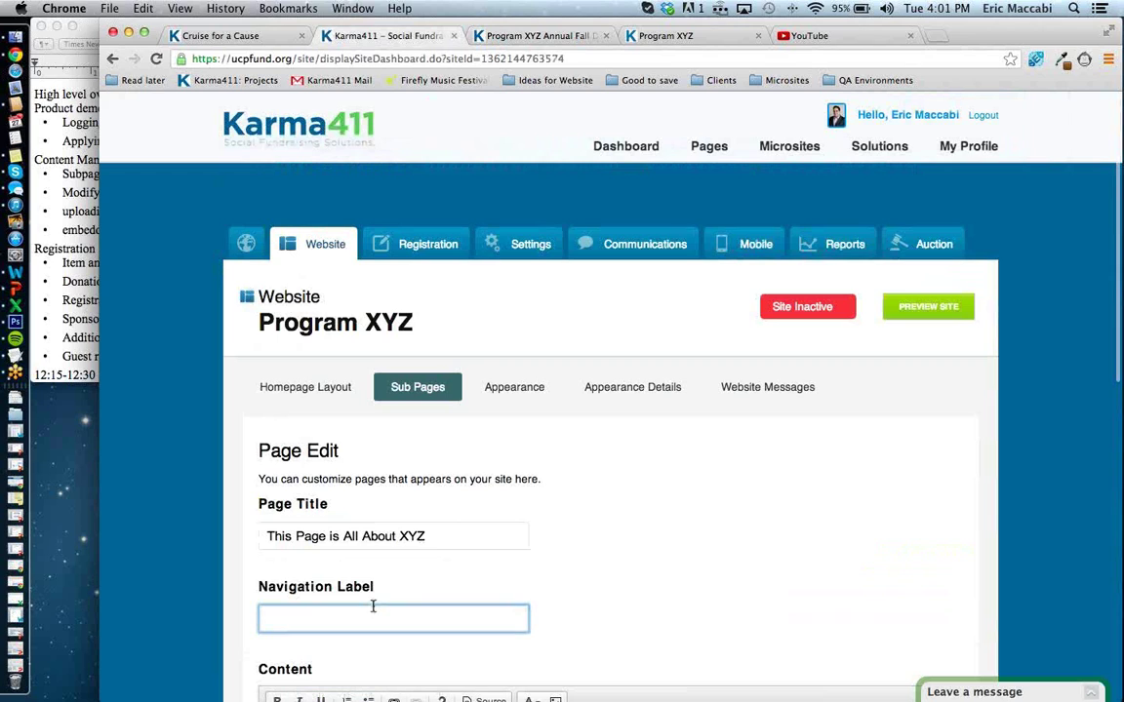
text(About)
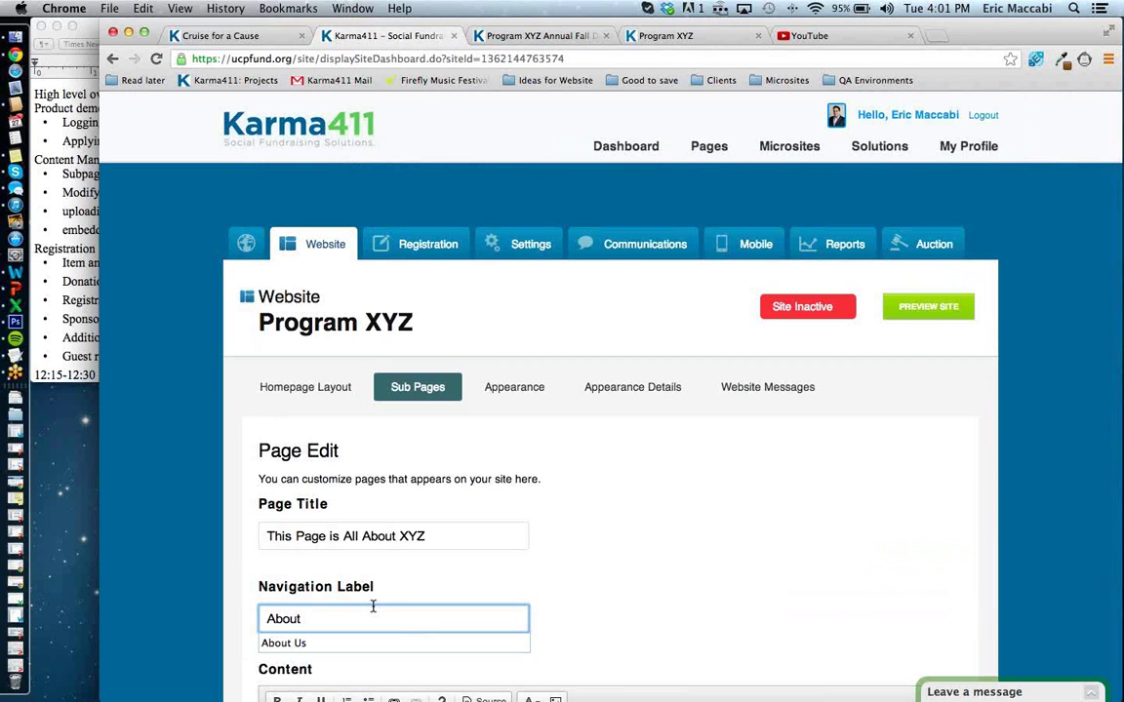
text( XYZ)
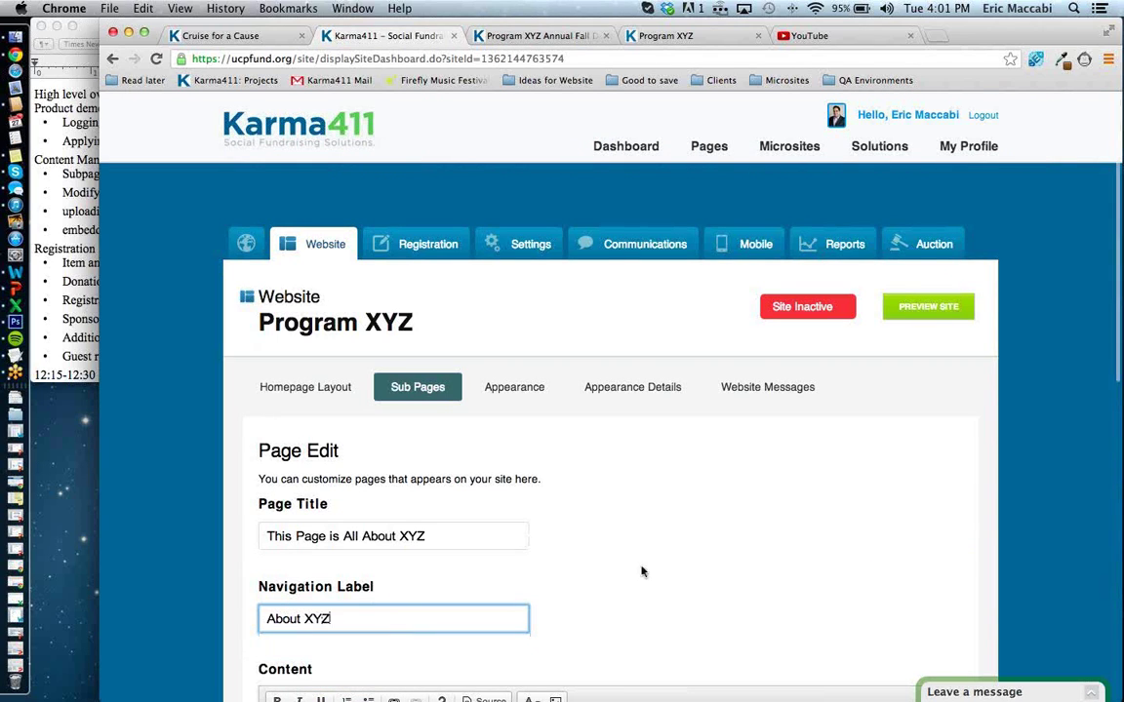
scroll(642, 572, down, 5)
scroll(589, 371, down, 5)
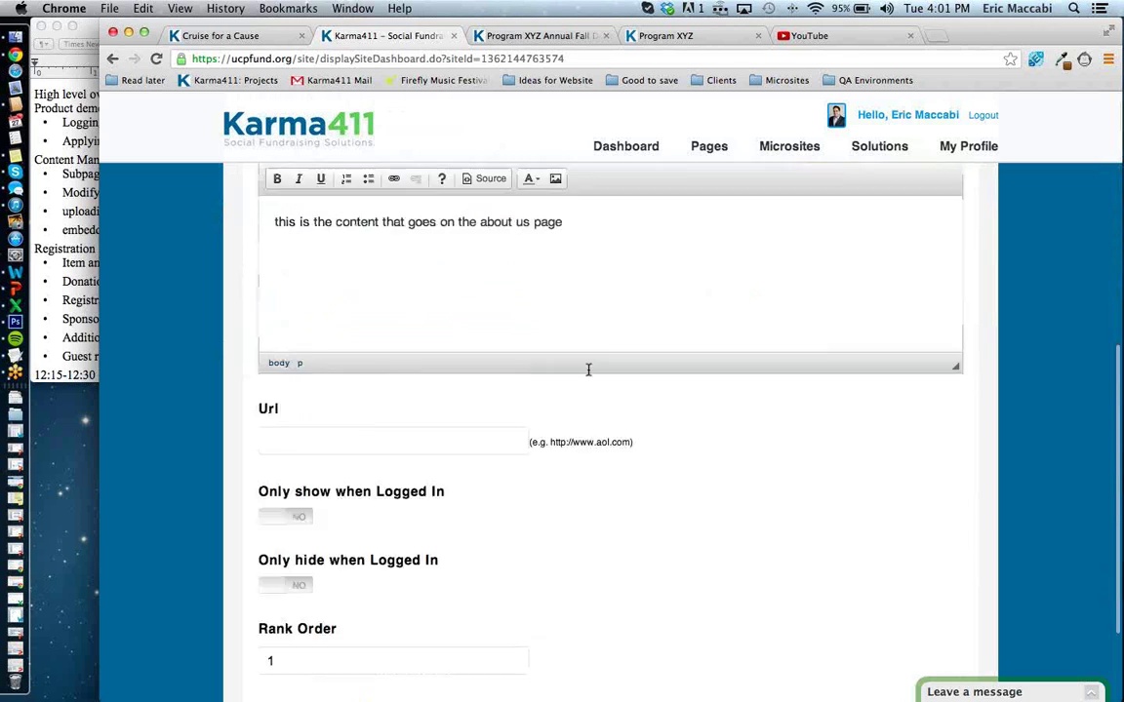
click(284, 587)
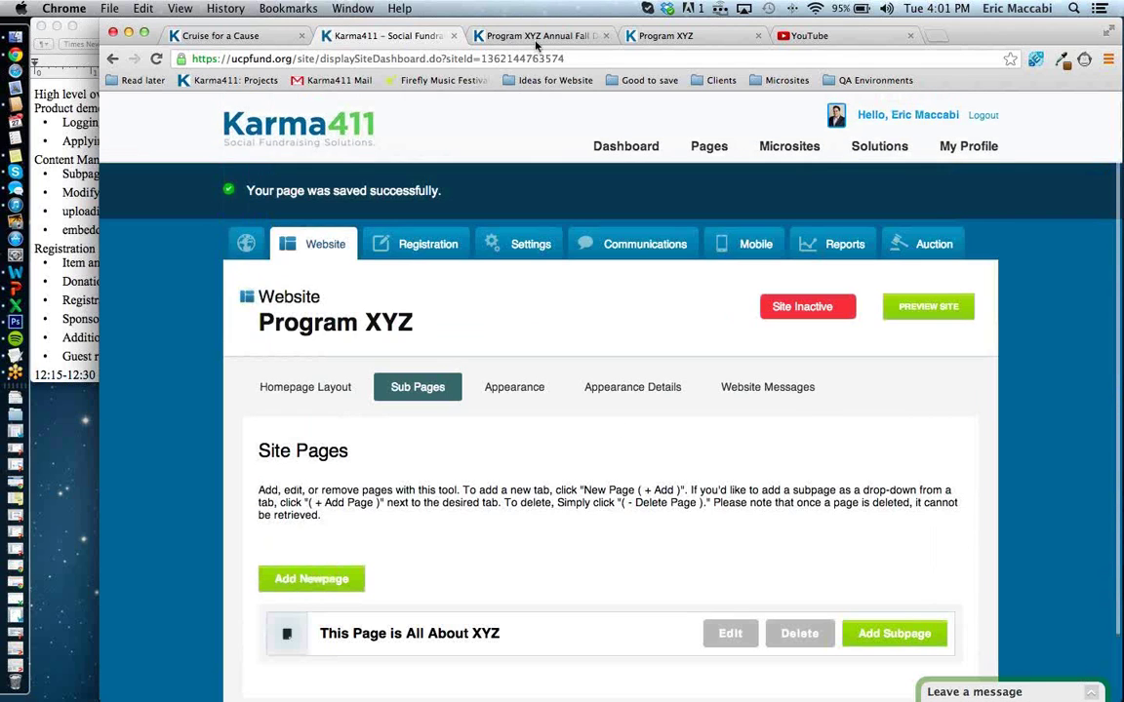
click(482, 37)
Reload the public Program XYZ page to show the About XYZ label, then return to Karma411.
drag(256, 313, 501, 303)
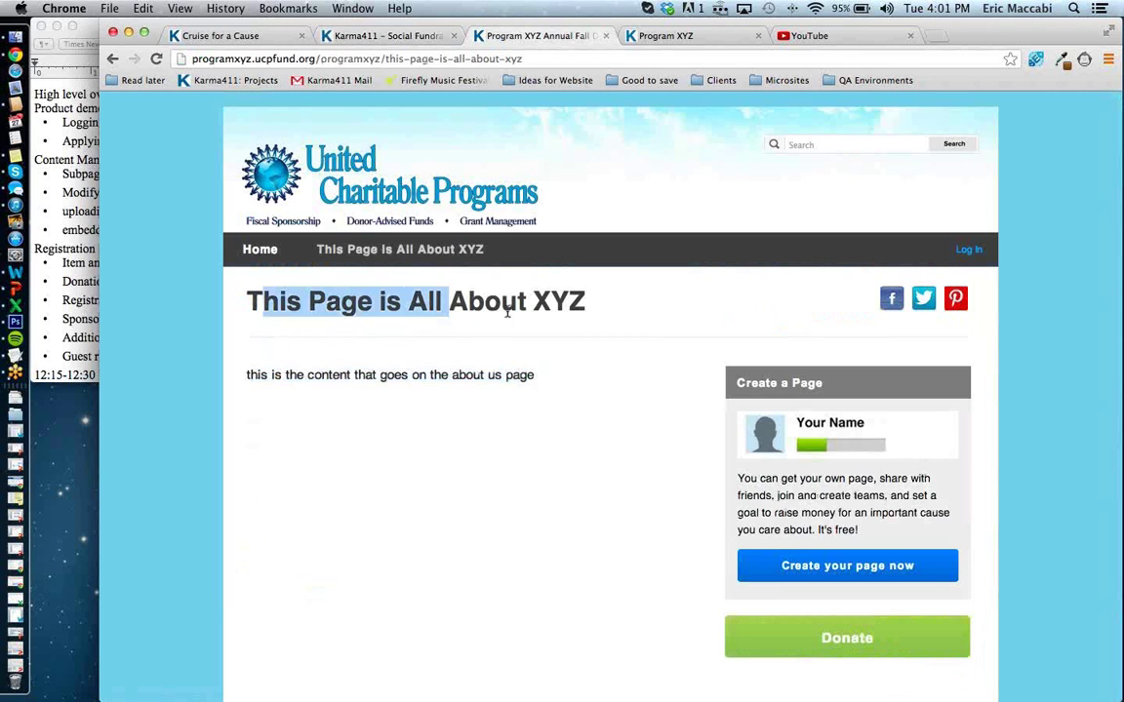
click(558, 305)
click(157, 59)
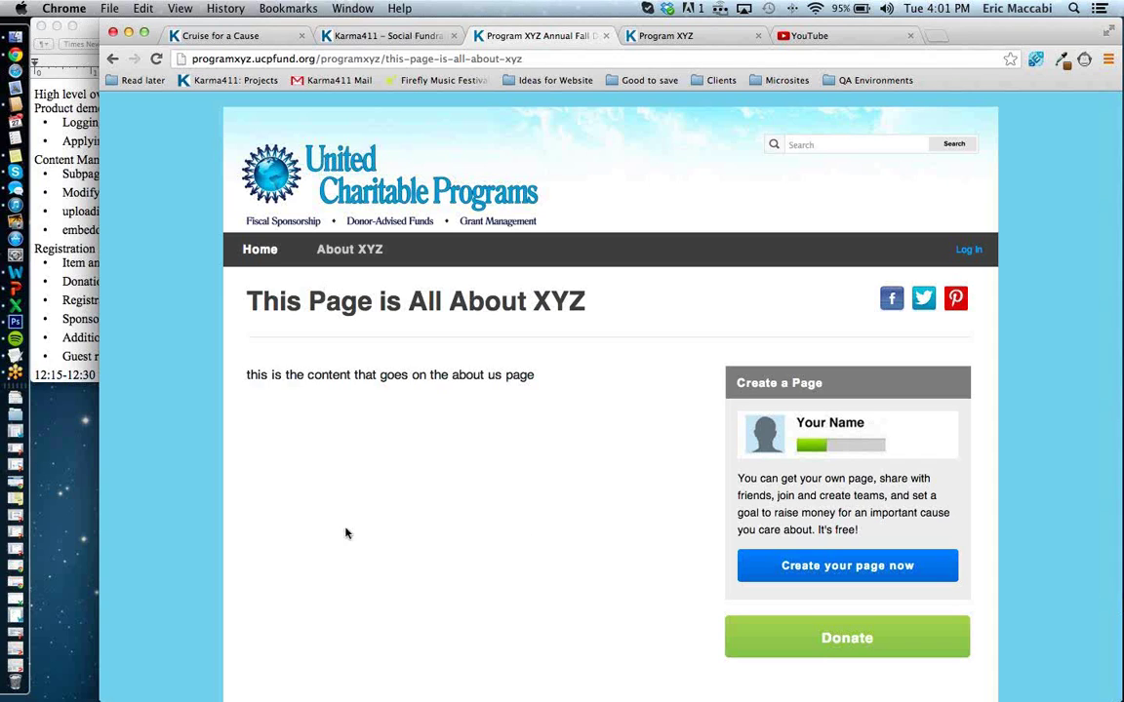
click(405, 37)
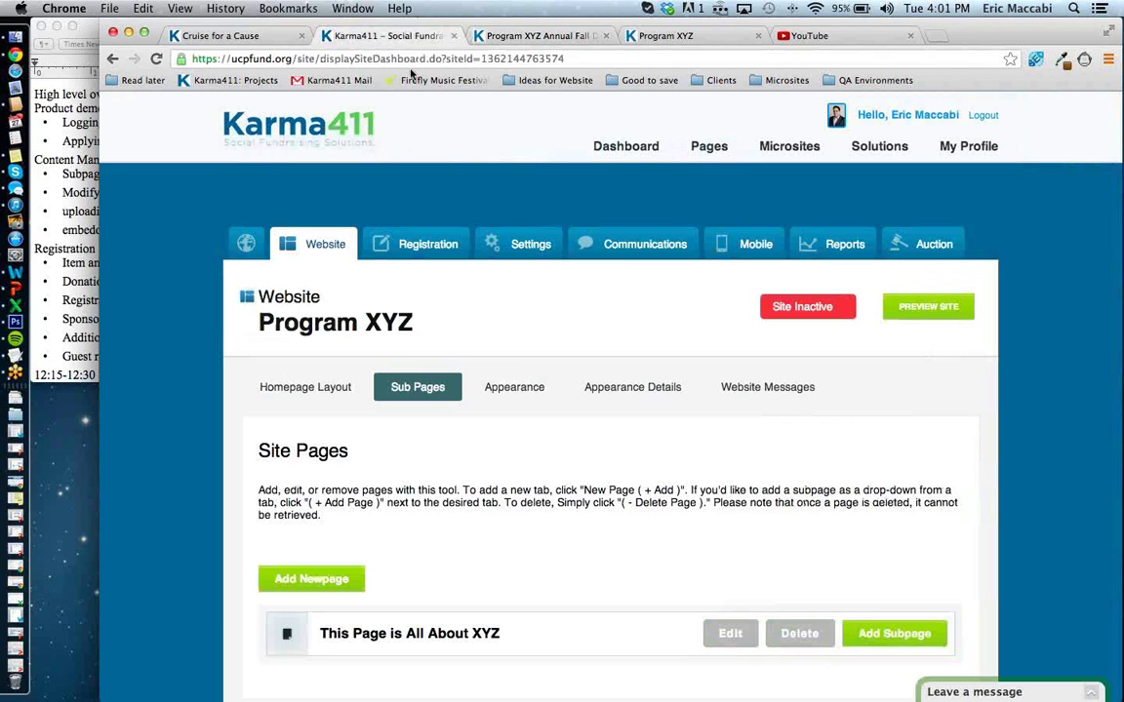
Reopen the This Page is All About XYZ subpage's edit form.
click(741, 645)
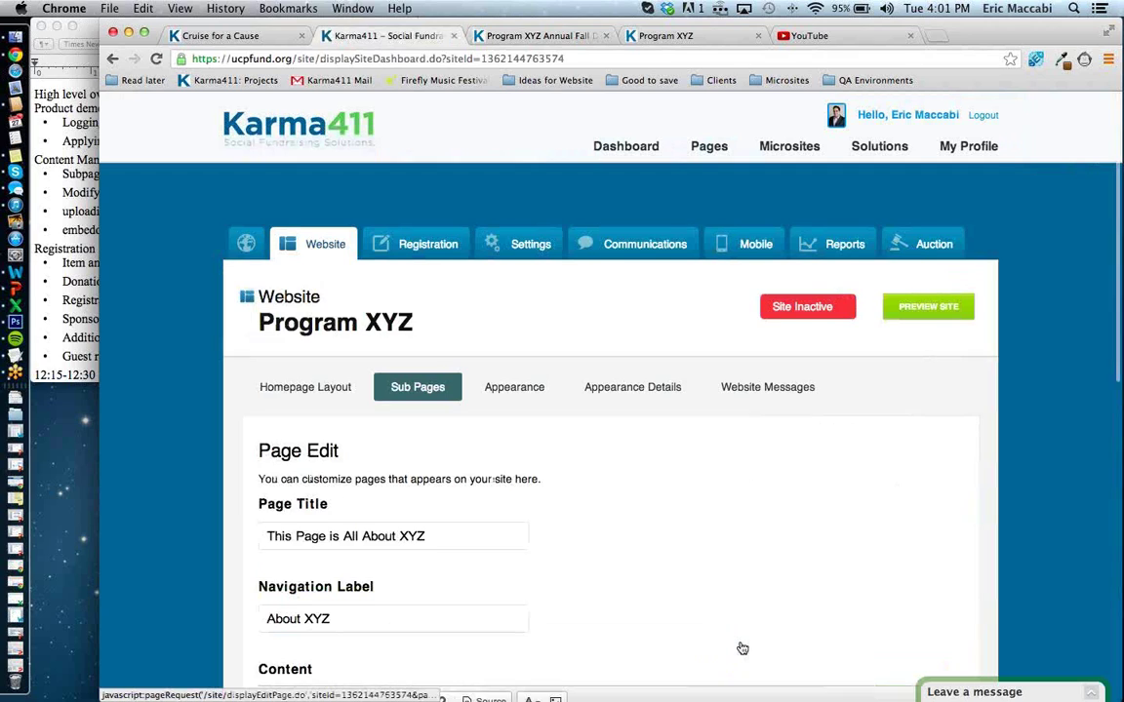
scroll(740, 646, down, 8)
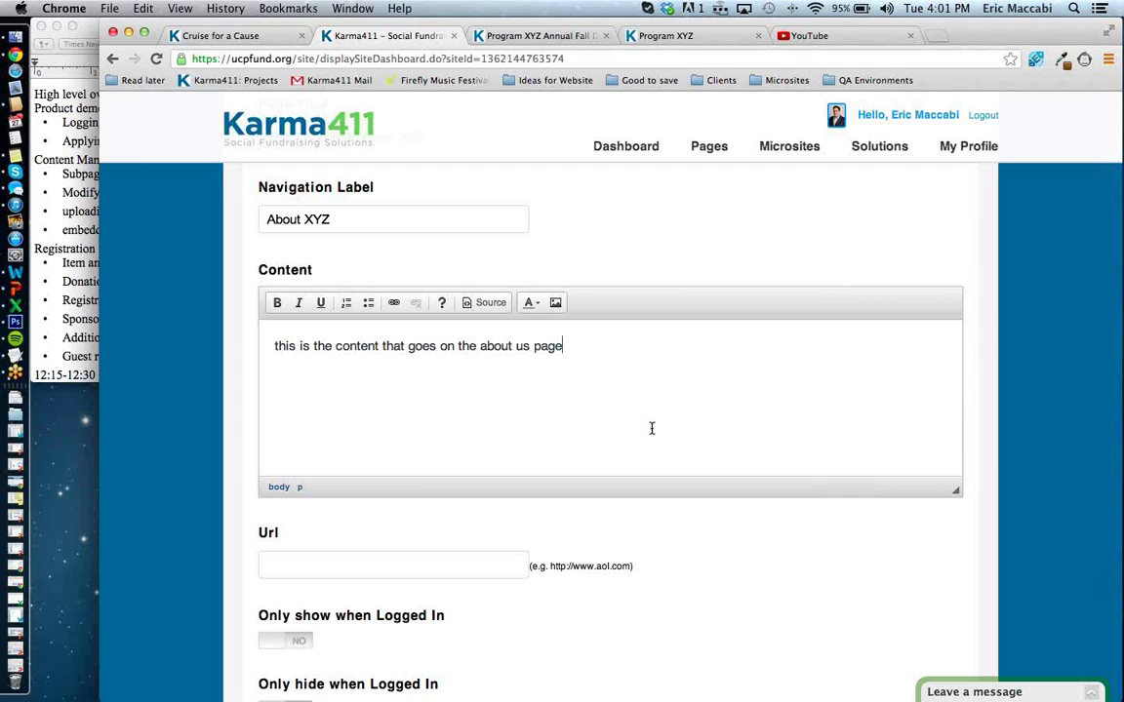
click(934, 37)
Search 'lorem ipsum', open lipsum.com, and select its first Lorem Ipsum paragraph.
text(lorem ip)
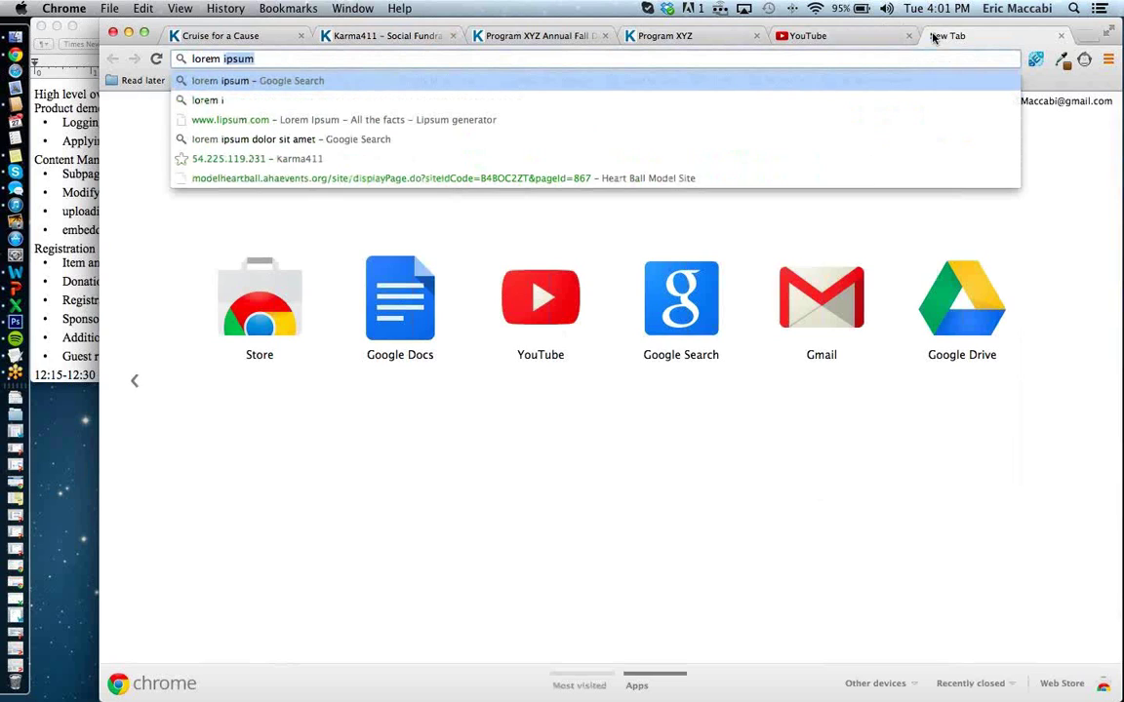
text(sum)
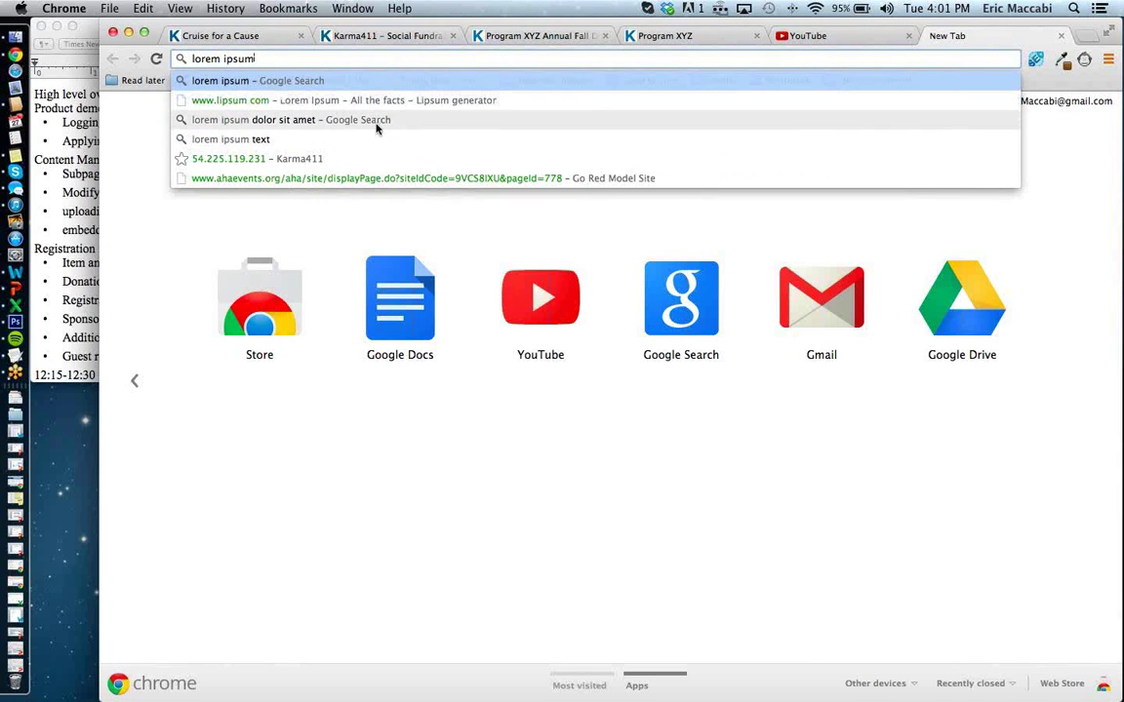
key(Down)
key(Return)
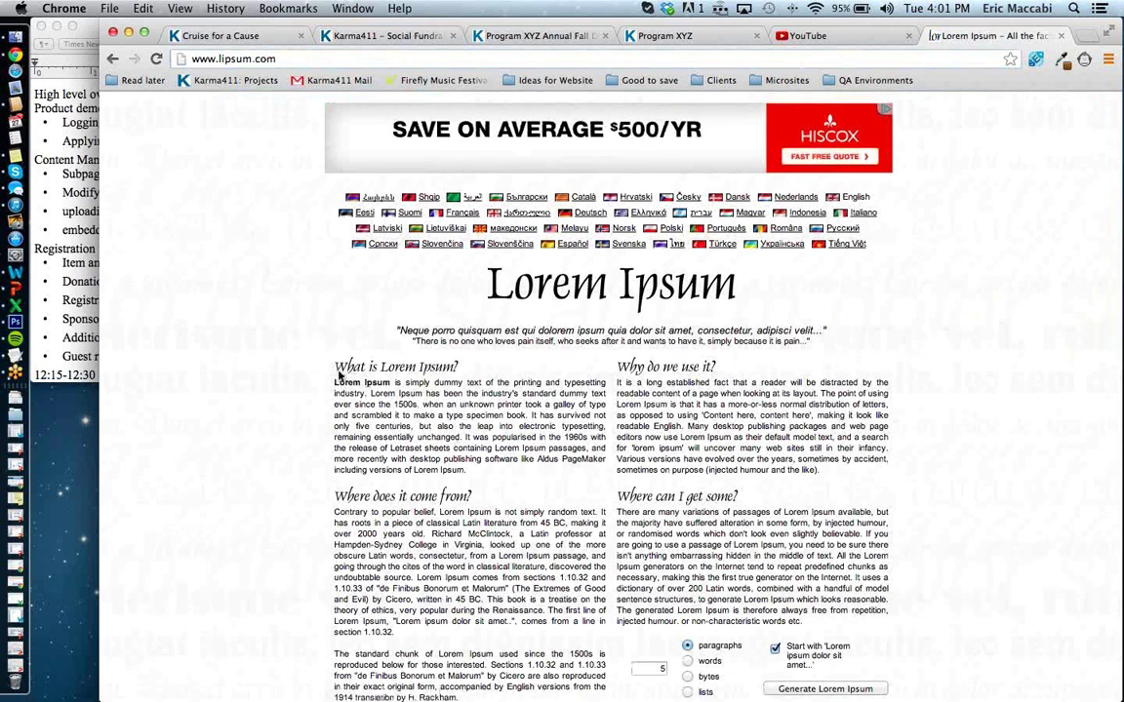
drag(335, 383, 466, 470)
key(super+c)
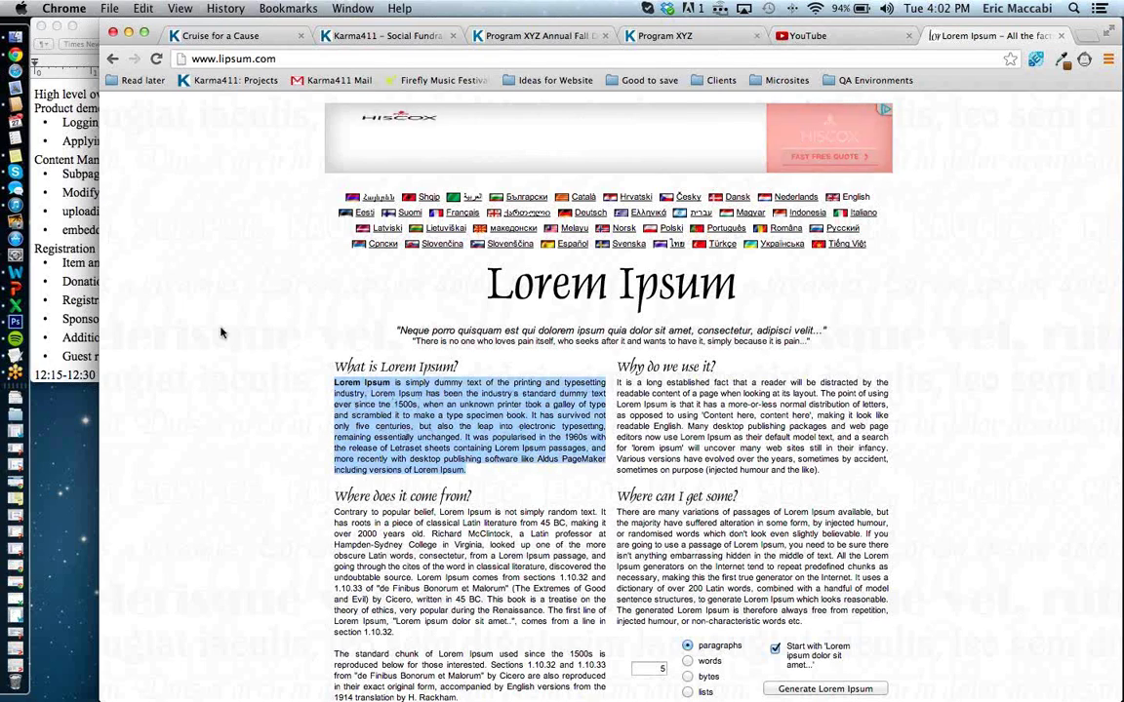
click(89, 272)
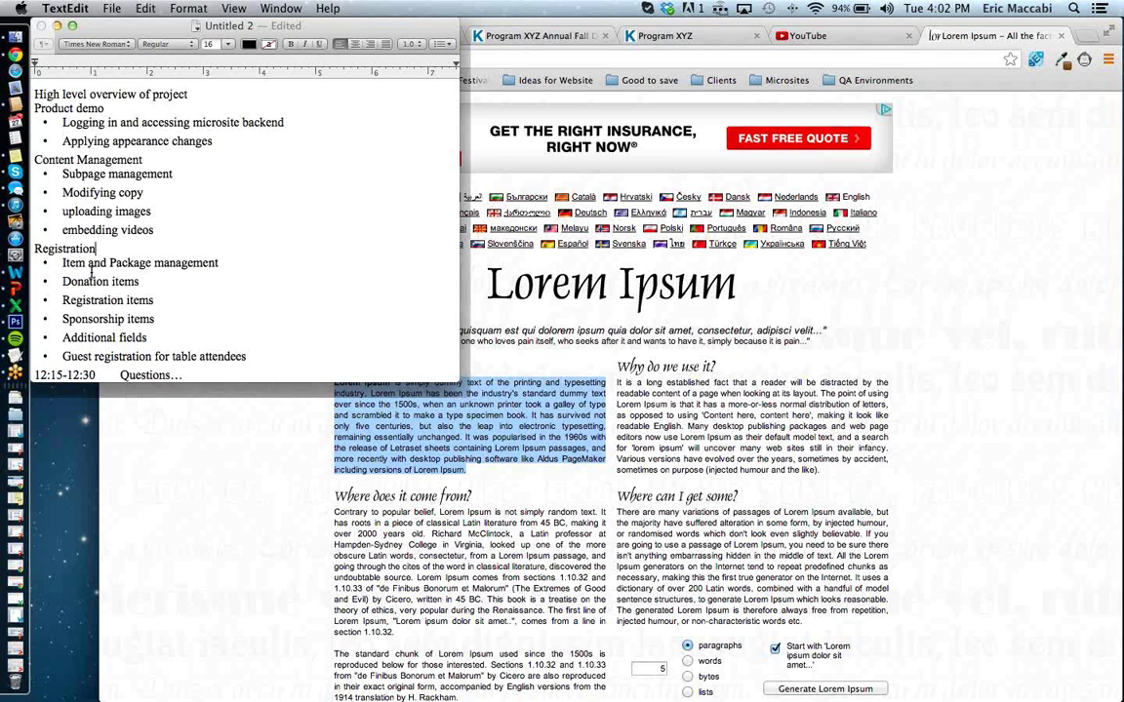
Paste the Lorem Ipsum paragraph into a new plain-text TextEdit document and select it all.
key(super+n)
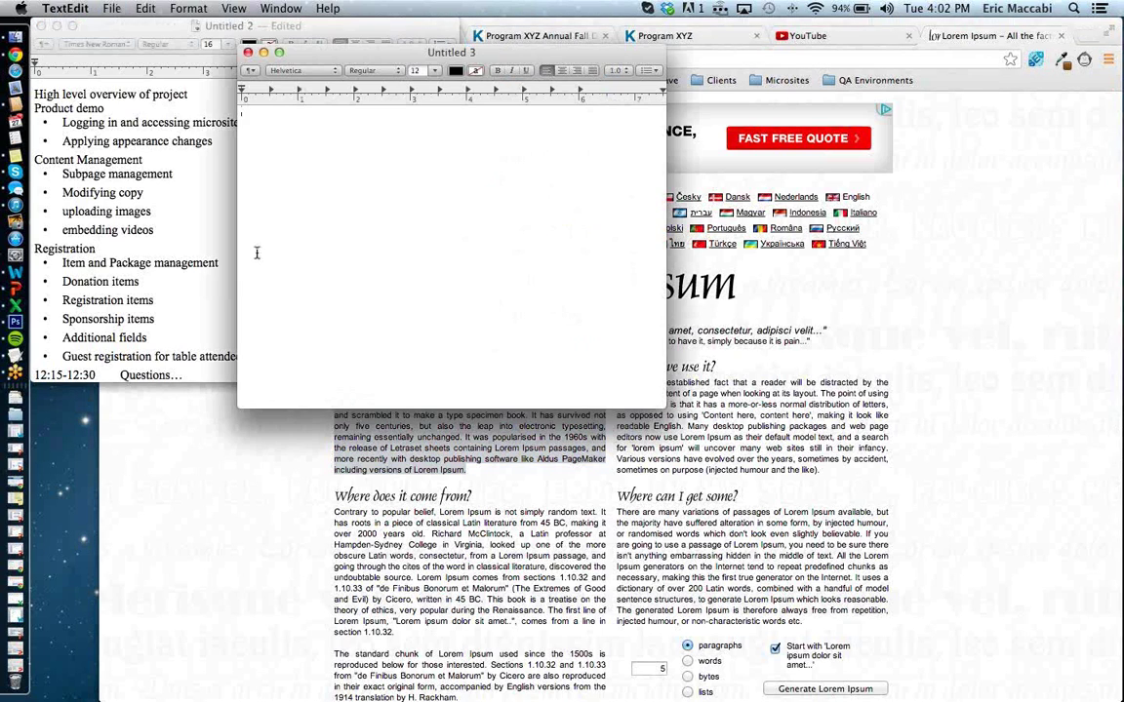
key(super+r)
key(super+v)
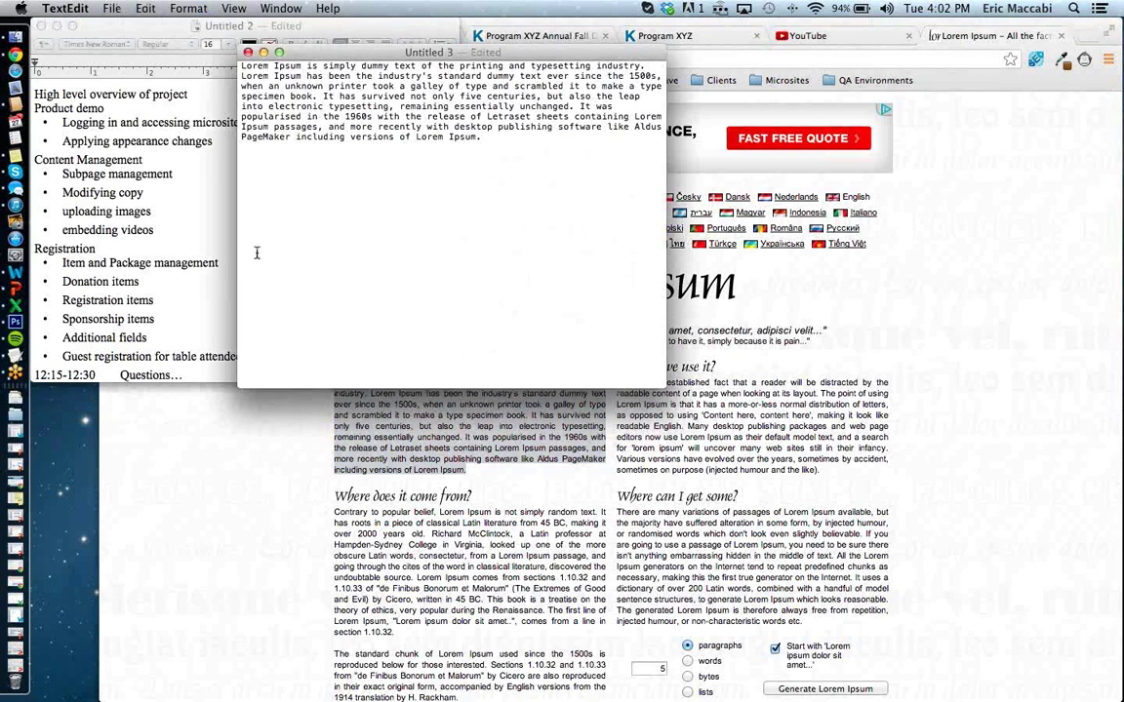
key(super+a)
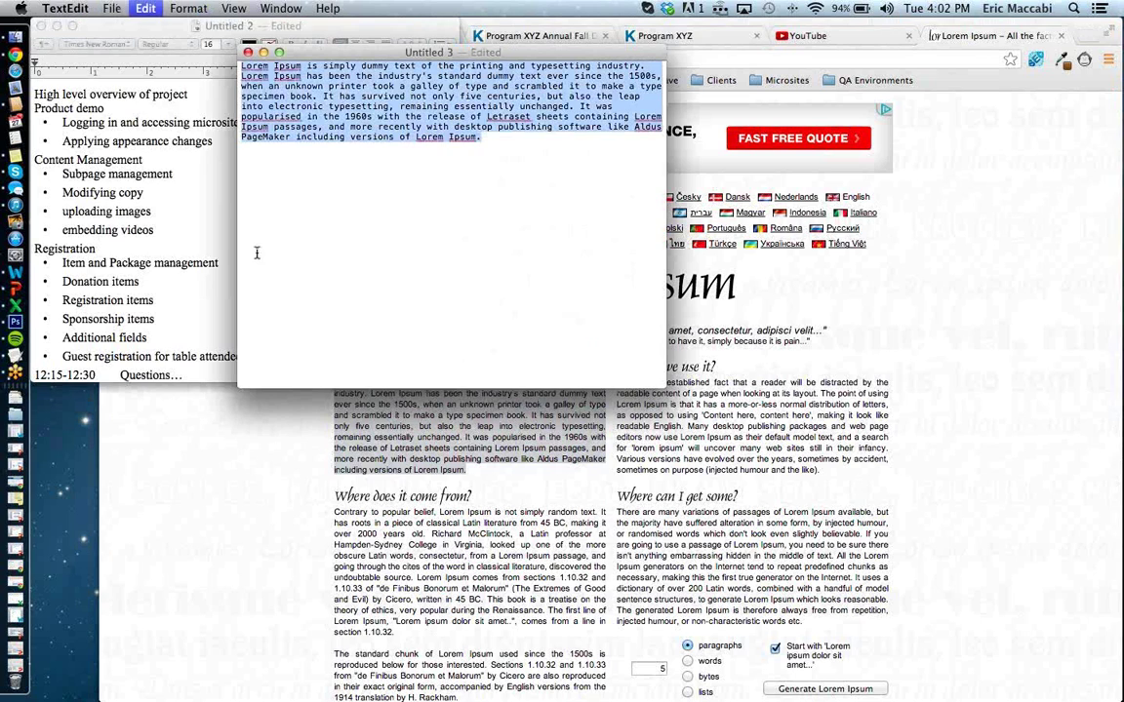
click(686, 322)
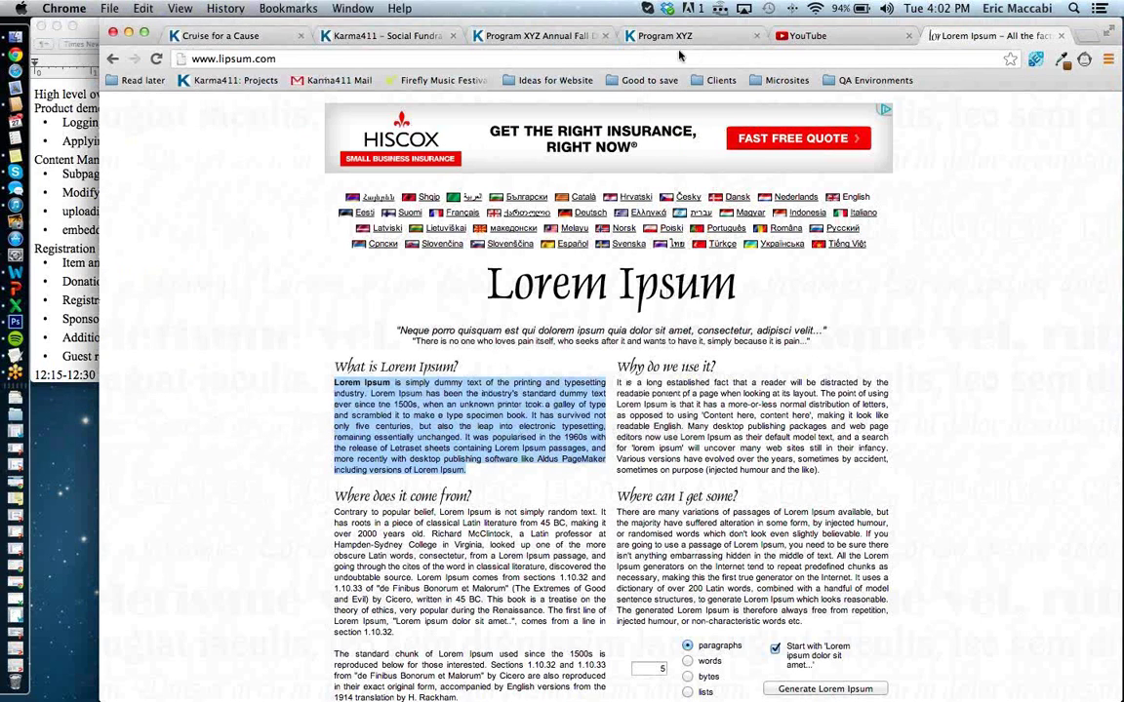
Replace the subpage's placeholder about-us line with the Lorem Ipsum paragraph.
click(245, 39)
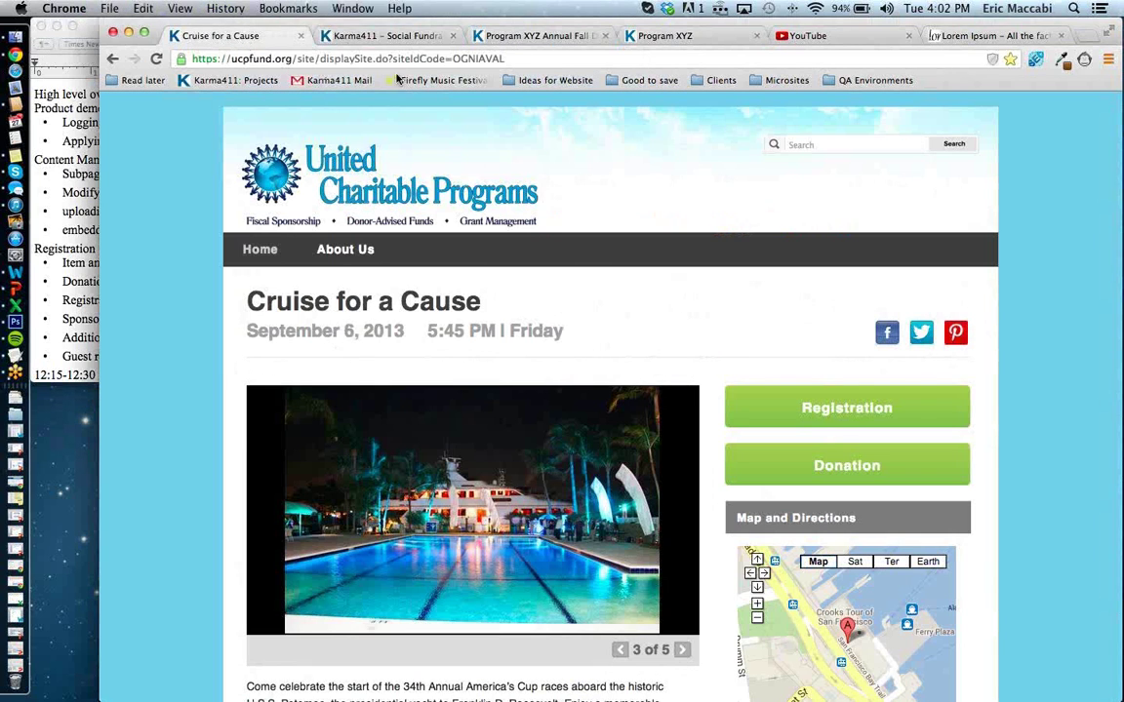
click(360, 39)
key(super+a)
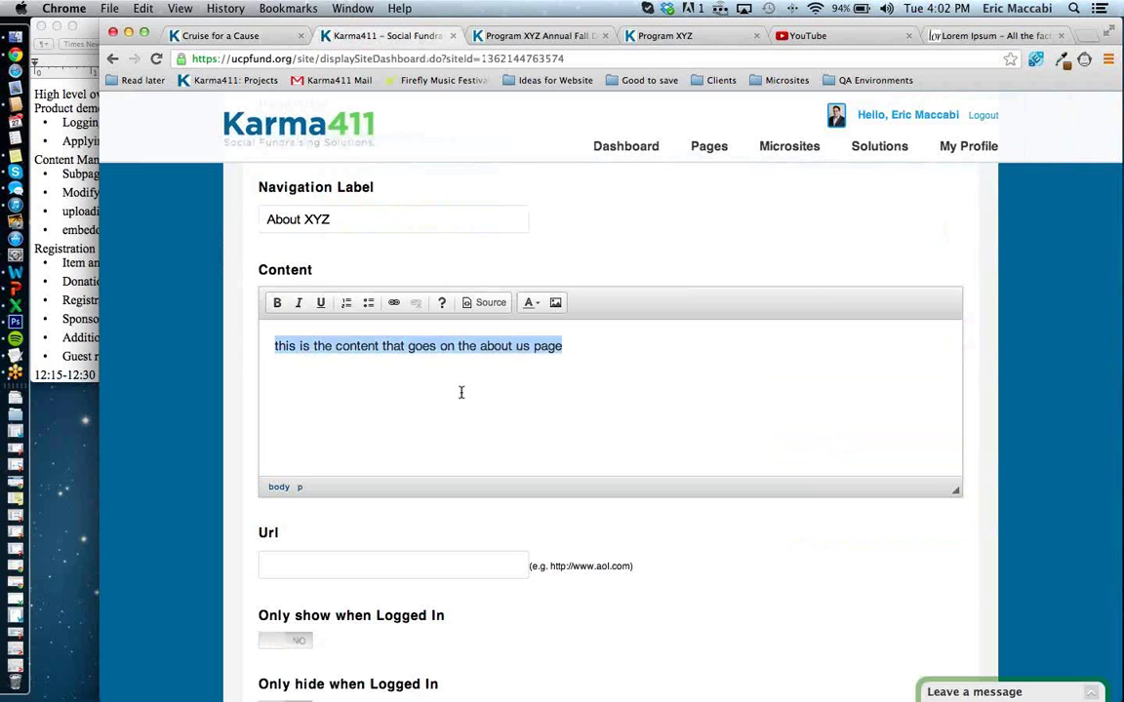
key(super+c)
key(super+v)
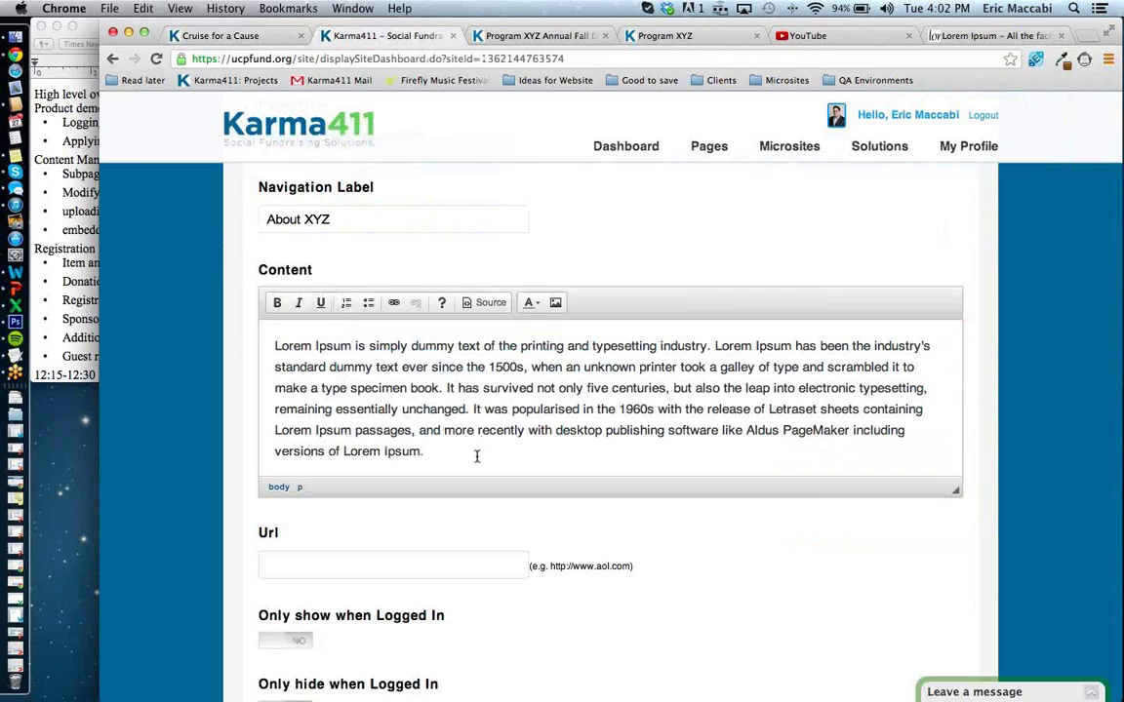
click(274, 345)
Open Image Properties for the content and browse the server's stored files.
click(555, 303)
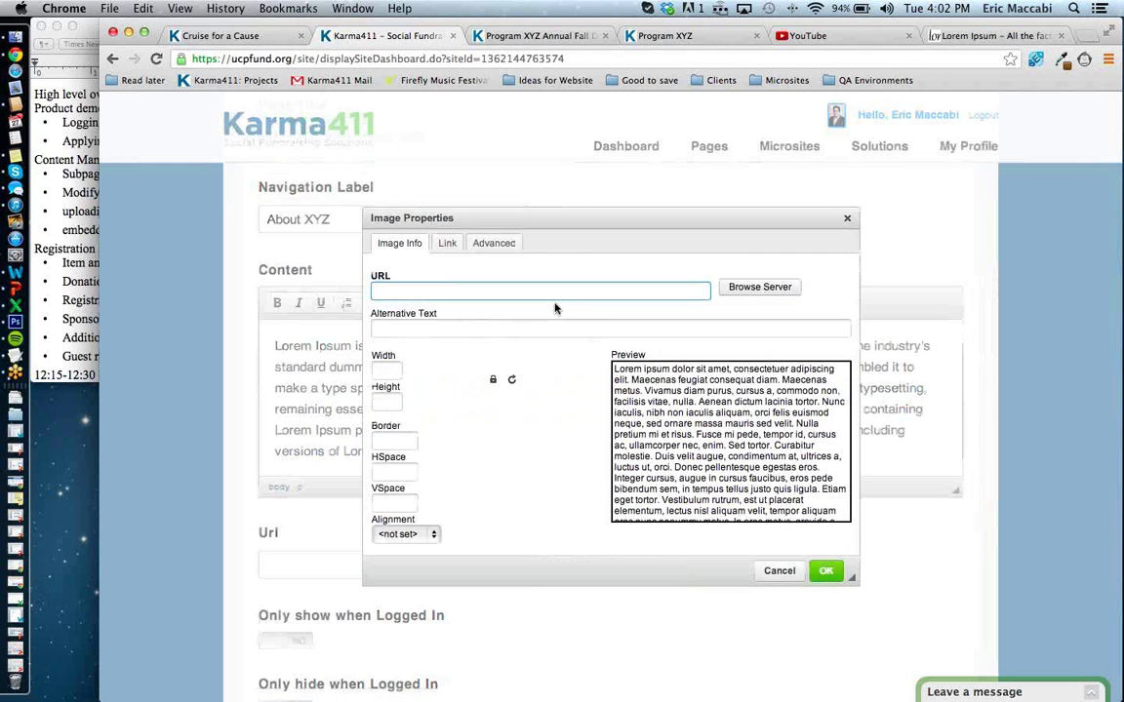
click(847, 220)
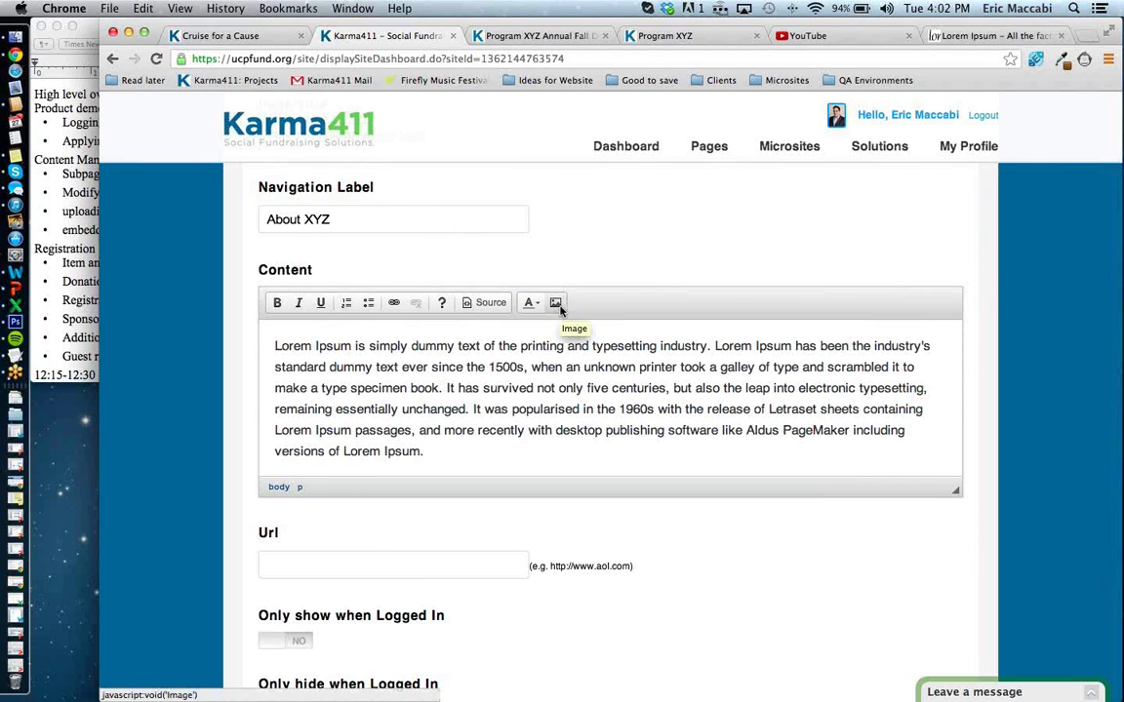
click(555, 303)
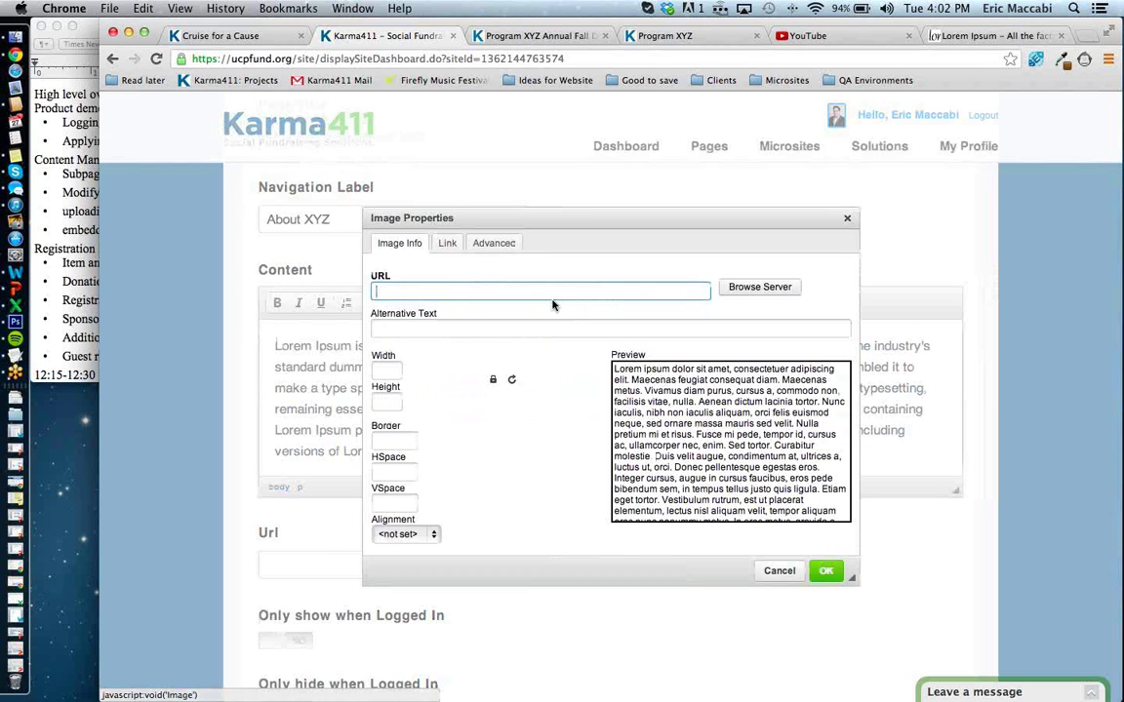
click(739, 289)
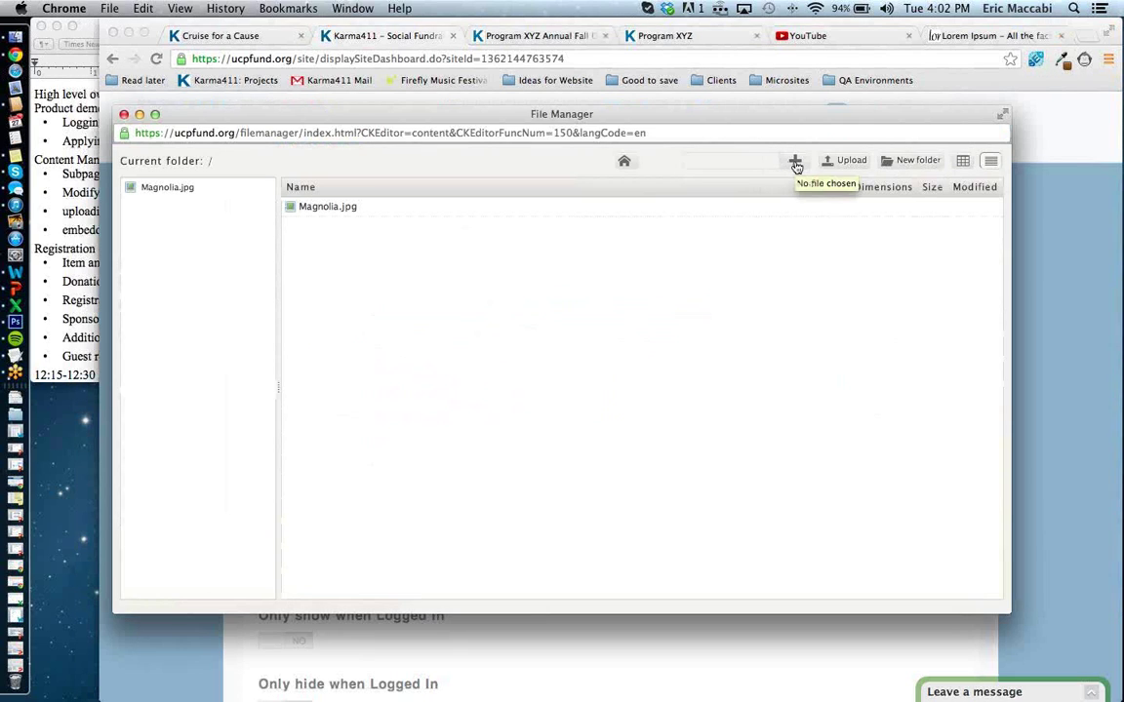
Upload test1.jpg to the file manager and select it as the content image.
click(795, 163)
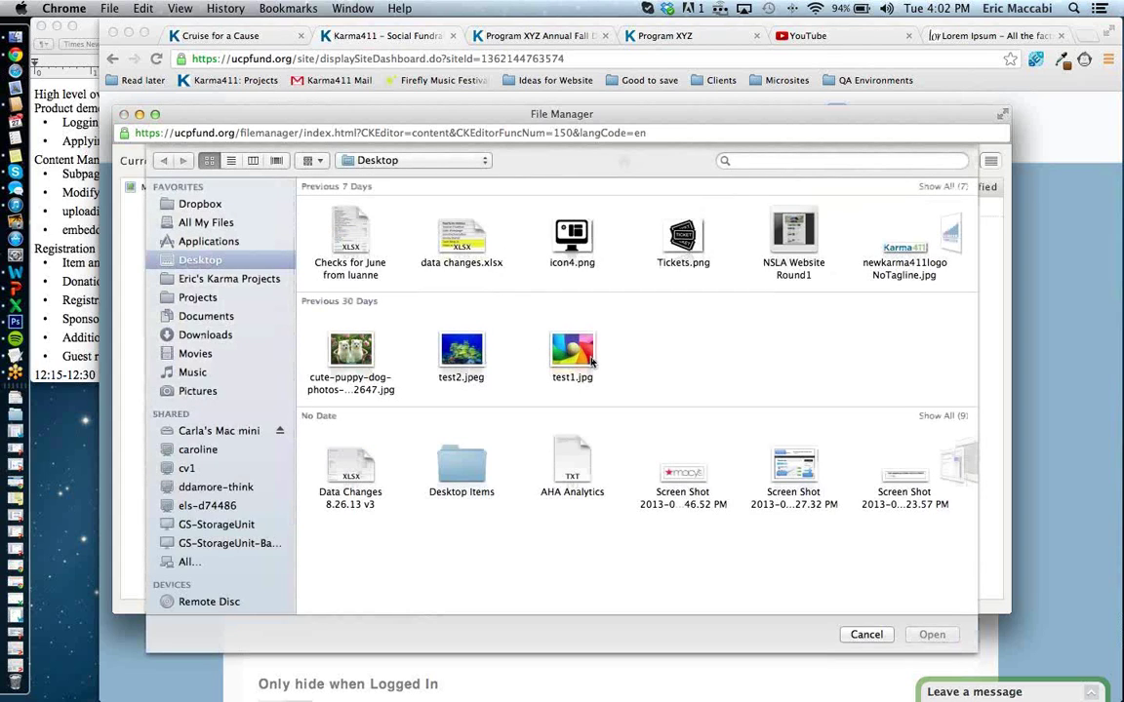
click(572, 353)
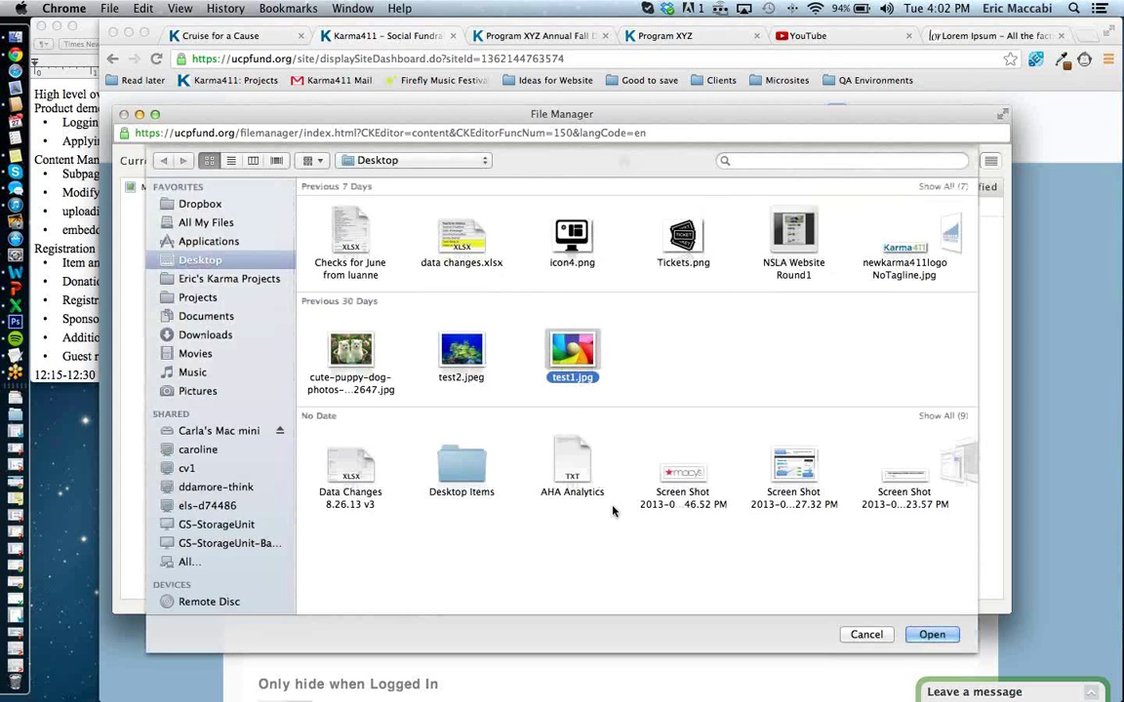
click(951, 642)
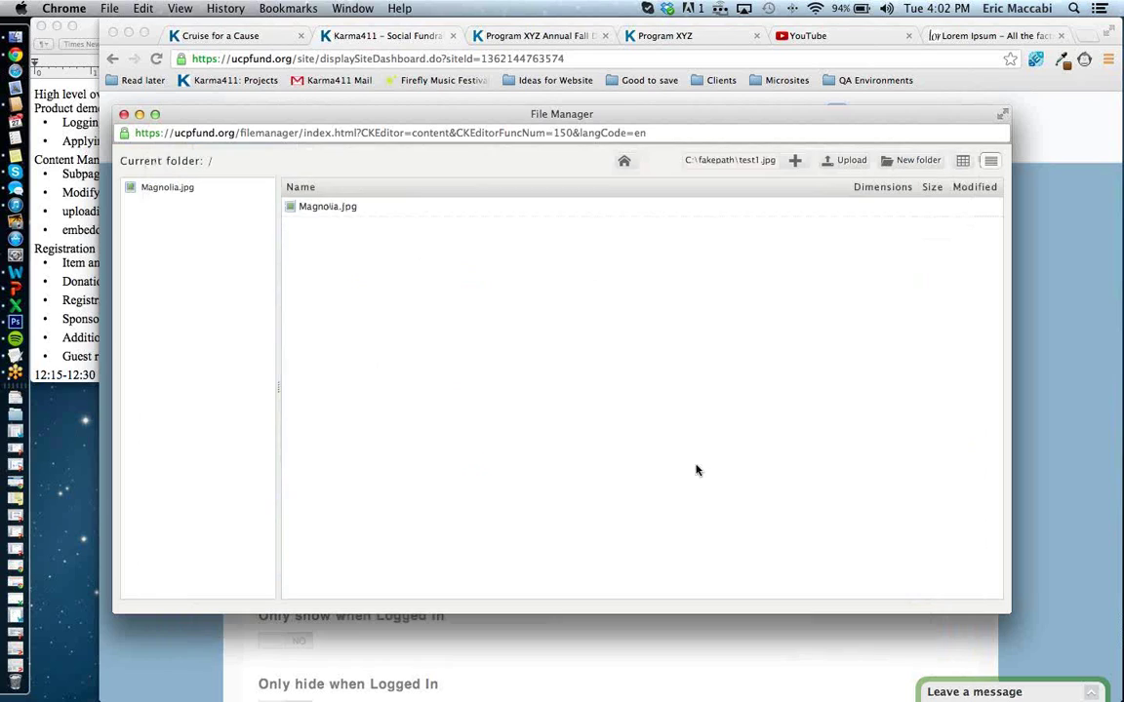
click(845, 162)
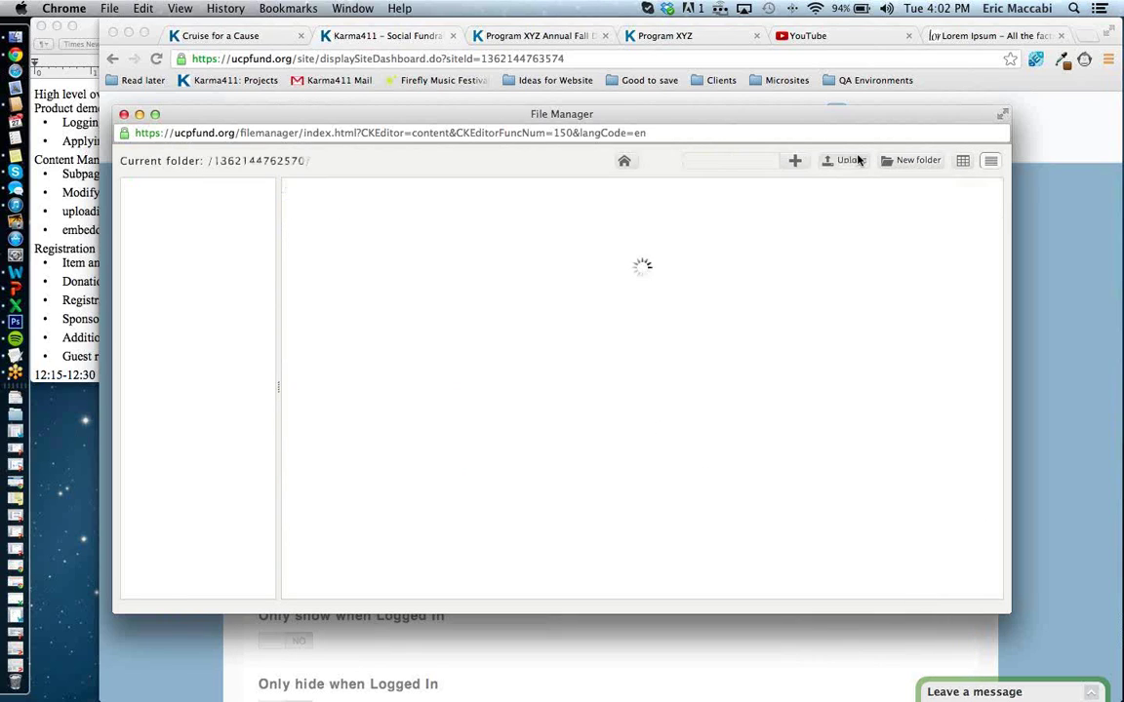
click(651, 271)
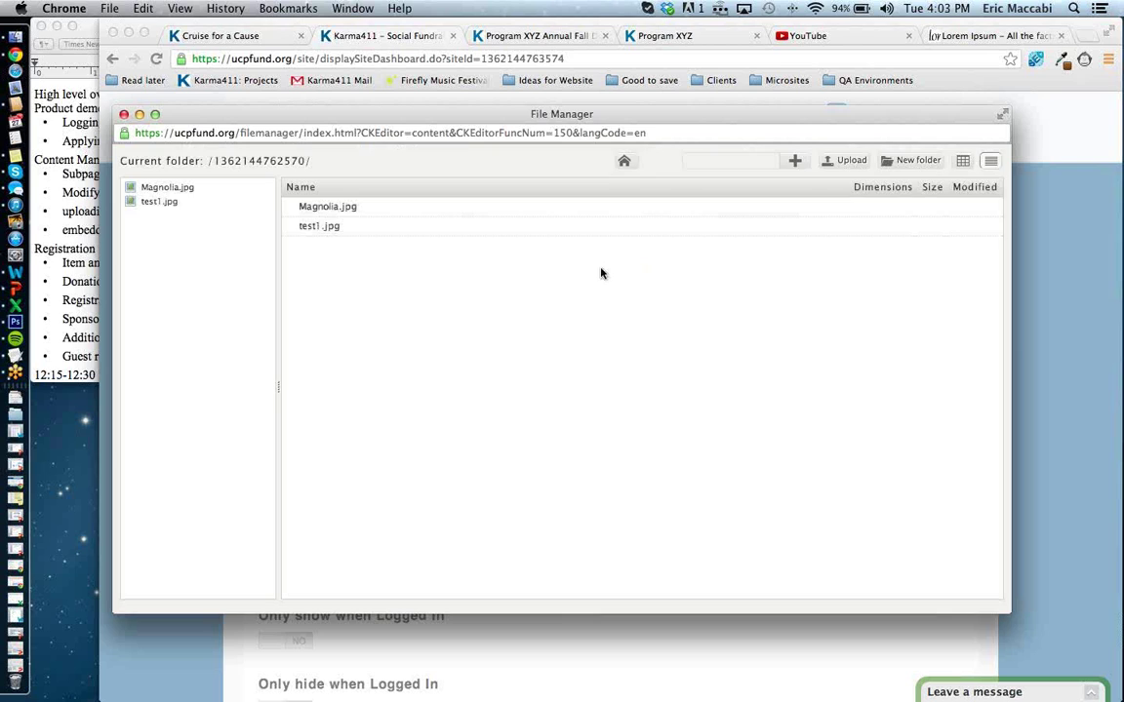
click(327, 232)
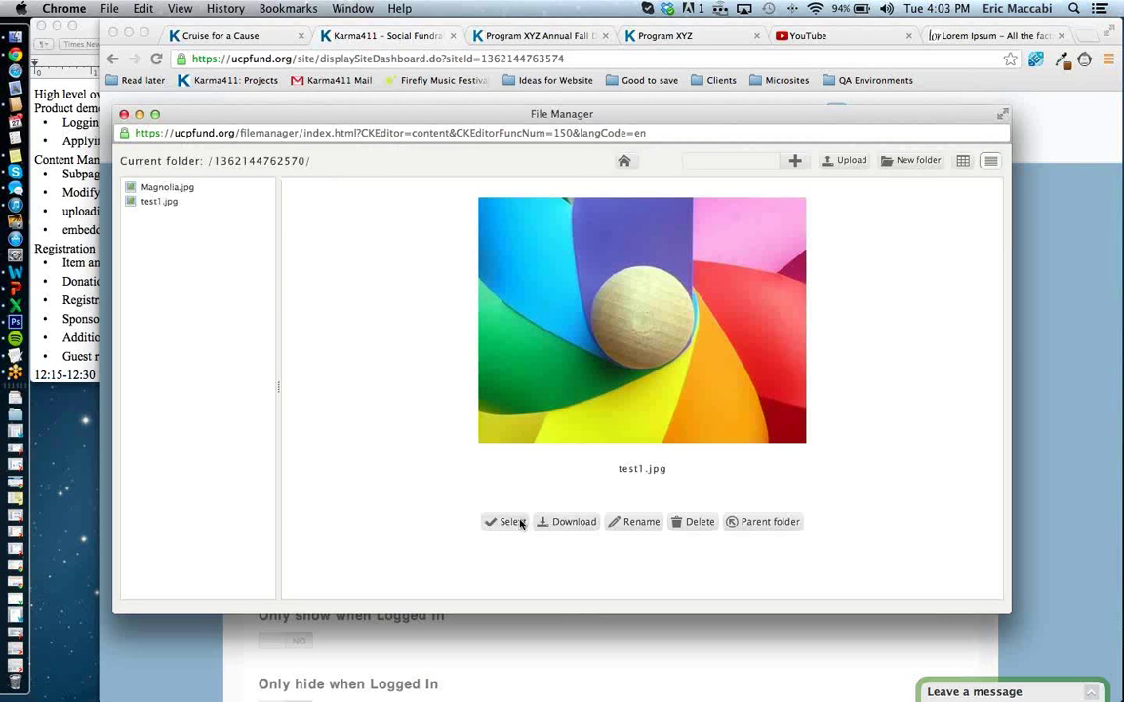
click(506, 521)
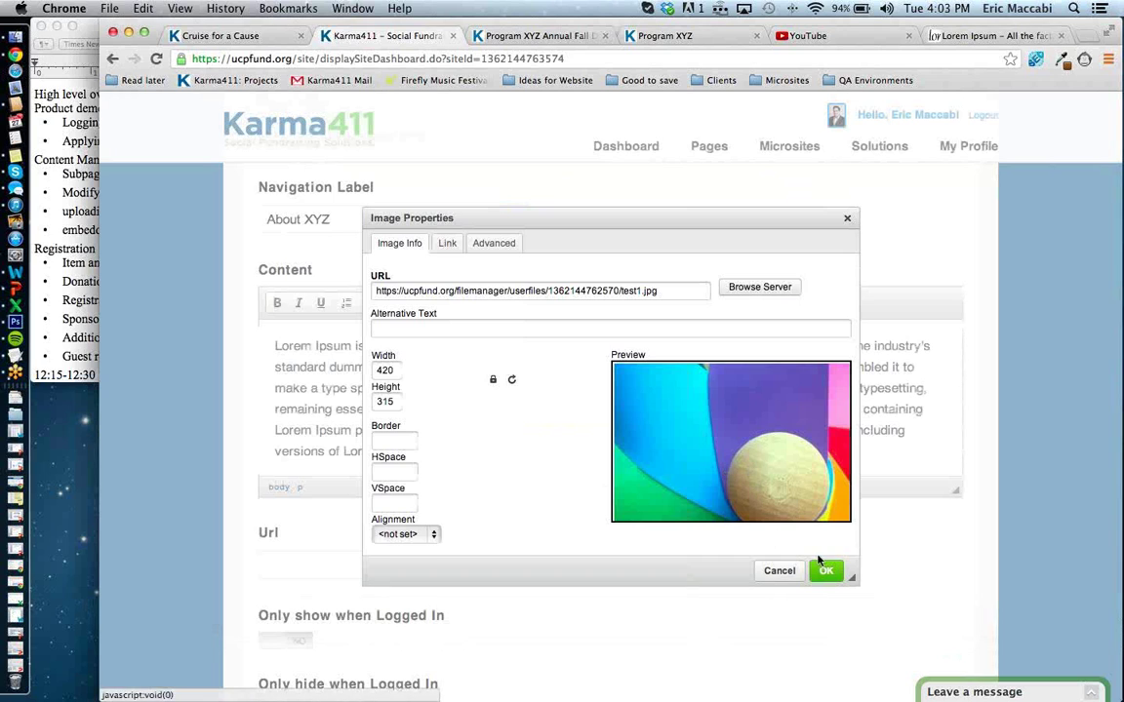
Insert test1.jpg into the About XYZ content.
click(826, 572)
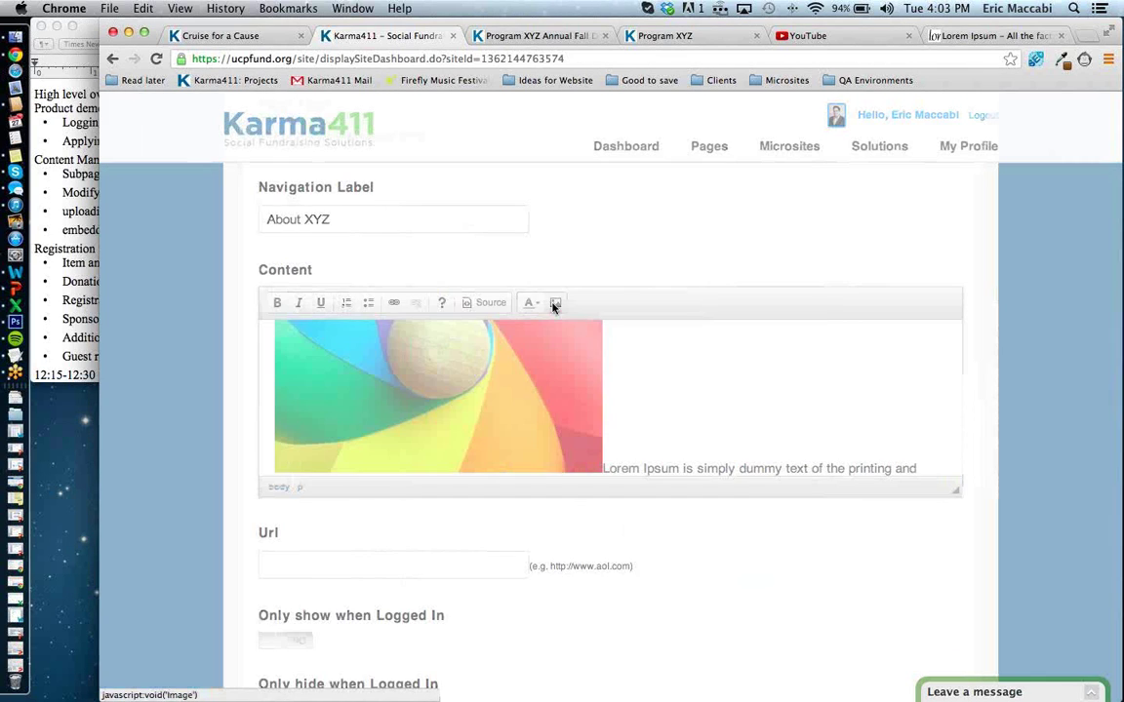
click(555, 304)
click(779, 571)
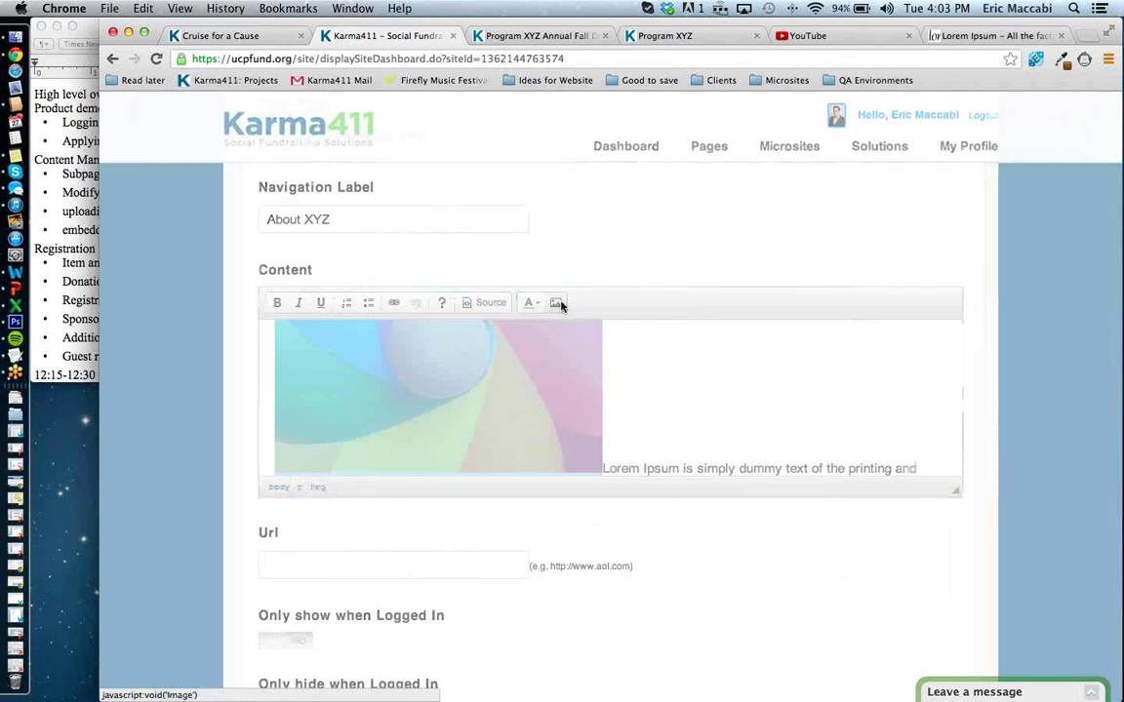
Resize test1.jpg to width 150 and align it left with HSpace 10.
click(556, 303)
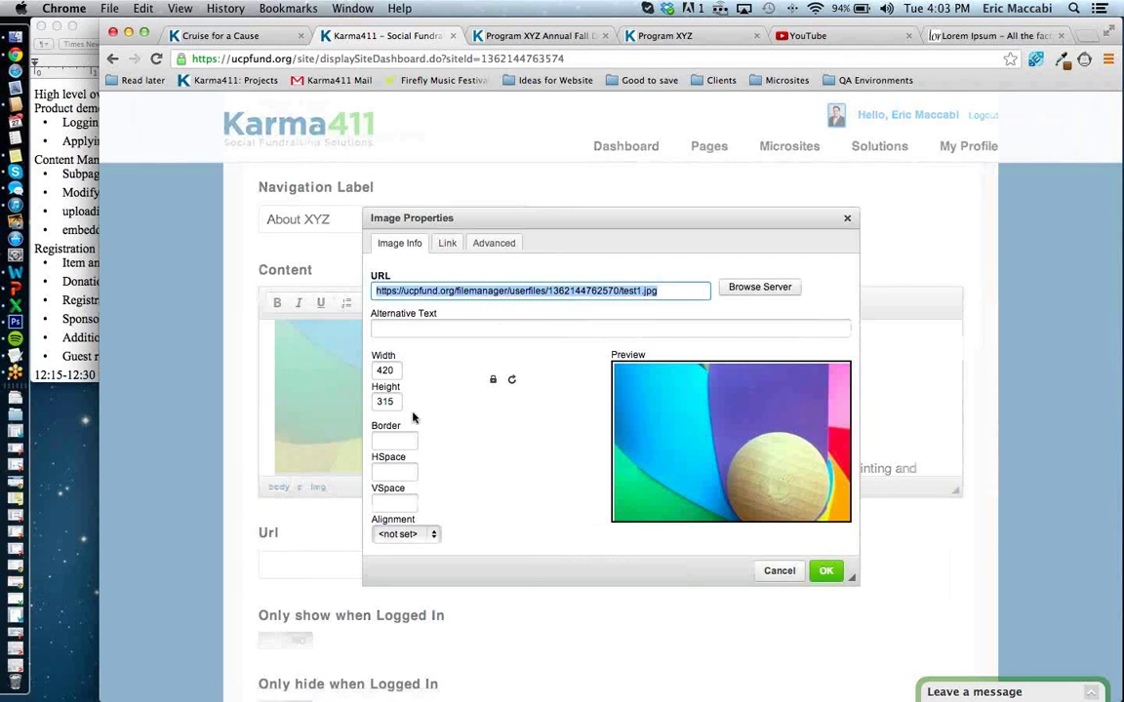
double_click(388, 371)
text(1)
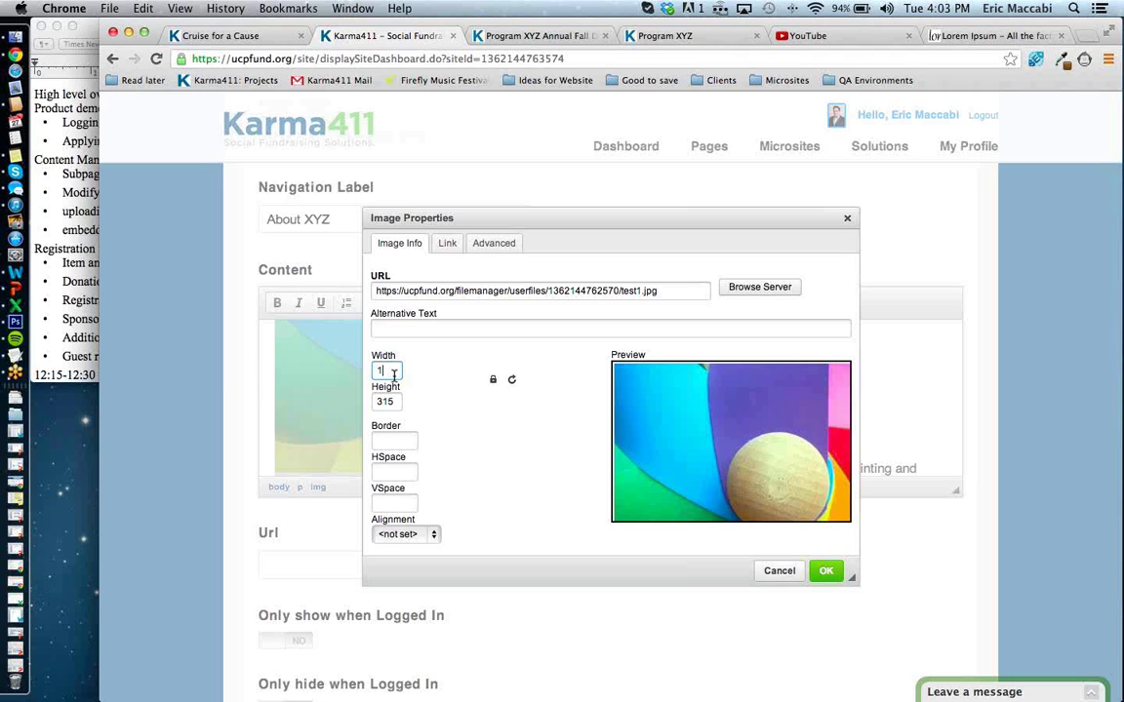
text(50)
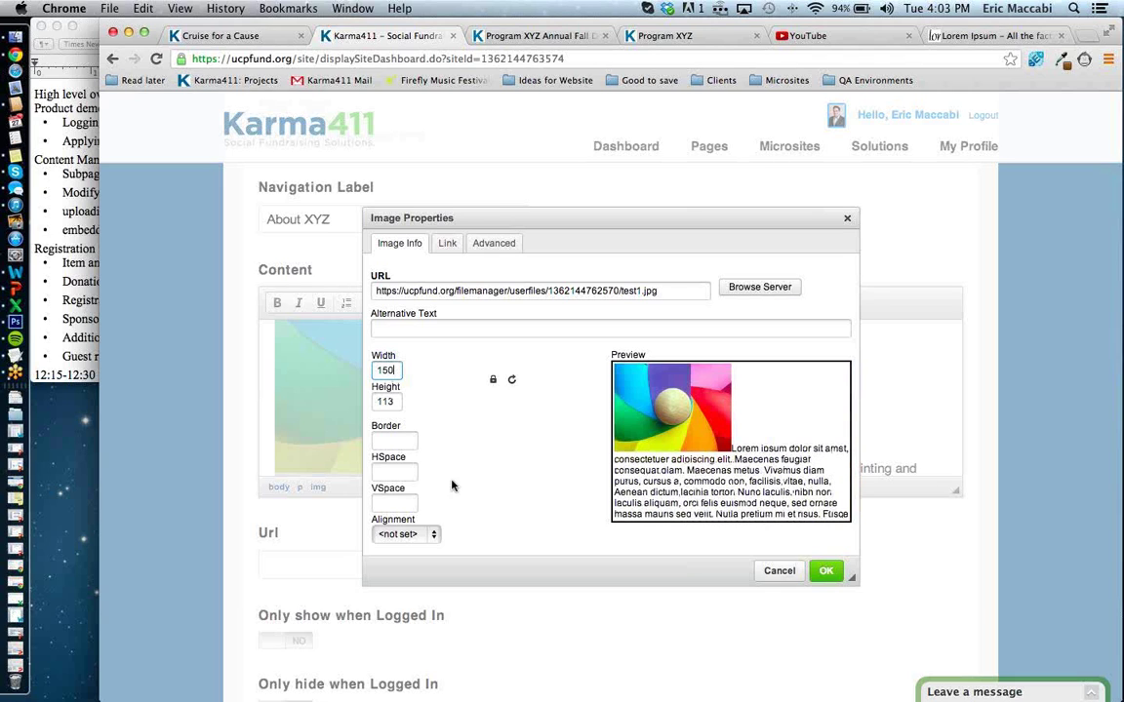
click(435, 534)
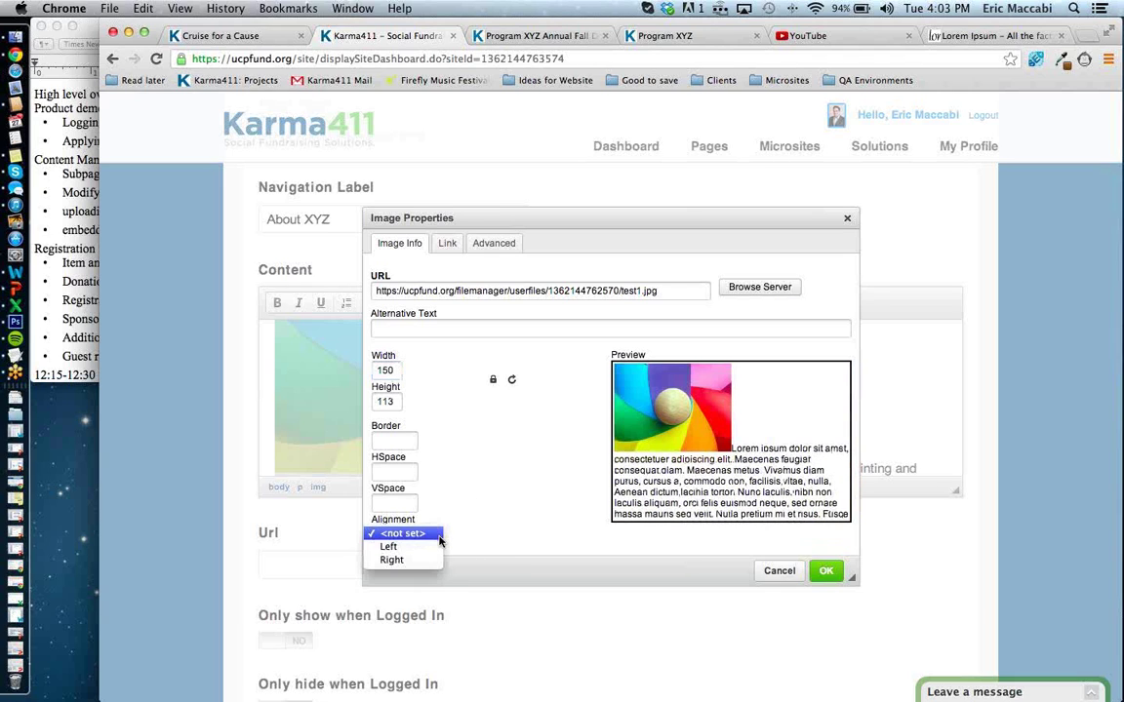
click(435, 548)
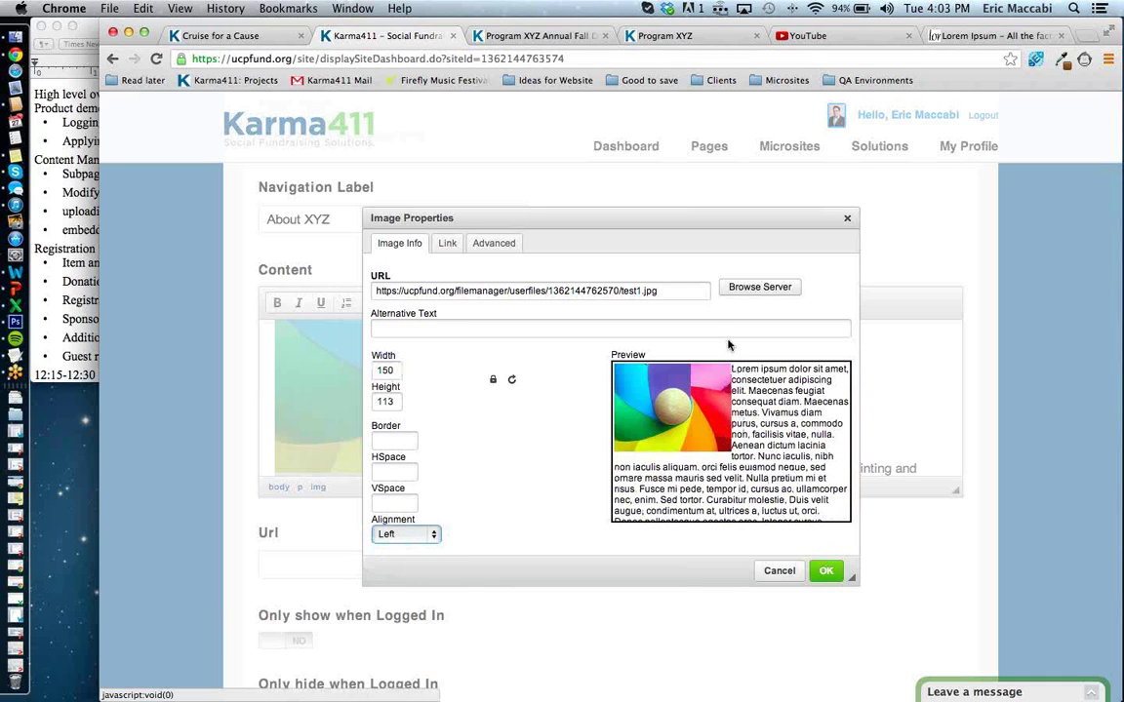
click(381, 473)
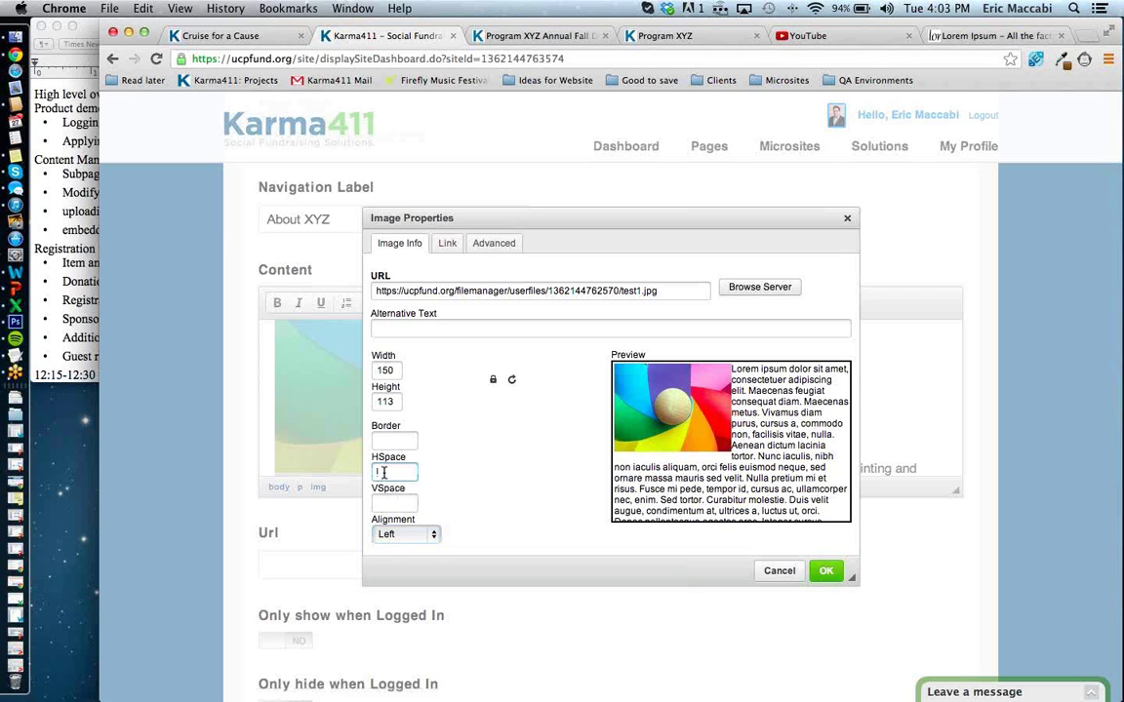
text(10)
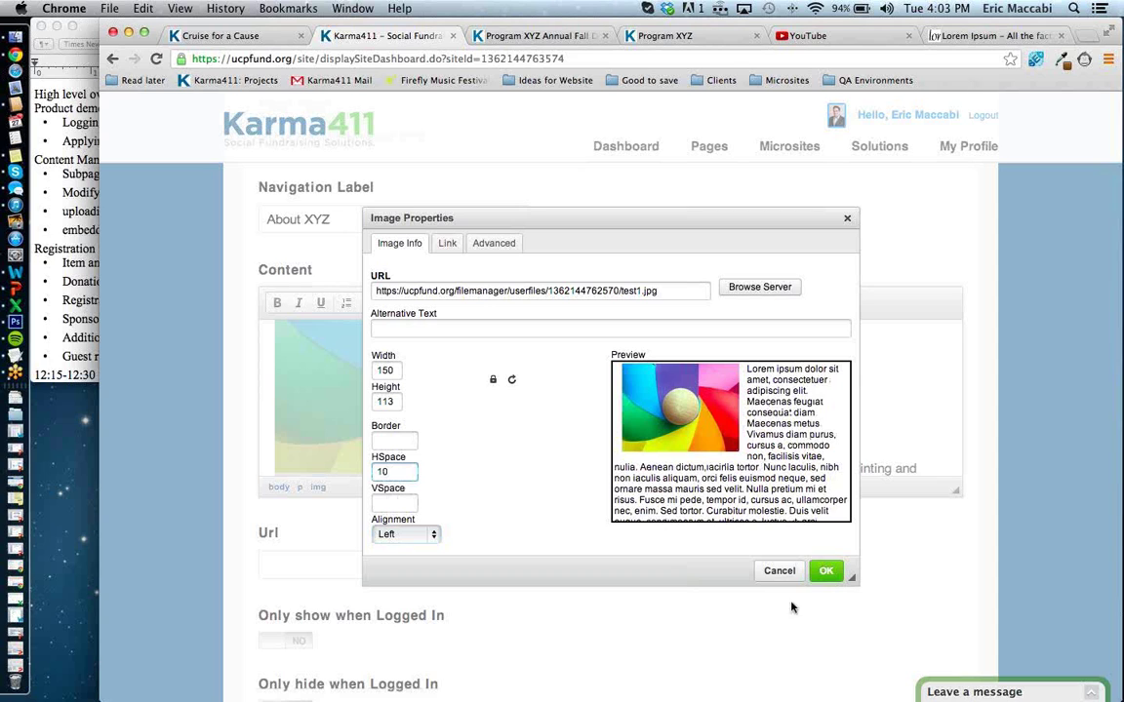
click(826, 572)
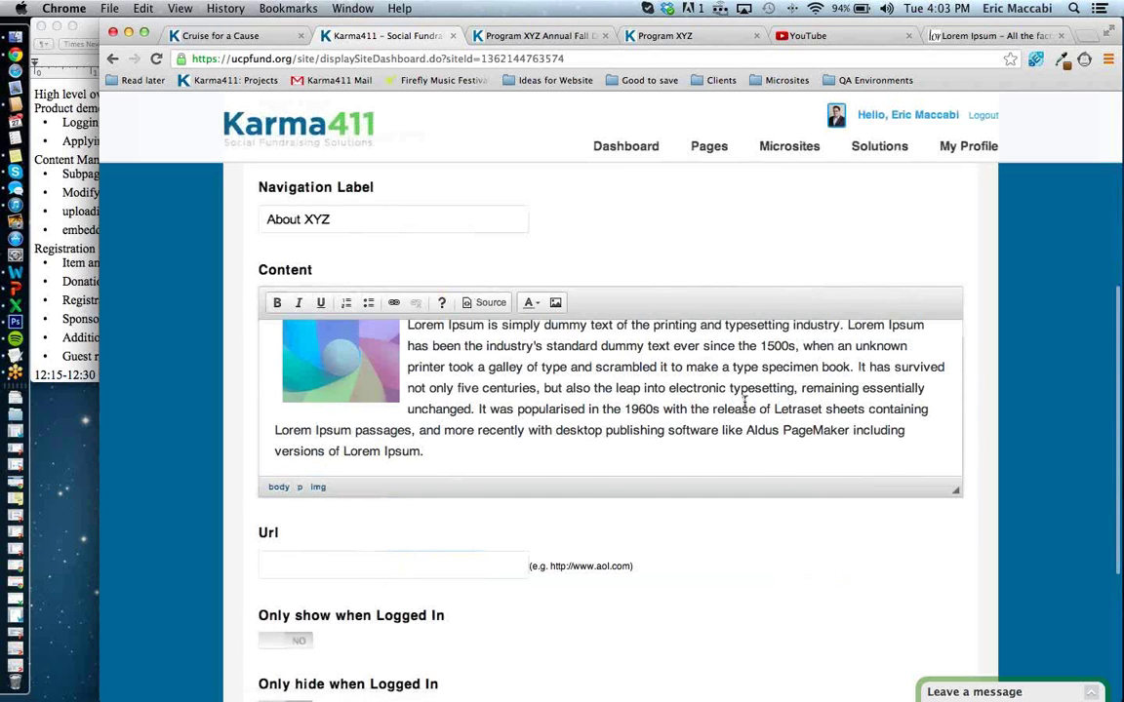
scroll(745, 400, up, 3)
scroll(744, 400, down, 1)
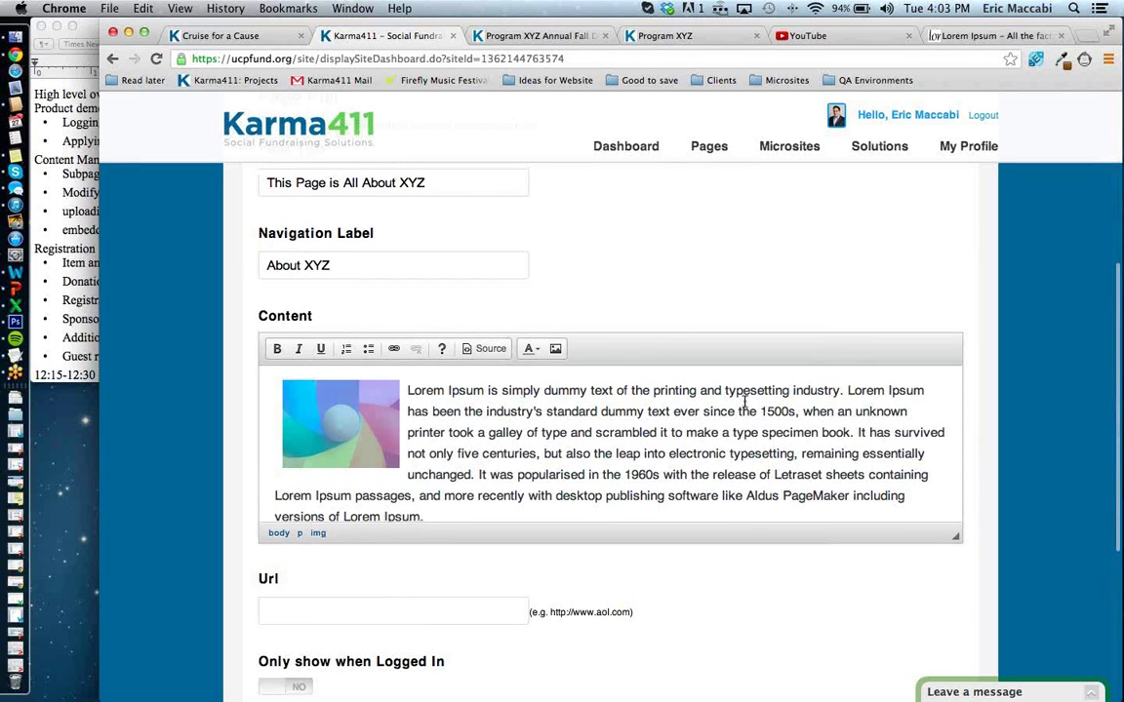
scroll(744, 401, down, 3)
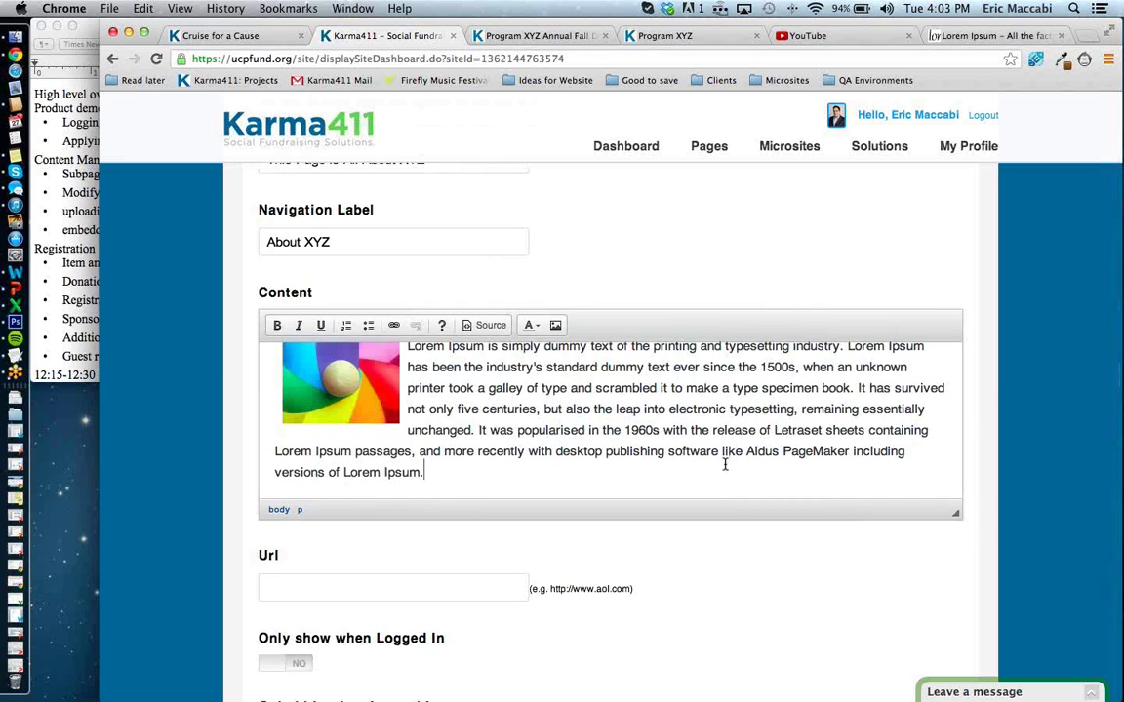
scroll(725, 464, down, 1)
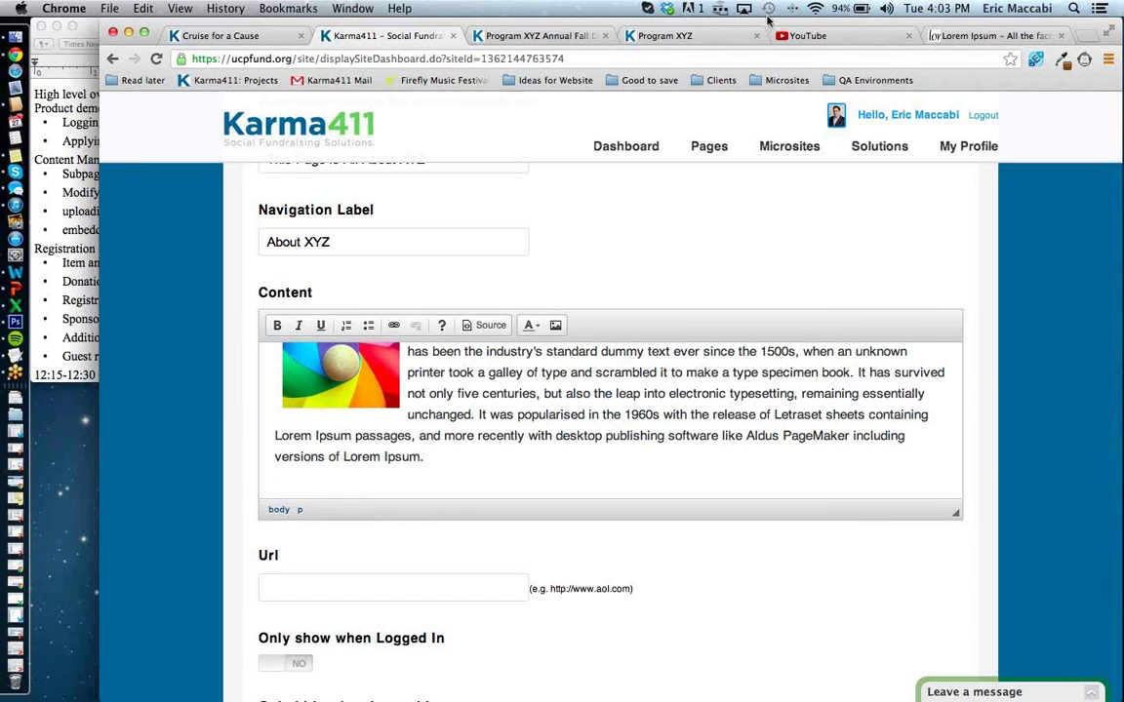
Search YouTube for talking babies and open the Talking Twin Babies - PART 2 video.
click(813, 35)
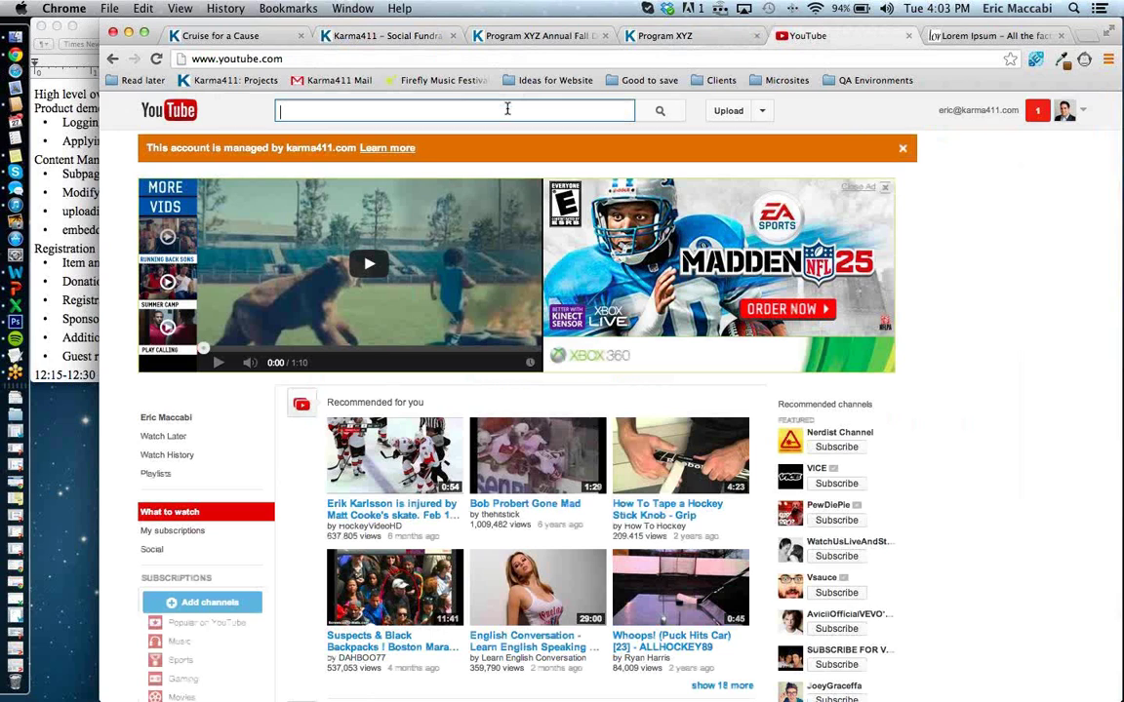
text(talking)
key(Down)
key(Return)
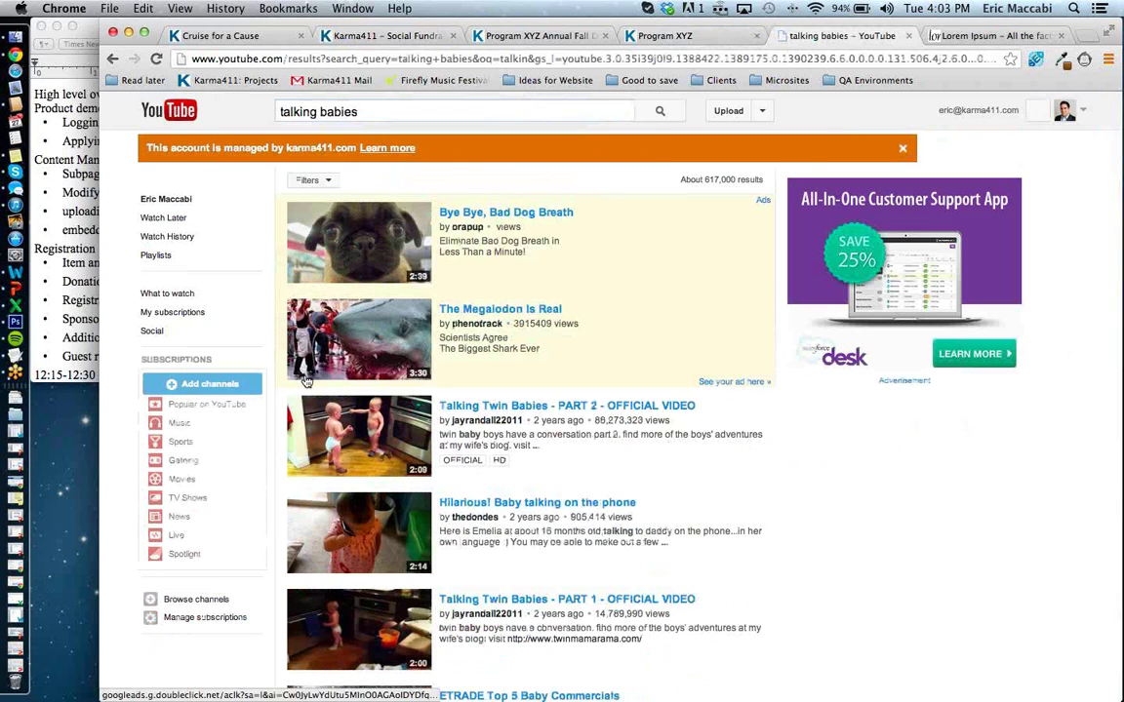
click(365, 429)
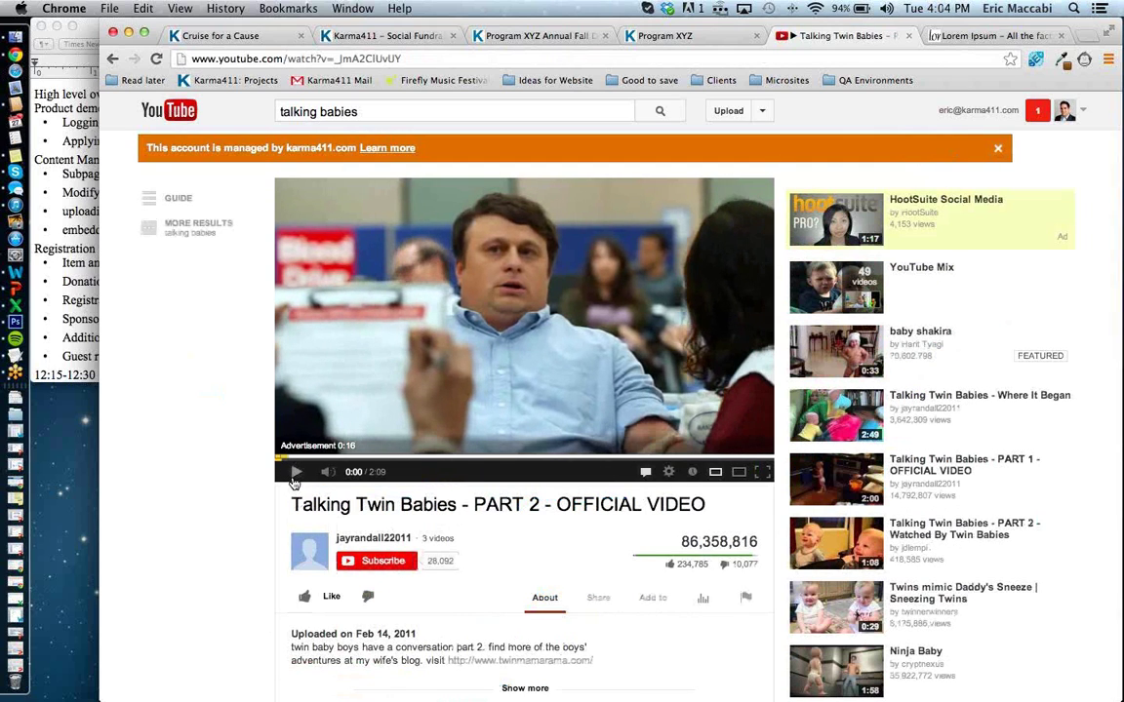
scroll(497, 533, down, 1)
scroll(498, 533, down, 3)
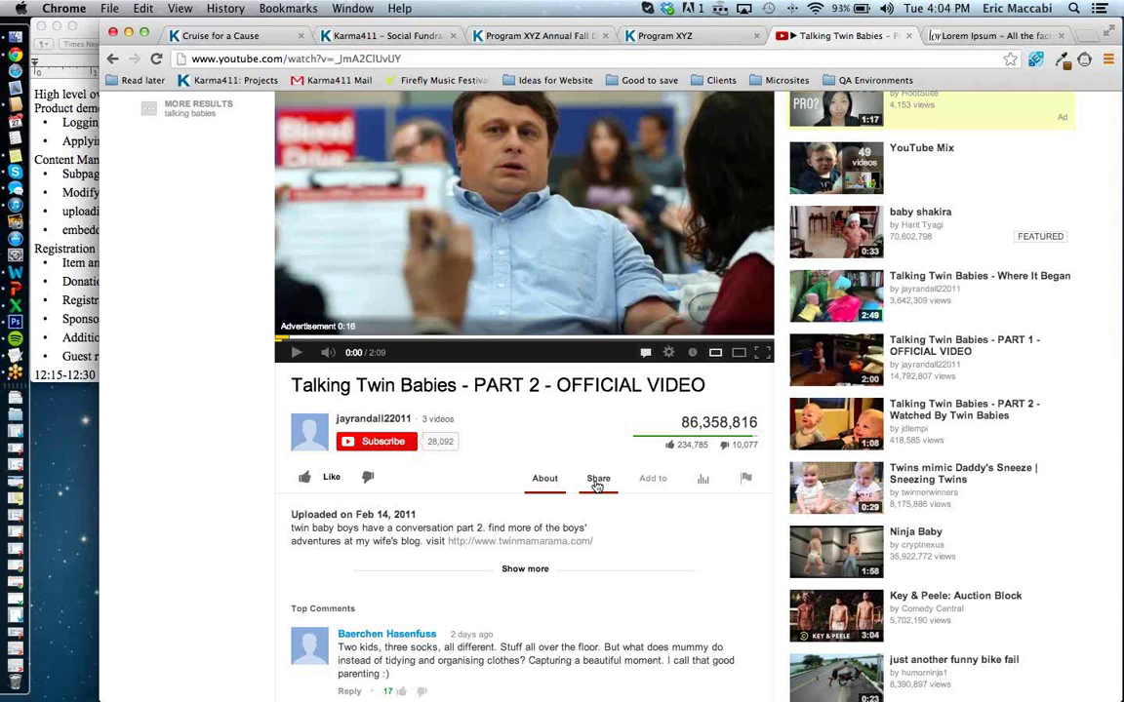
Copy the video's 560 × 315 iframe embed code from Share > Embed.
click(597, 480)
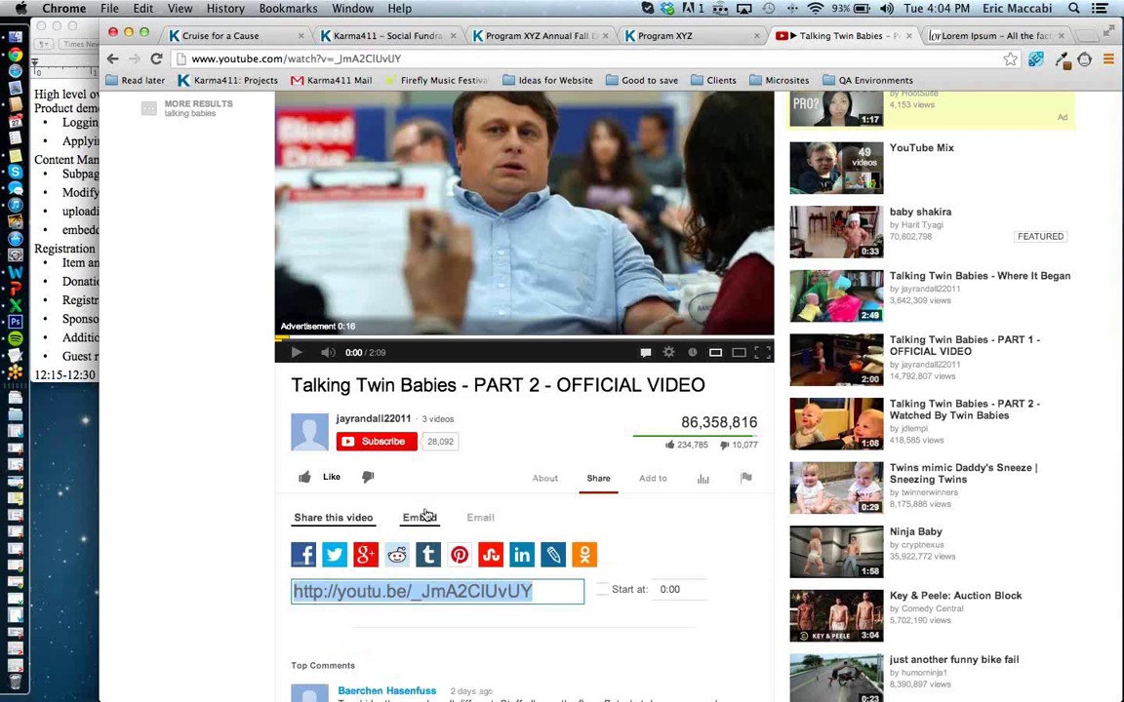
click(425, 516)
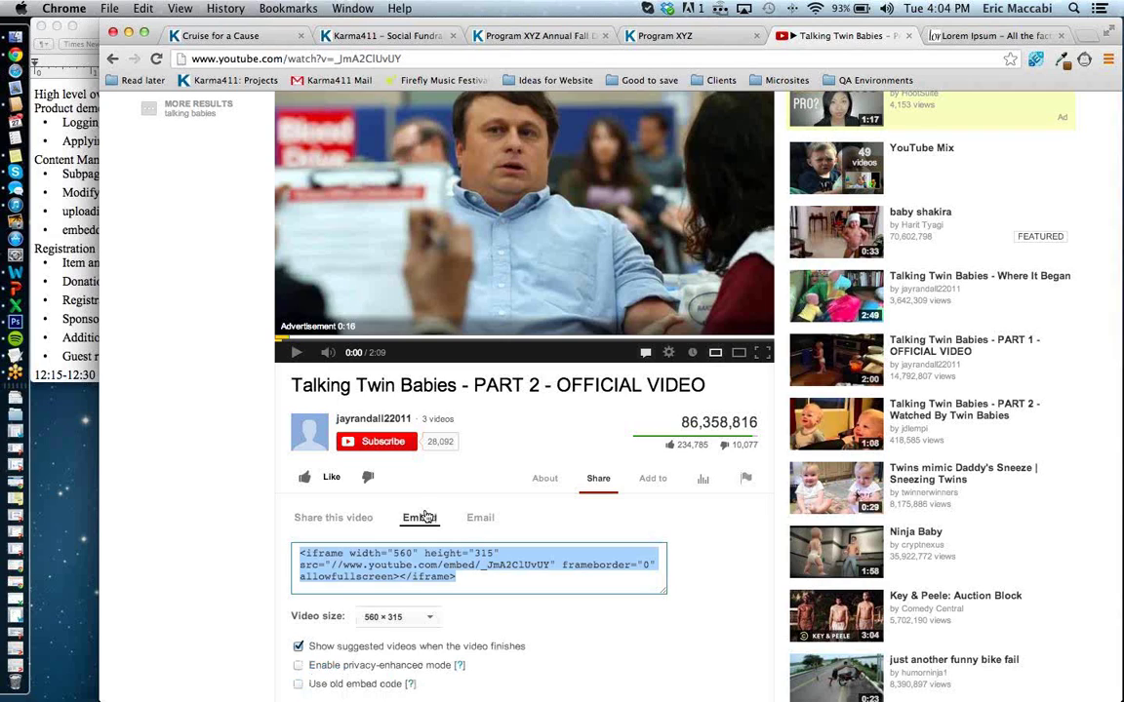
key(super+c)
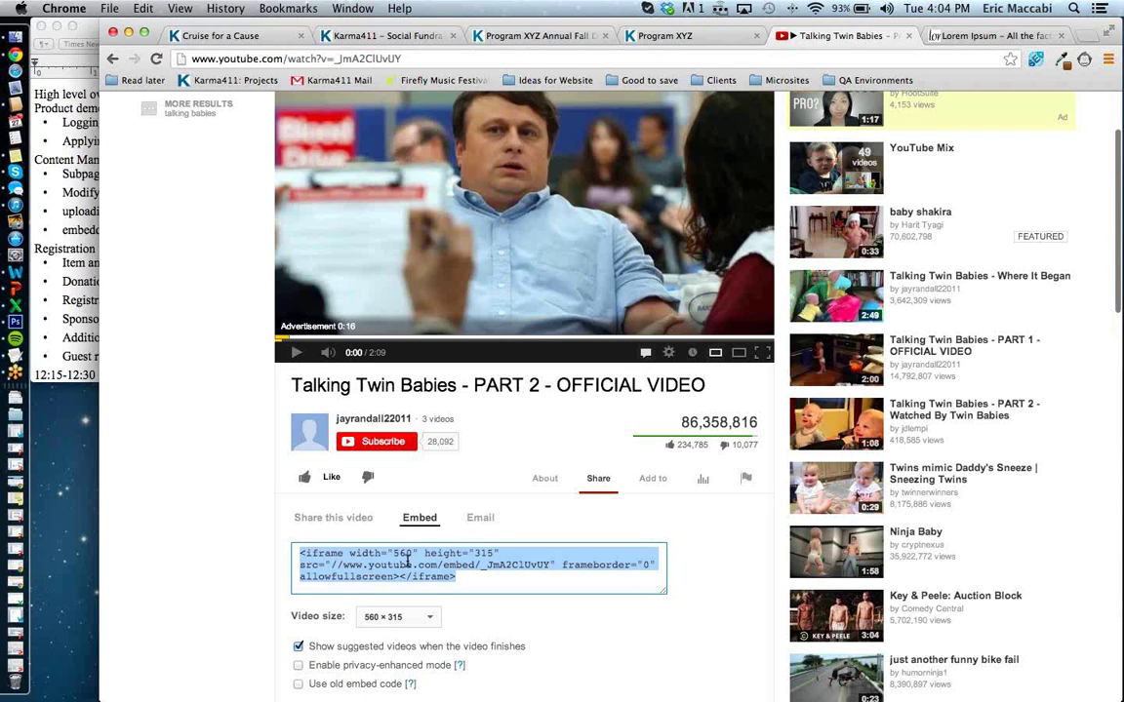
scroll(408, 564, down, 2)
scroll(489, 230, up, 5)
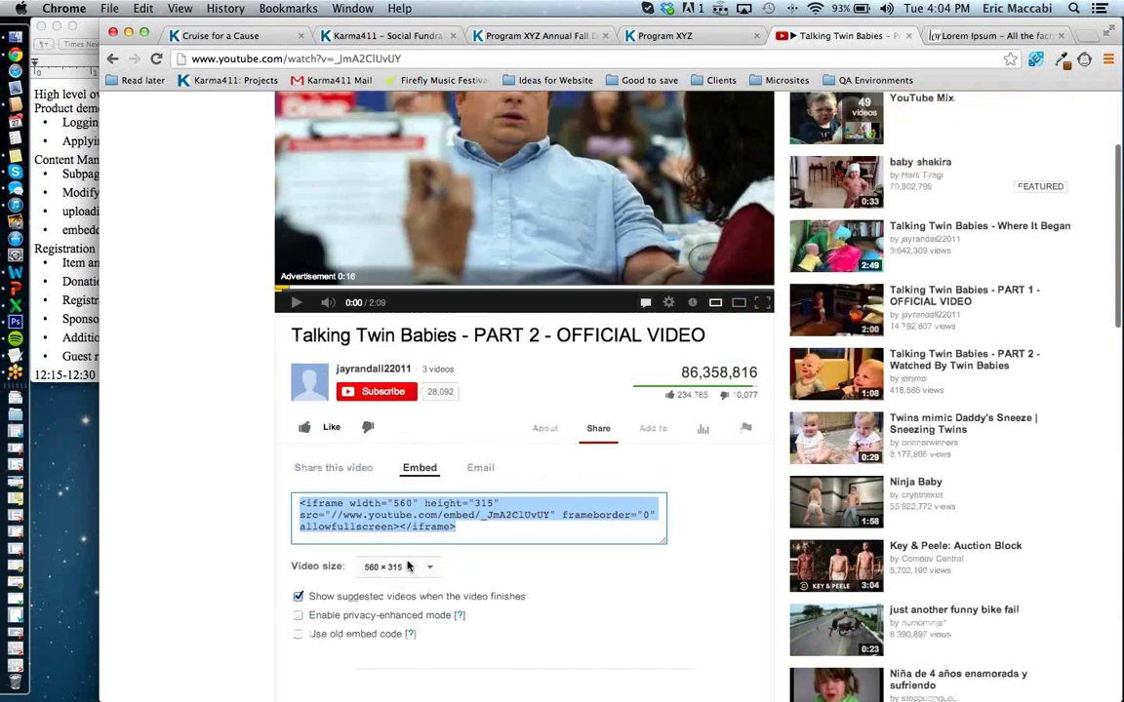
scroll(490, 230, down, 1)
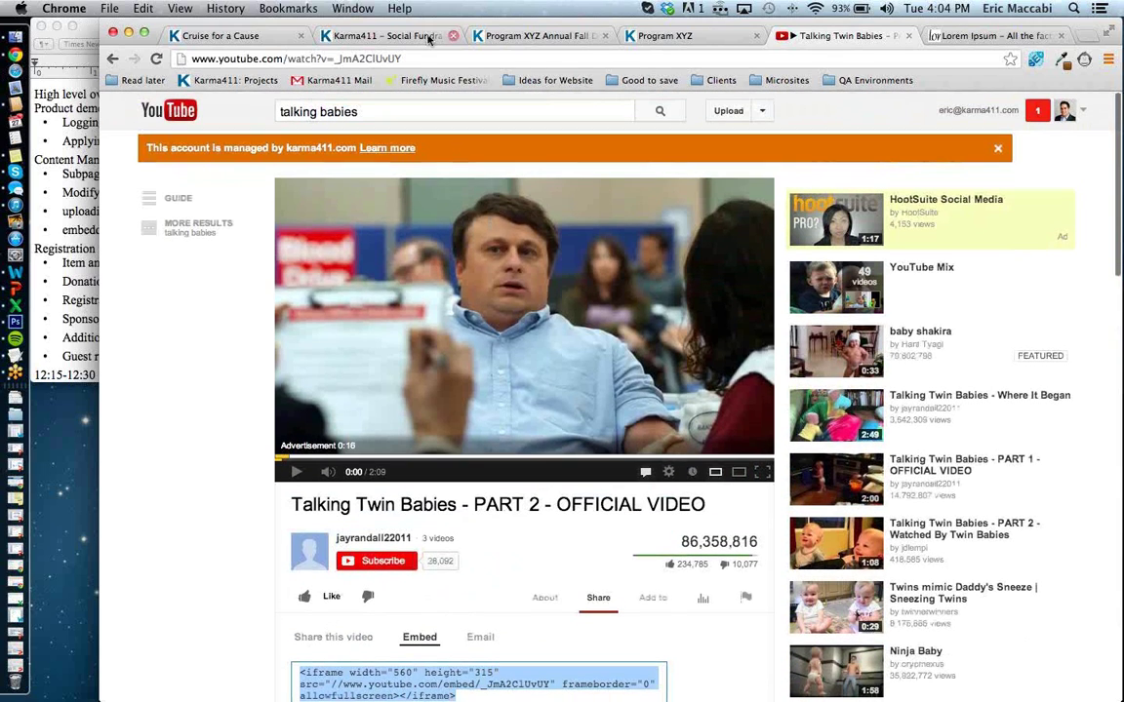
Back in the About XYZ Content editor, select the Lorem Ipsum text from 'galley' to 'elec', toggling bold on then off.
click(369, 36)
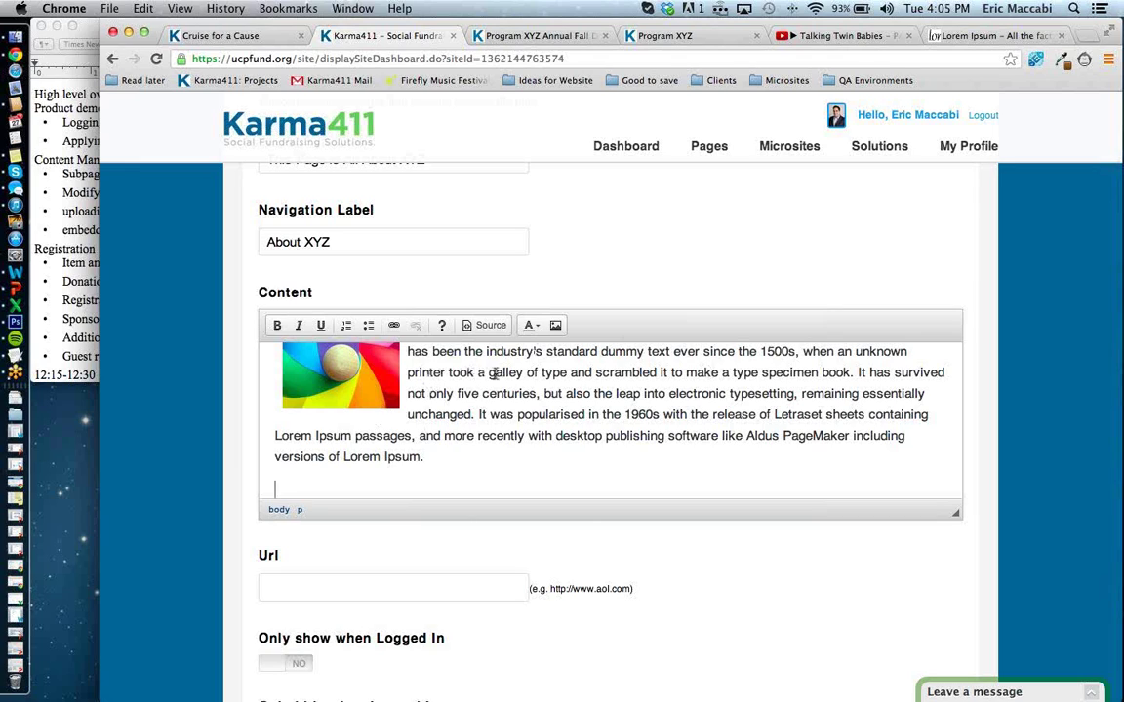
drag(489, 374, 851, 411)
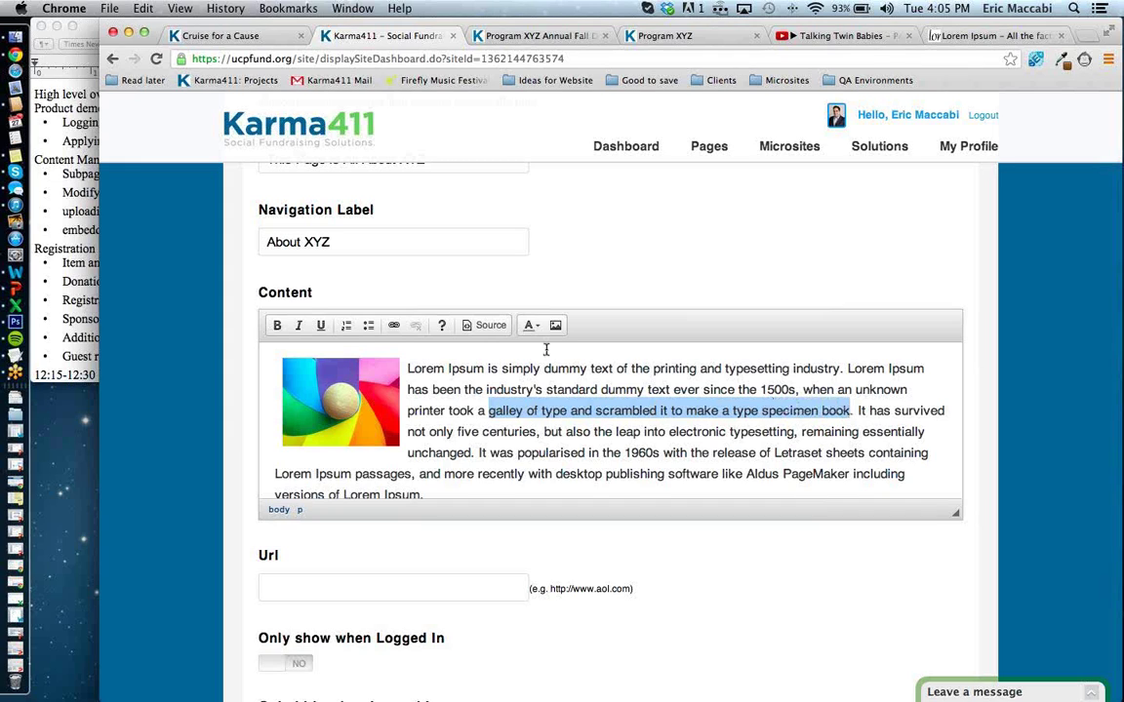
click(278, 325)
click(278, 326)
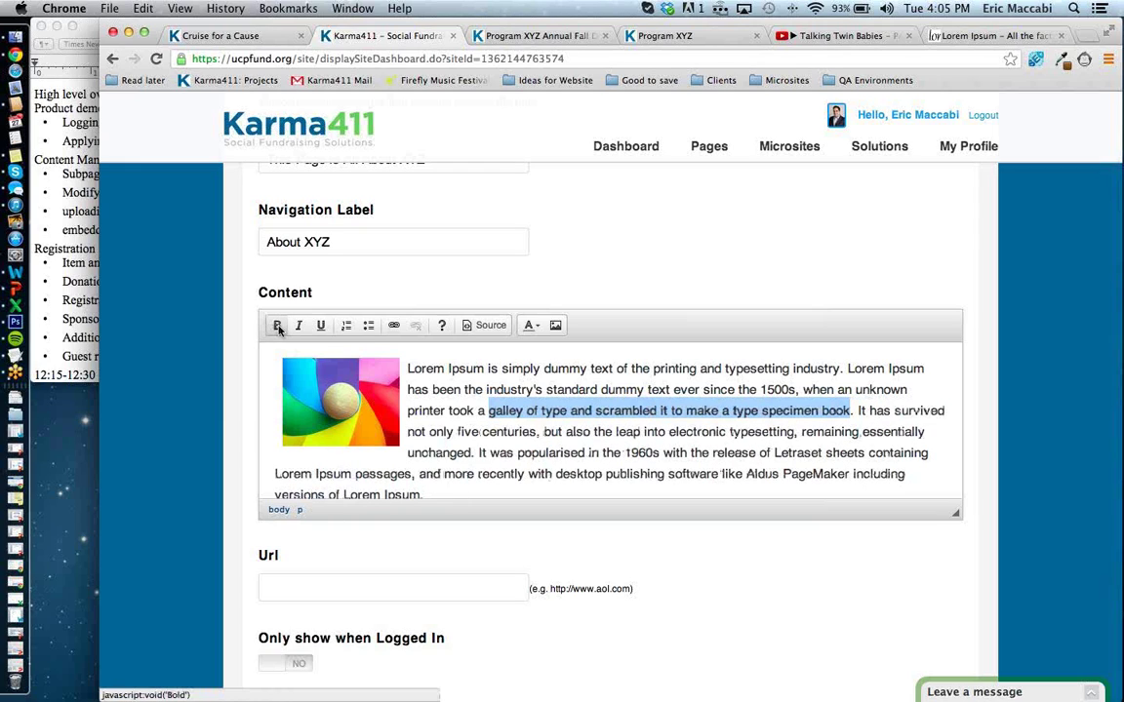
scroll(522, 462, down, 5)
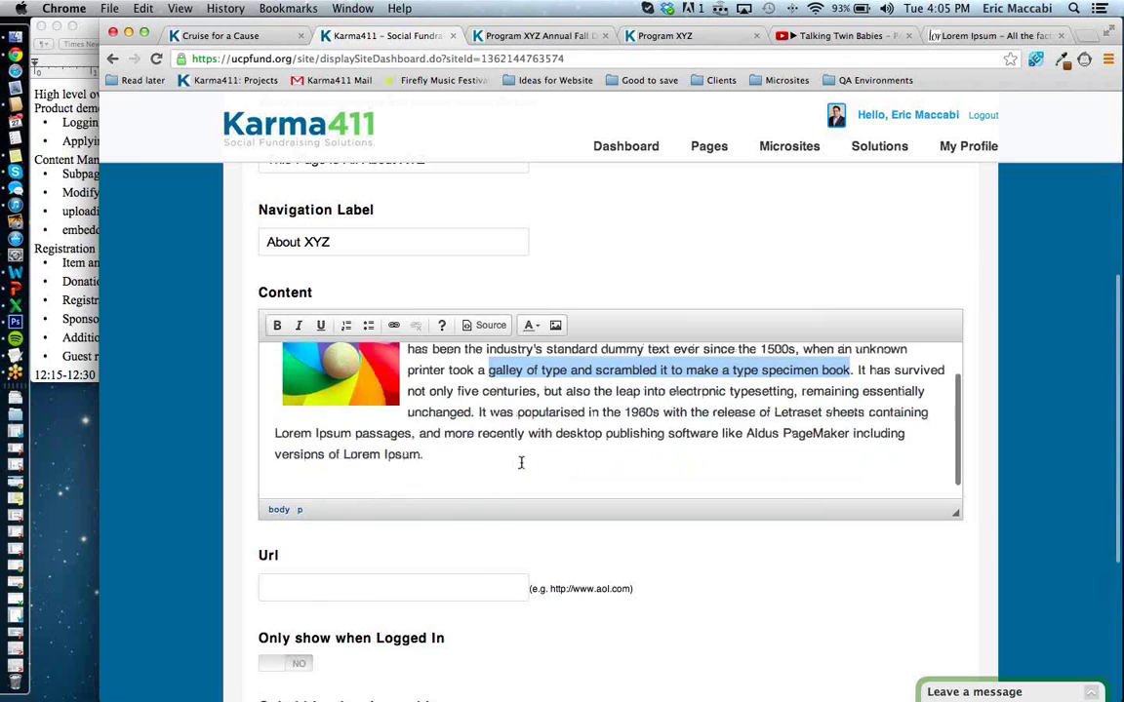
scroll(524, 466, up, 4)
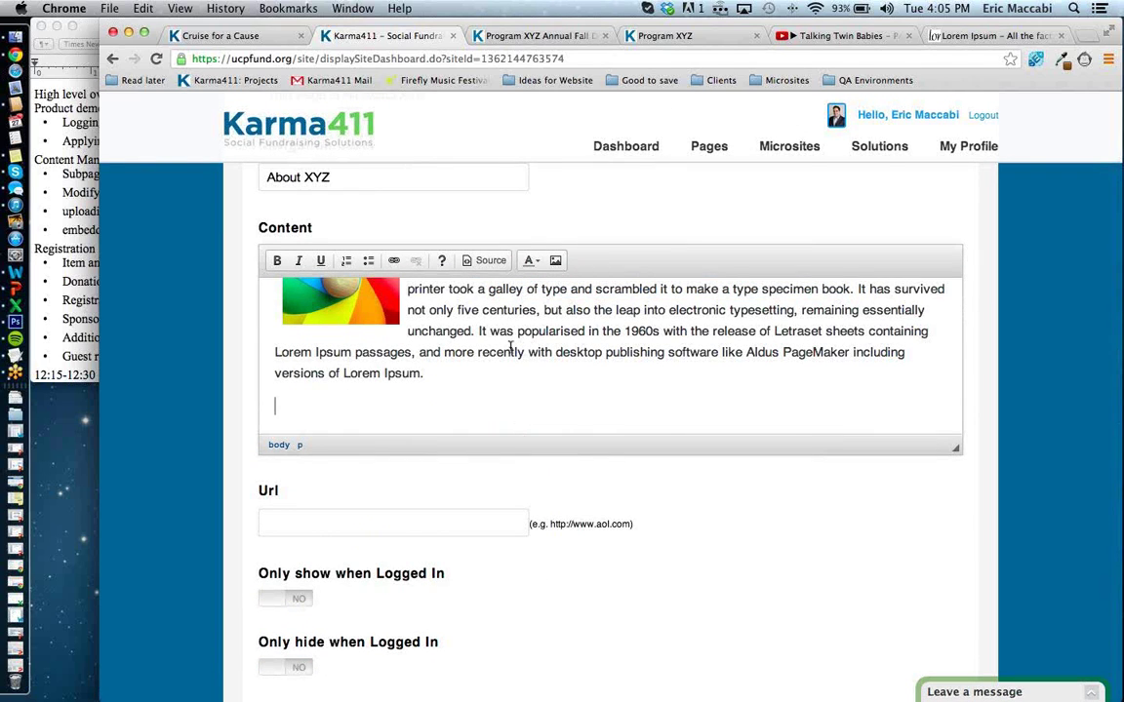
Paste the 560 × 315 YouTube iframe embed code into the About XYZ content via Source view.
click(491, 261)
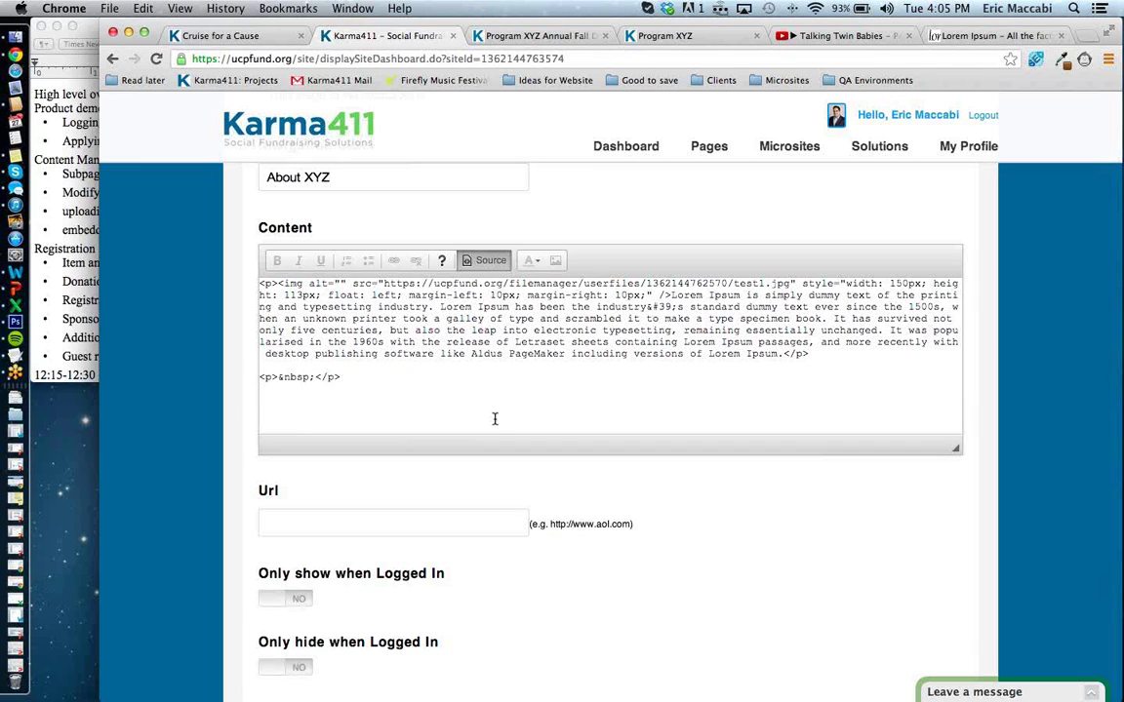
key(super+v)
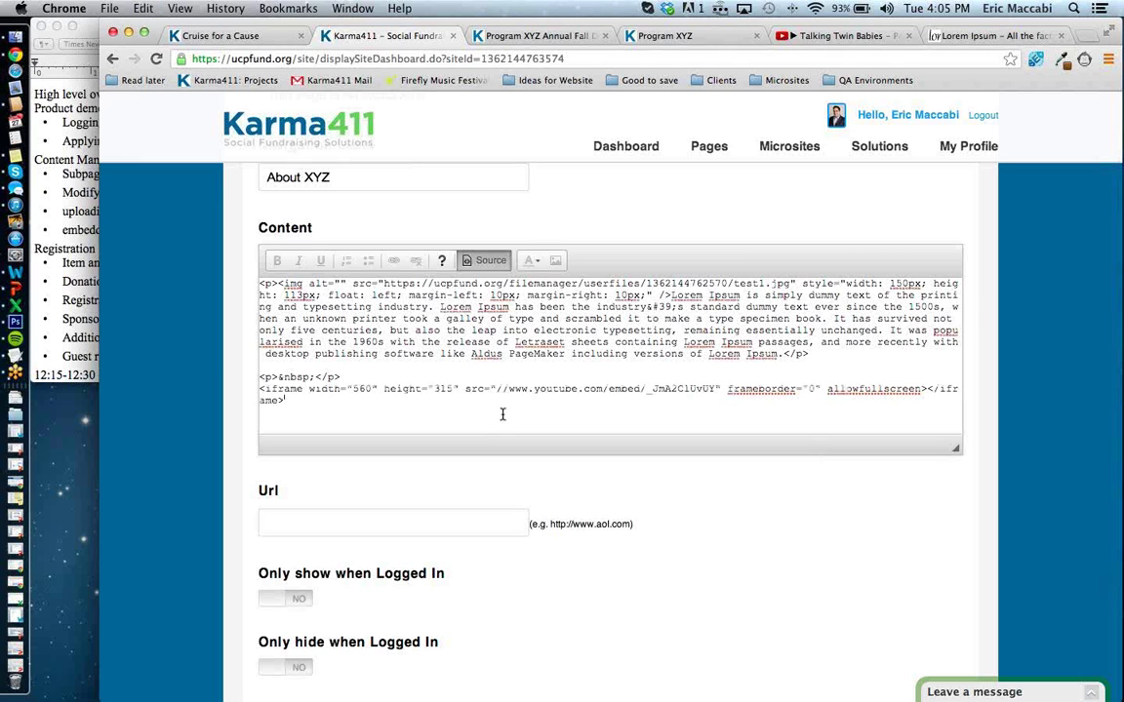
click(487, 262)
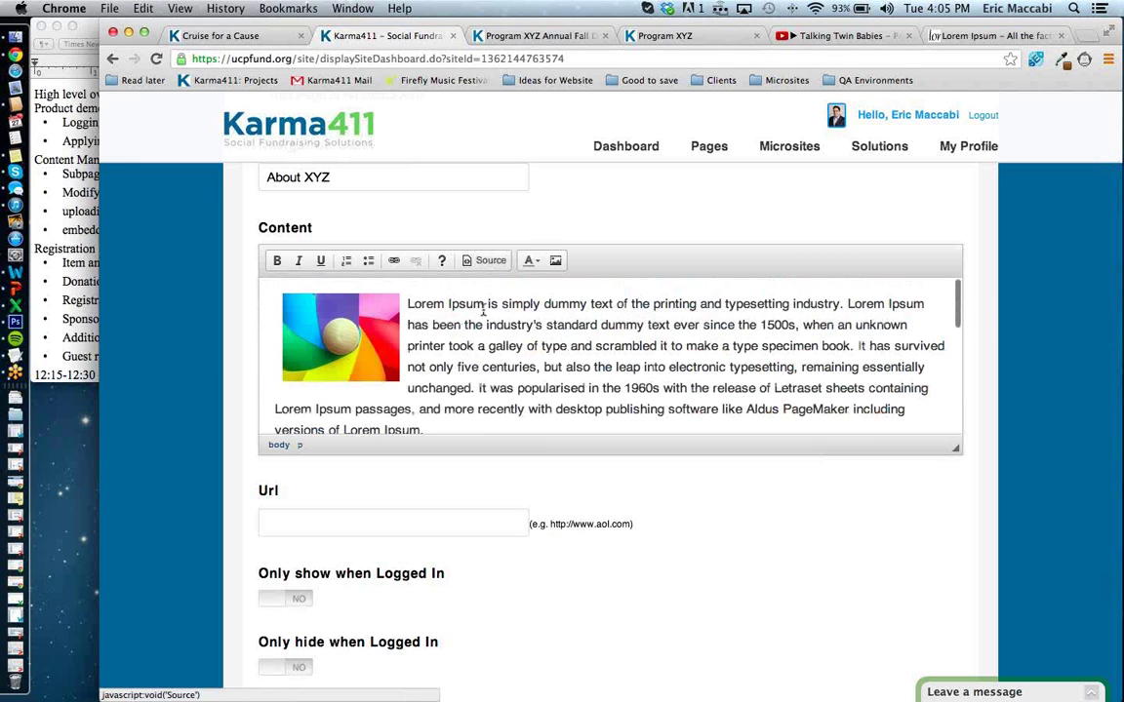
Cut the embedded YouTube video block out of the content.
scroll(479, 351, down, 3)
scroll(479, 348, down, 6)
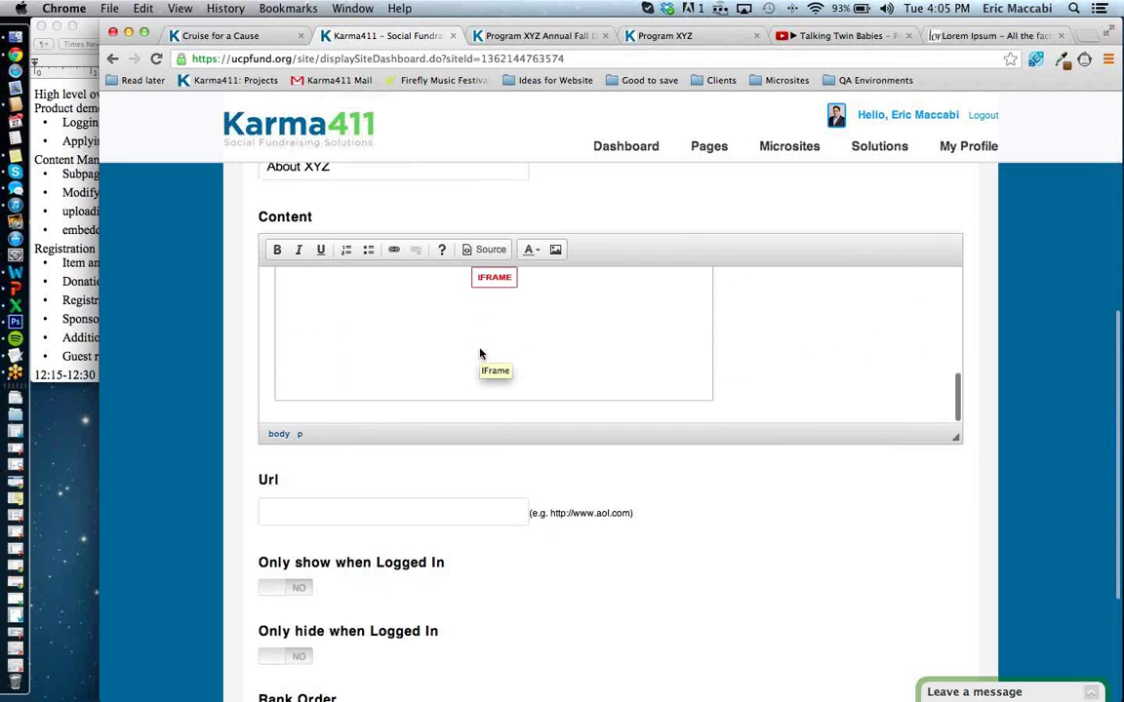
scroll(479, 351, down, 2)
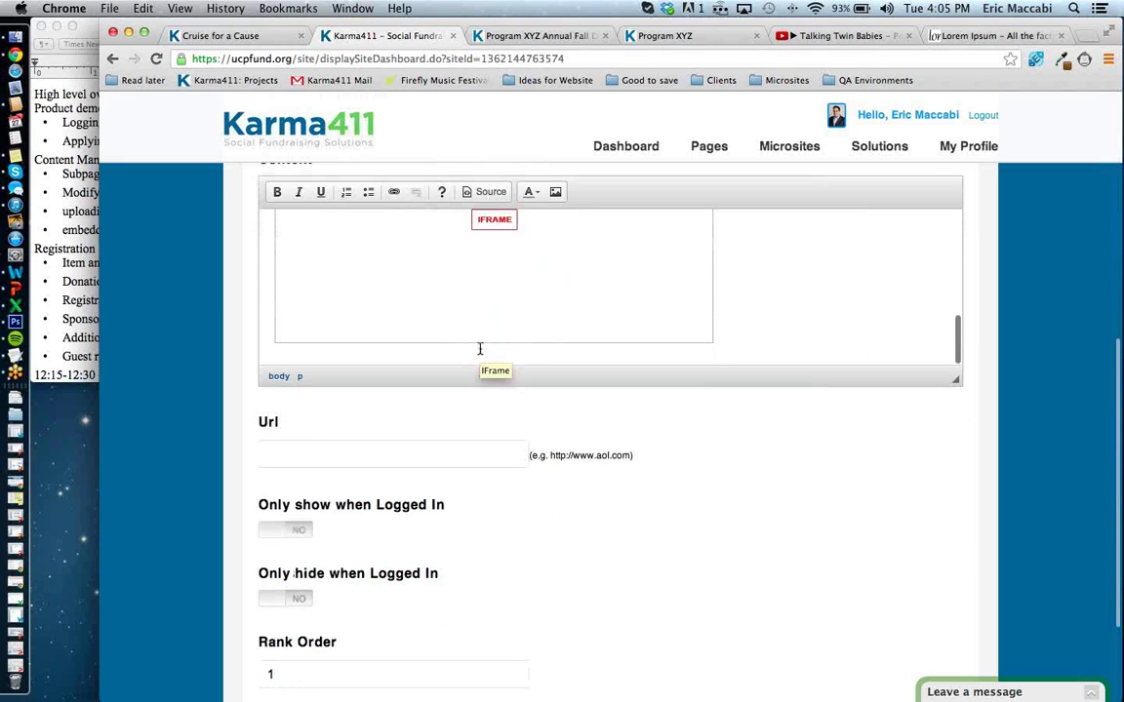
scroll(478, 348, up, 2)
click(478, 351)
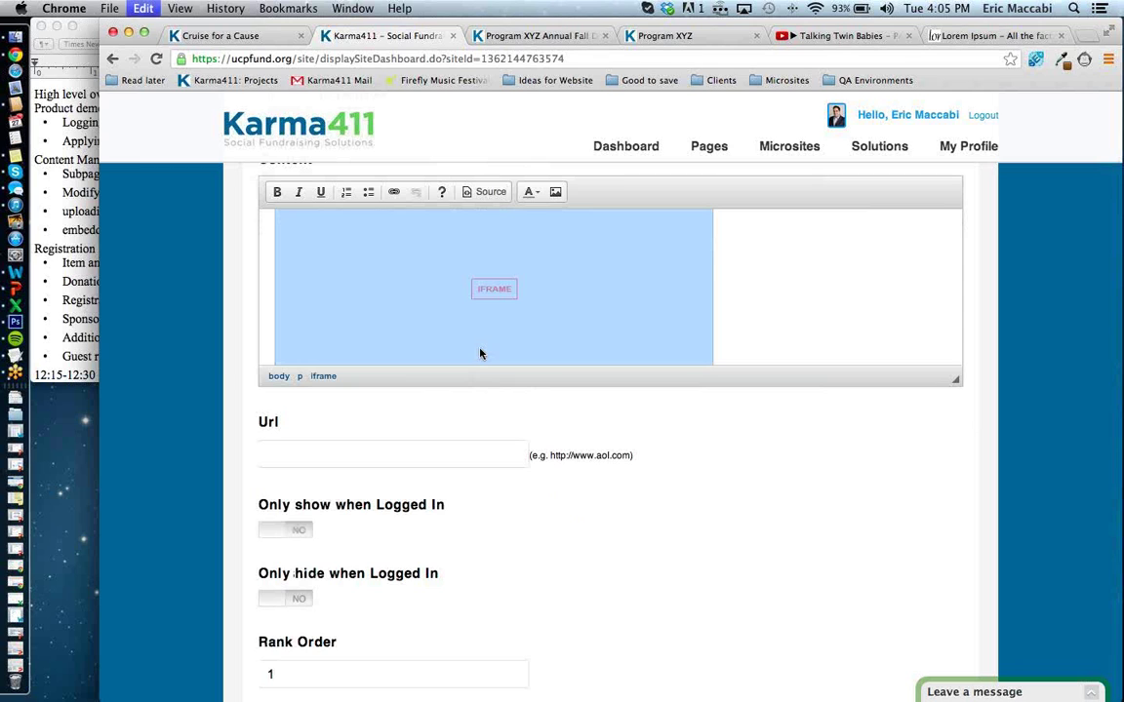
key(super+x)
Paste the YouTube video on a new line above the image and Lorem Ipsum text, removing the extra blank line.
scroll(479, 337, up, 3)
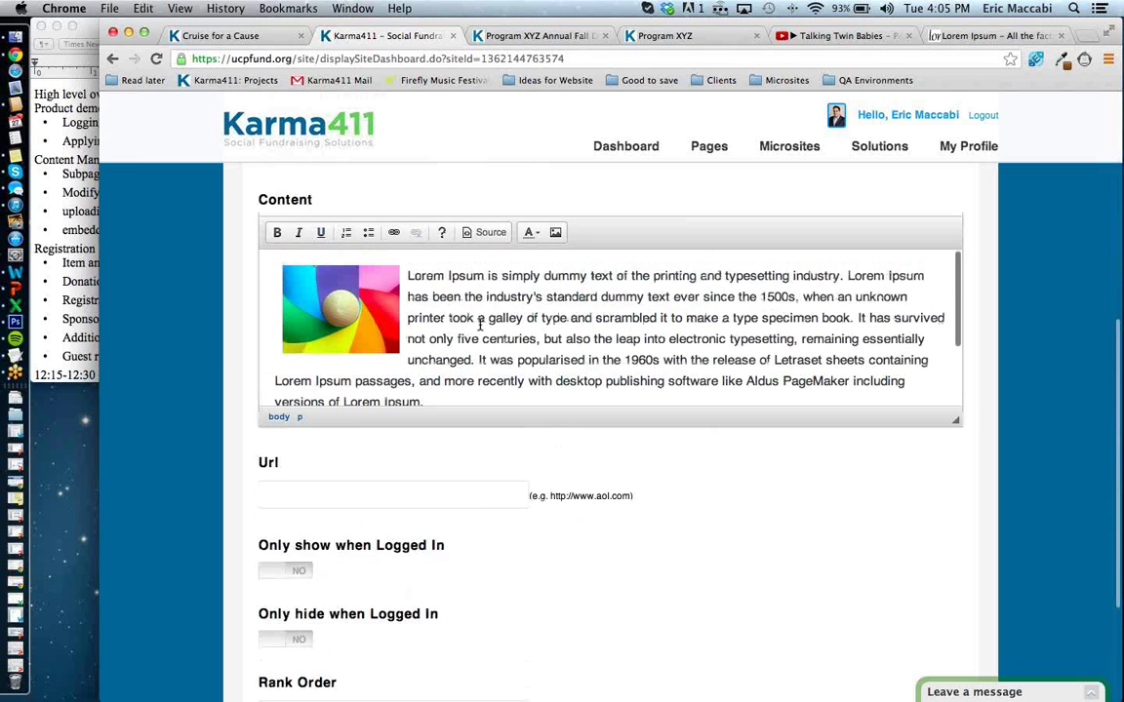
scroll(479, 327, up, 5)
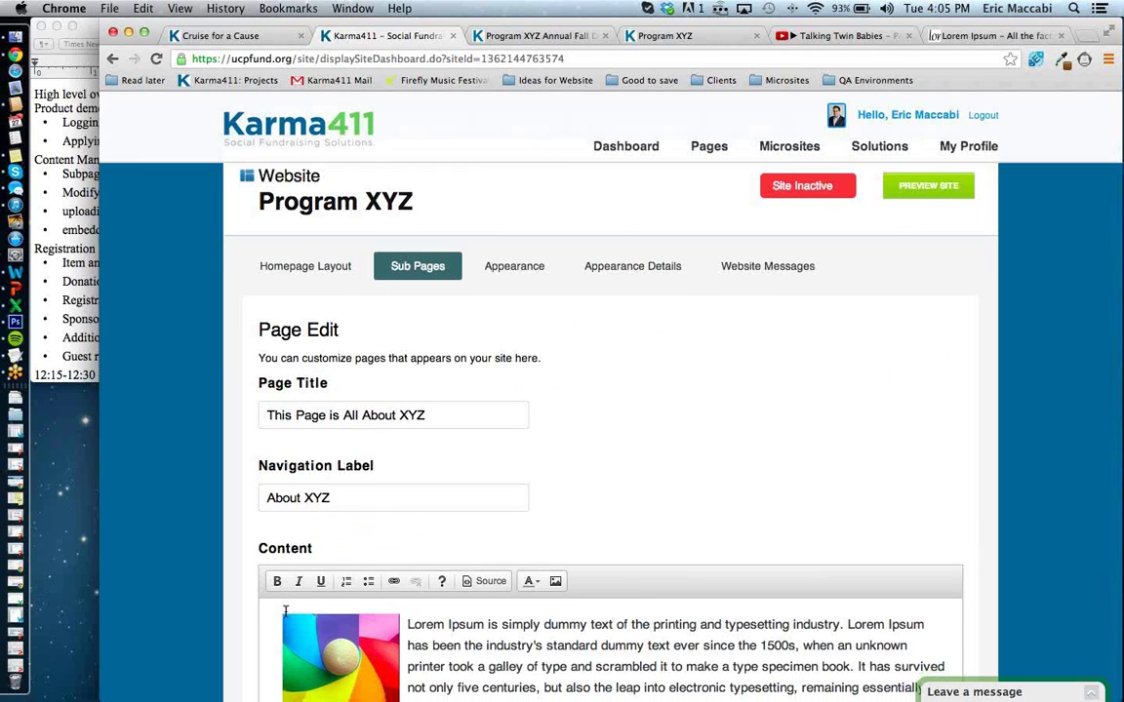
key(Return)
key(Return)
key(Return)
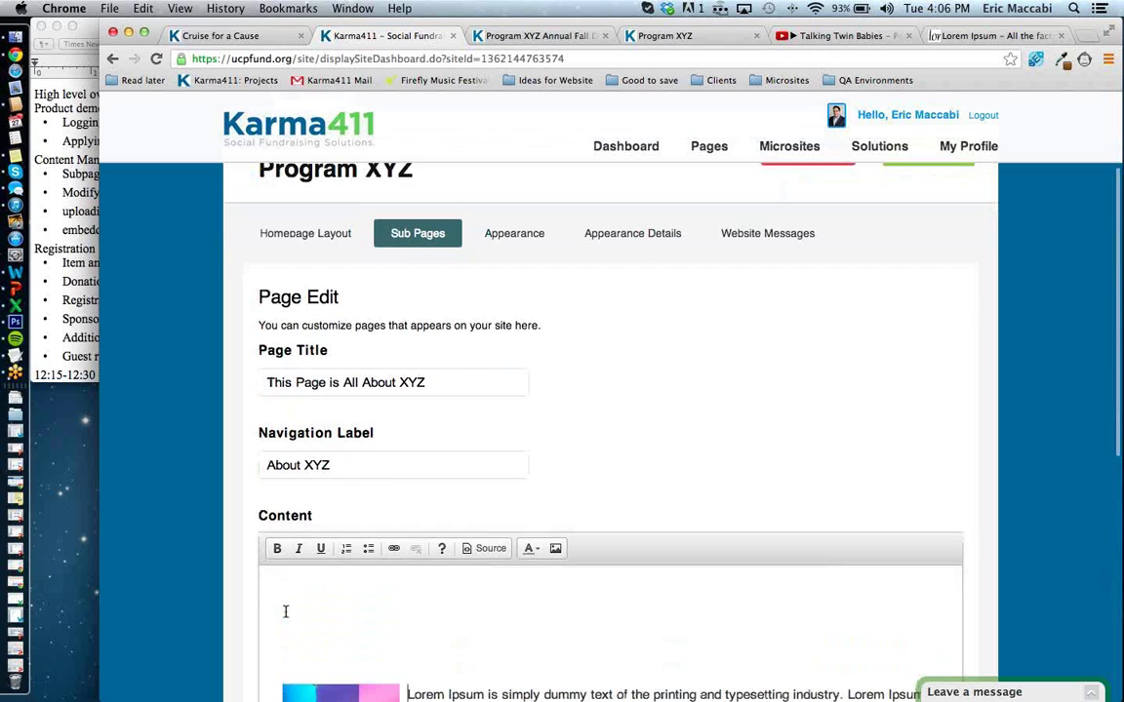
key(super+v)
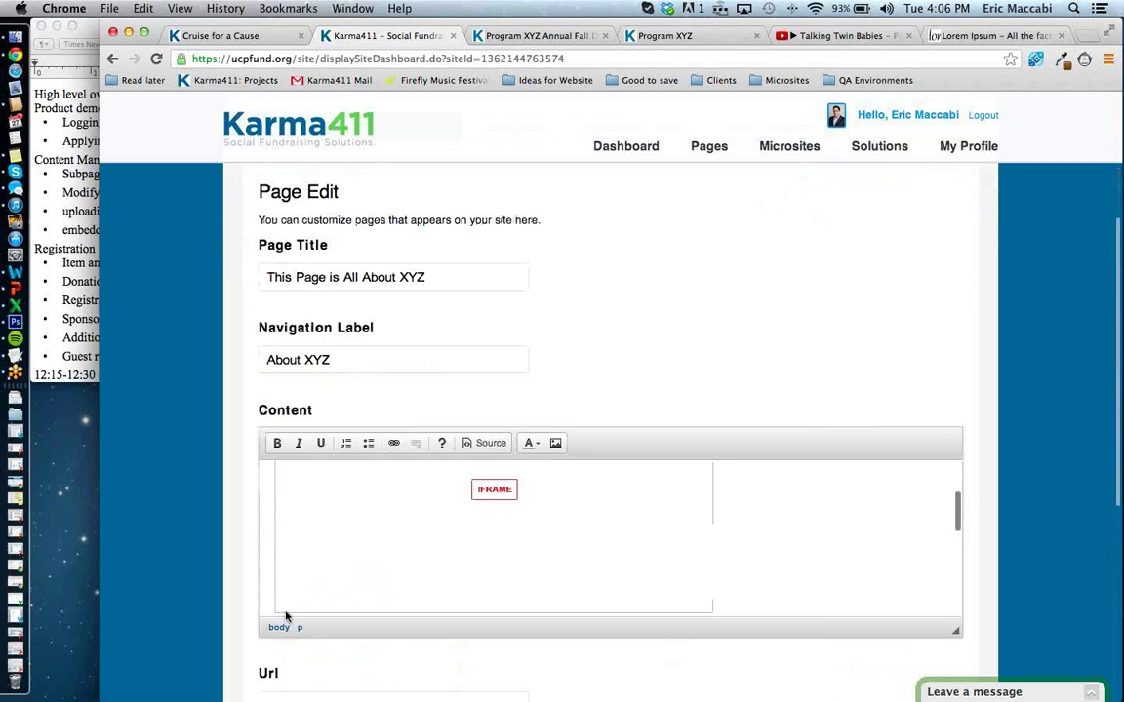
scroll(284, 610, down, 2)
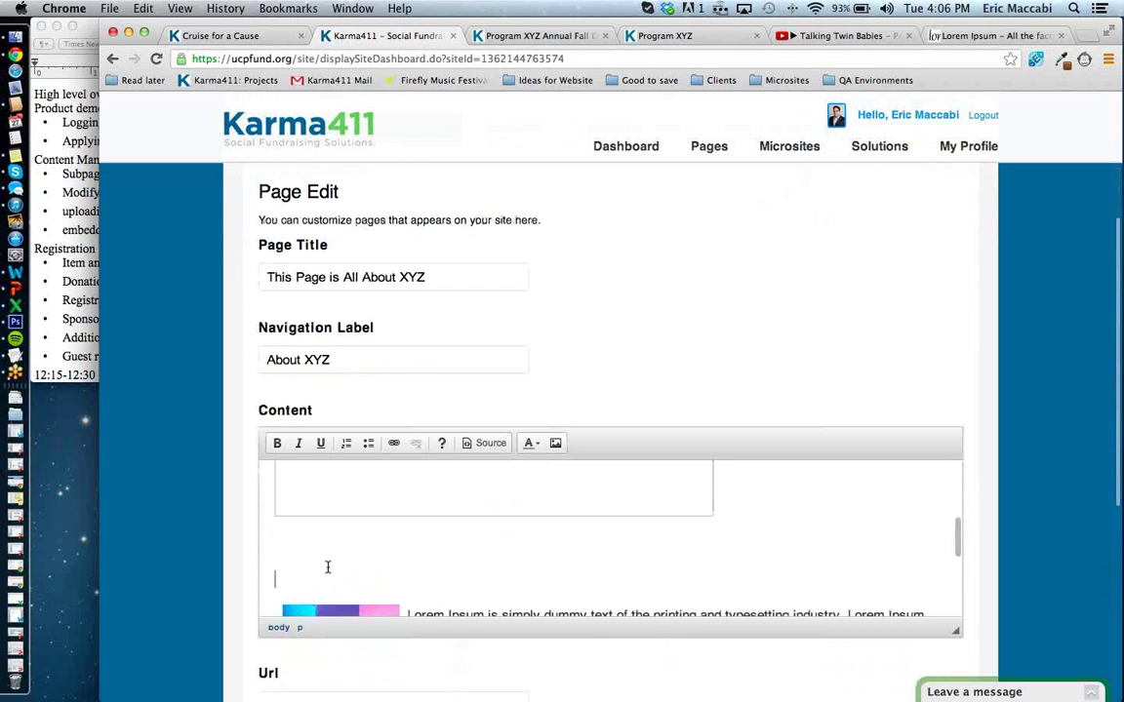
key(BackSpace)
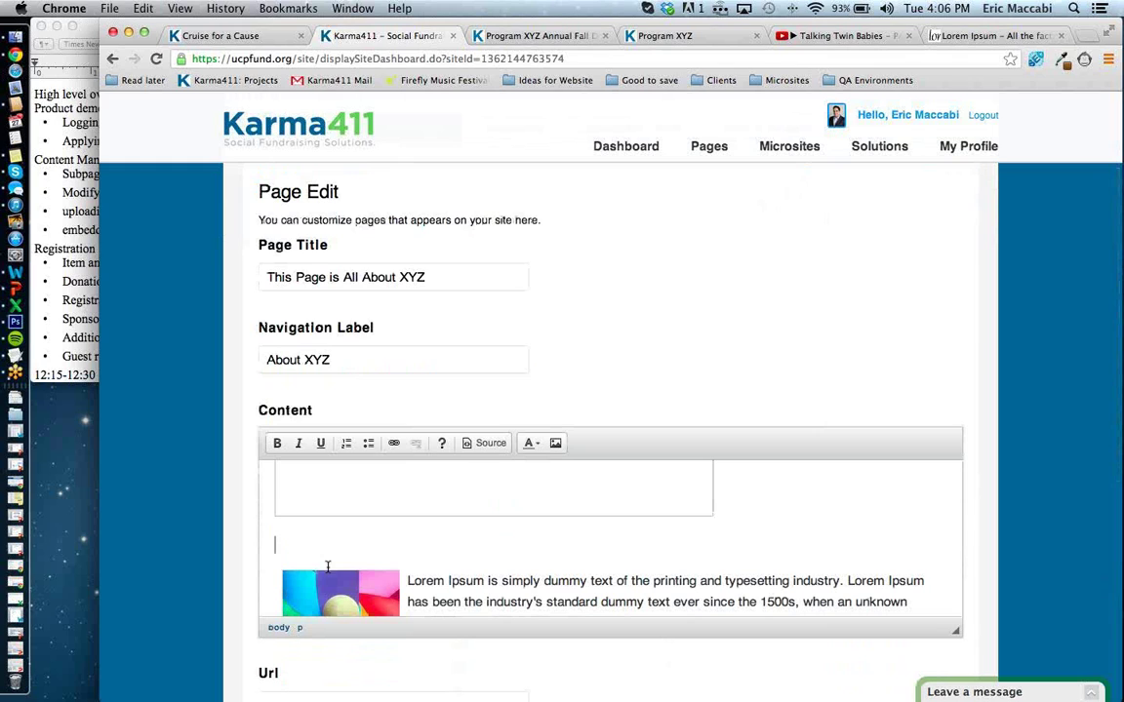
Save the About XYZ subpage.
scroll(208, 585, down, 2)
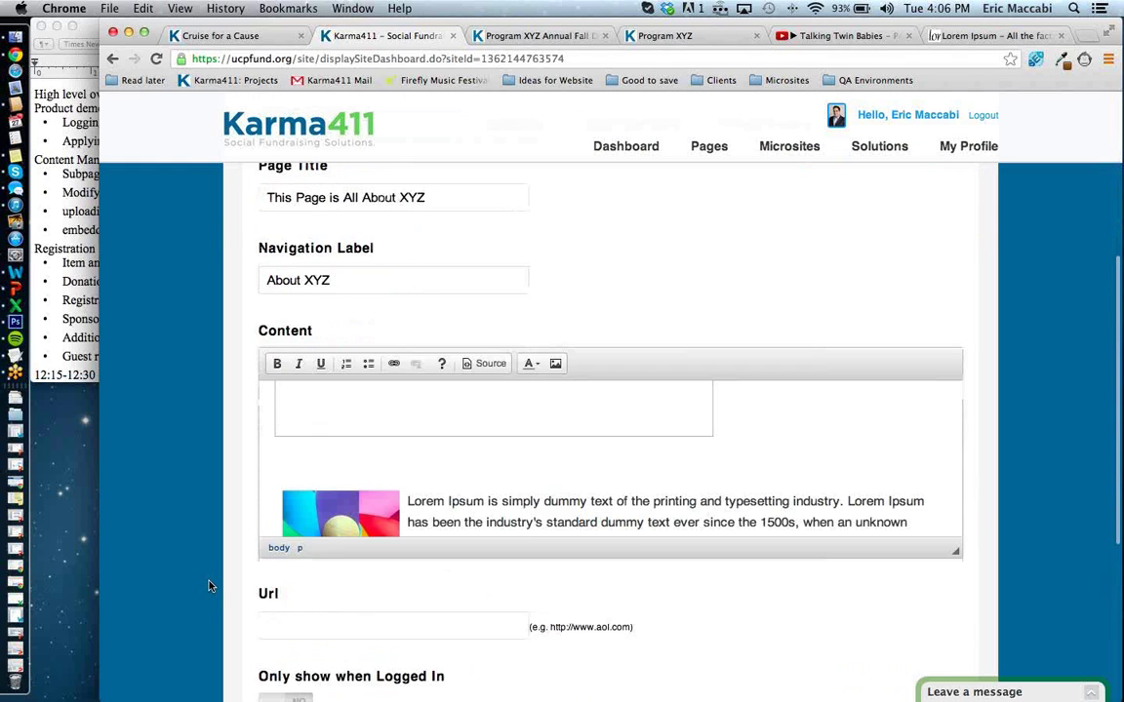
scroll(216, 566, down, 5)
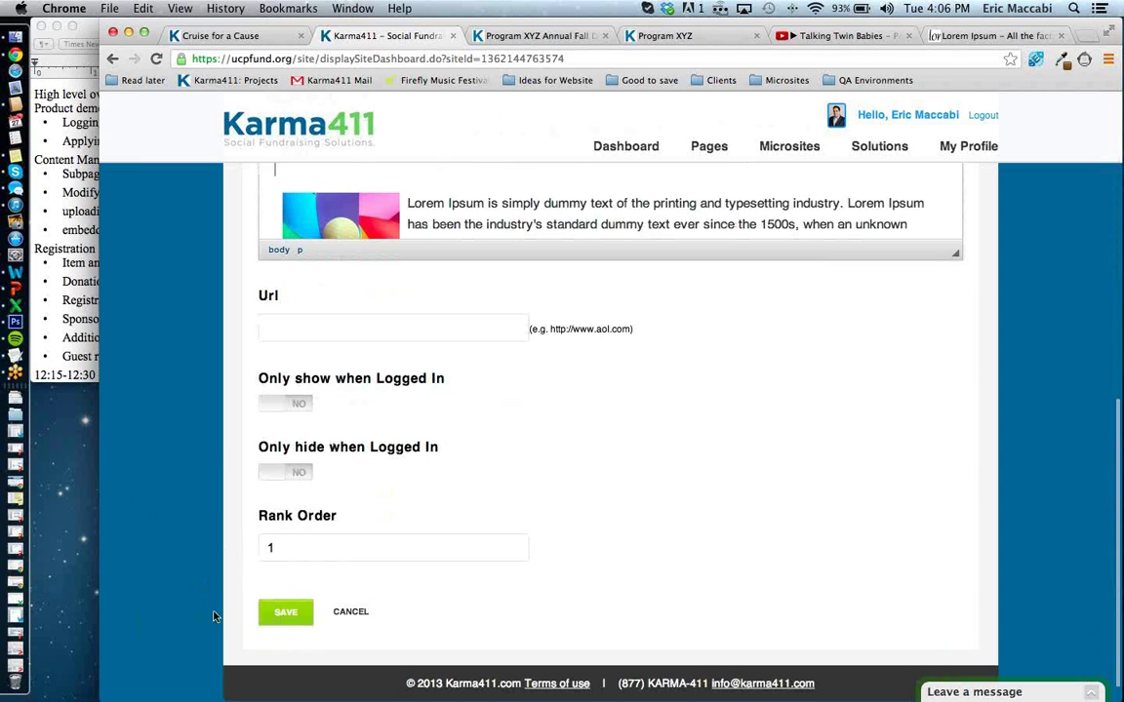
click(294, 619)
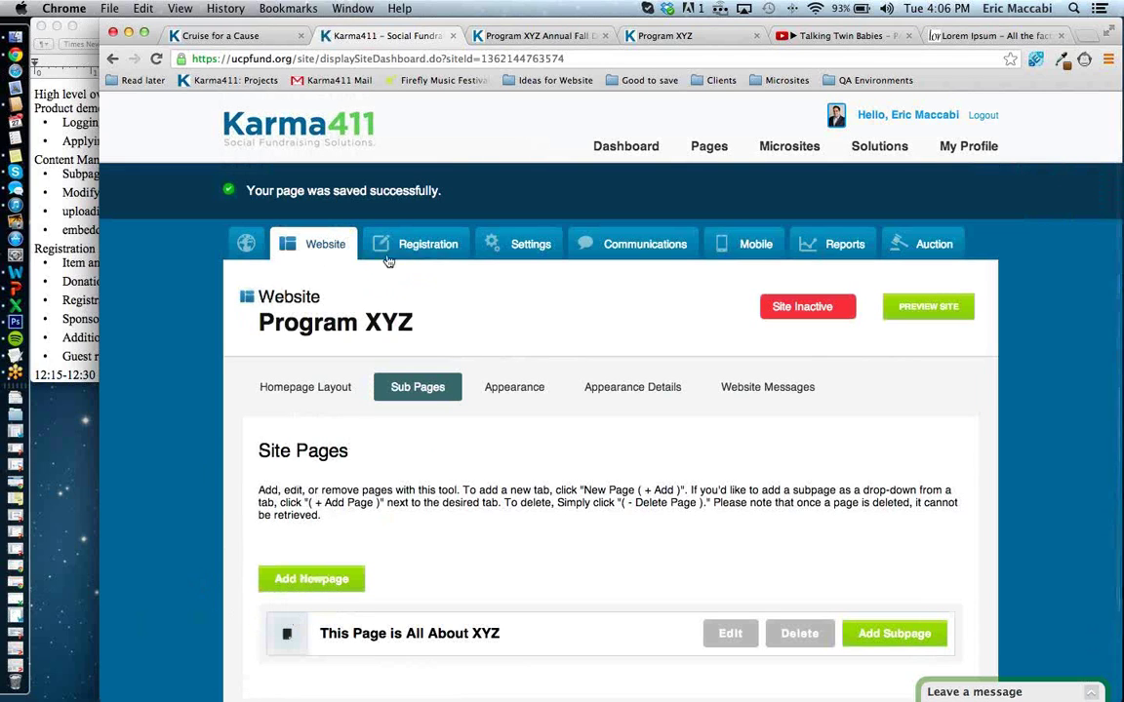
click(502, 37)
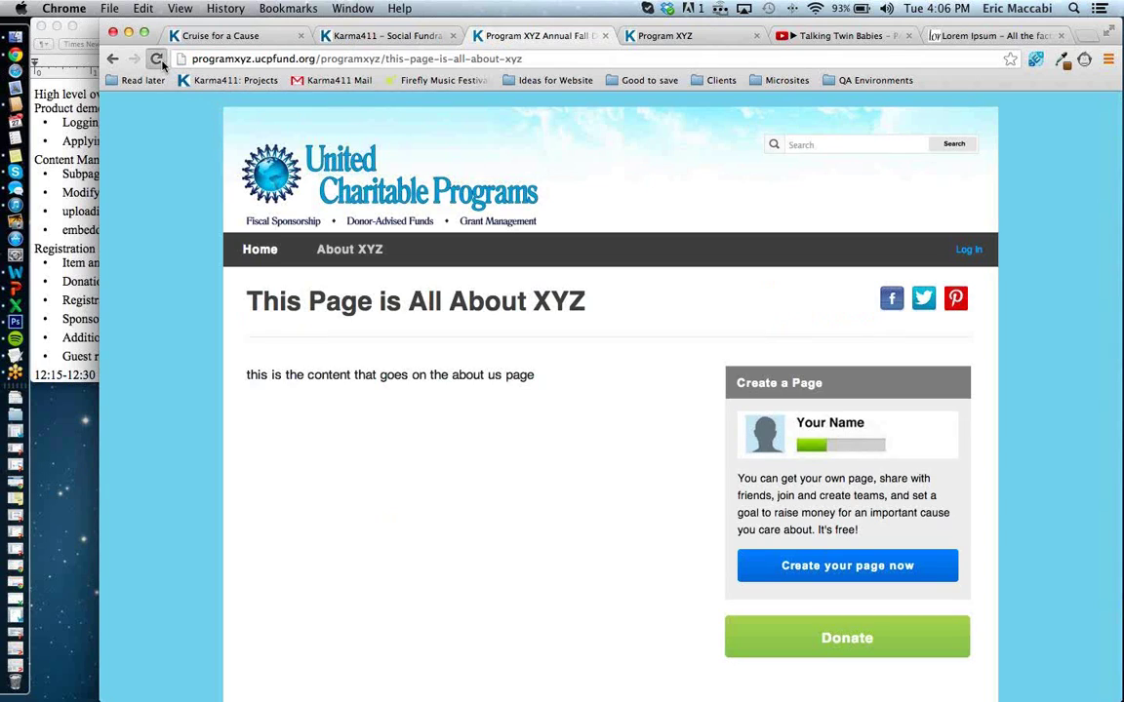
click(159, 60)
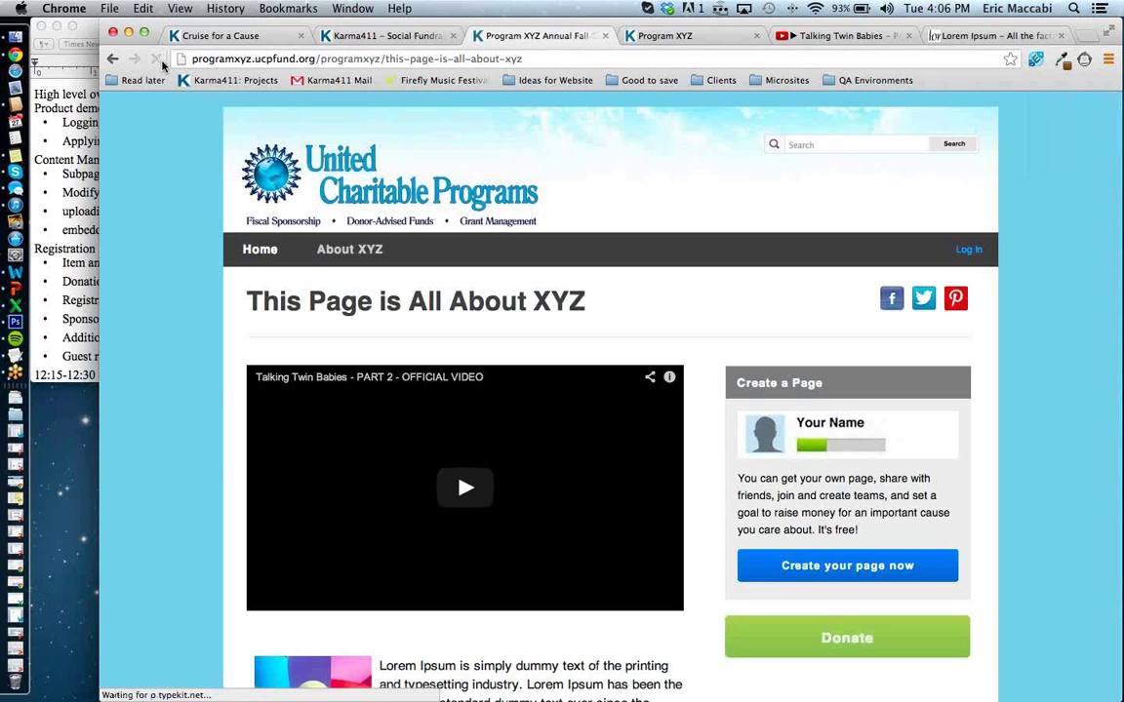
click(468, 490)
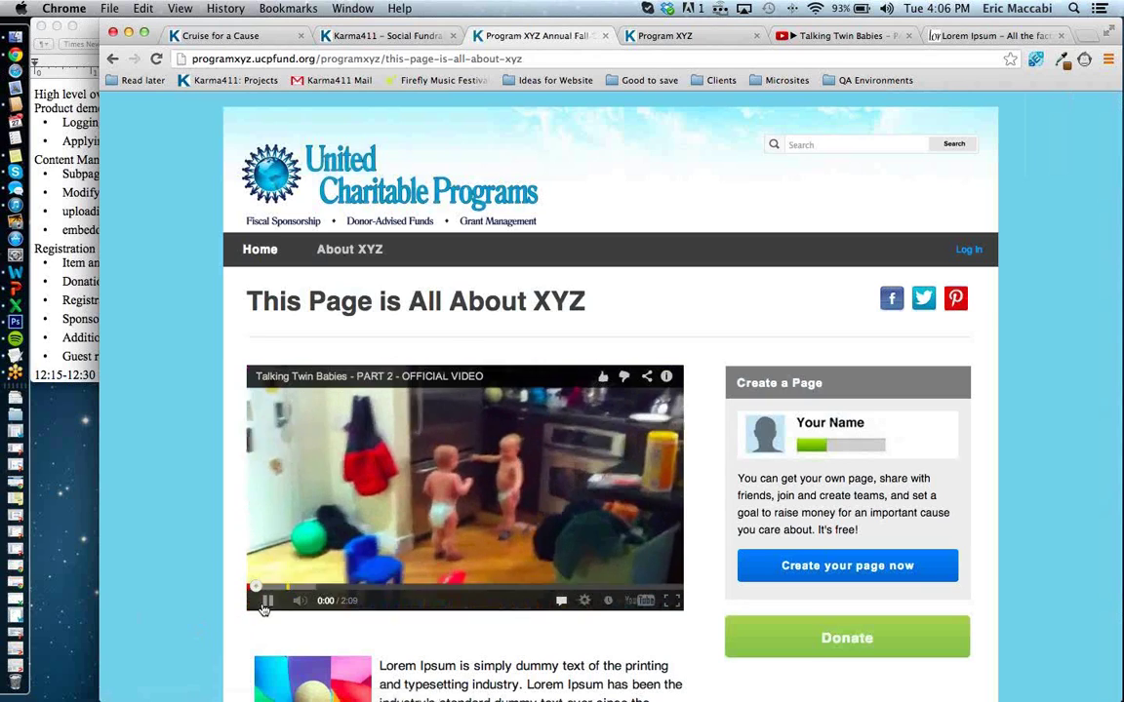
click(265, 601)
scroll(266, 609, down, 5)
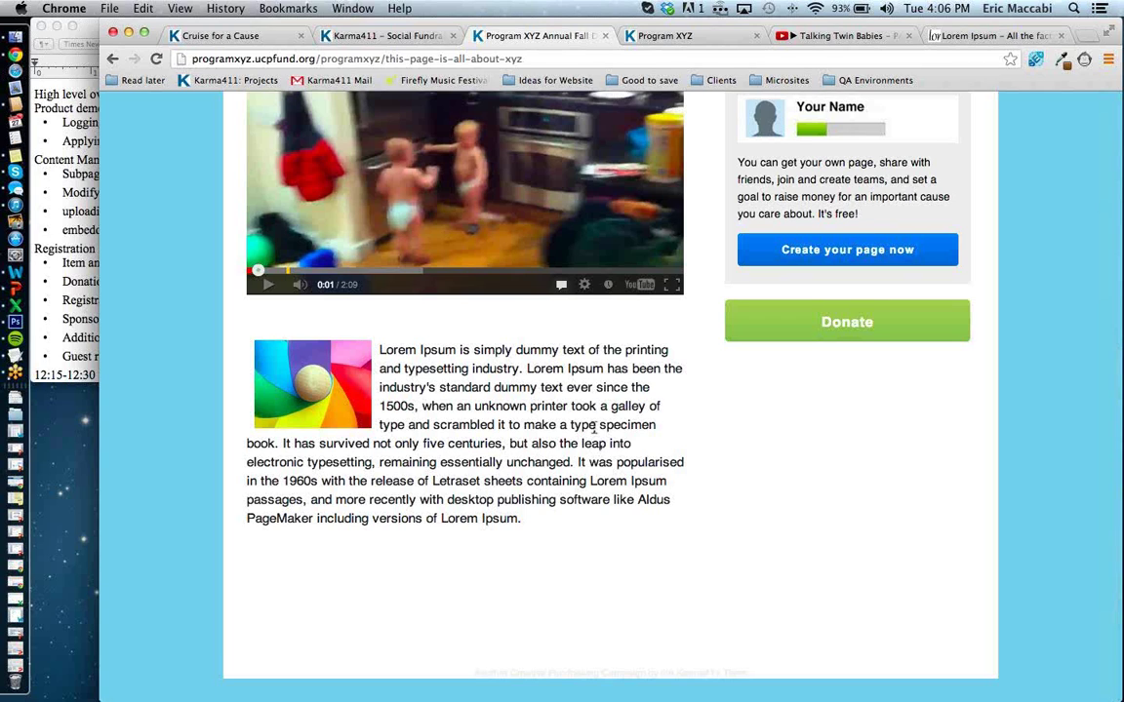
scroll(594, 434, up, 3)
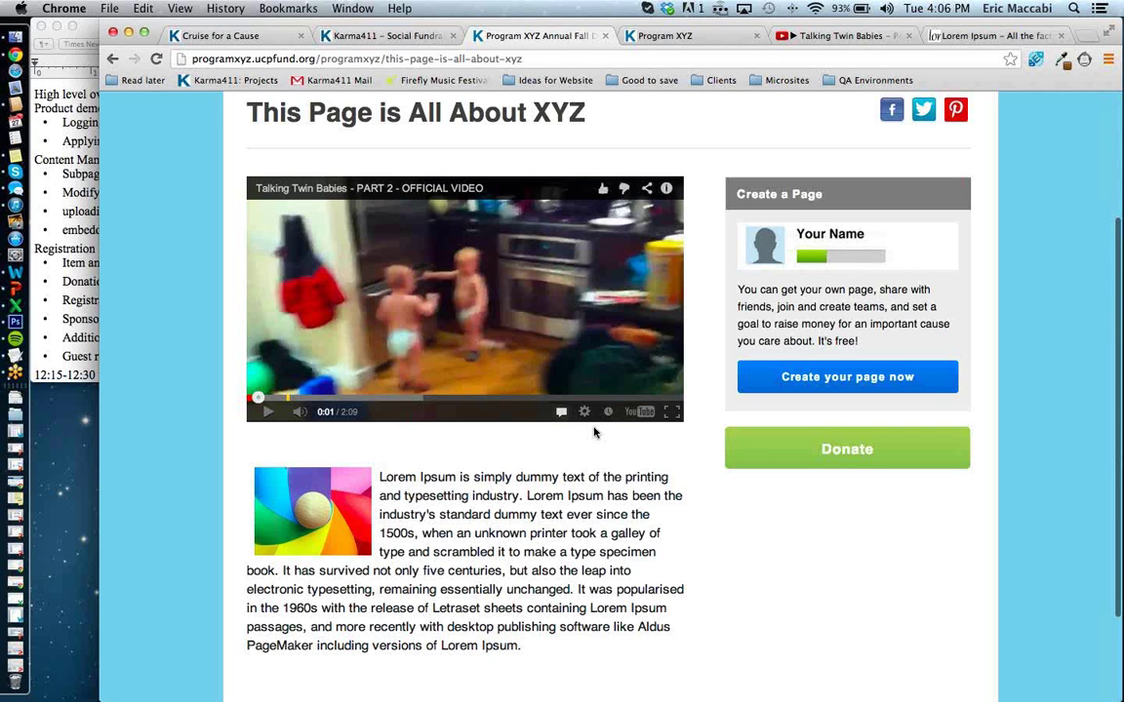
scroll(534, 383, up, 5)
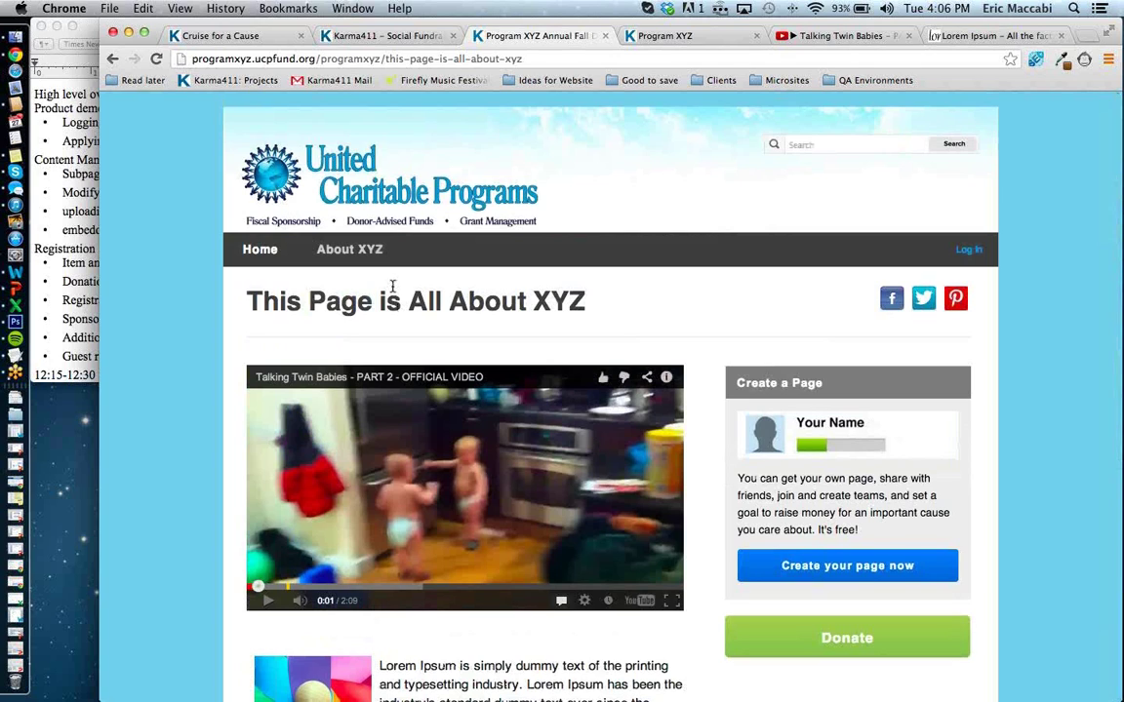
click(314, 32)
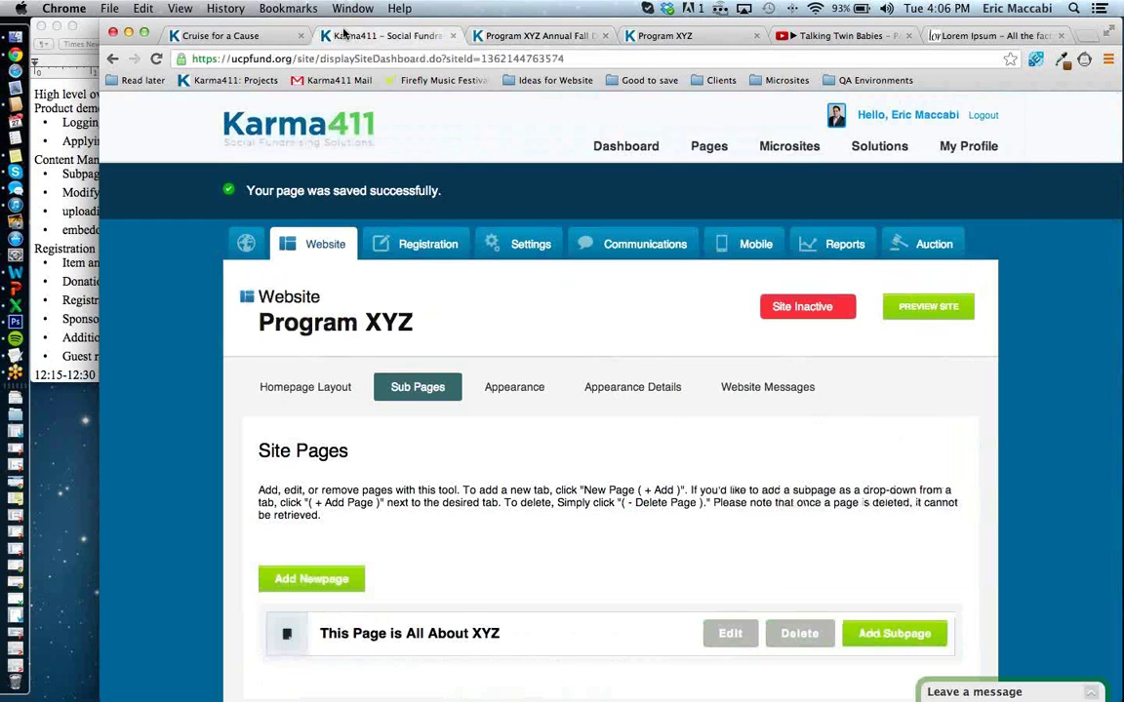
Show the Registration Packages list for the Program XYZ Annual Fall Dinner.
click(396, 239)
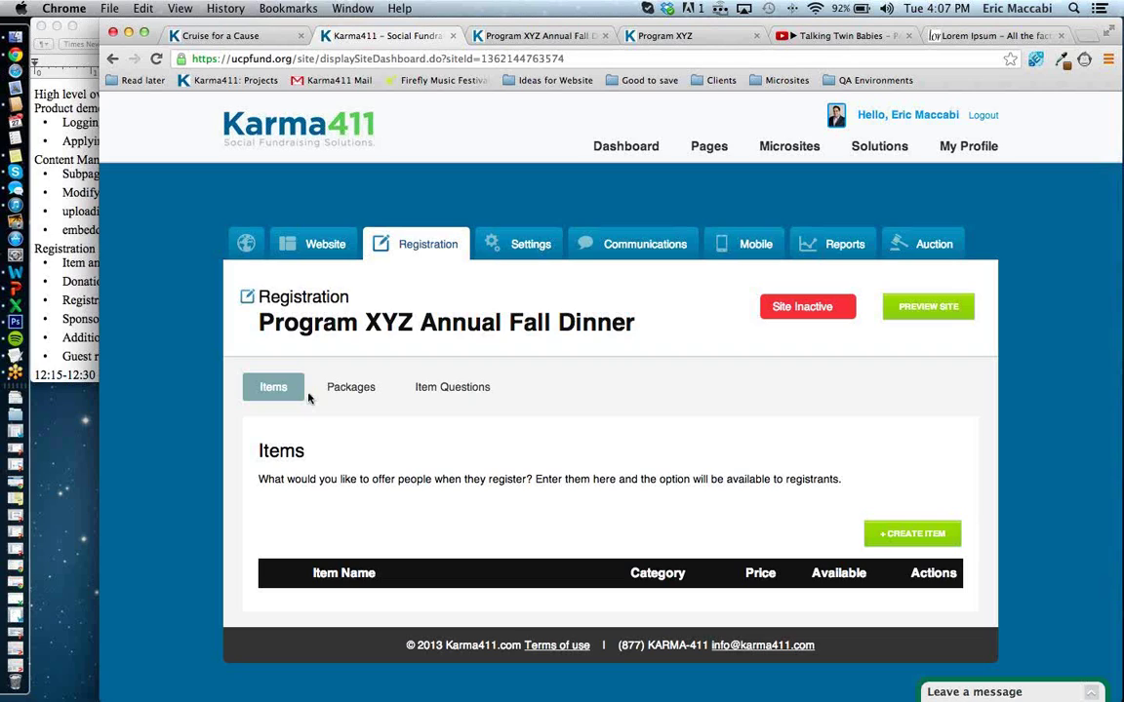
click(321, 396)
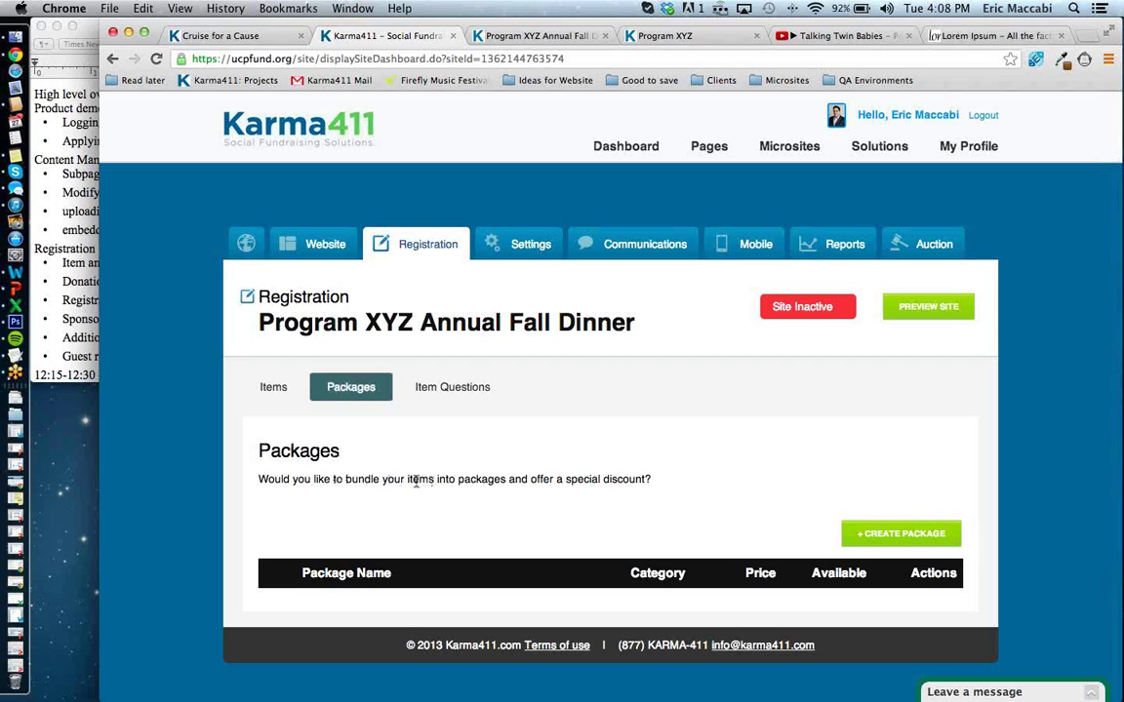
Open the Item Questions page for the Program XYZ Annual Fall Dinner registration.
click(431, 390)
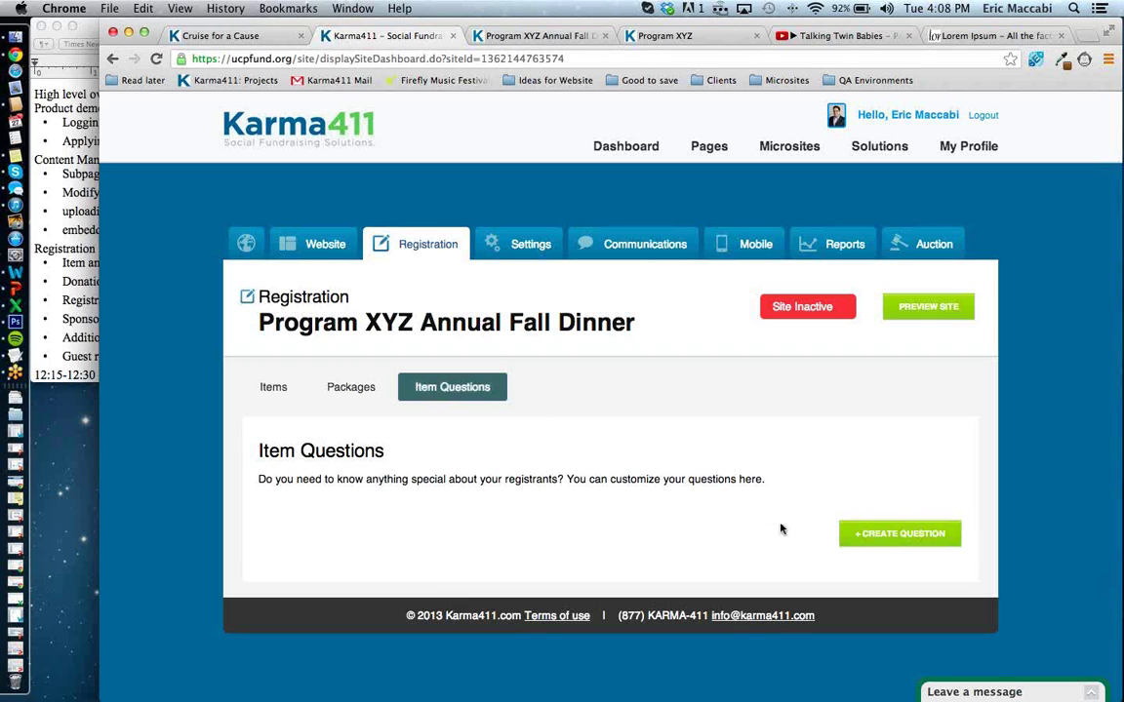
Create a new question worded 'Meal choice' and set its type to Multiple-choice 3.
click(868, 534)
click(708, 528)
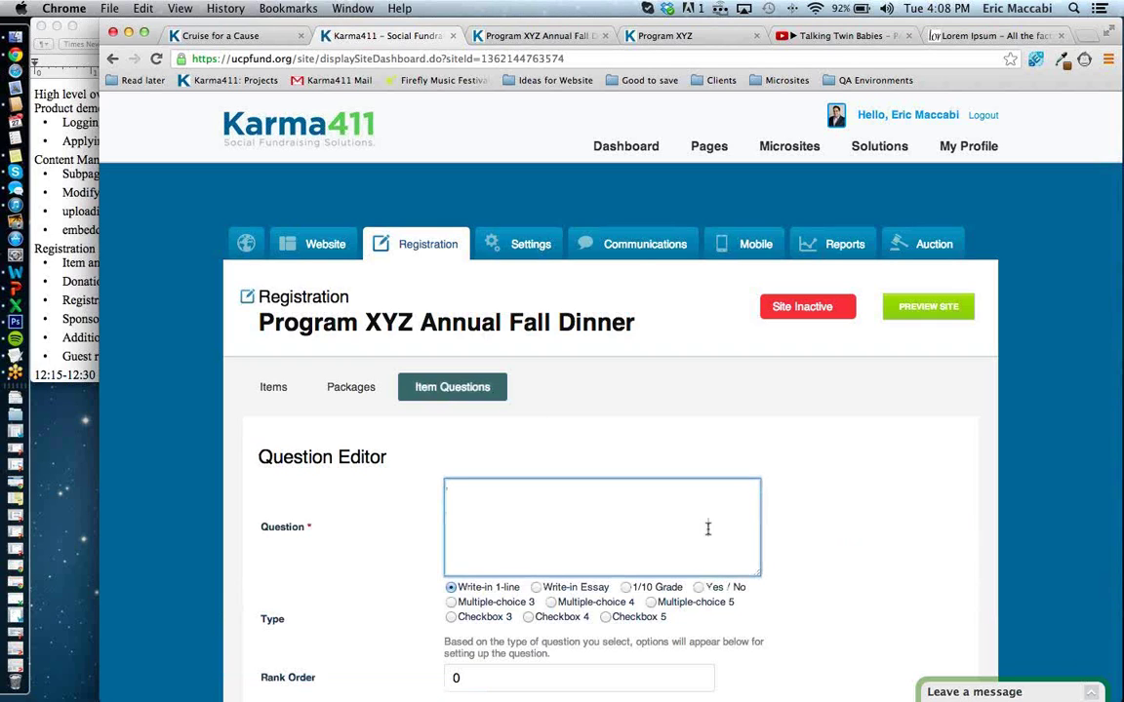
text(Meal choice)
click(451, 602)
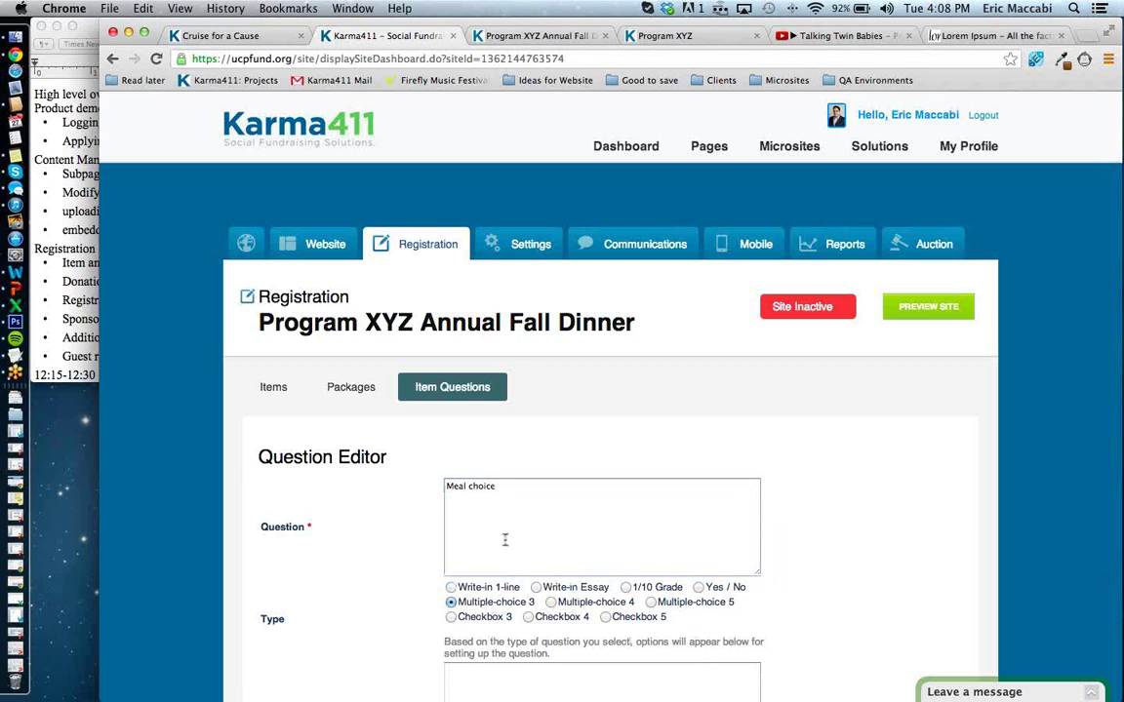
scroll(484, 512, down, 3)
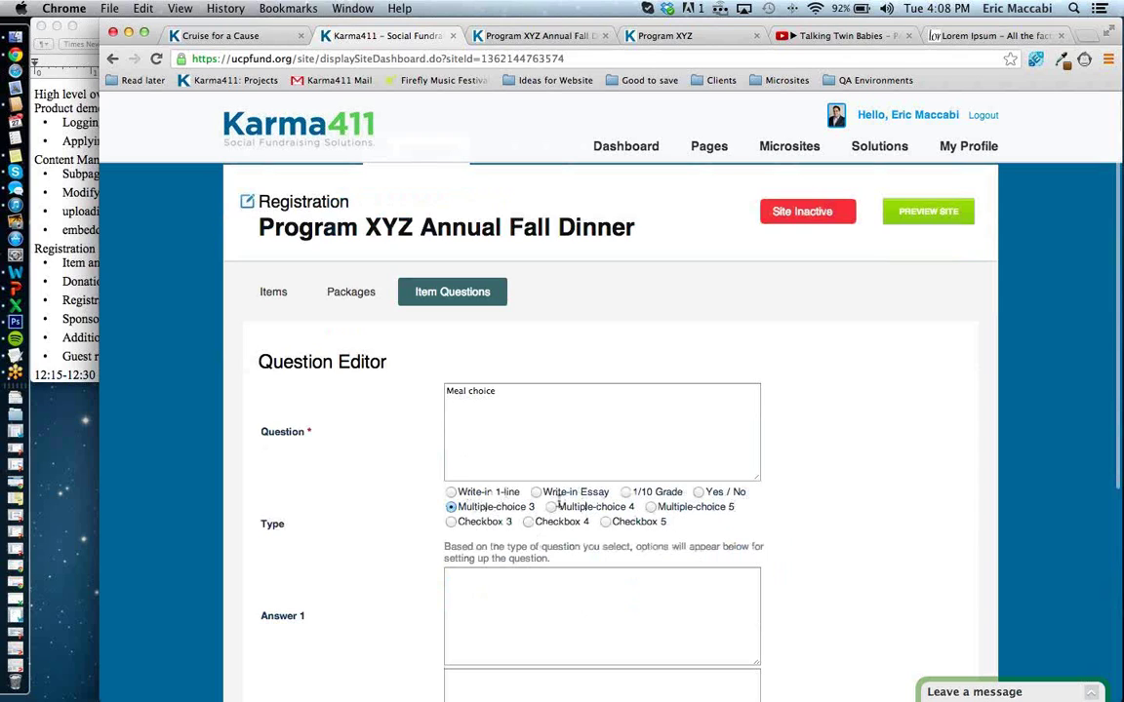
click(469, 495)
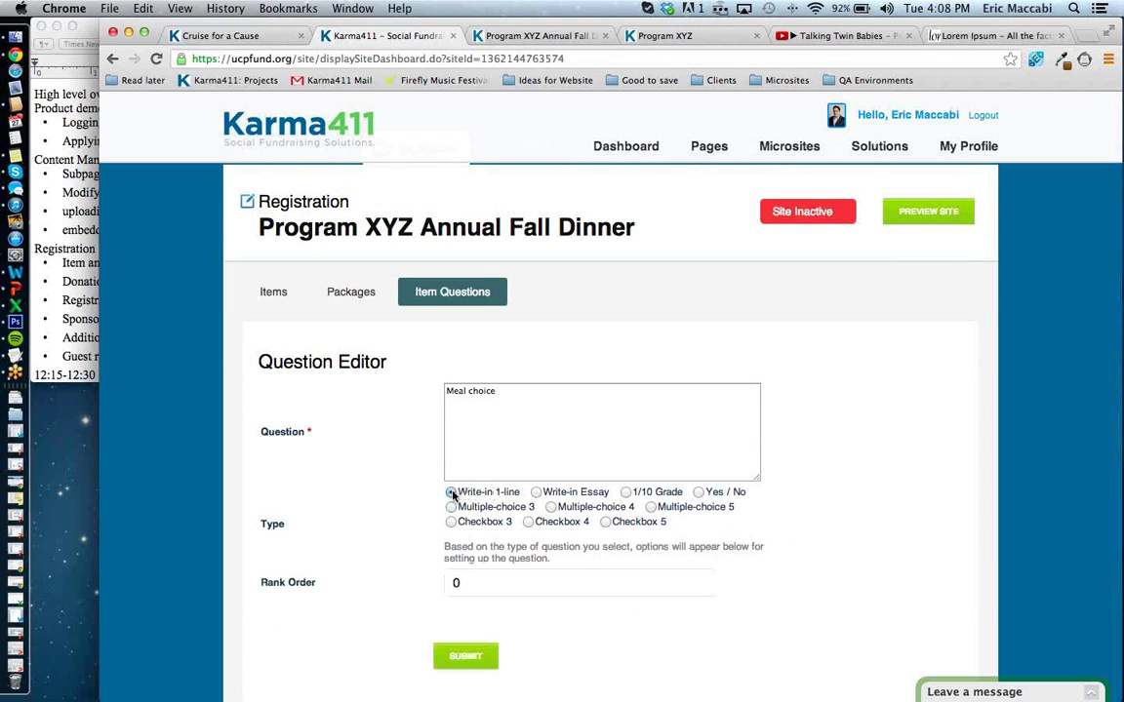
click(536, 493)
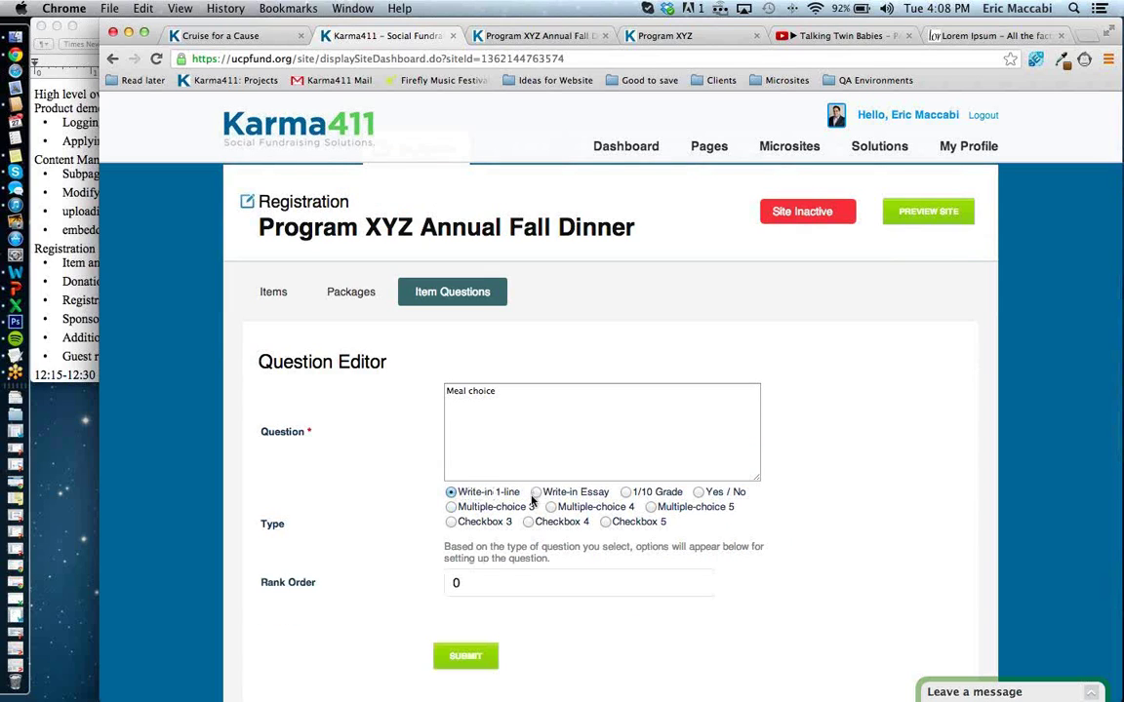
click(450, 492)
click(452, 507)
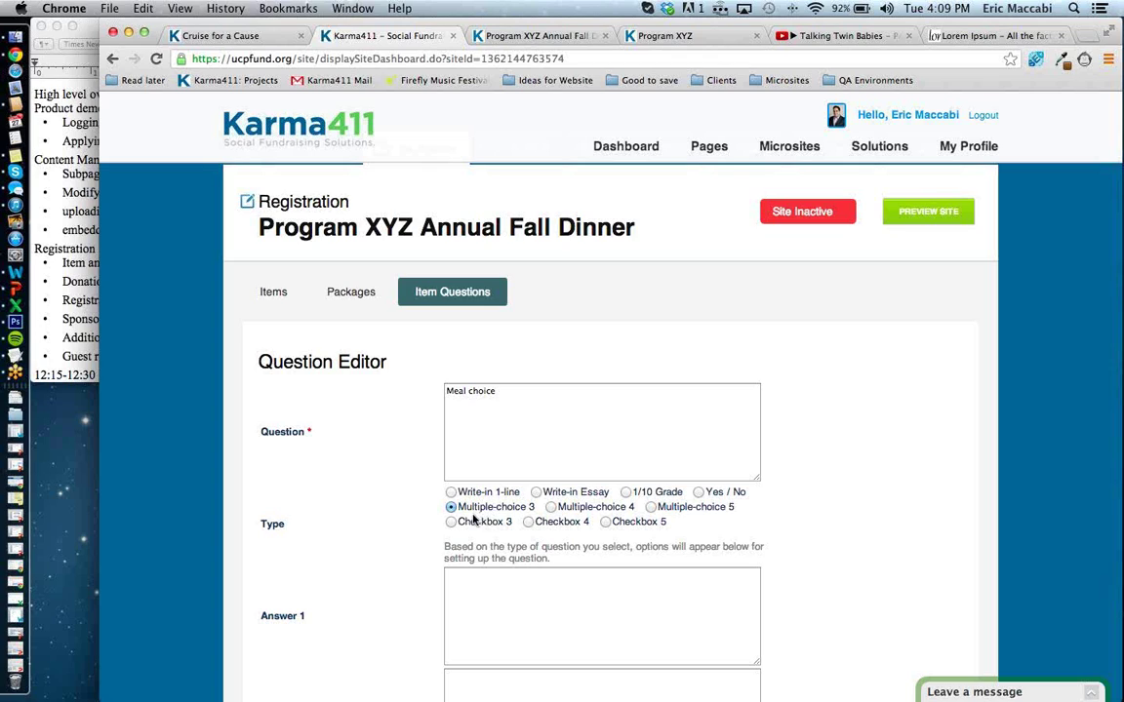
Enter the answers Steak, Chicken and a vegetarian Pasta option for Meal choice.
click(482, 580)
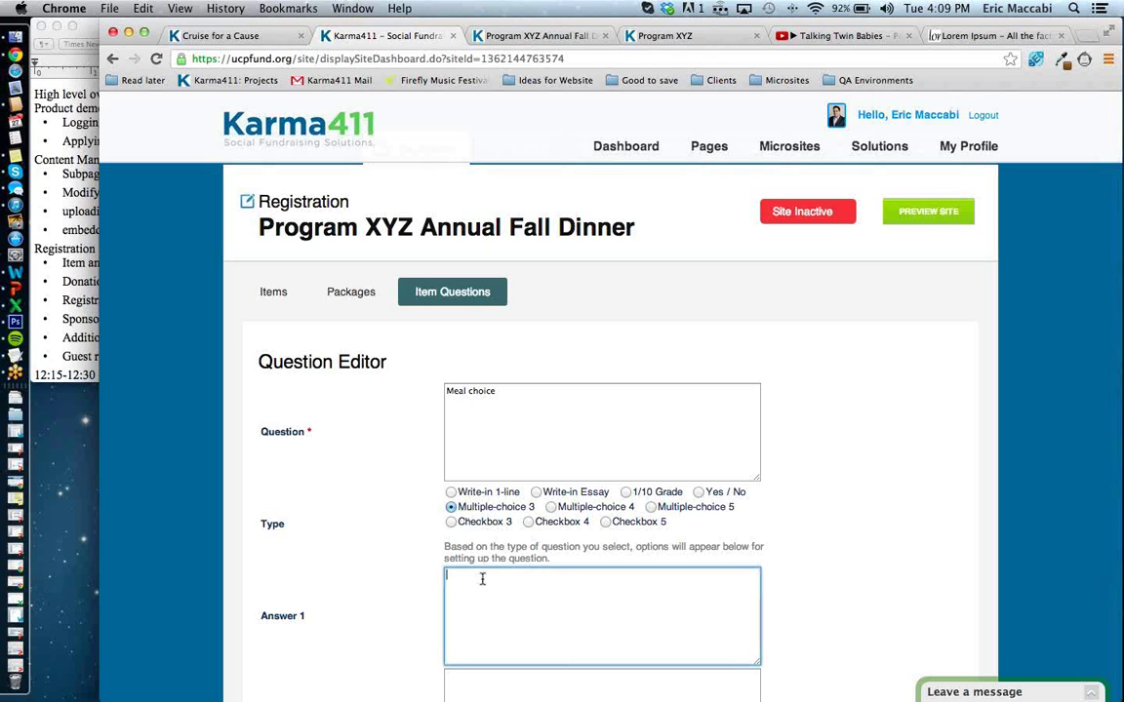
text(Steak)
key(Tab)
text(C)
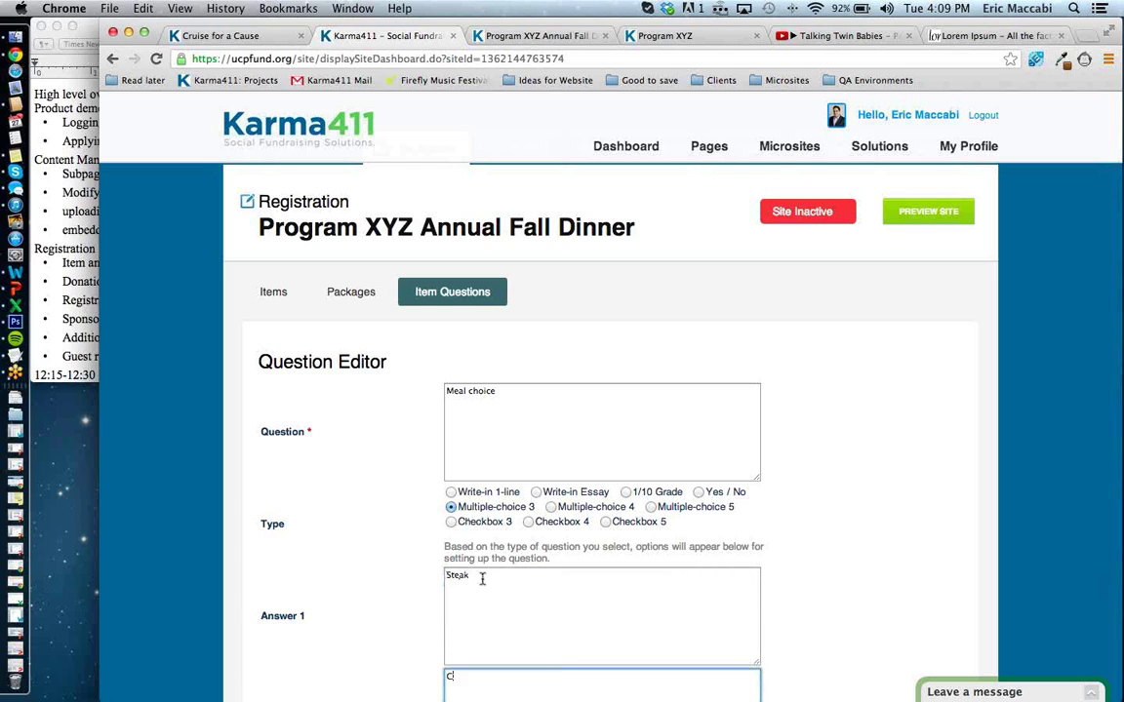
text(hicken)
key(Tab)
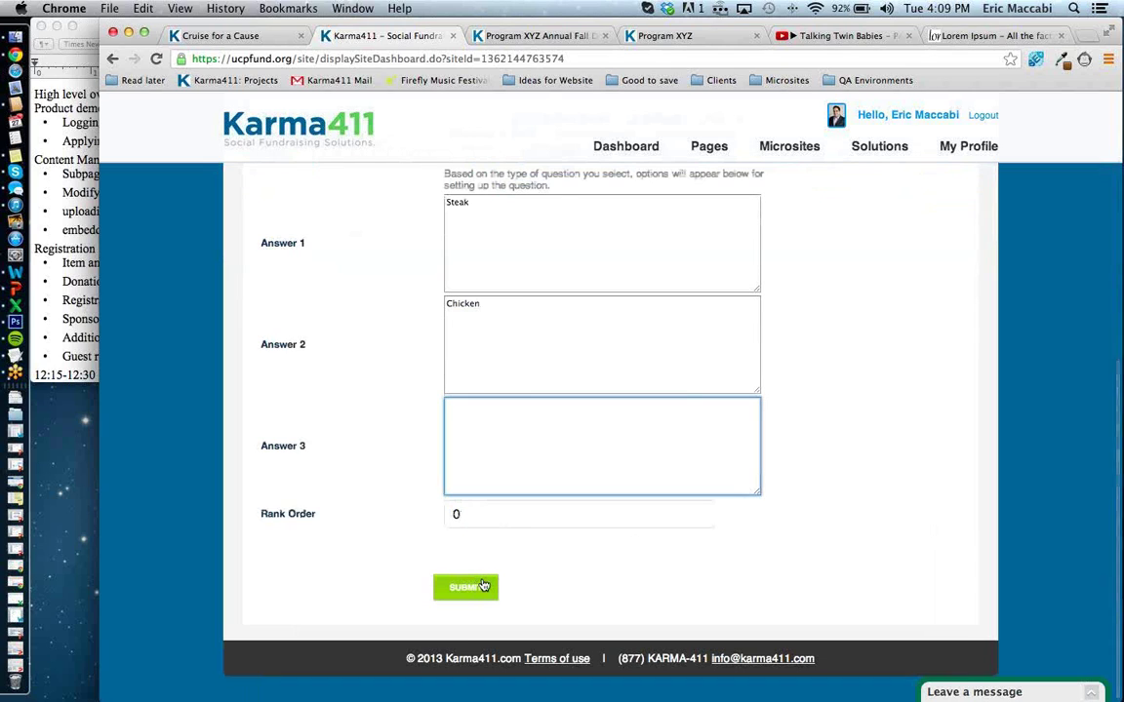
text(Pa)
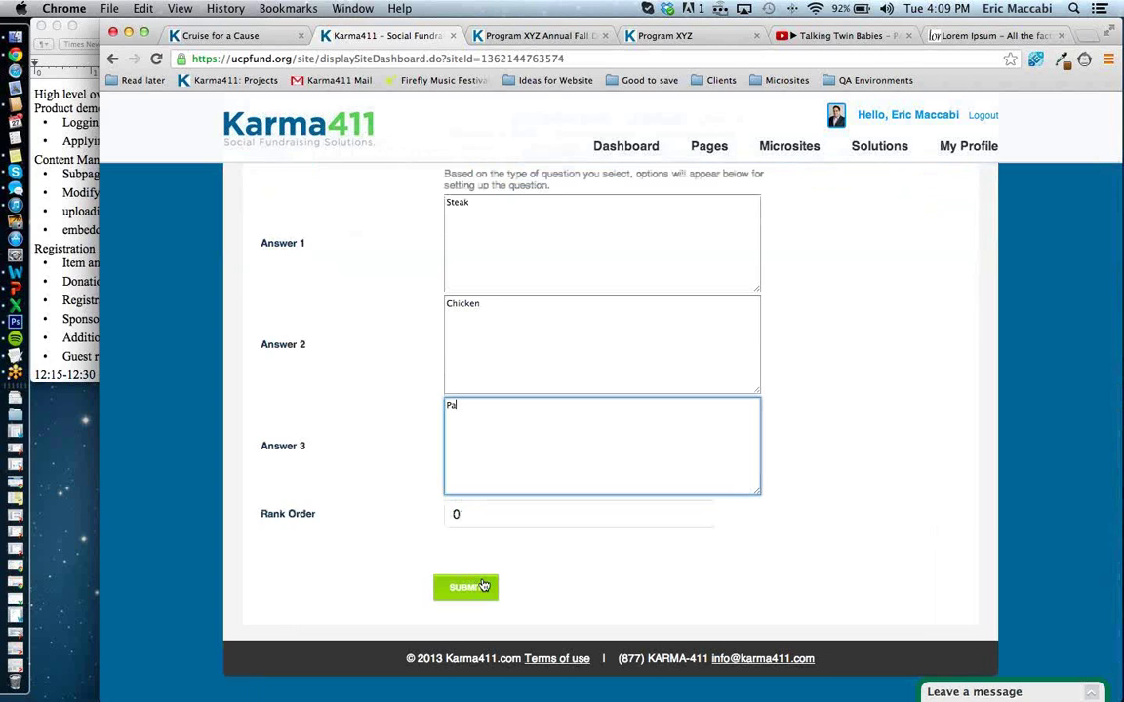
text(sta)
click(447, 413)
text(Vegitarean)
click(478, 406)
key(BackSpace)
text(i)
key(BackSpace)
text(e)
click(417, 508)
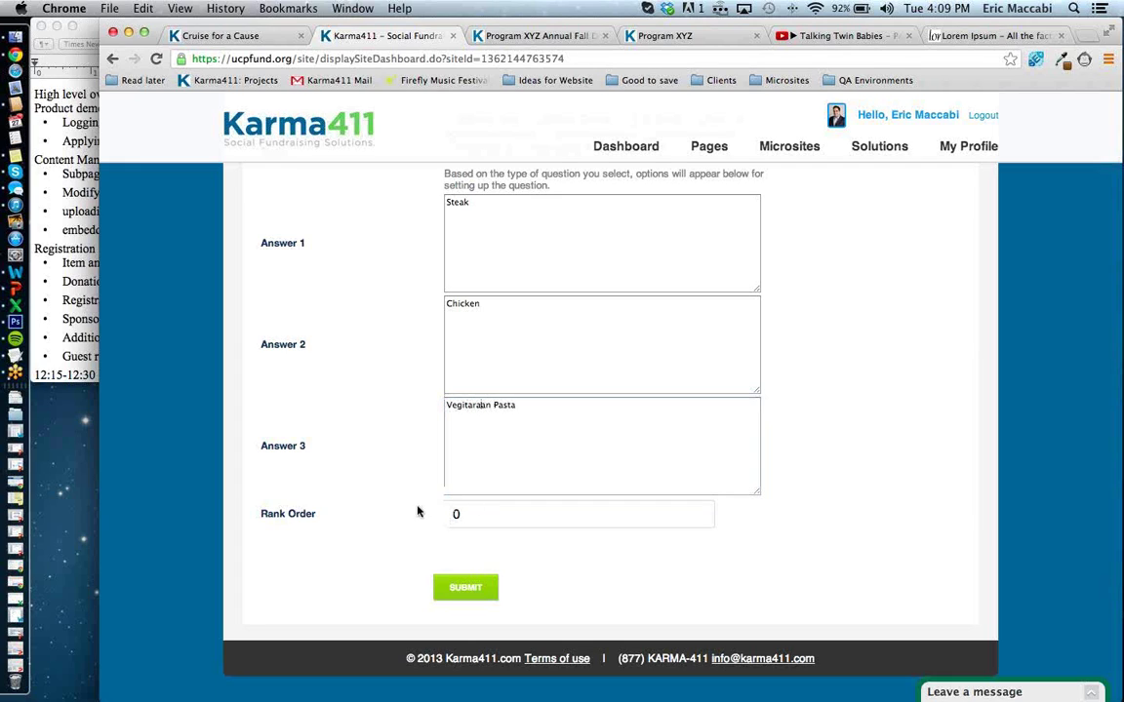
Set rank order to 1, shorten the third answer to 'Vegi Pasta', and submit.
click(477, 517)
drag(469, 517, 448, 518)
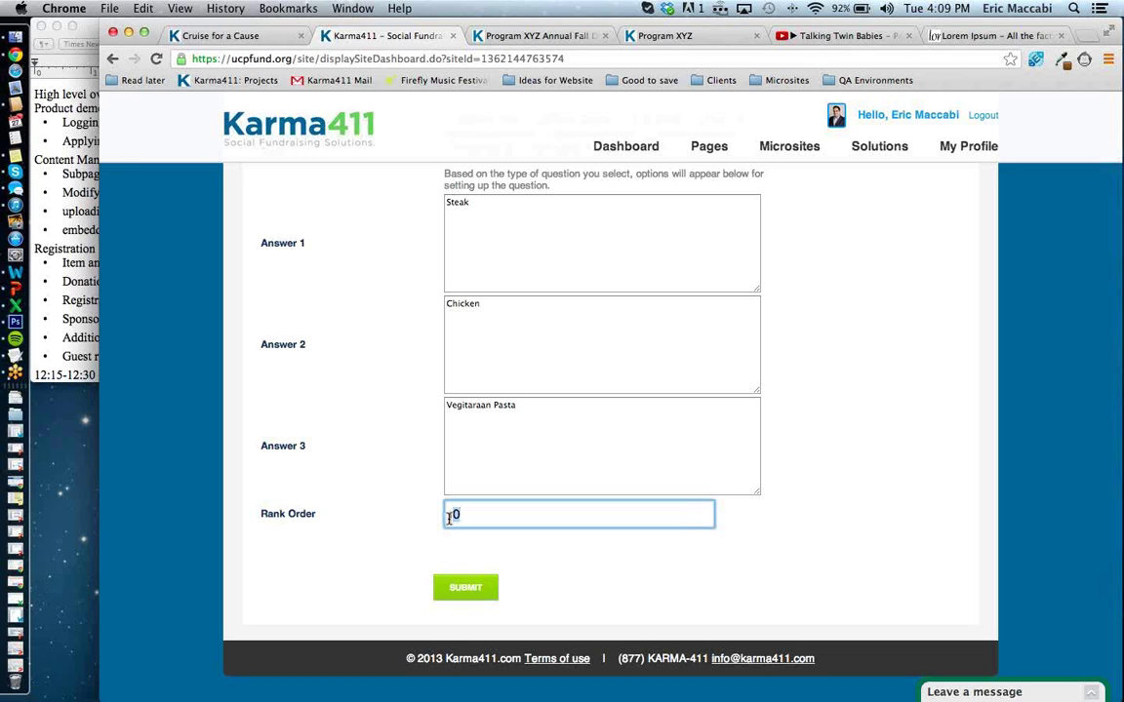
text(1)
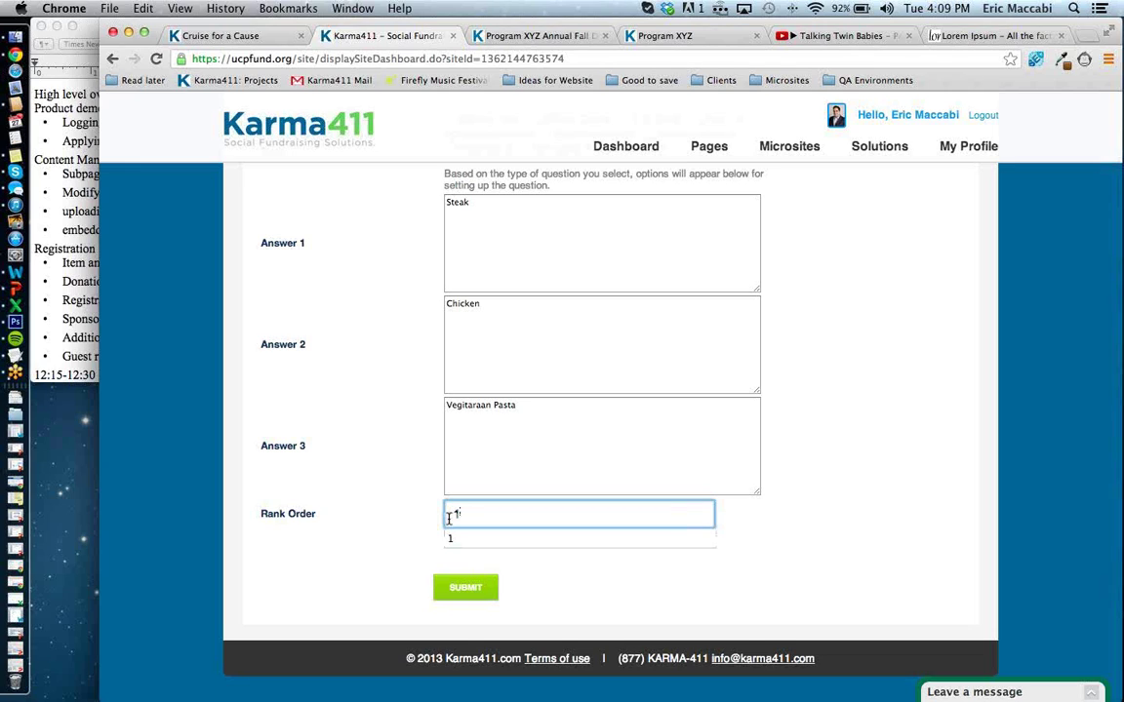
click(436, 524)
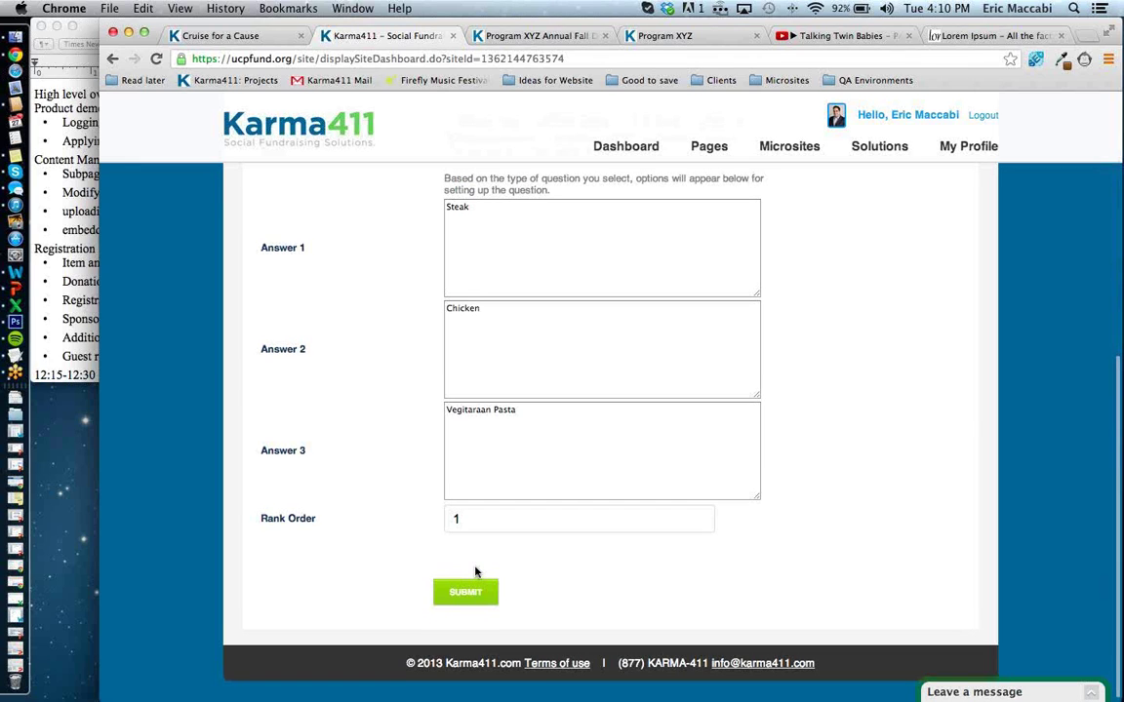
scroll(476, 573, up, 2)
scroll(476, 572, down, 2)
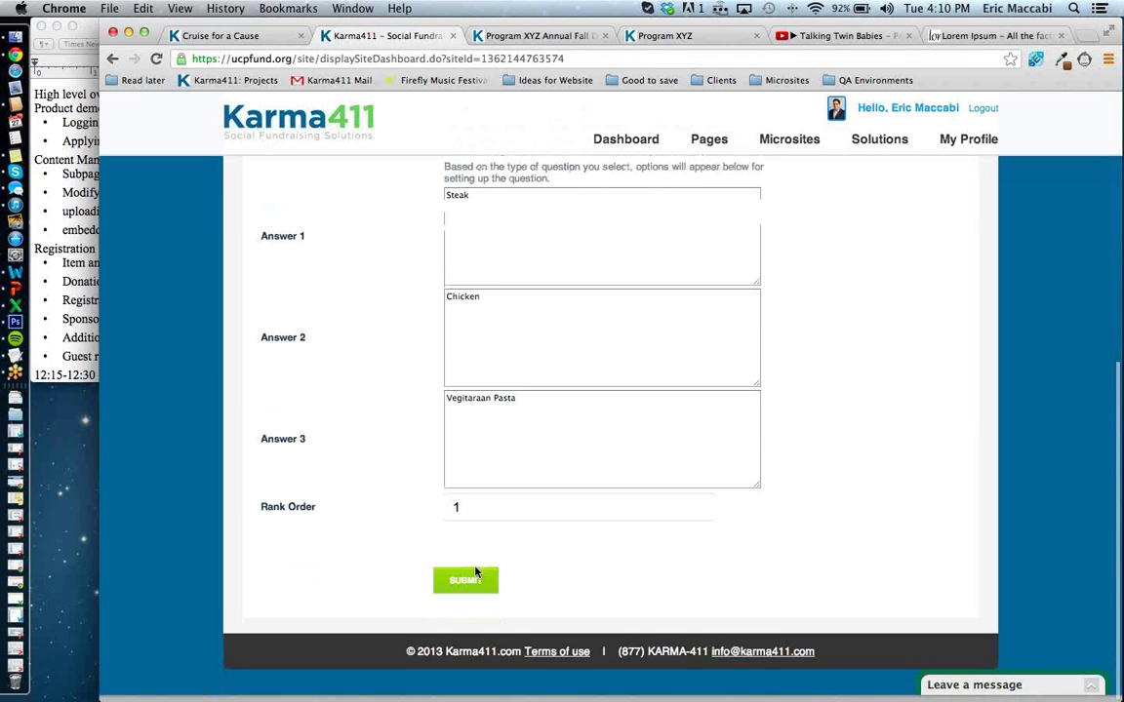
drag(461, 405, 487, 409)
key(BackSpace)
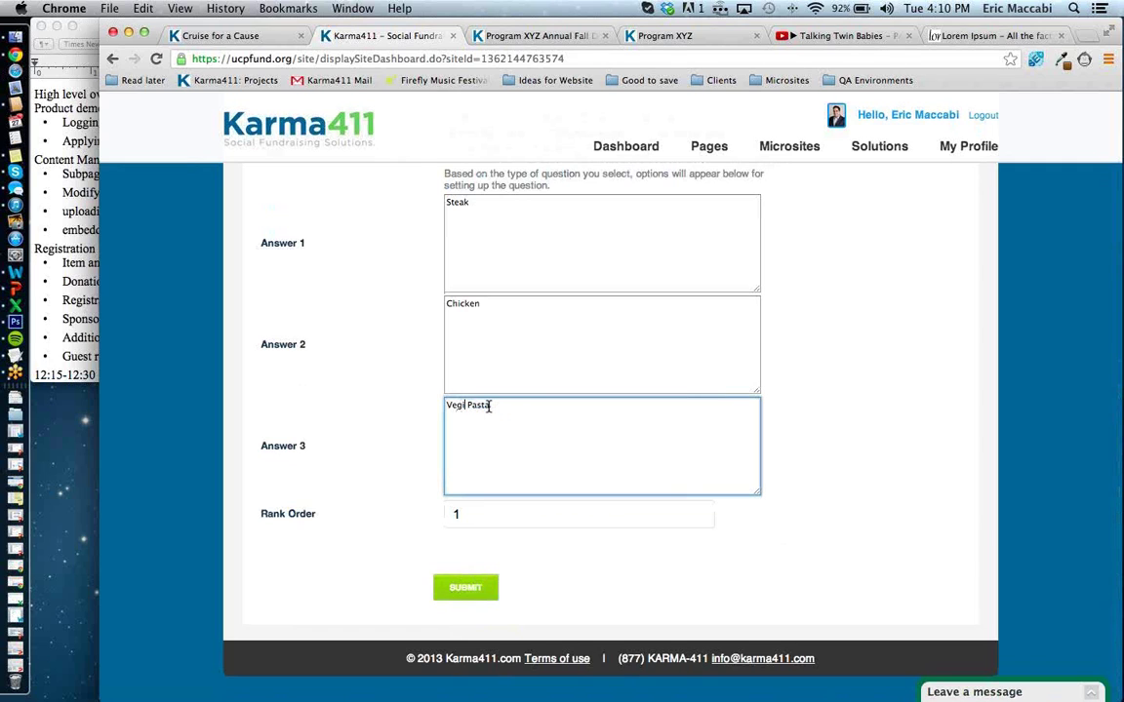
click(480, 590)
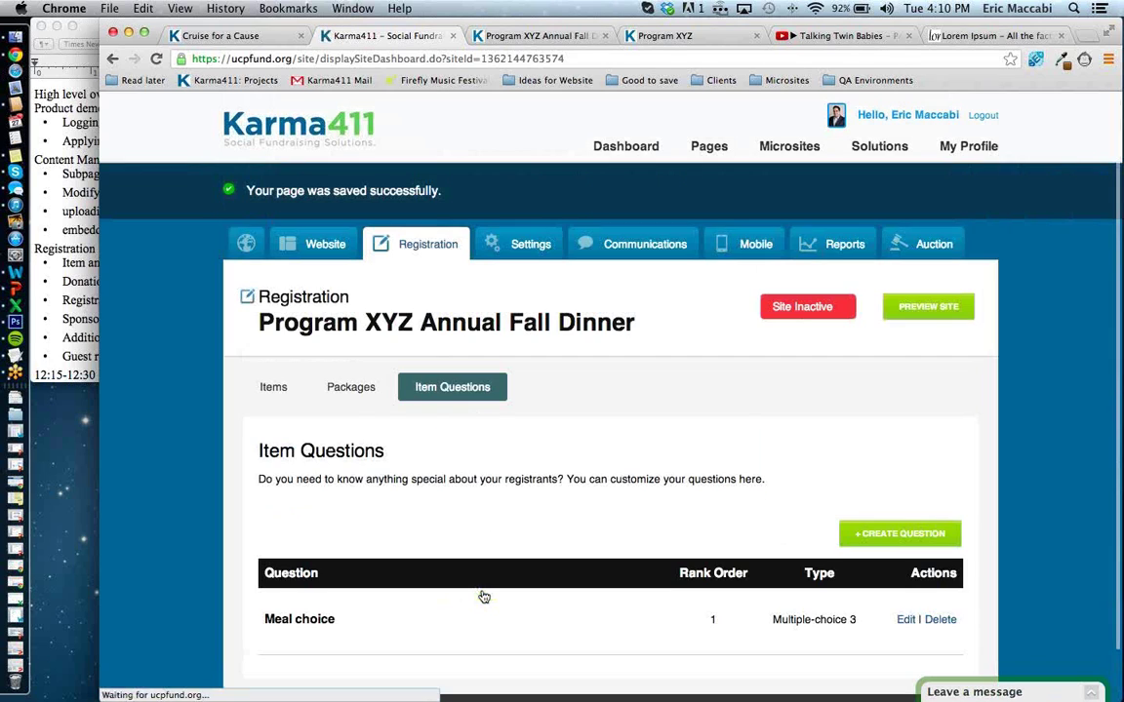
Add a Write-in 1-line question 'Company' at rank order 2, then go to Items.
scroll(605, 533, down, 1)
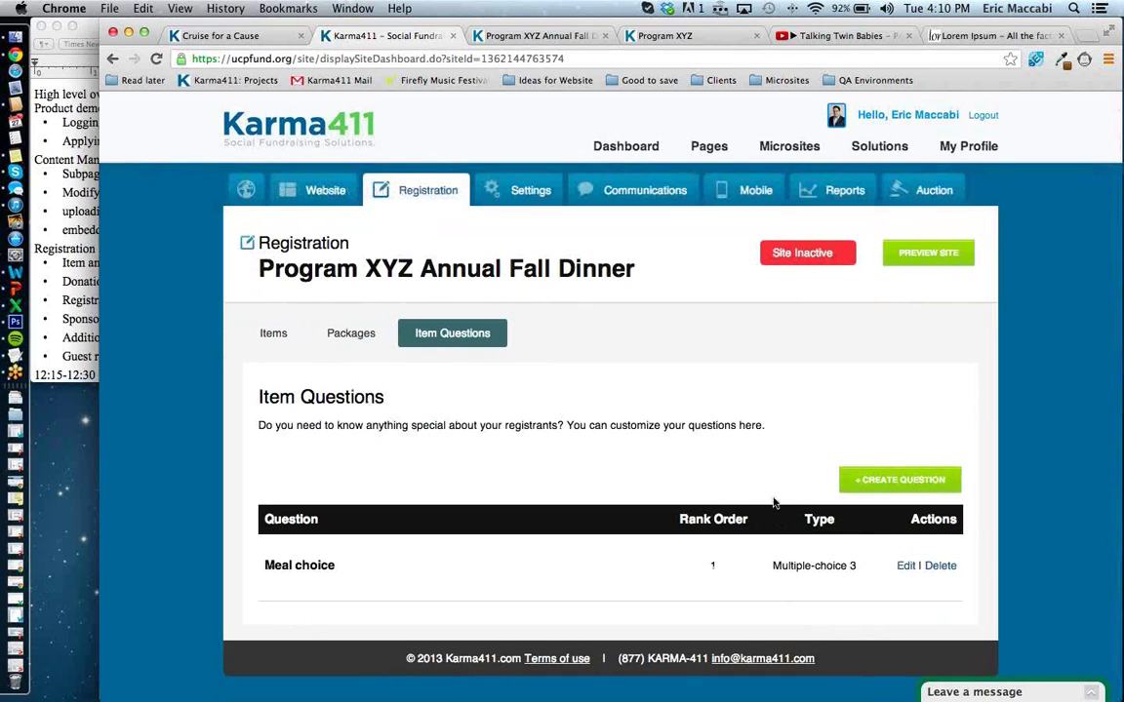
click(902, 480)
click(603, 505)
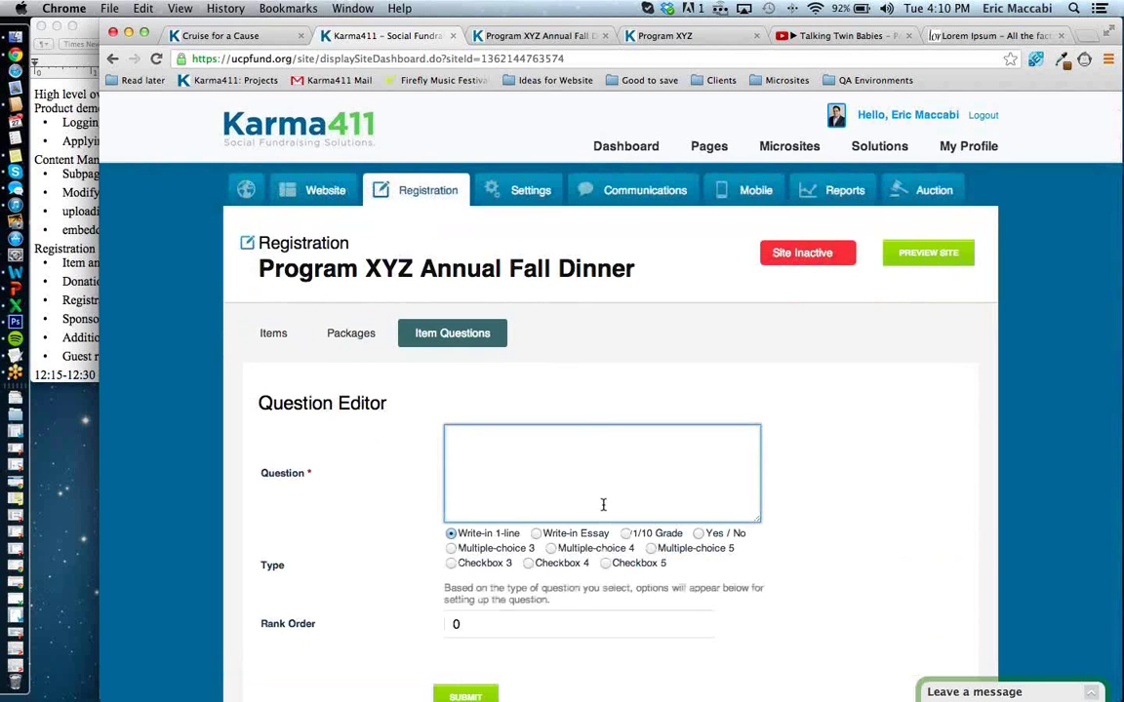
text(Company)
key(Tab)
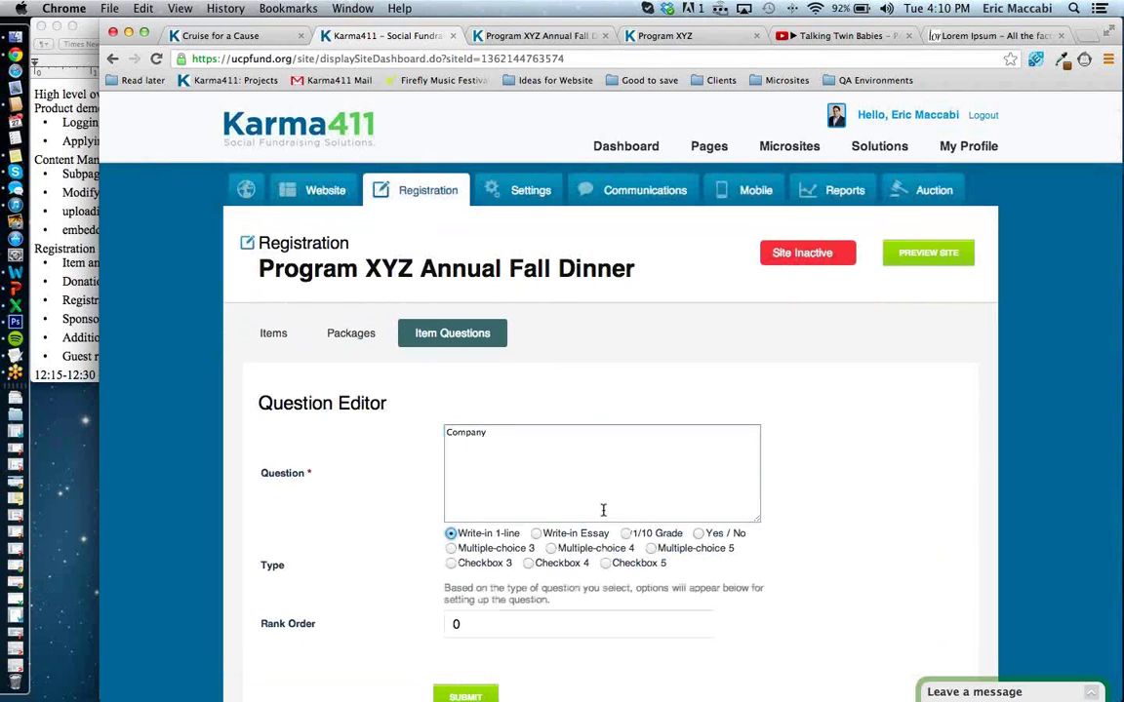
scroll(566, 619, down, 1)
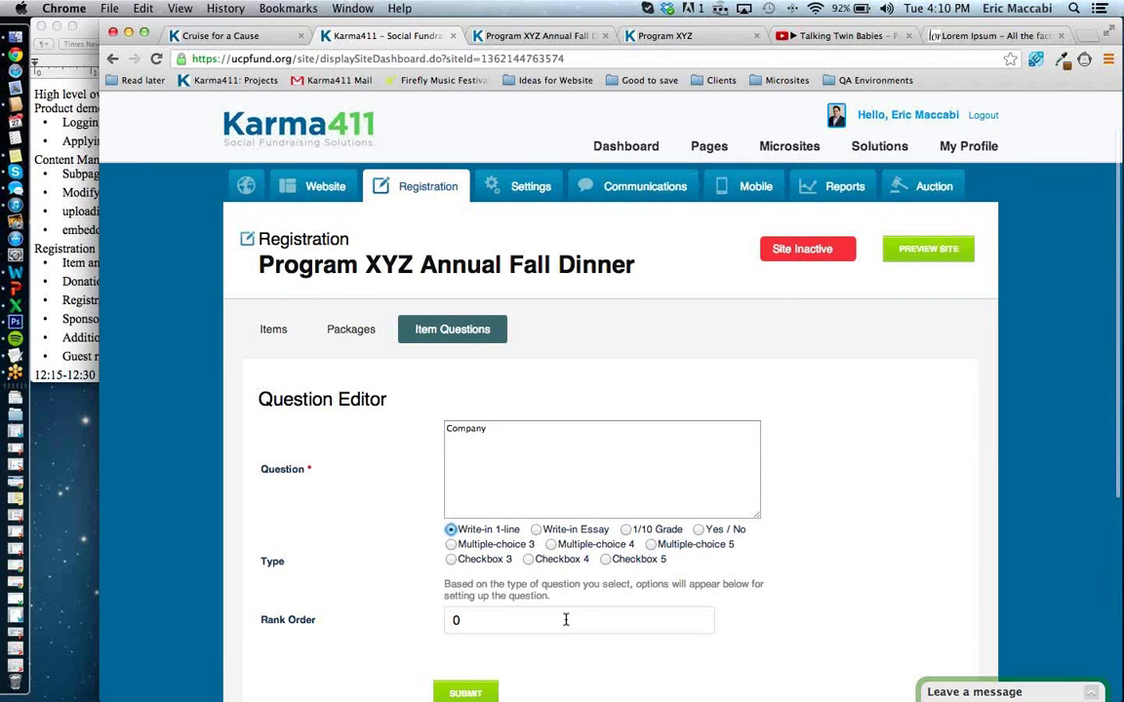
scroll(566, 619, down, 3)
key(Tab)
text(2)
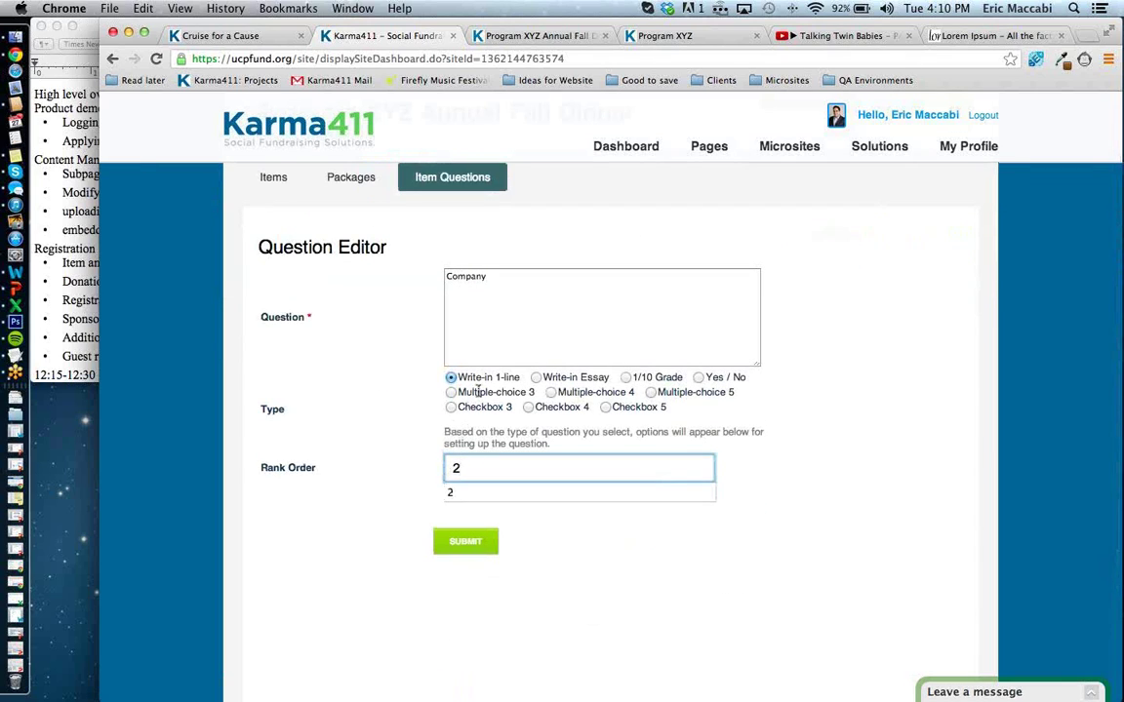
click(394, 486)
click(453, 541)
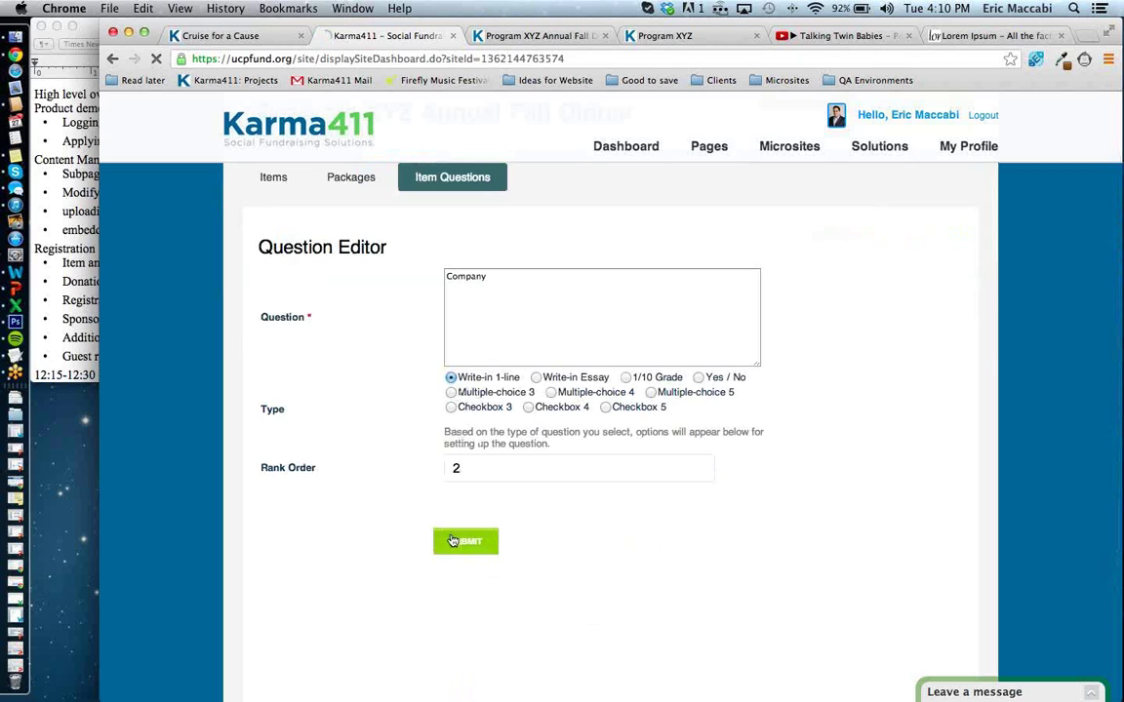
click(294, 388)
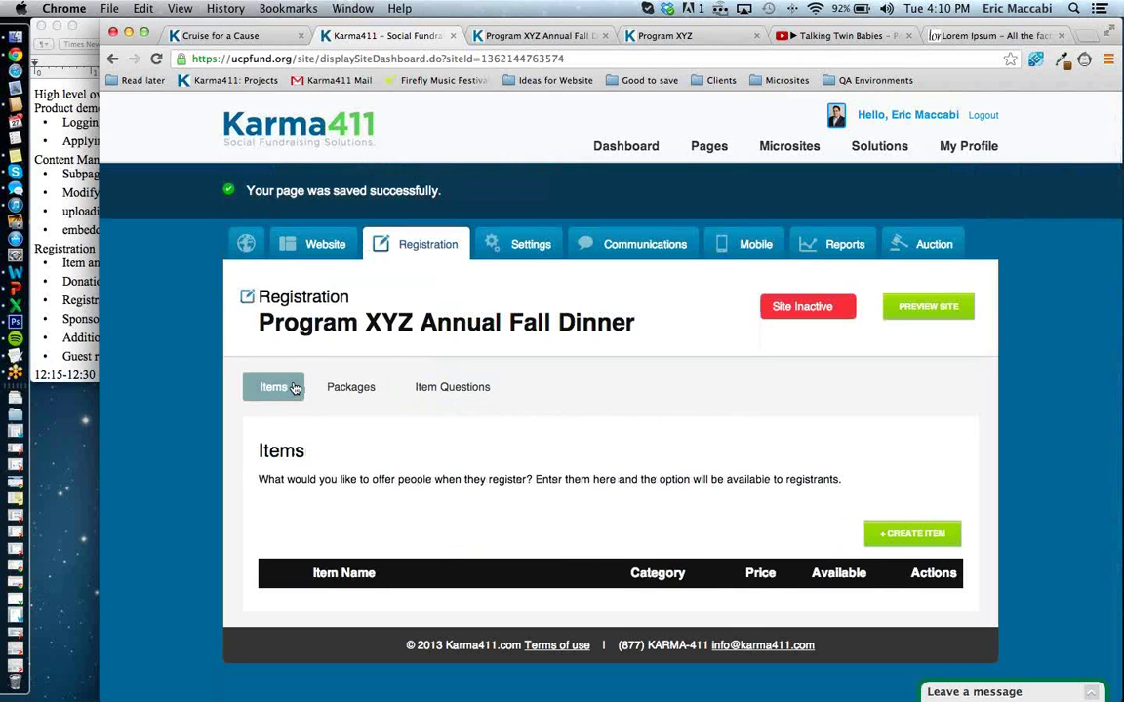
Start a new item named 'Dinner Ticket' with a dinner-admission description and the Tickets.png image.
click(884, 540)
scroll(853, 539, down, 2)
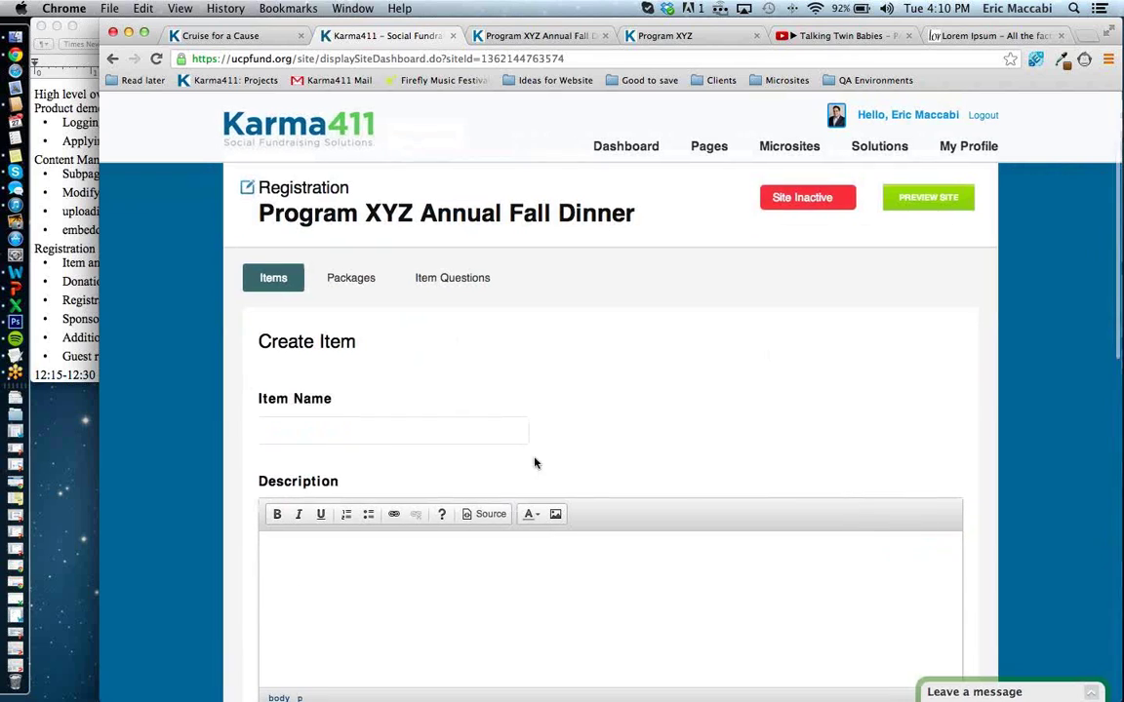
click(517, 430)
text(Dinner )
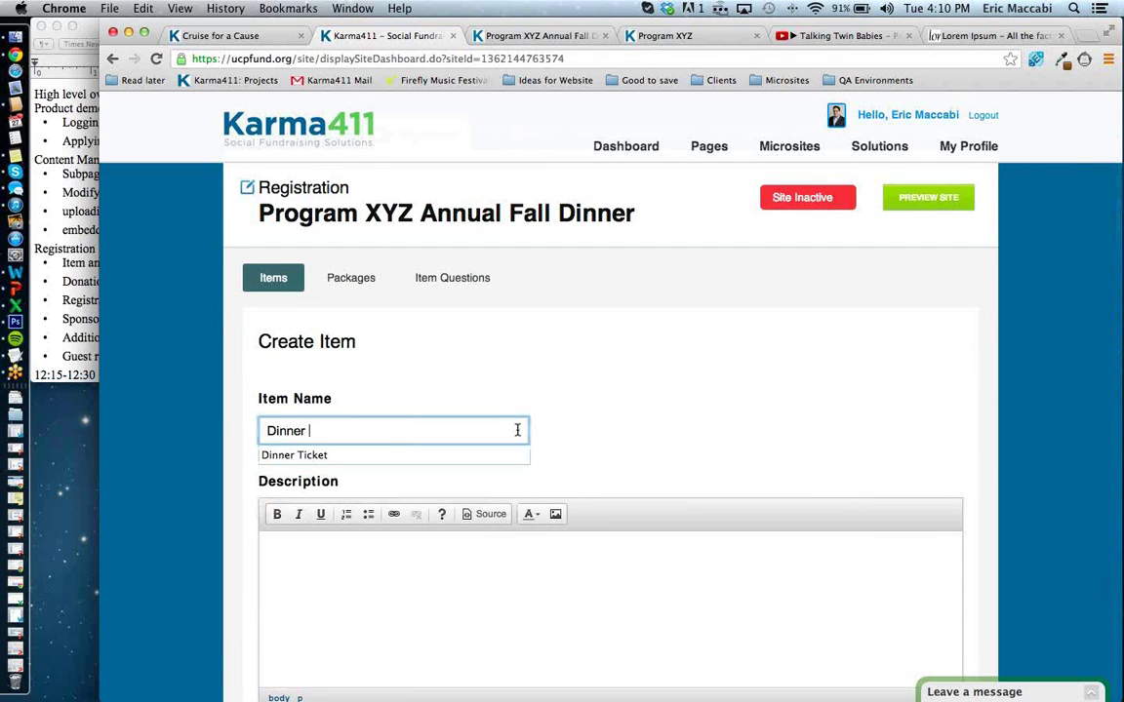
text(Ticket)
click(495, 579)
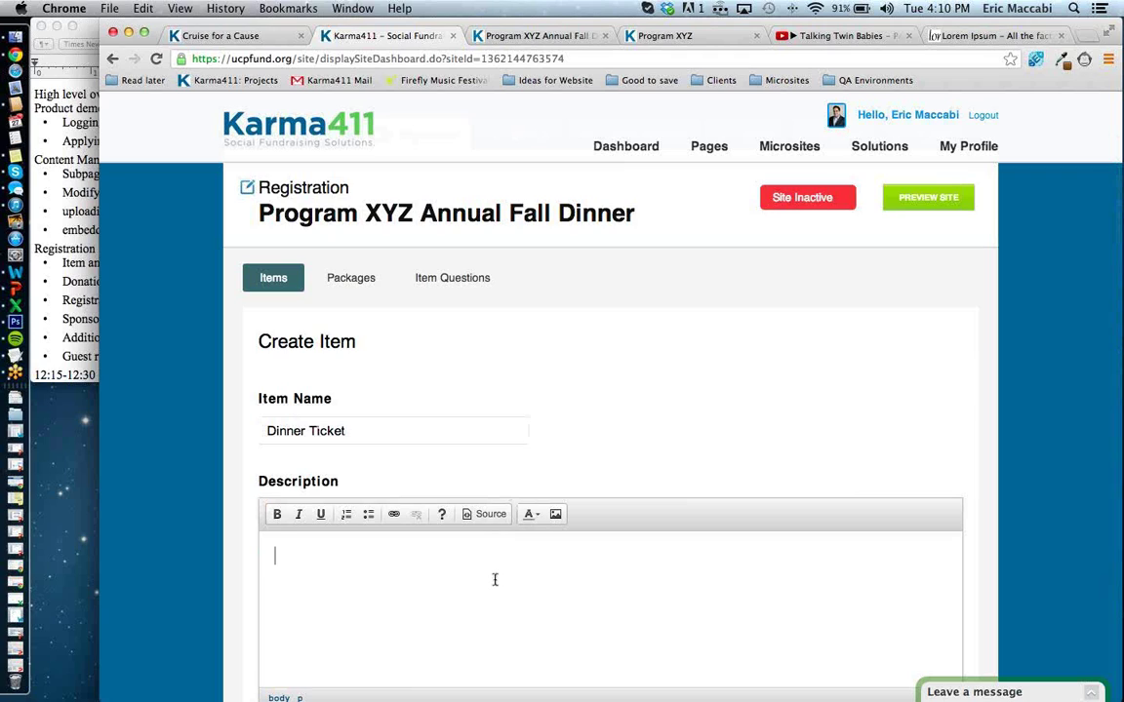
text(Admits one to attend the Fa)
key(BackSpace)
key(BackSpace)
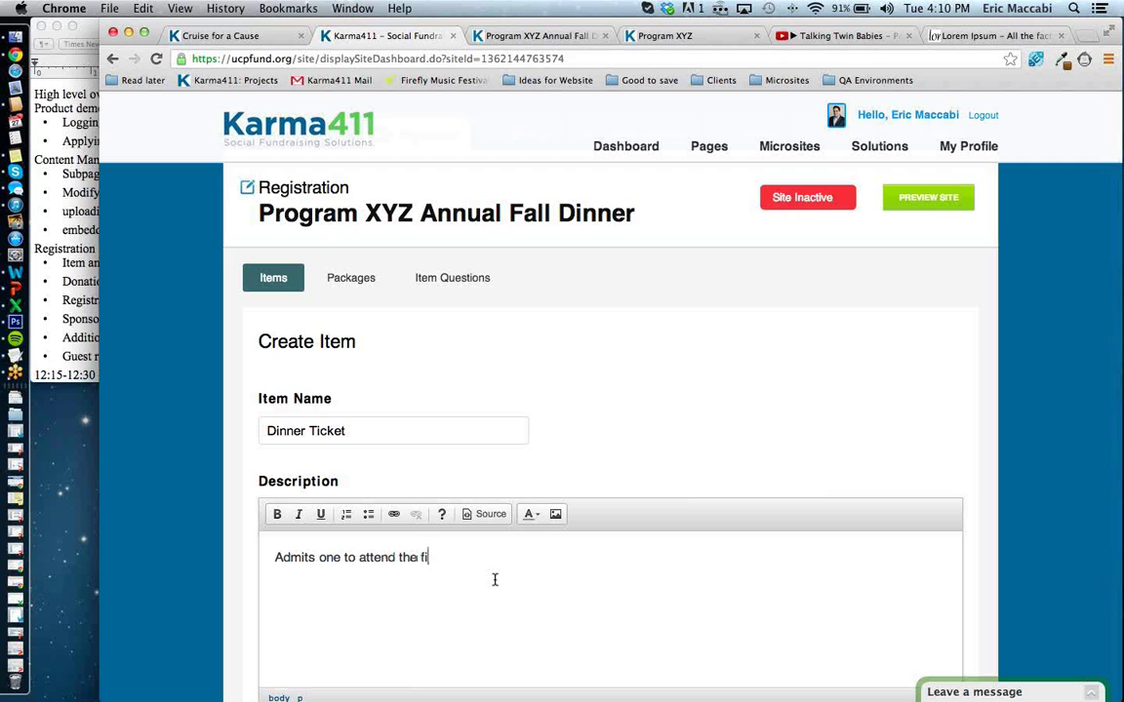
text(dinner)
scroll(495, 580, down, 10)
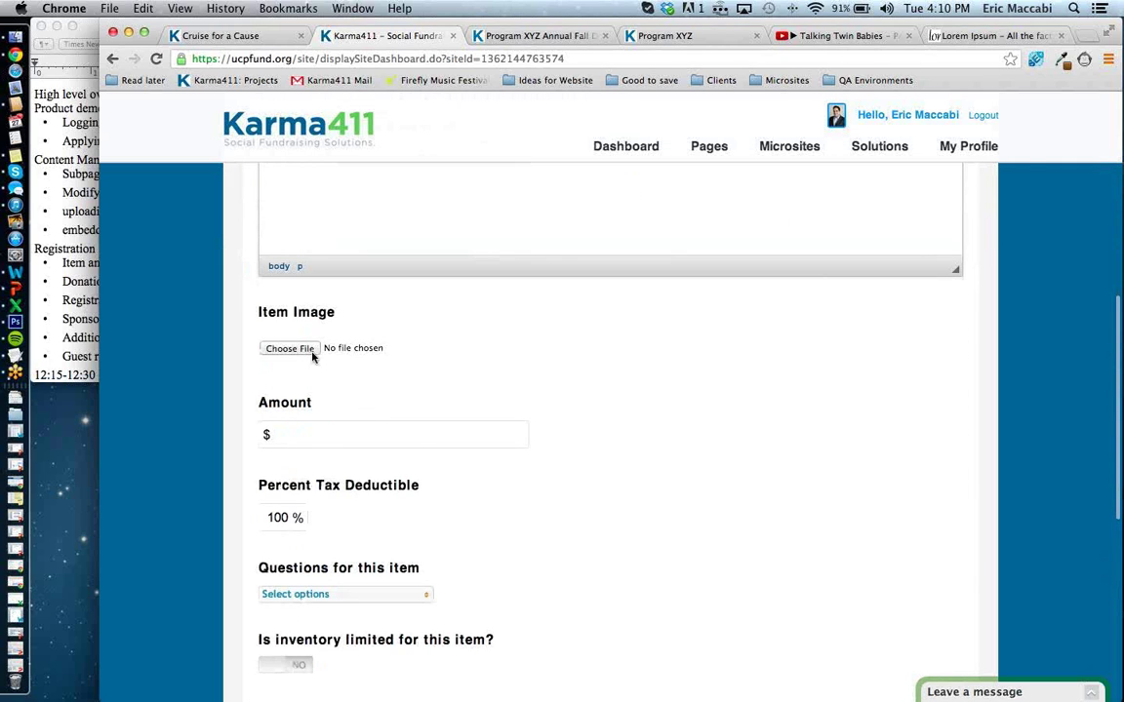
click(289, 348)
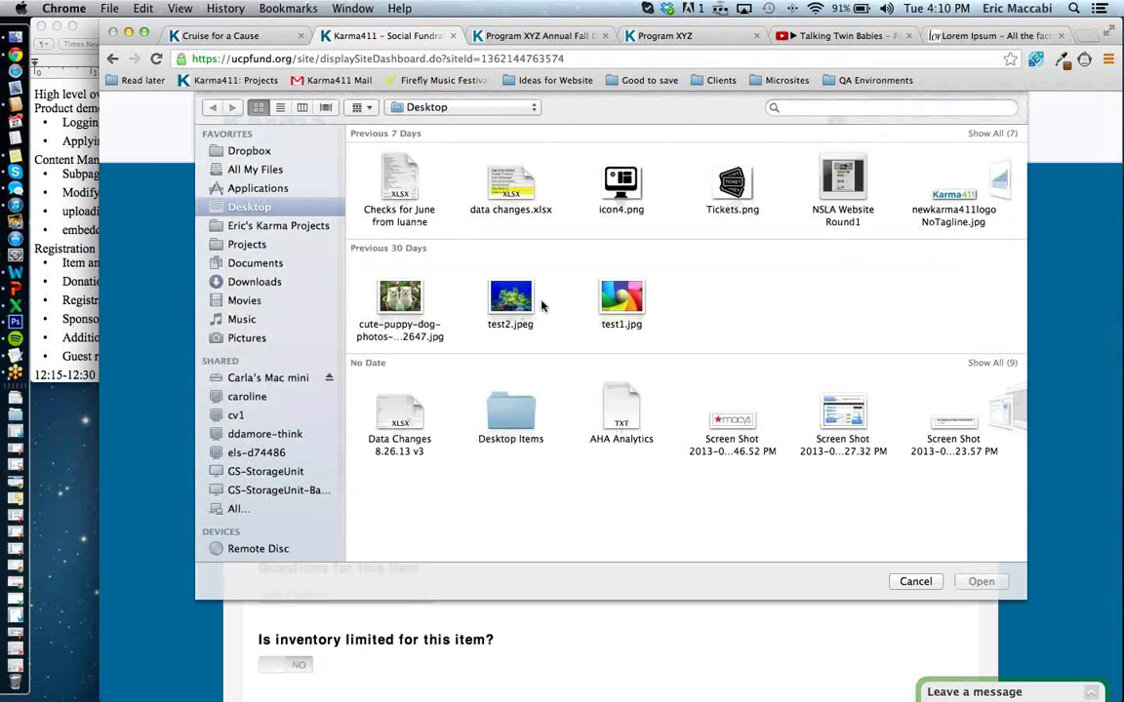
click(737, 191)
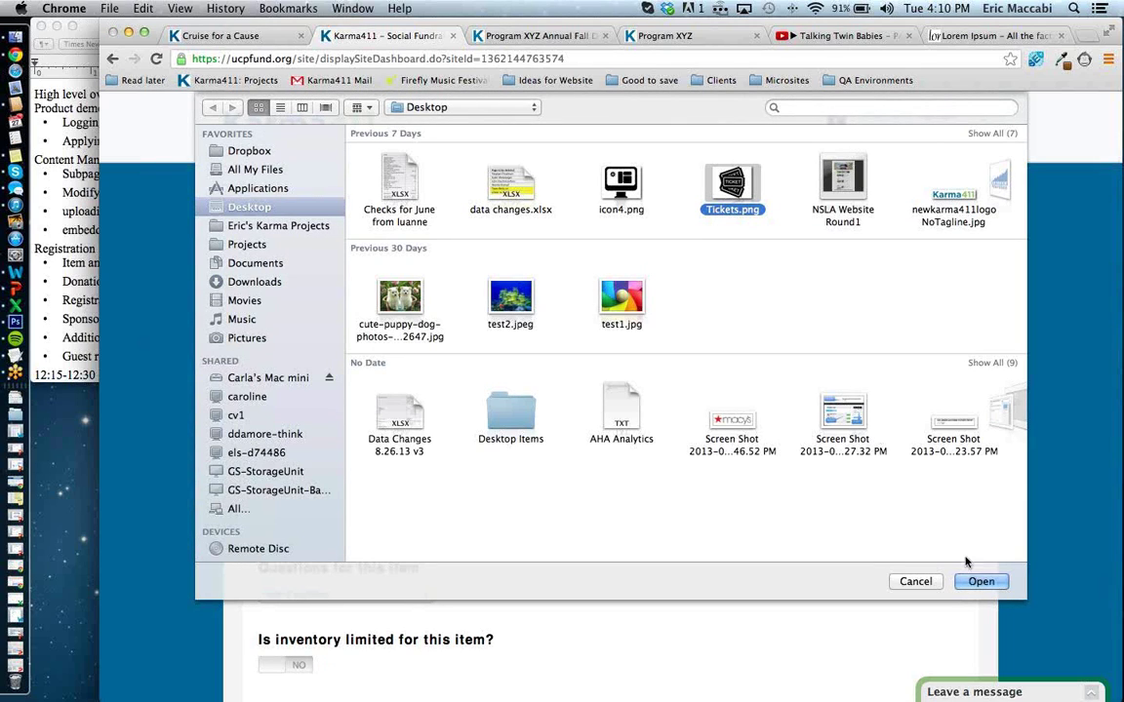
click(980, 581)
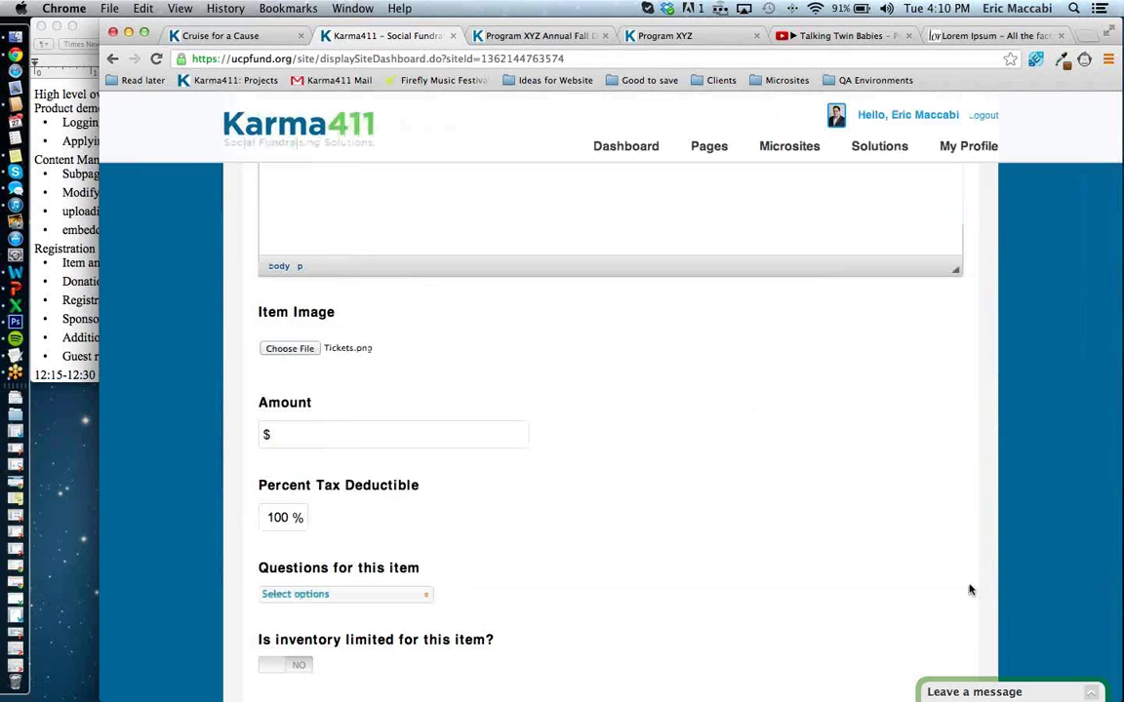
Price it at $150, 70% tax deductible, and attach the Company and Meal choice questions.
scroll(719, 532, down, 2)
click(483, 344)
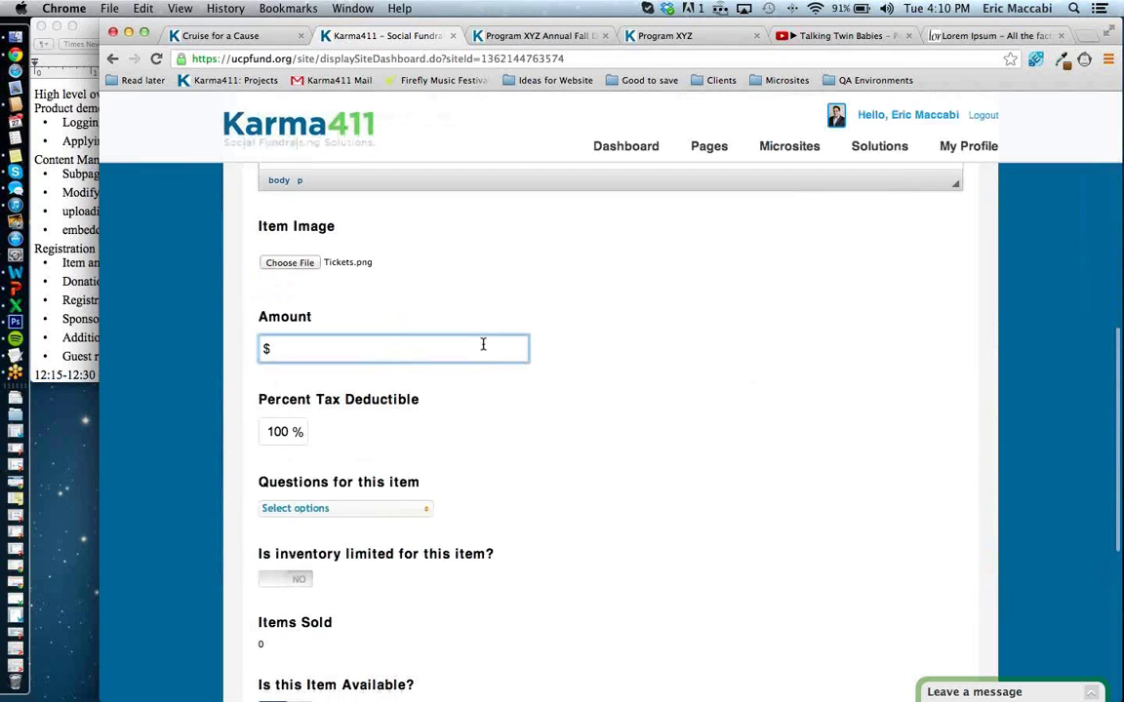
text(150)
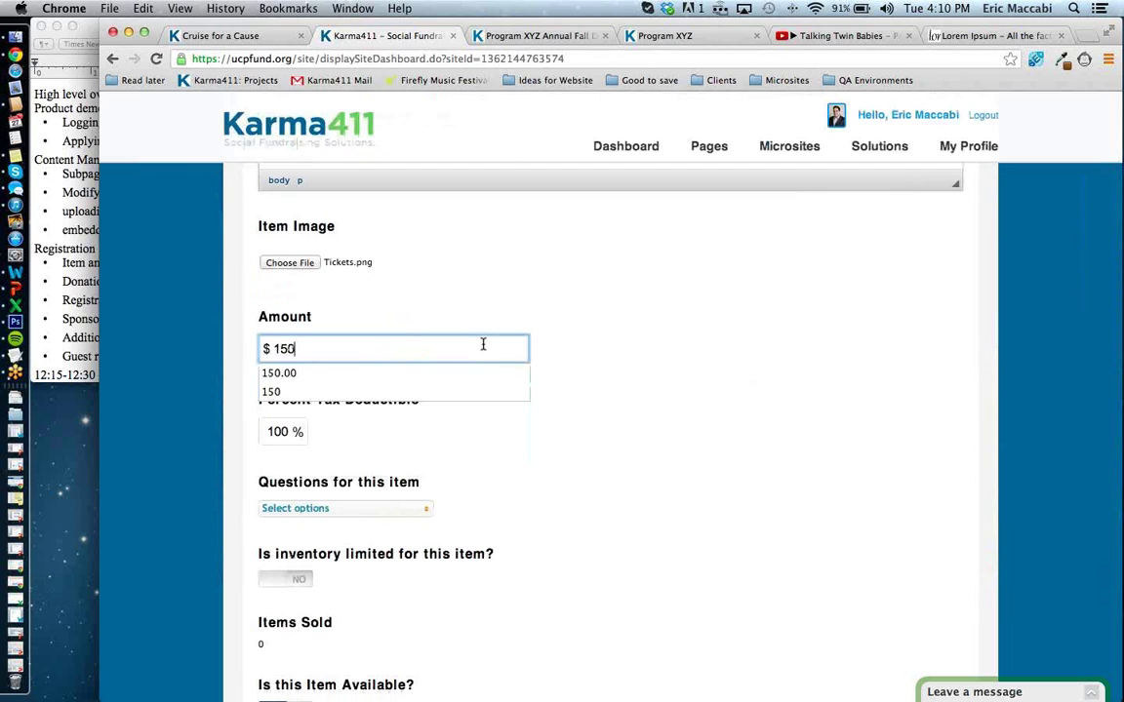
key(Tab)
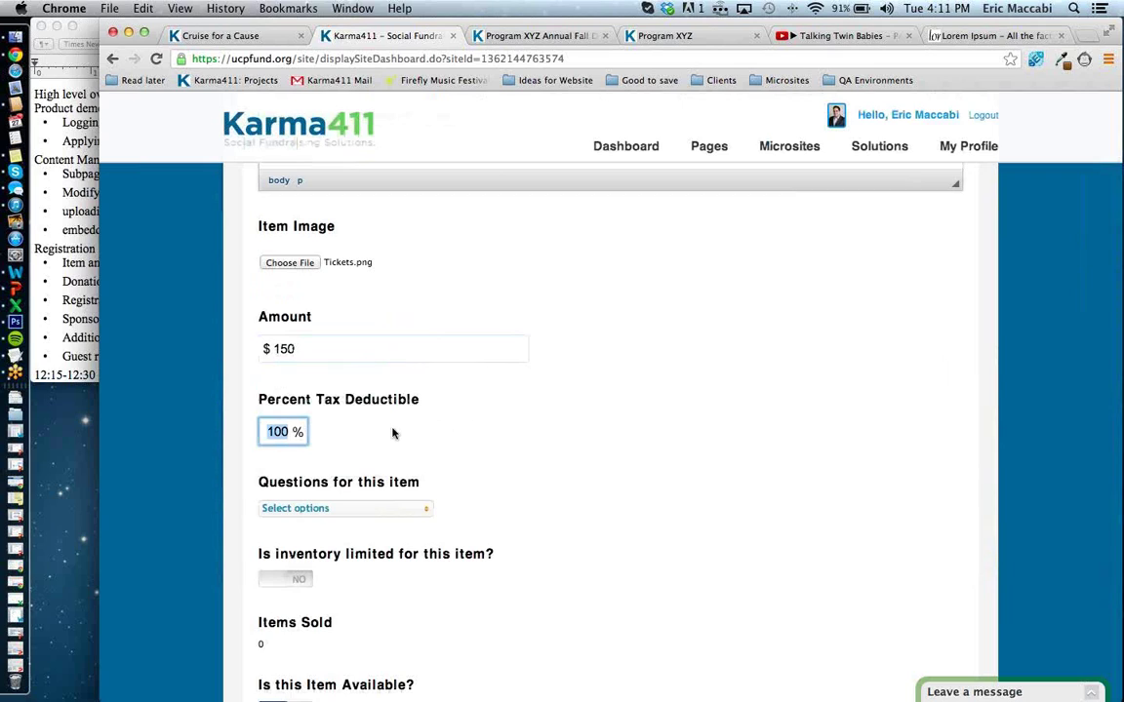
text(7)
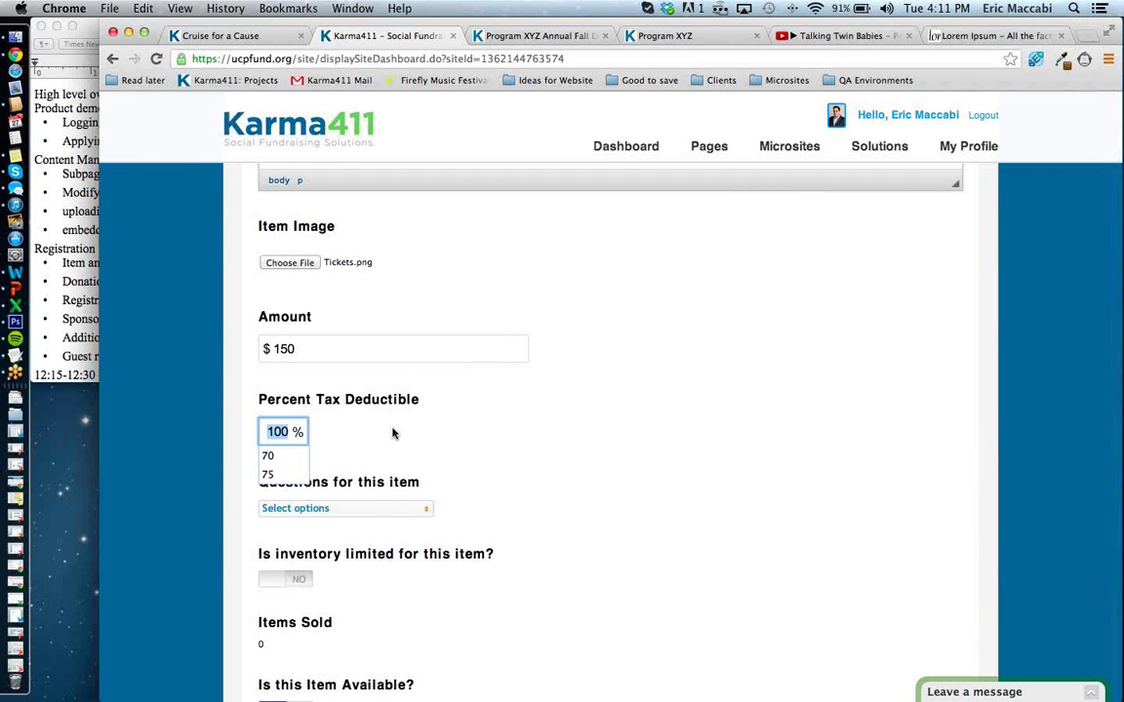
text(0)
click(450, 438)
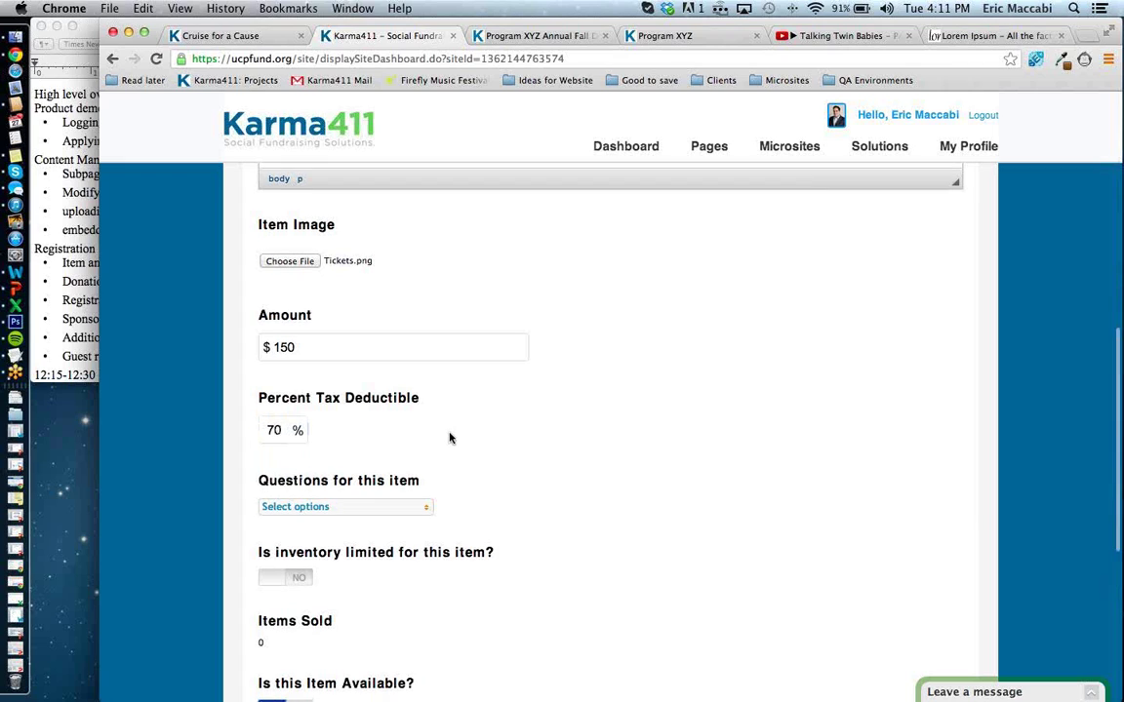
scroll(450, 438, down, 3)
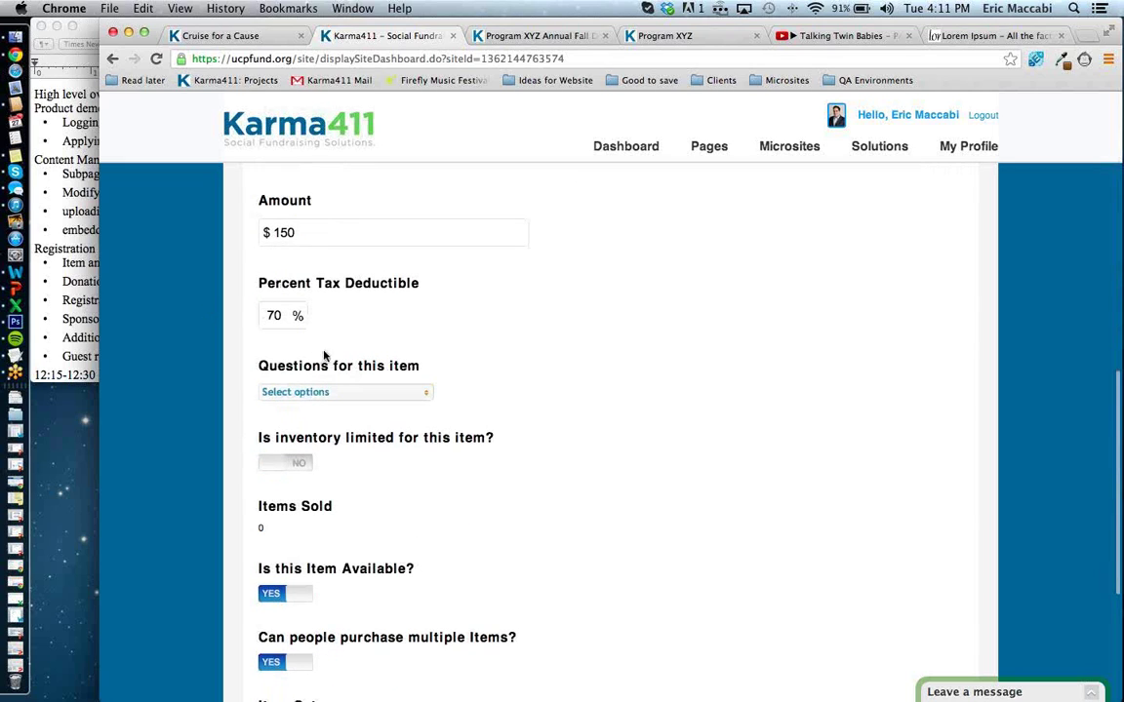
click(367, 390)
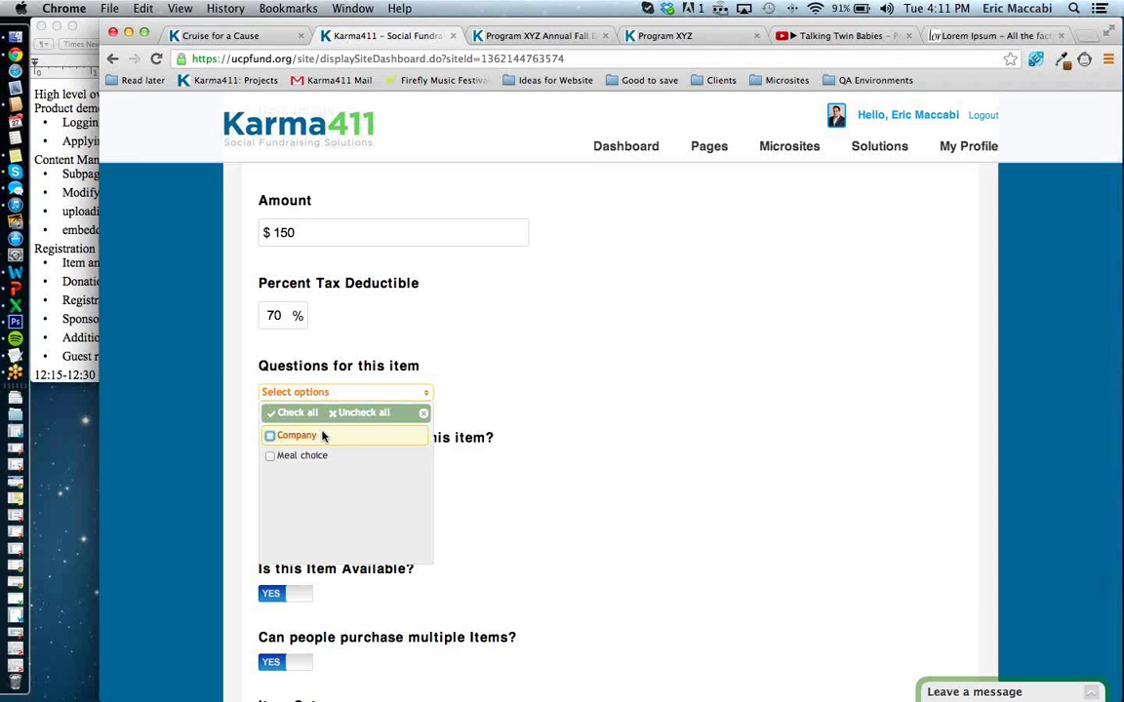
click(272, 436)
click(288, 456)
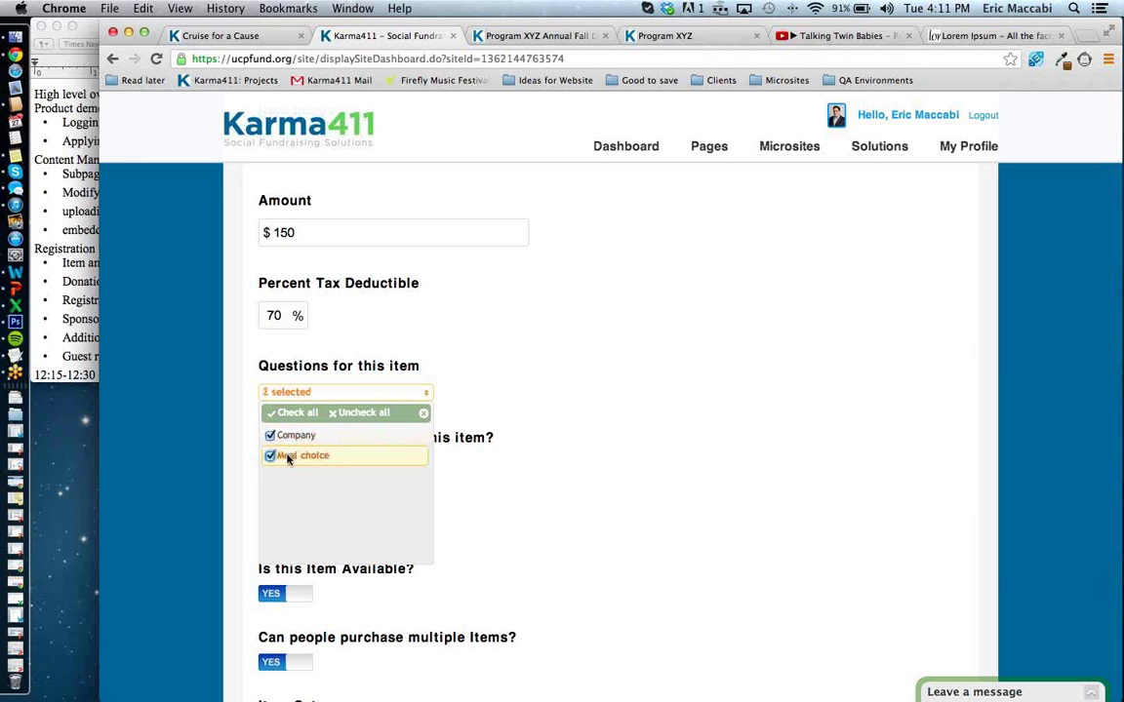
click(524, 497)
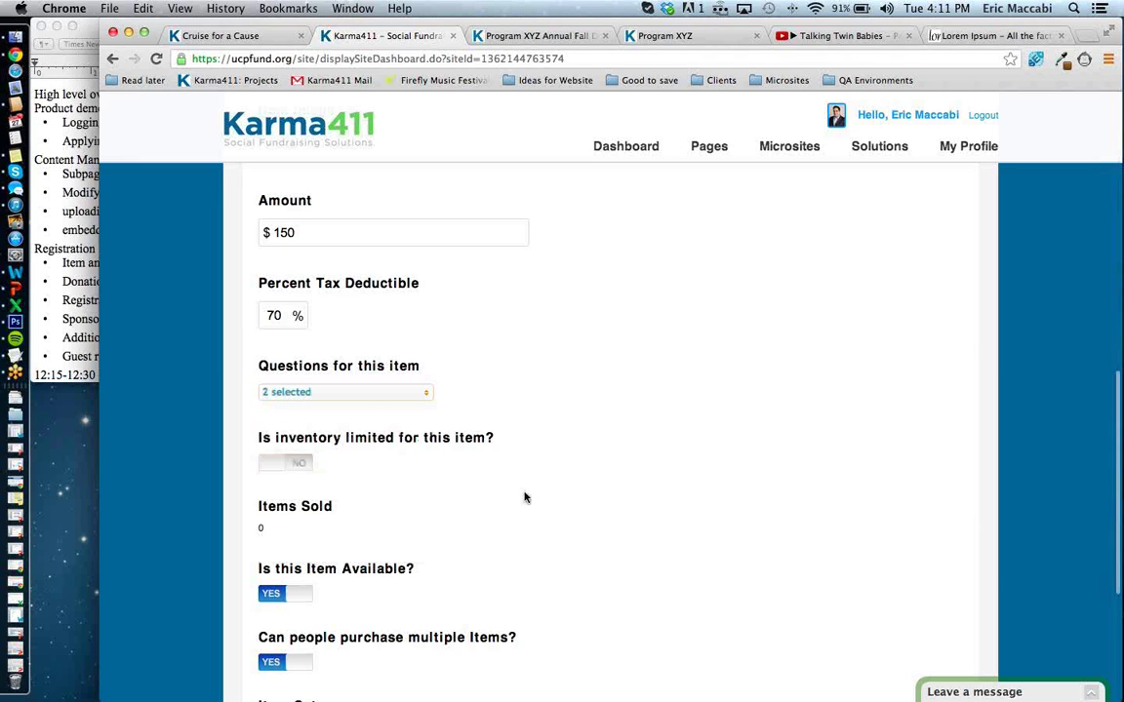
scroll(524, 497, down, 5)
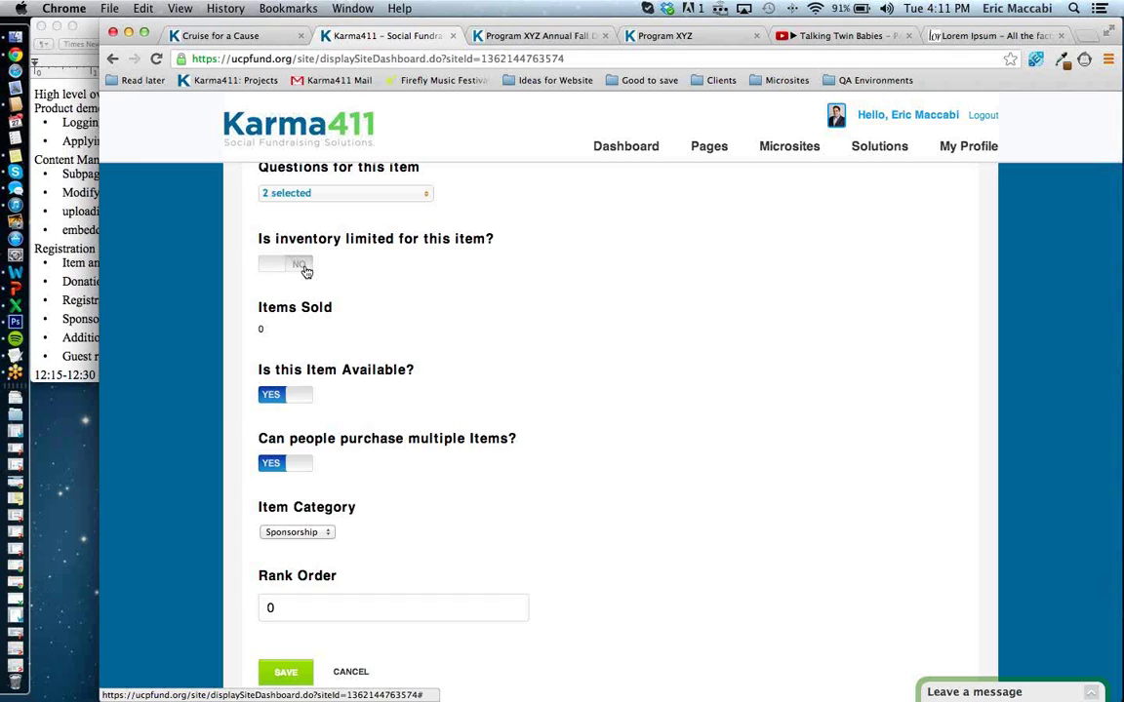
Limit the Dinner Ticket inventory to 300, set category to Registration, and save the item.
click(301, 265)
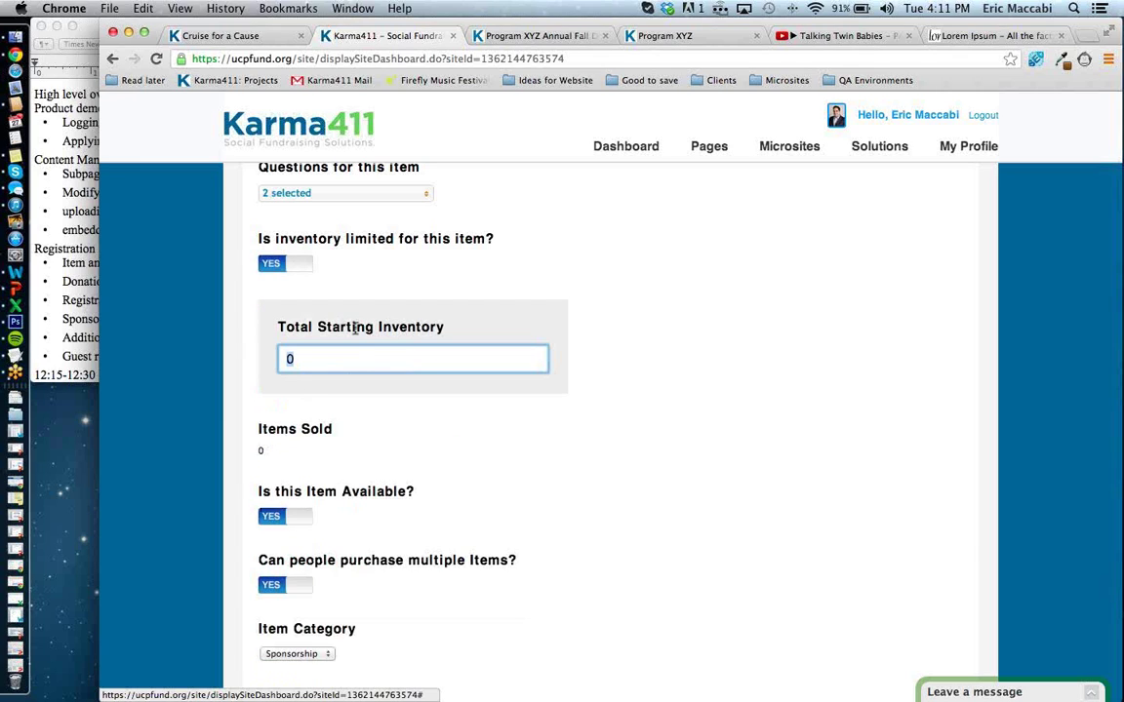
text(300)
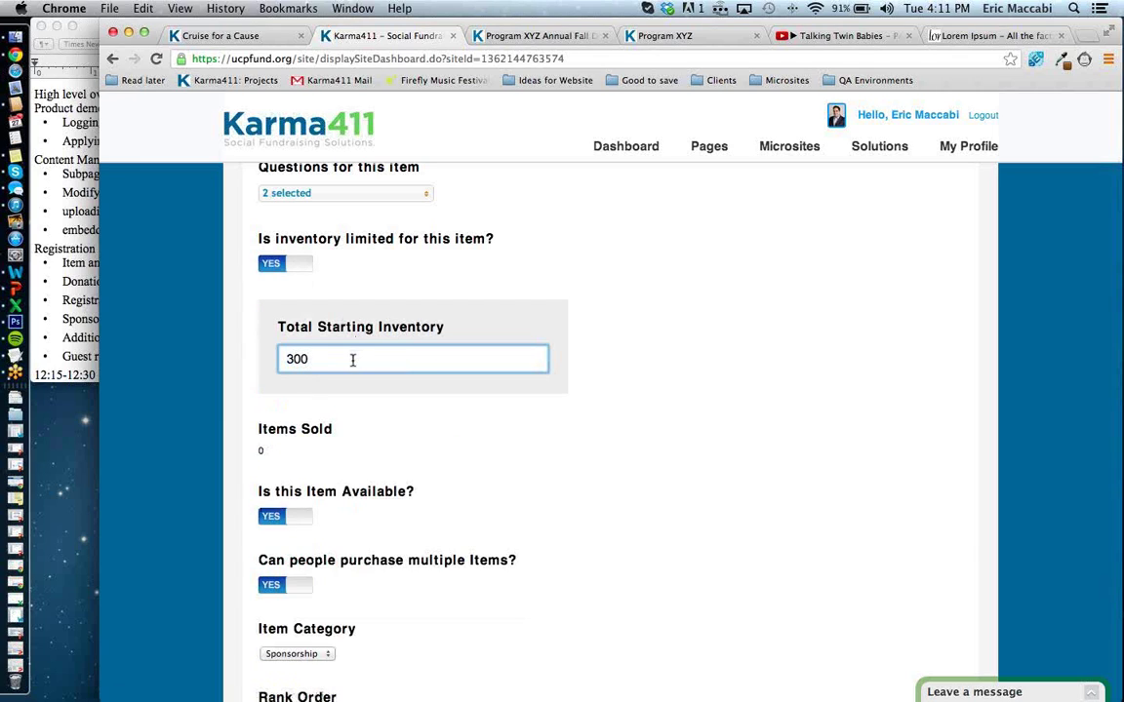
click(389, 396)
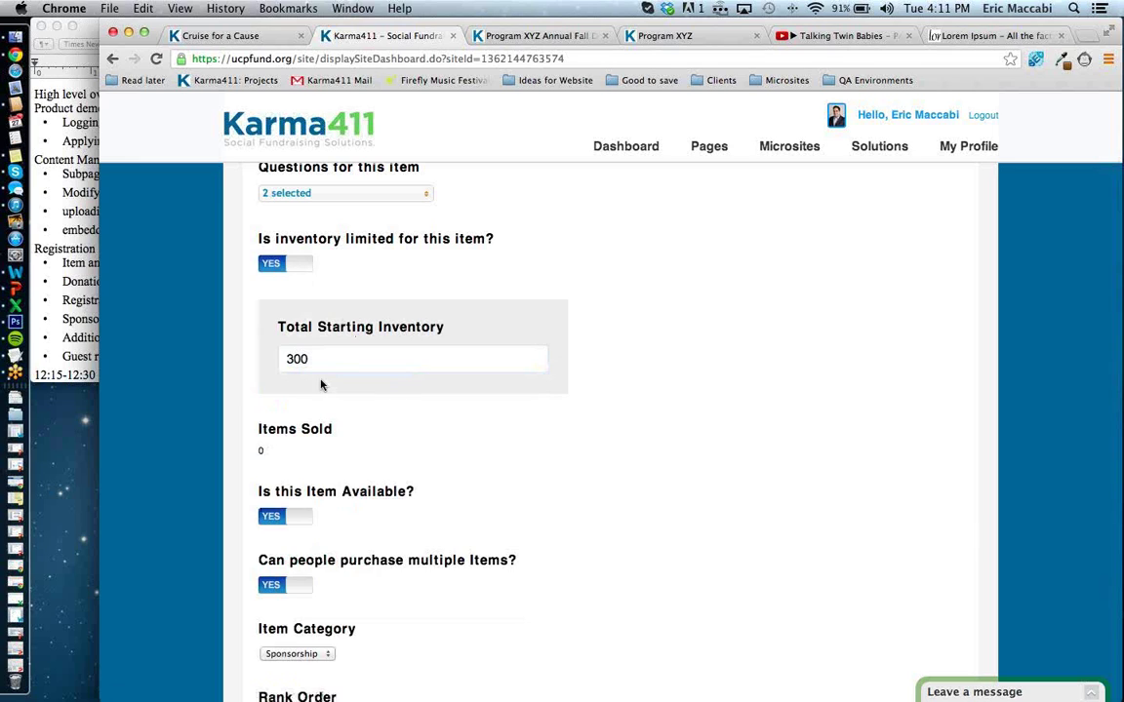
scroll(332, 445, down, 4)
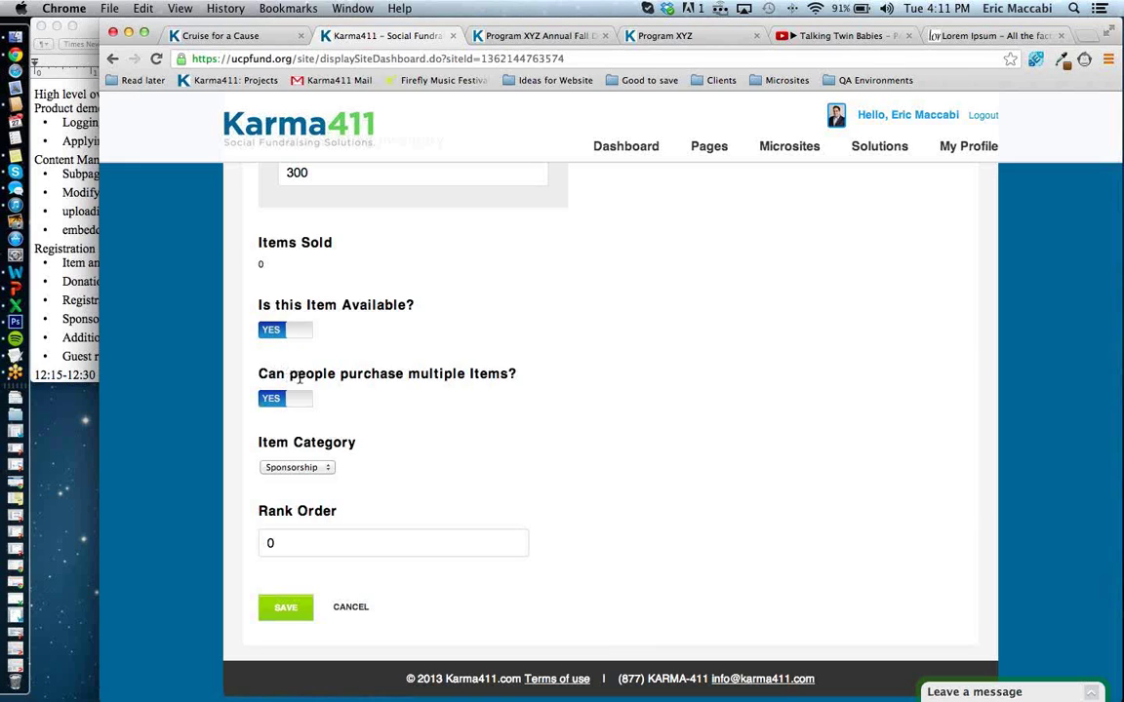
click(326, 468)
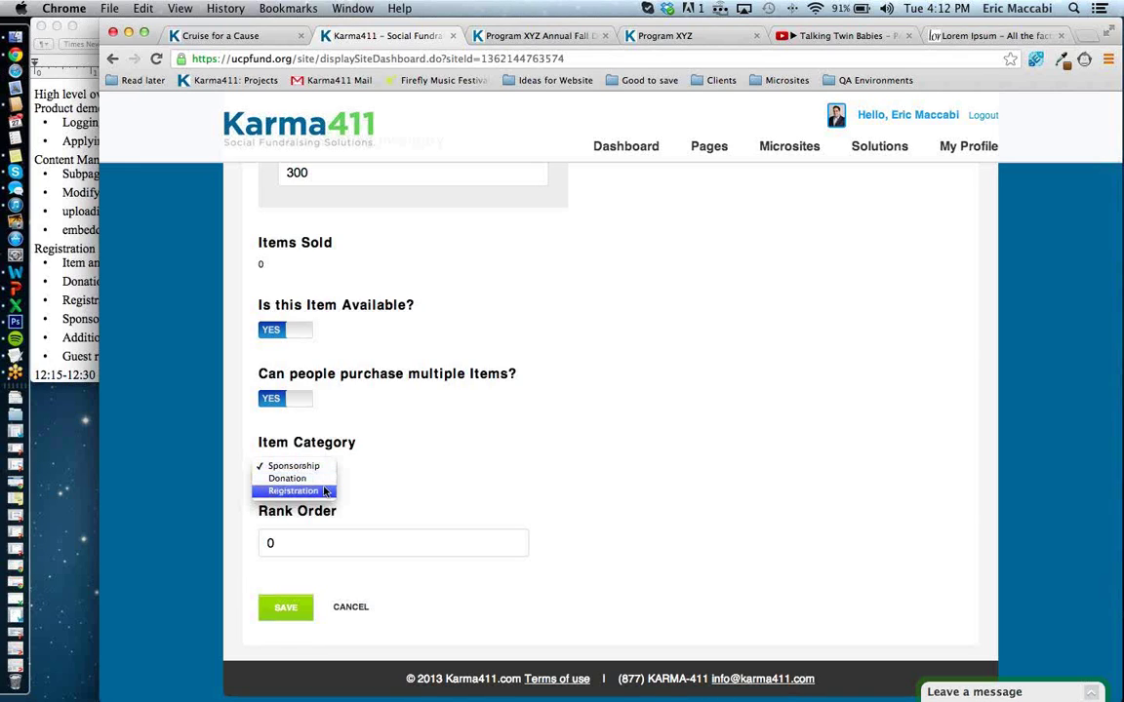
click(326, 491)
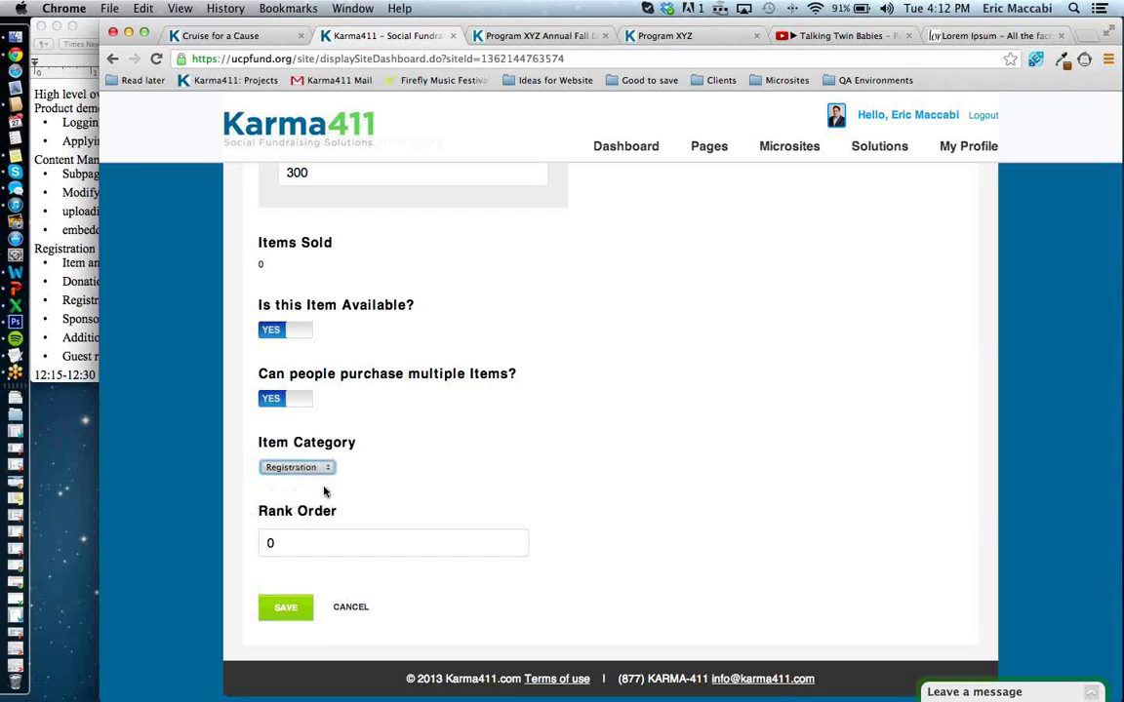
click(313, 548)
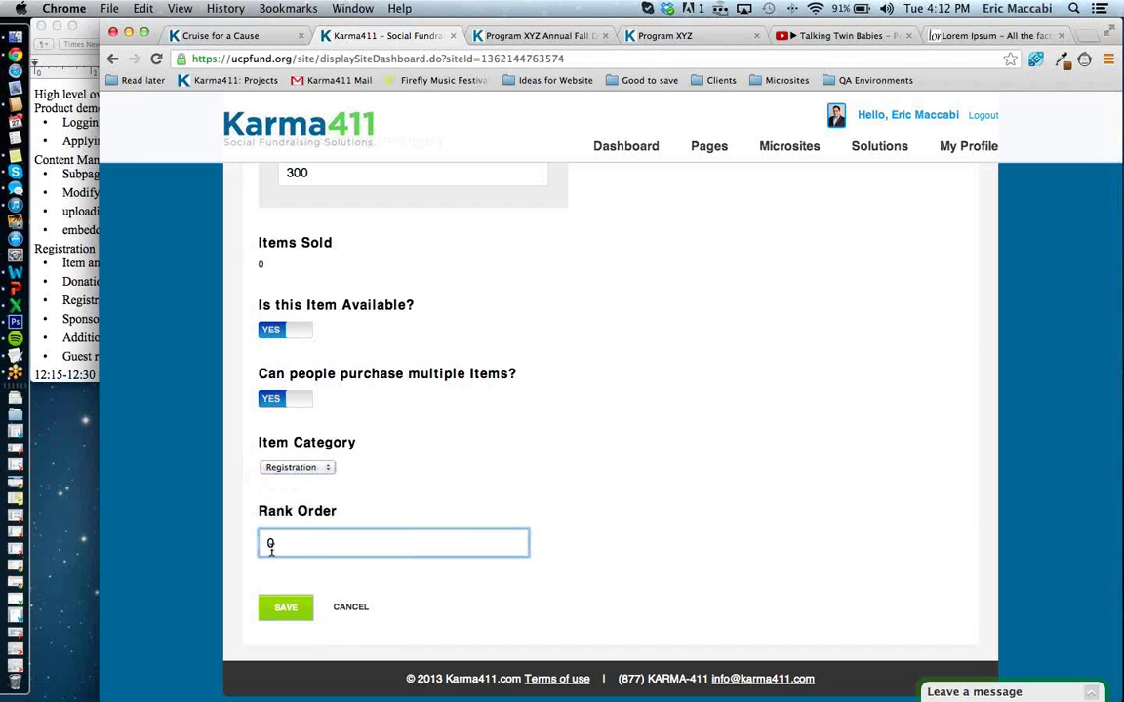
click(288, 614)
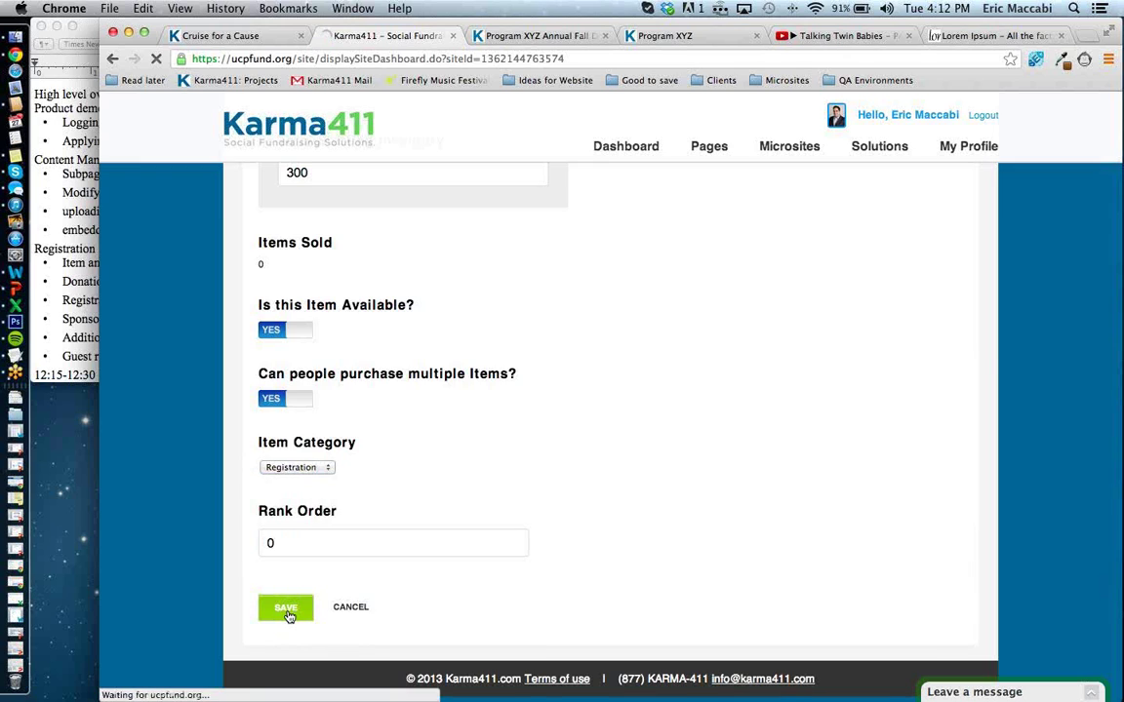
Reload the public Program XYZ event page so the Register button appears above Donate.
scroll(289, 615, down, 2)
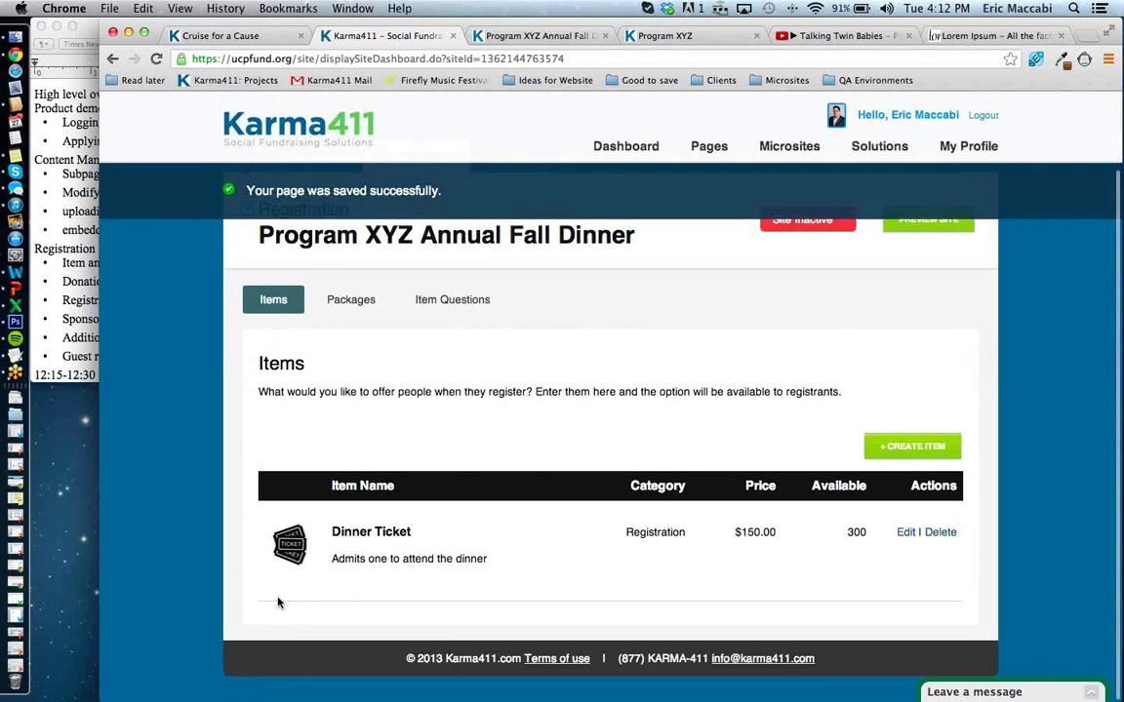
click(540, 35)
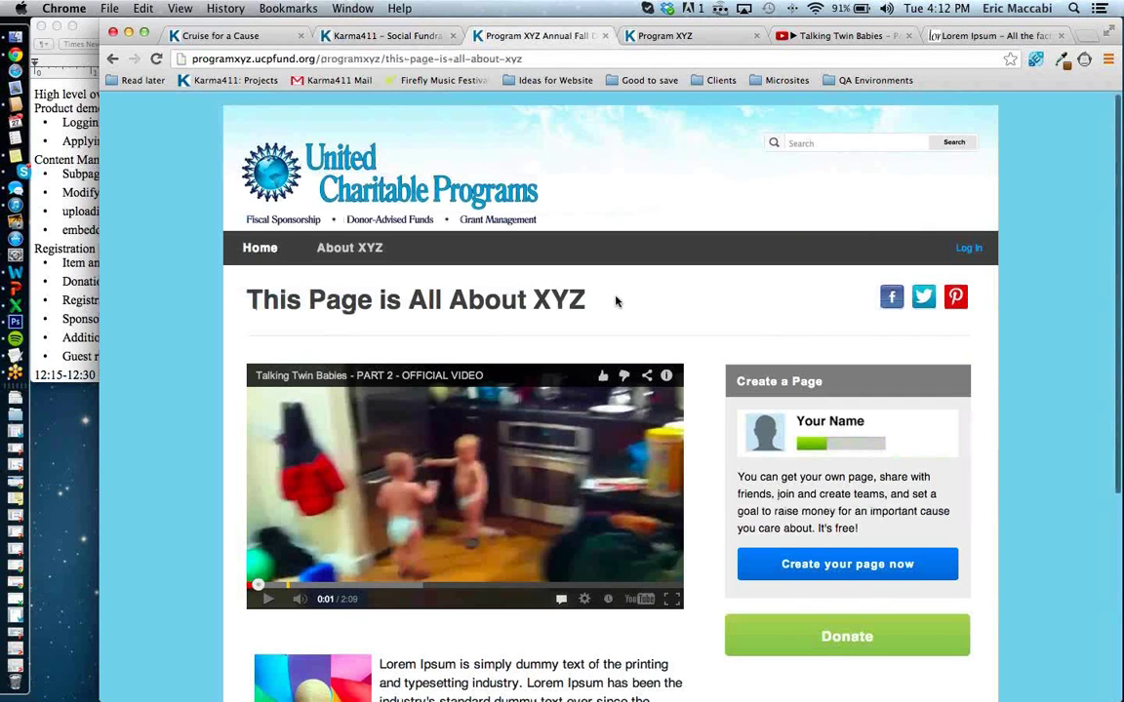
scroll(616, 302, down, 3)
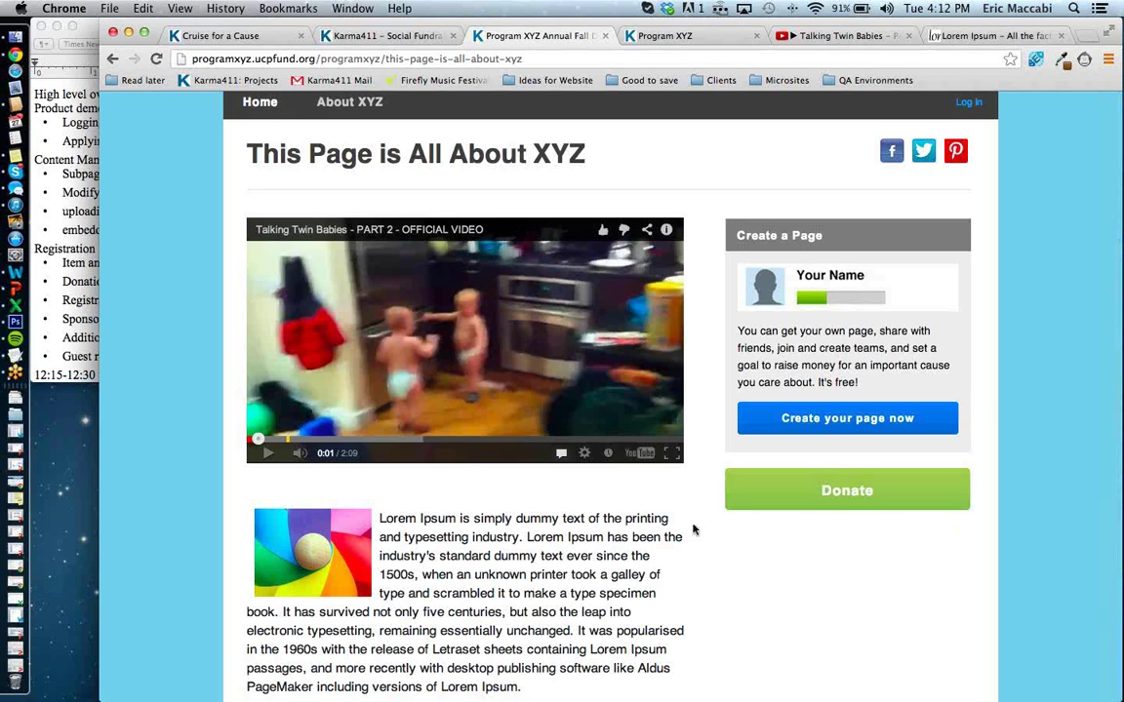
click(156, 60)
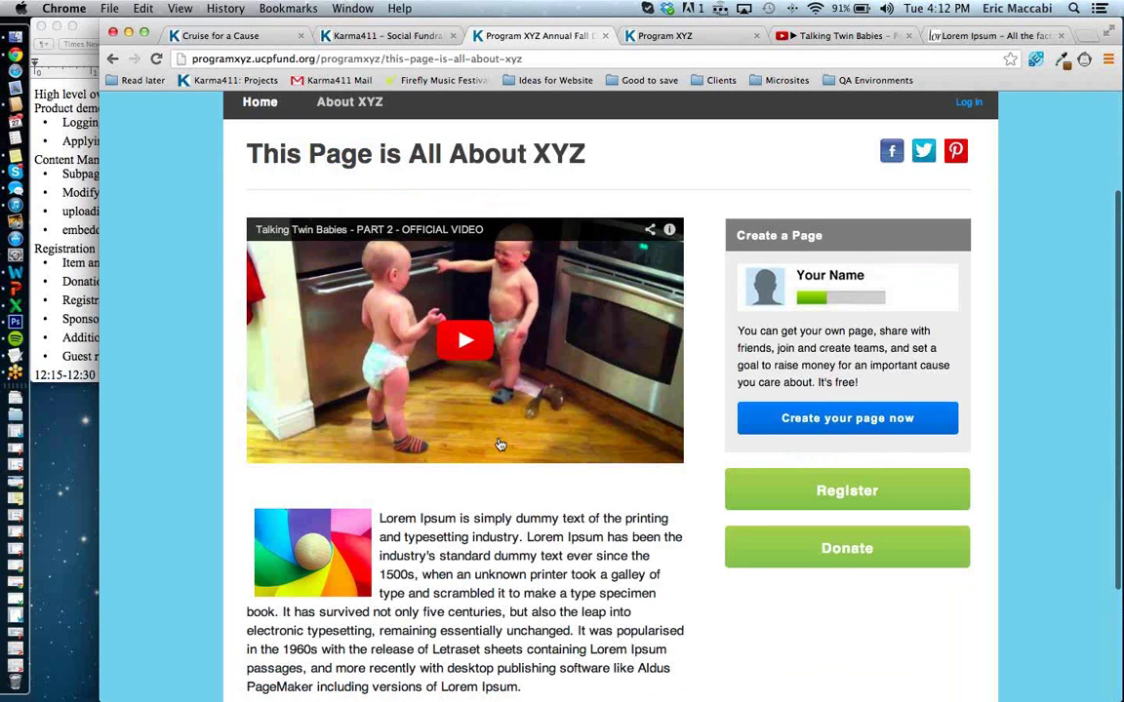
Register for 2 Dinner Tickets and add them to the cart.
click(774, 497)
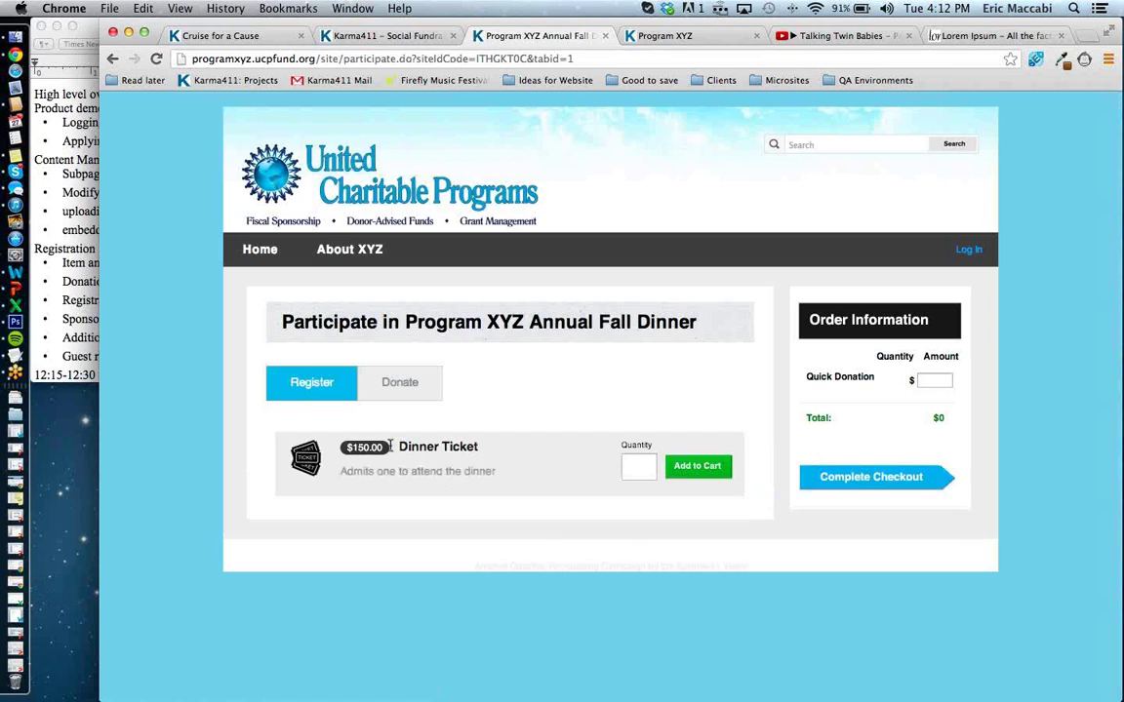
click(644, 473)
text(2)
click(726, 468)
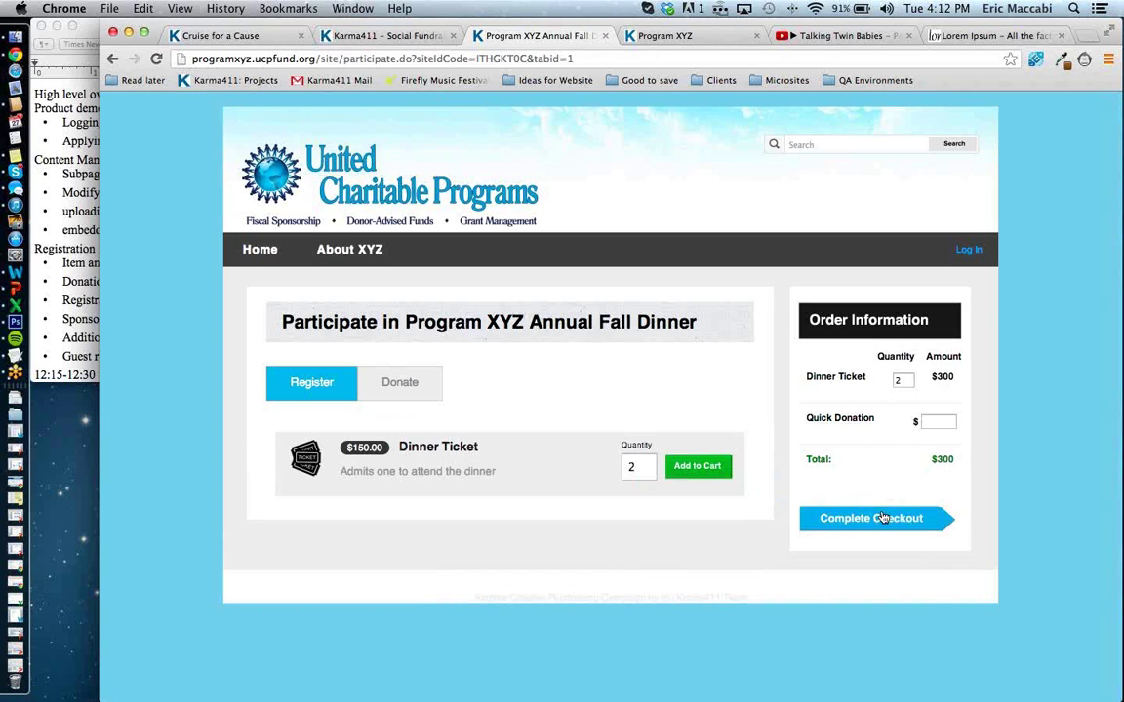
Add a $200 quick donation, review the $500.00 USD checkout total, then leave checkout.
click(939, 423)
text(200)
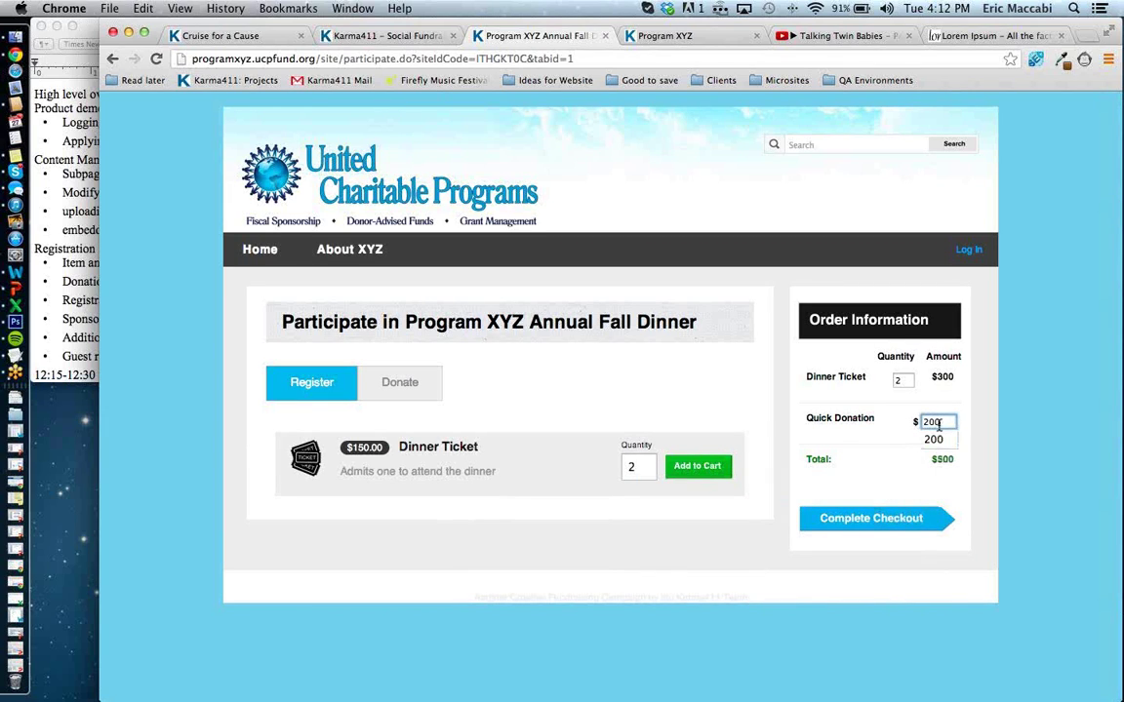
click(978, 434)
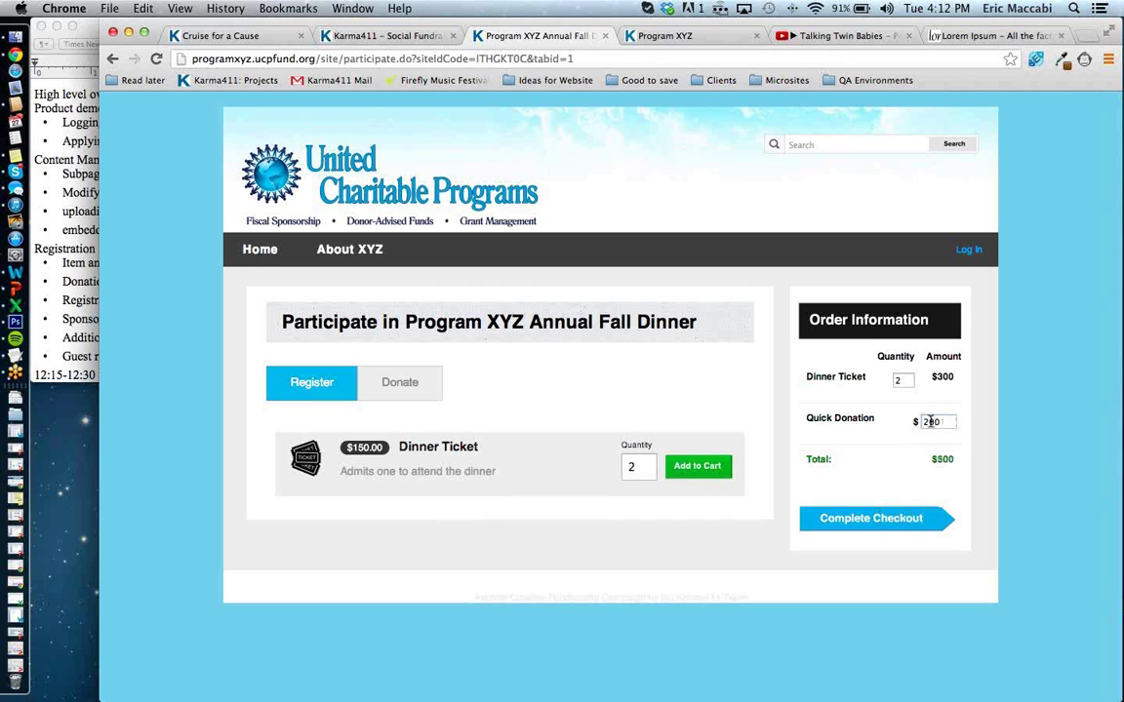
click(945, 508)
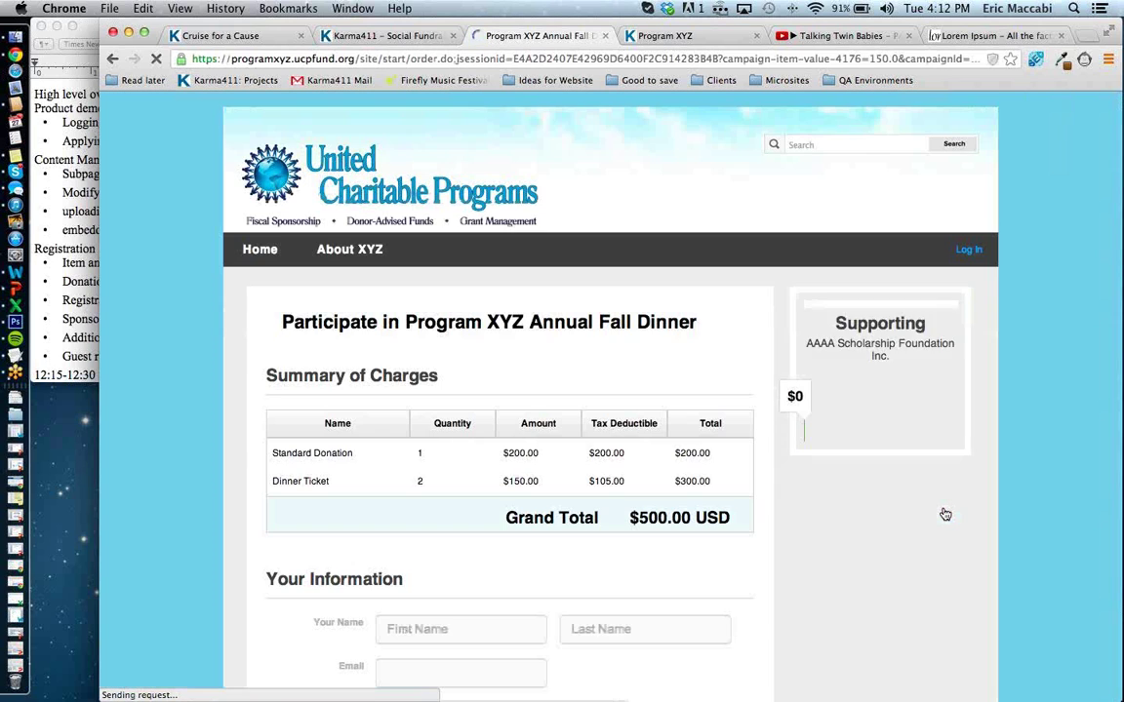
scroll(945, 514, down, 10)
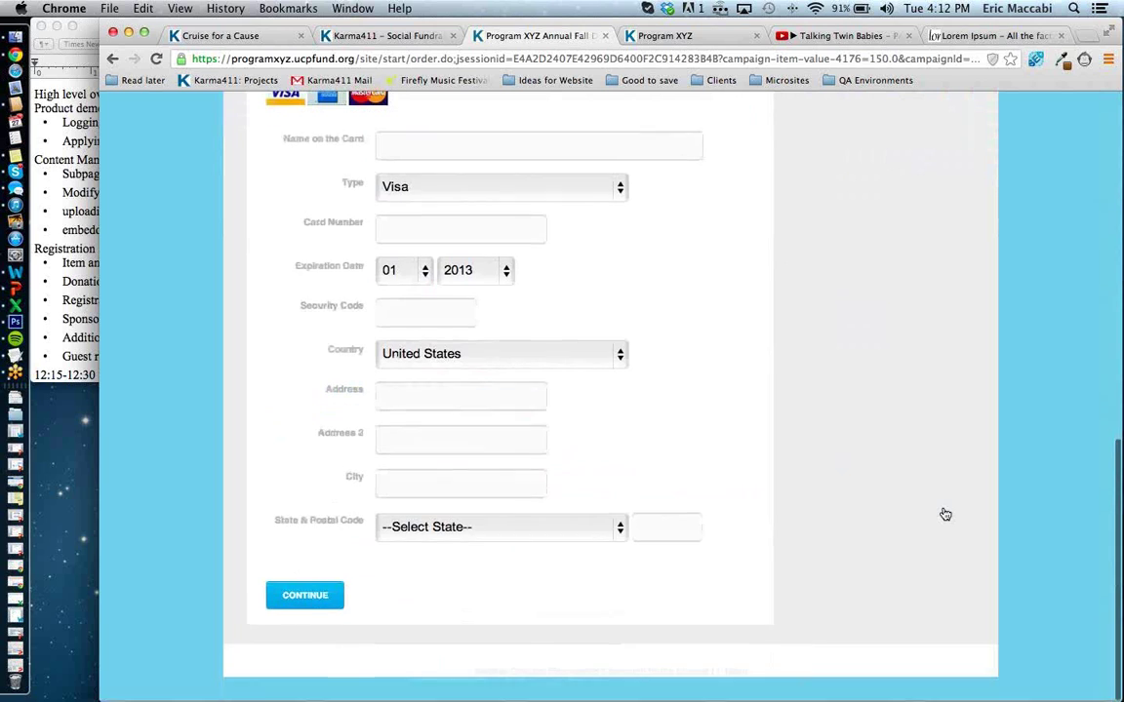
scroll(945, 514, up, 5)
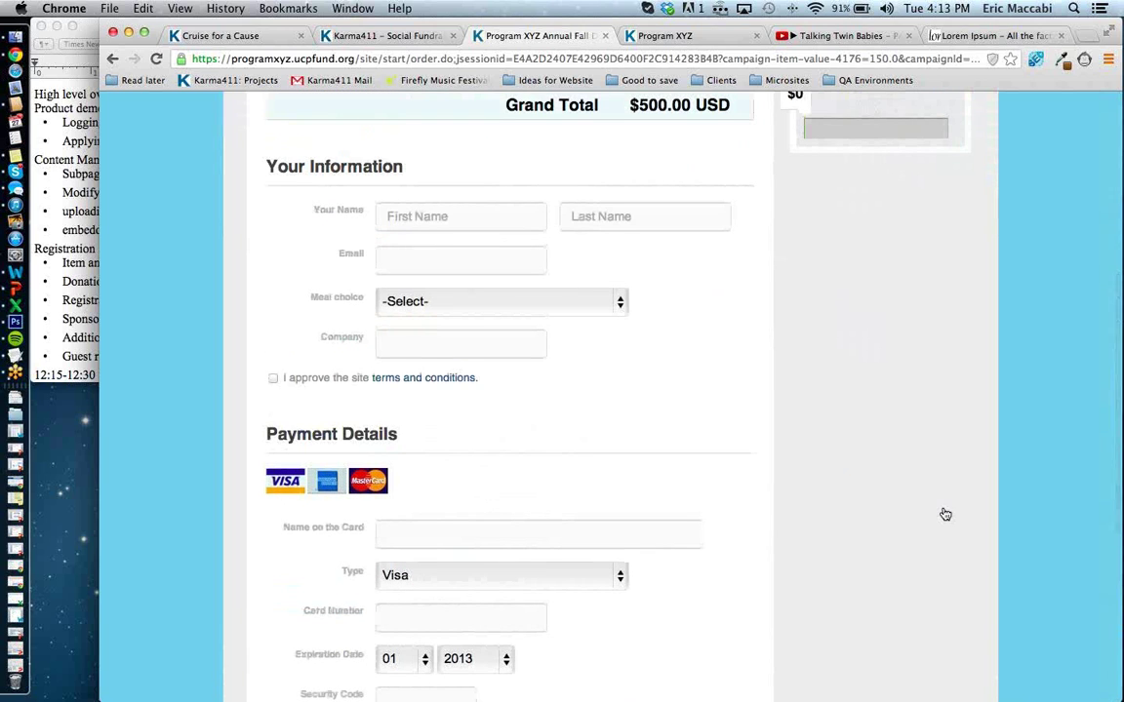
scroll(945, 514, up, 5)
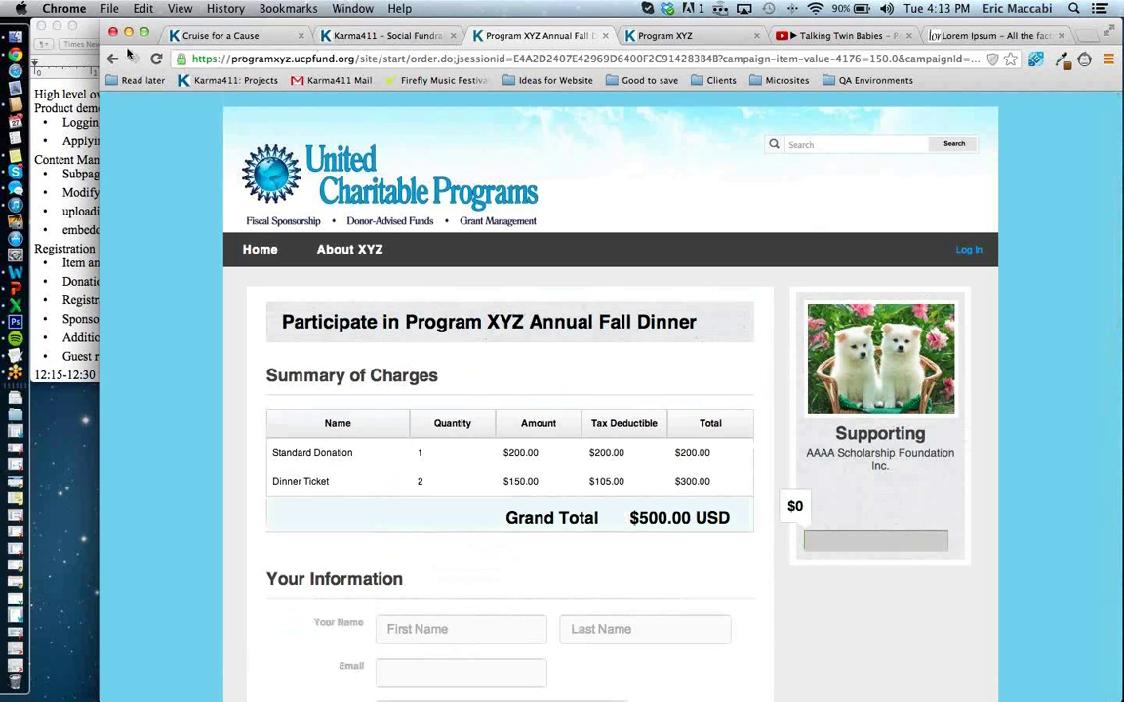
click(349, 188)
Start a new 'Table of Ten' package describing admission for ten adults, with the Tickets.png image.
click(408, 36)
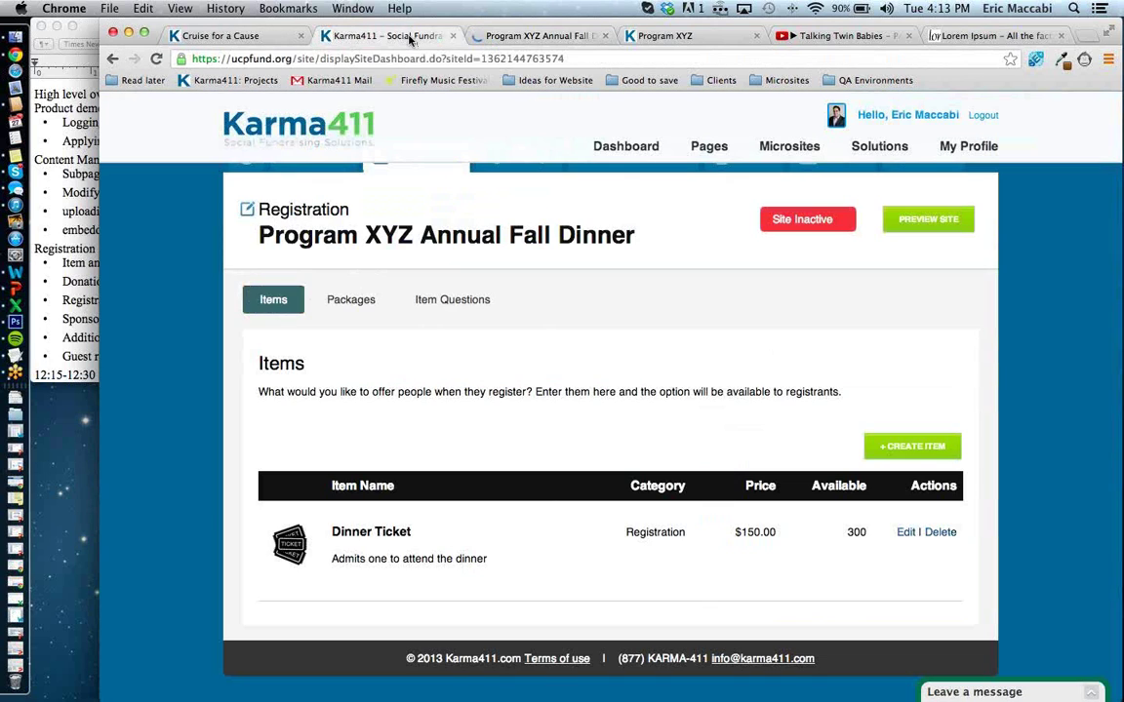
click(371, 312)
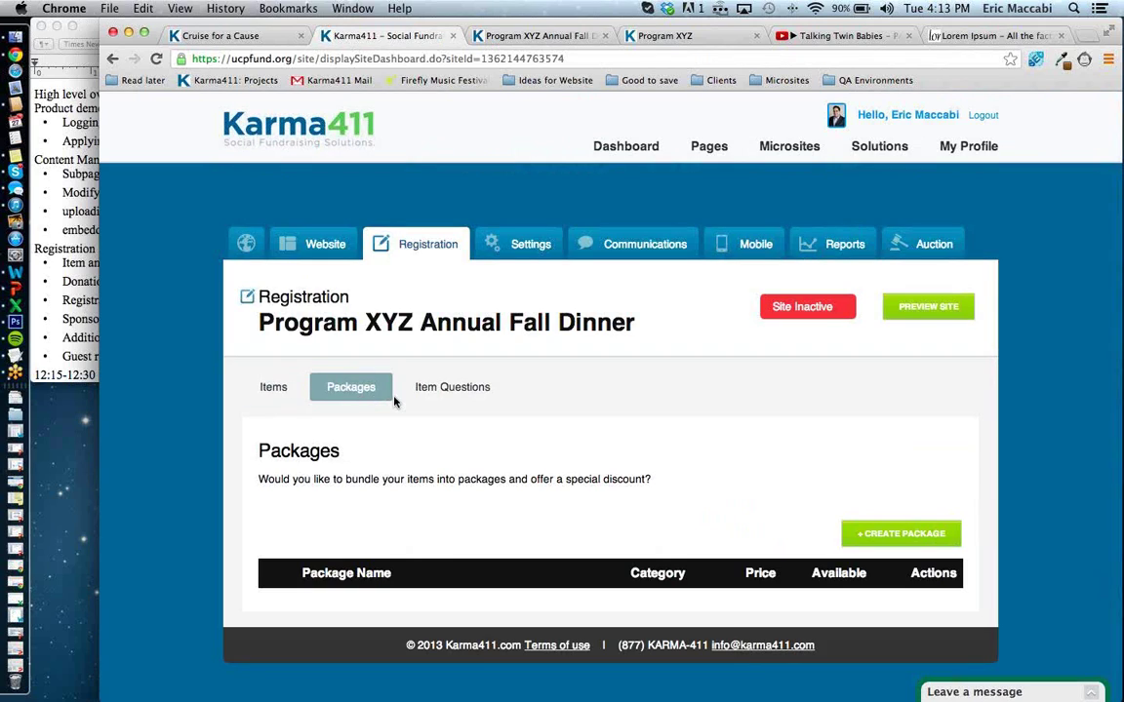
click(858, 540)
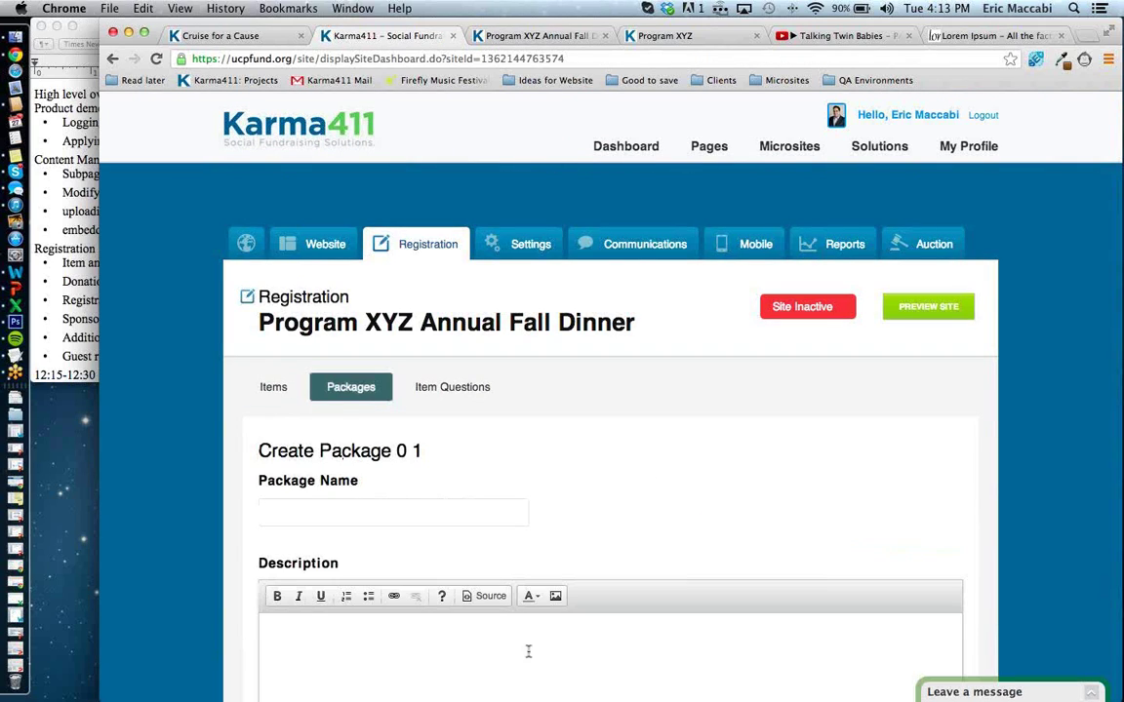
click(436, 515)
text(Table of Ten)
text(Admit)
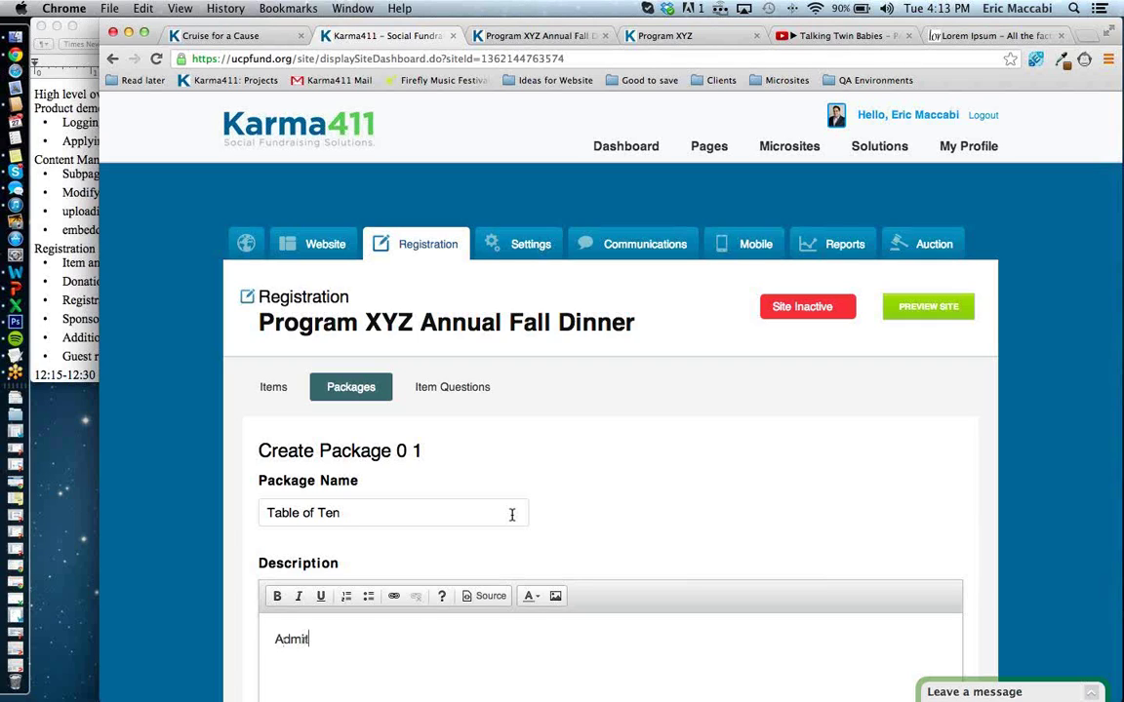
text(s t)
text(0 adu)
text(lts for t)
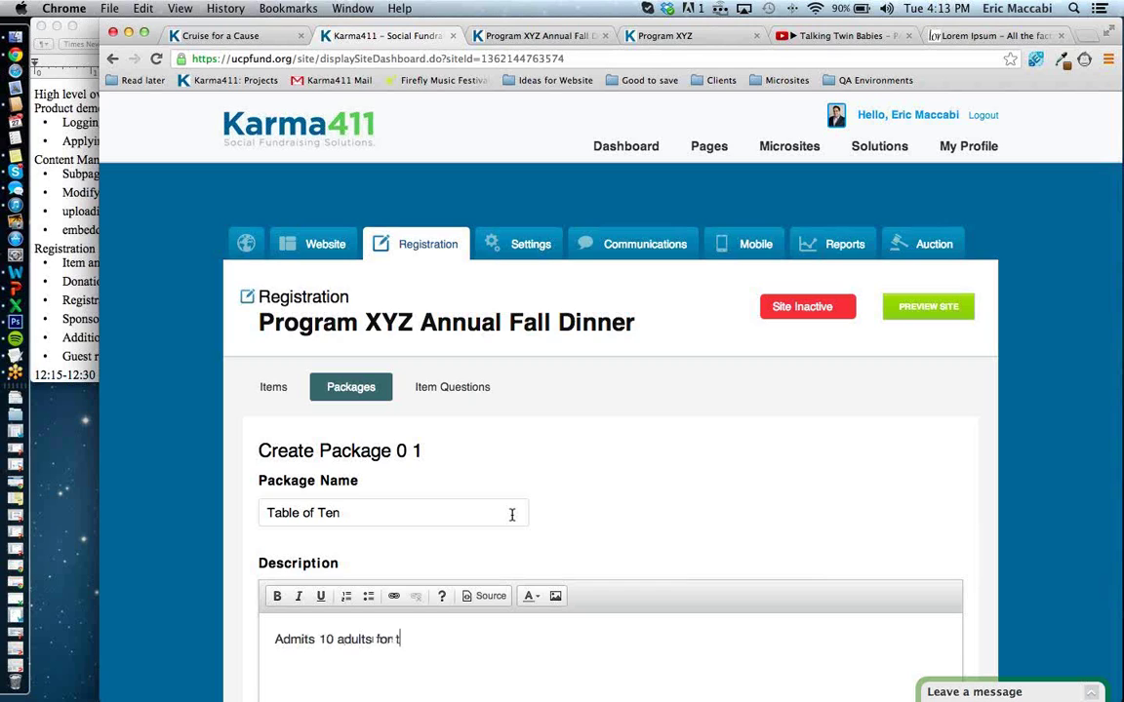
text(he dinner)
scroll(511, 514, down, 10)
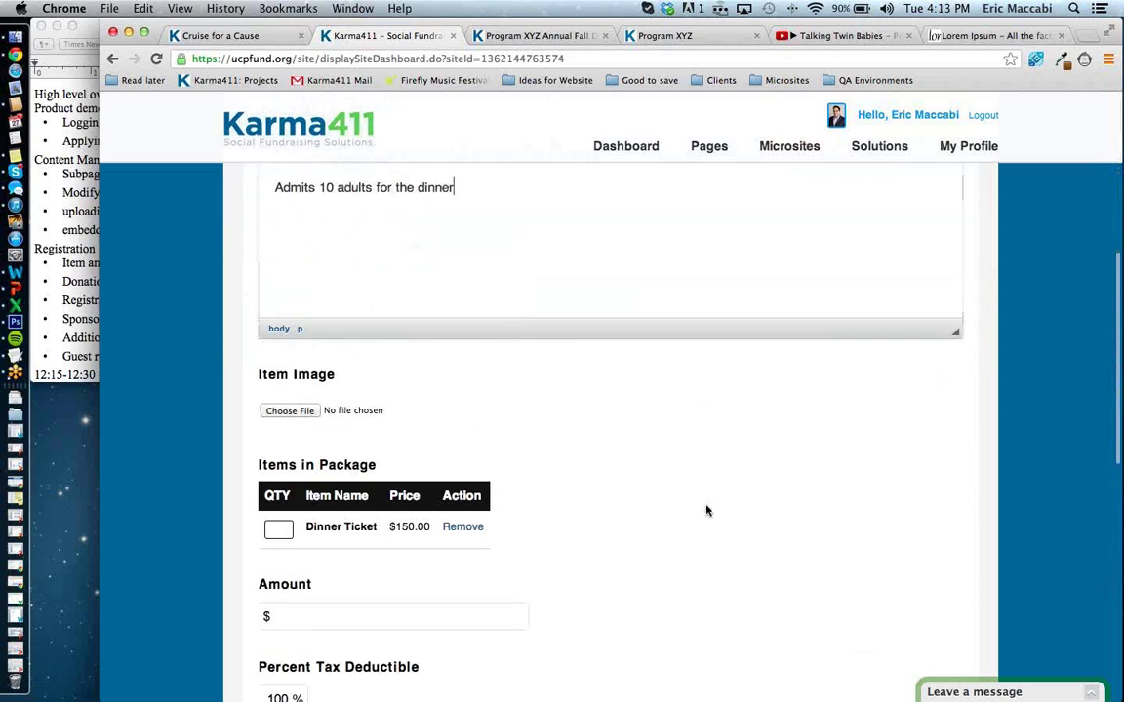
click(290, 397)
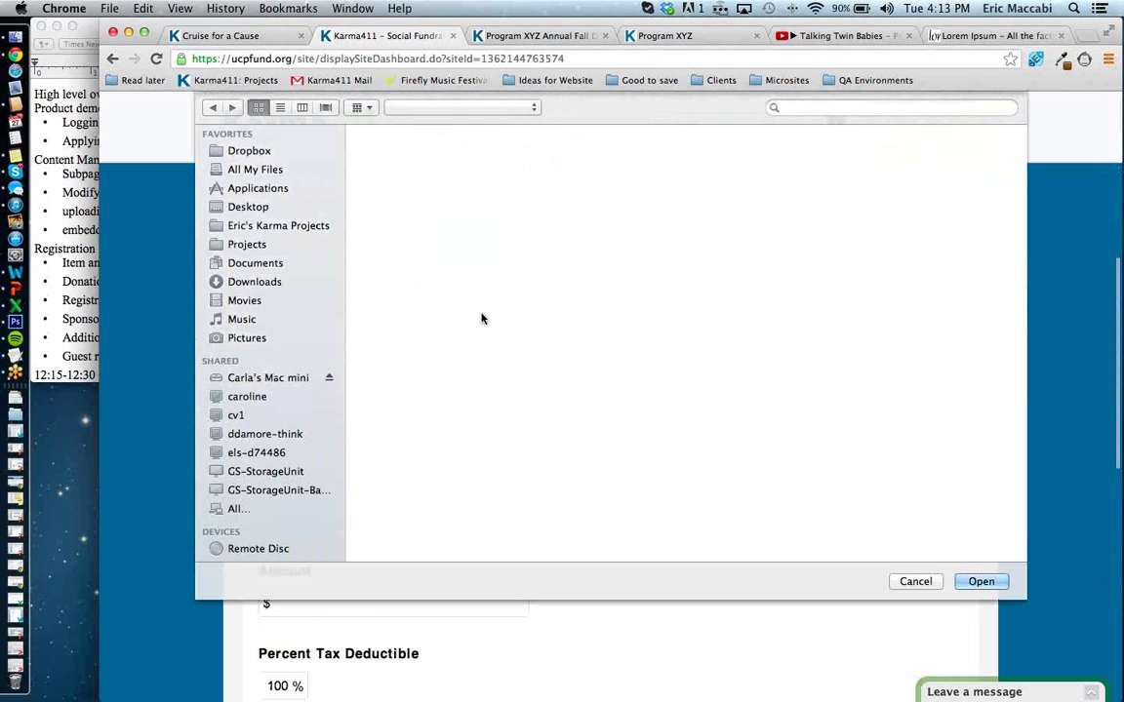
click(734, 187)
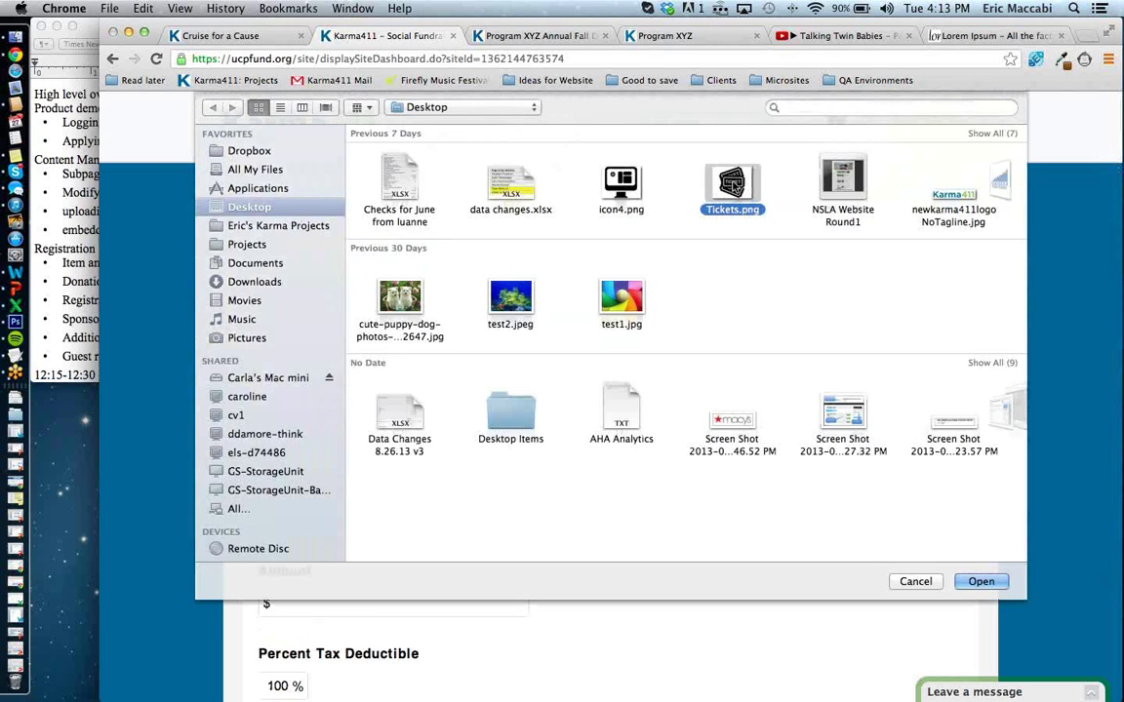
double_click(733, 187)
scroll(519, 466, down, 3)
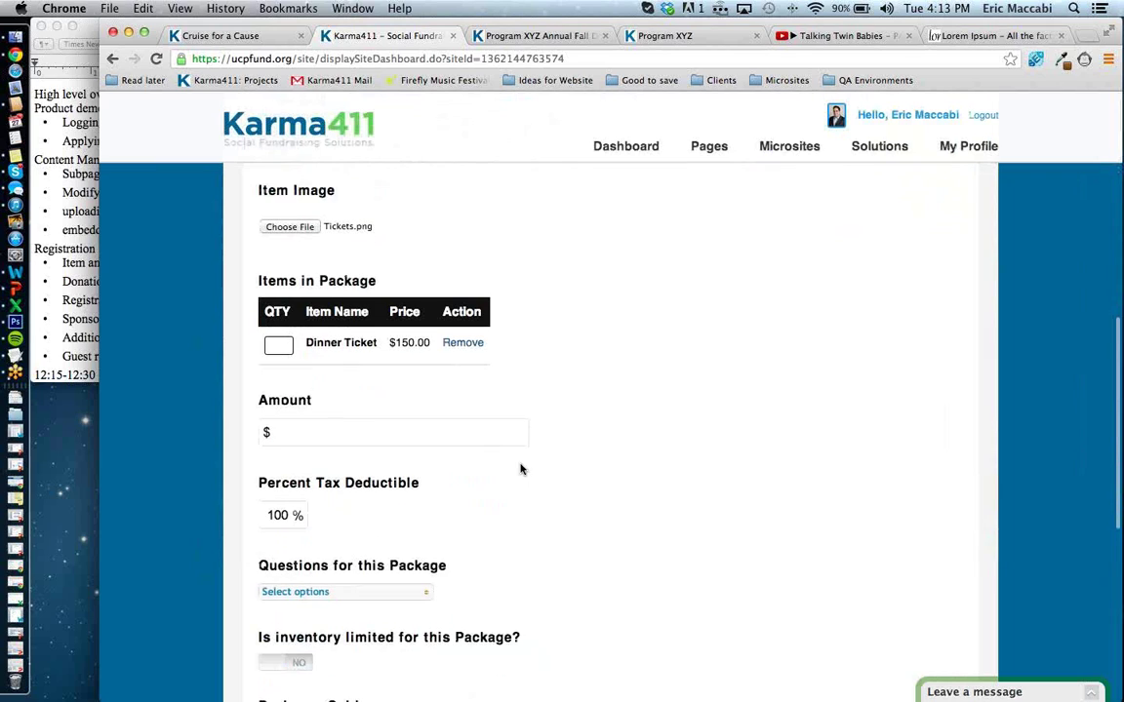
Include Dinner Tickets, price the package at $1200, 70% tax deductible, asking the Company question.
click(277, 344)
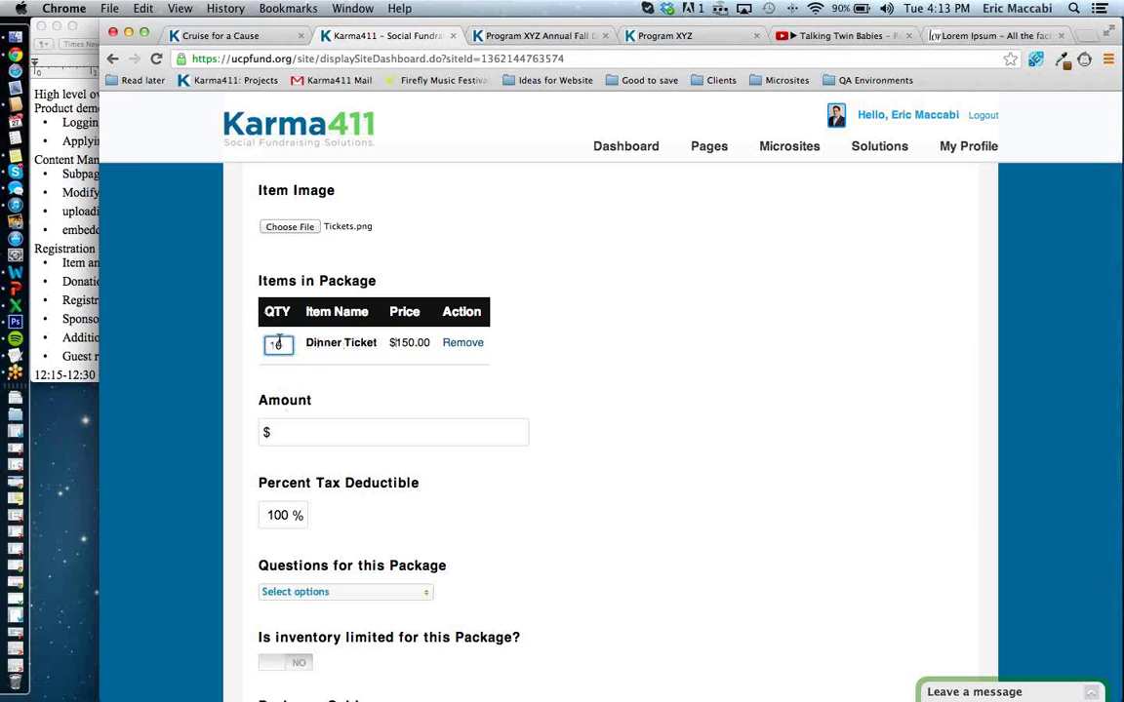
click(313, 430)
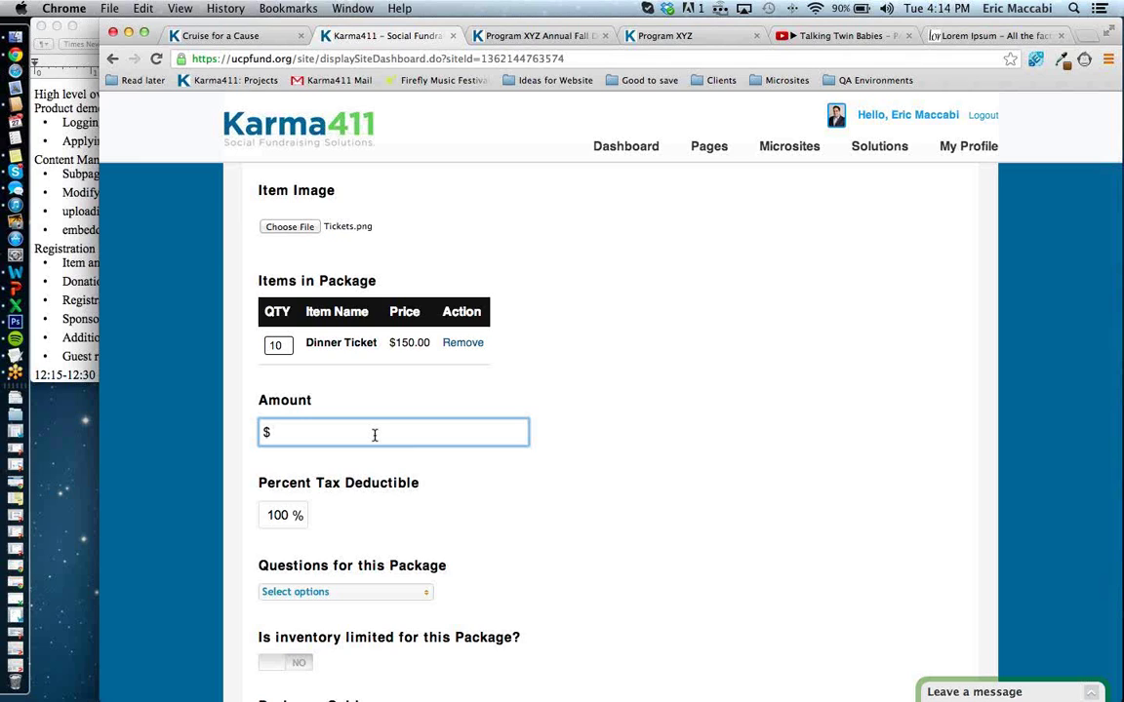
text(1200)
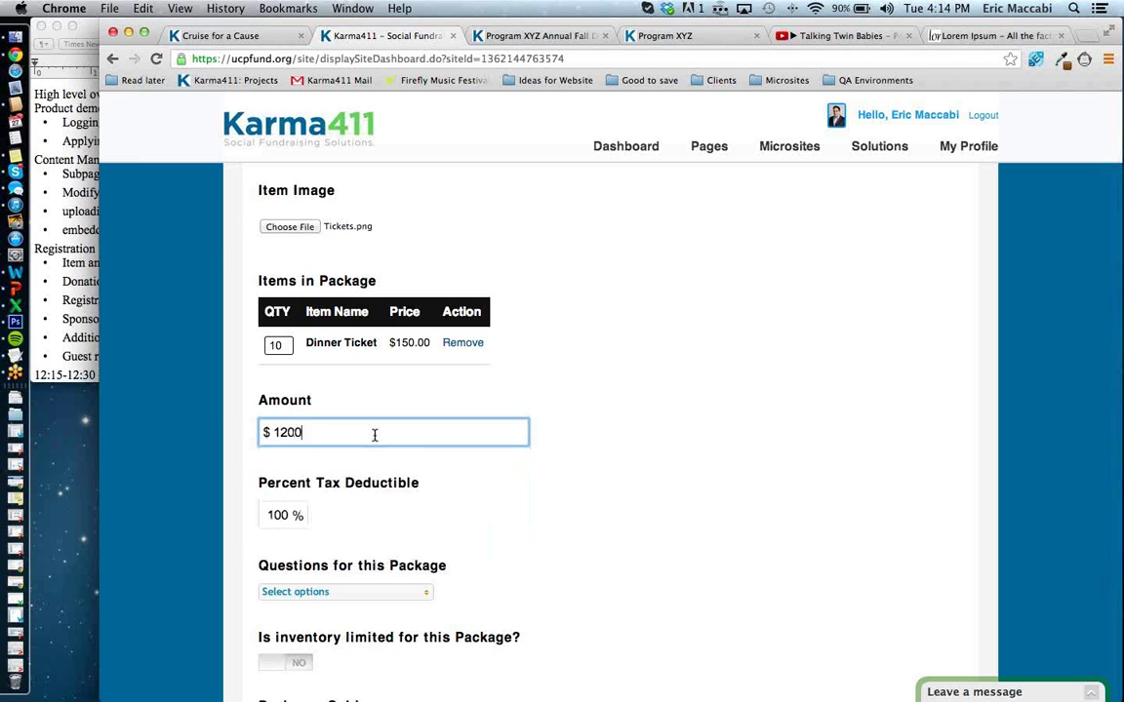
key(Tab)
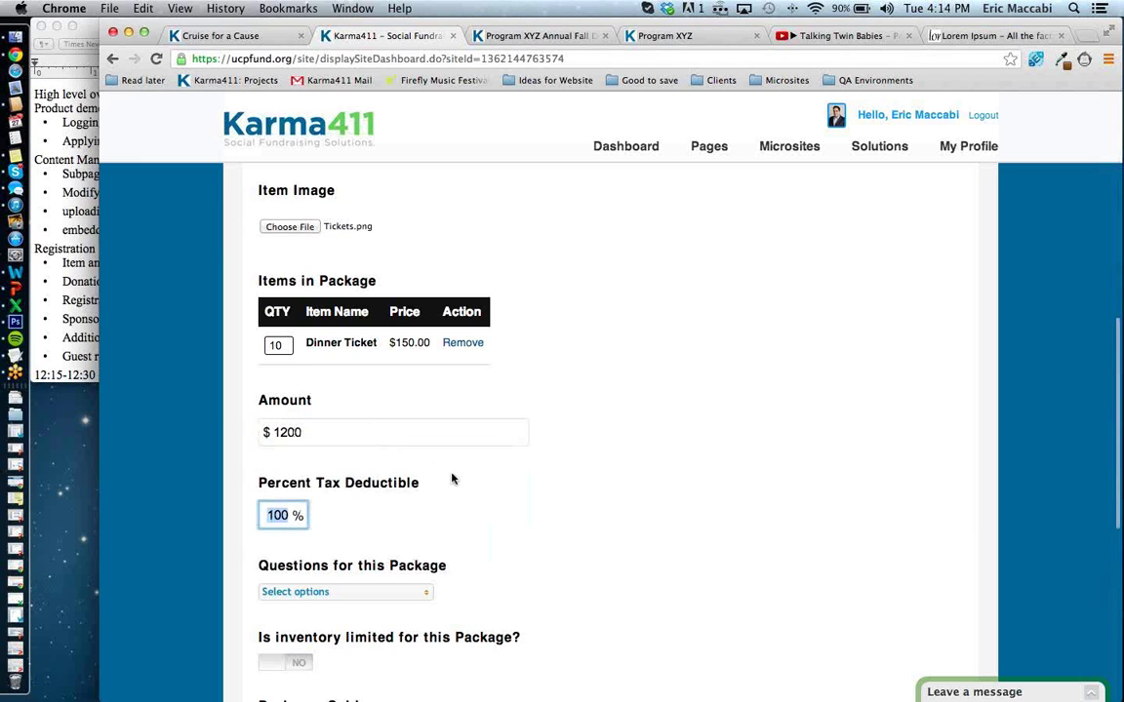
scroll(452, 476, down, 3)
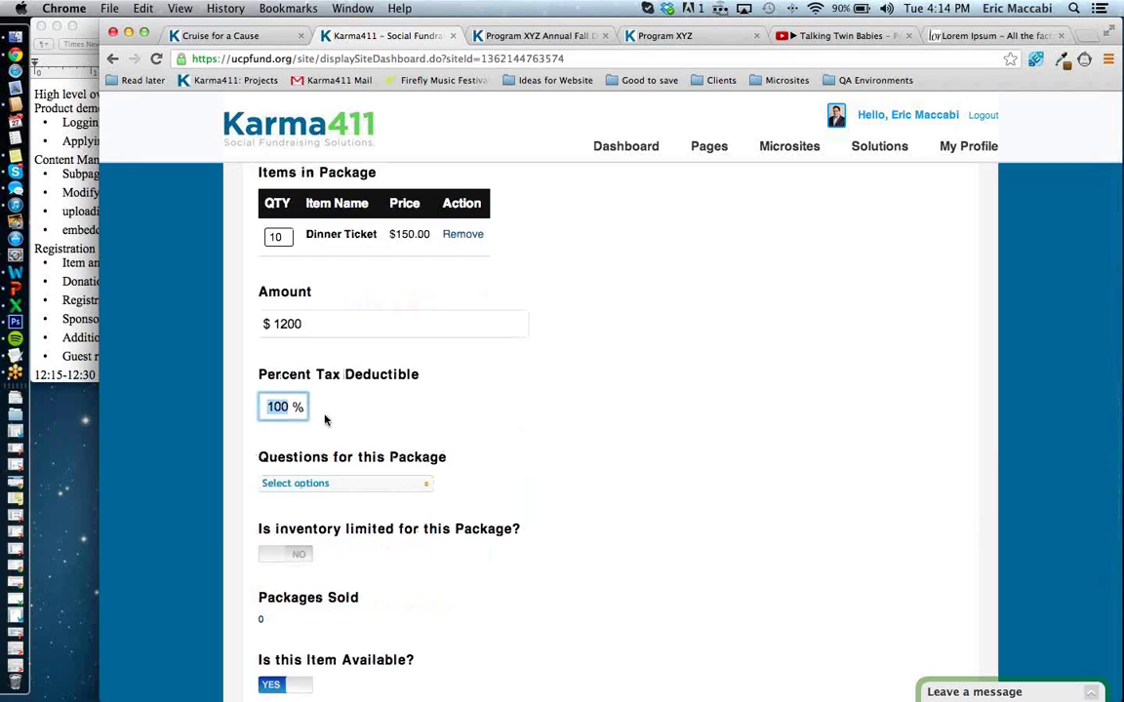
text(70)
key(Tab)
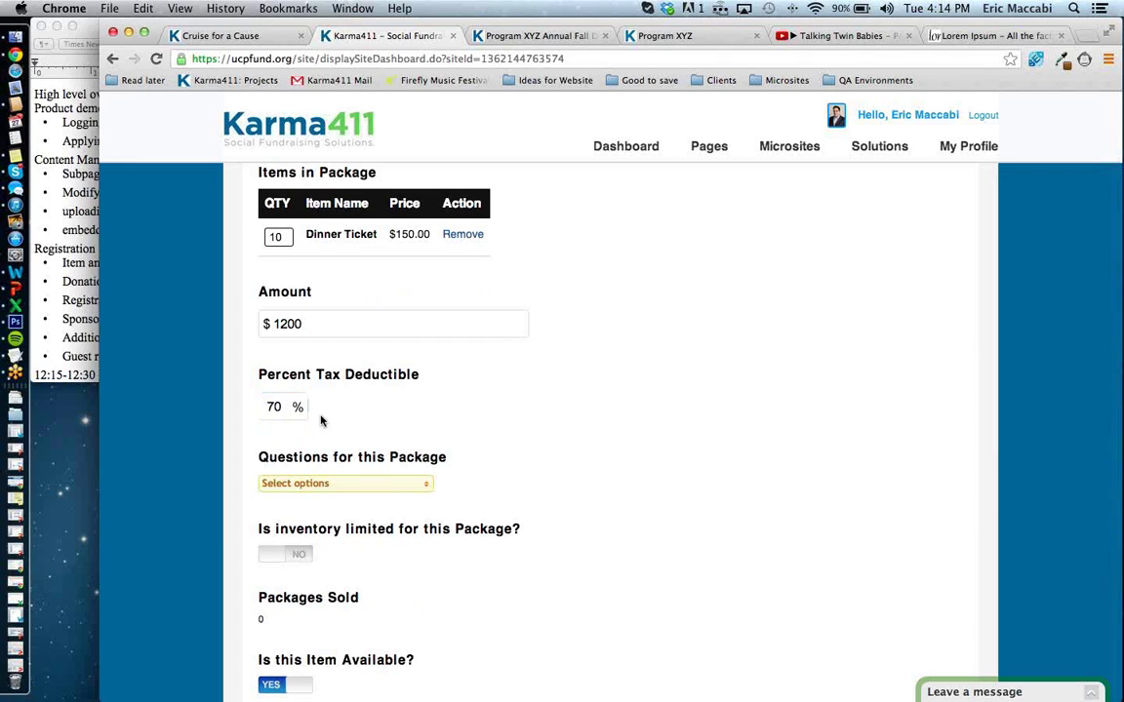
click(331, 484)
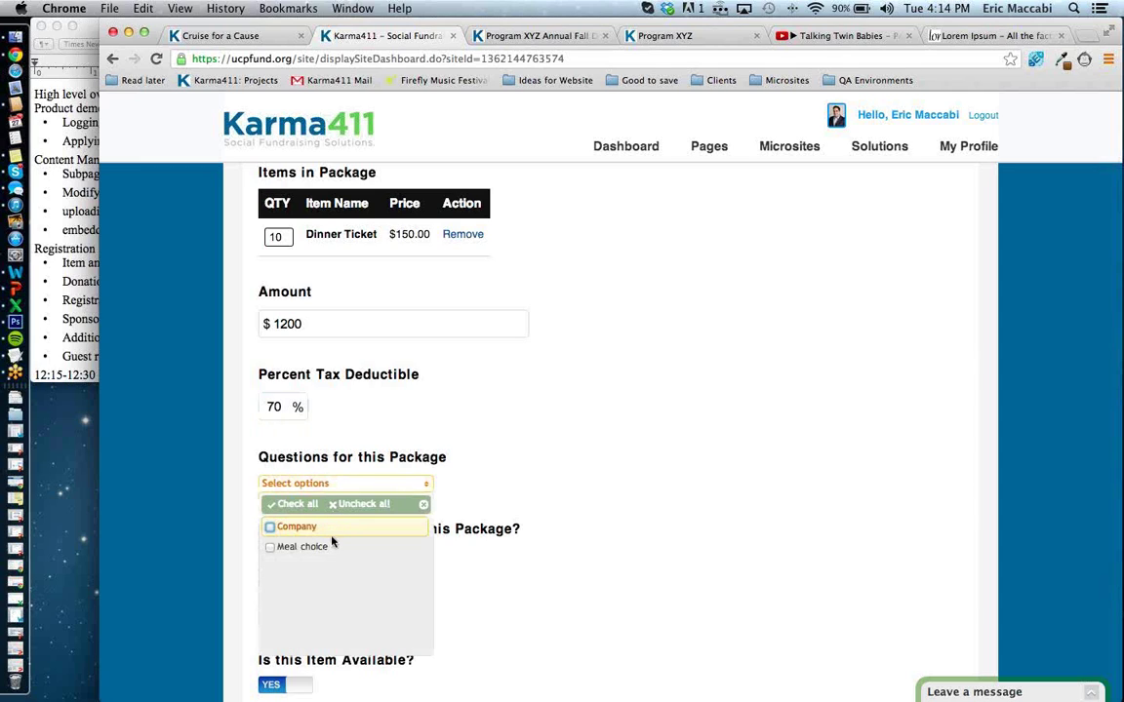
click(275, 527)
click(498, 536)
Limit inventory to 30, disallow multiple purchases, and categorise the package as Registration.
scroll(501, 545, down, 5)
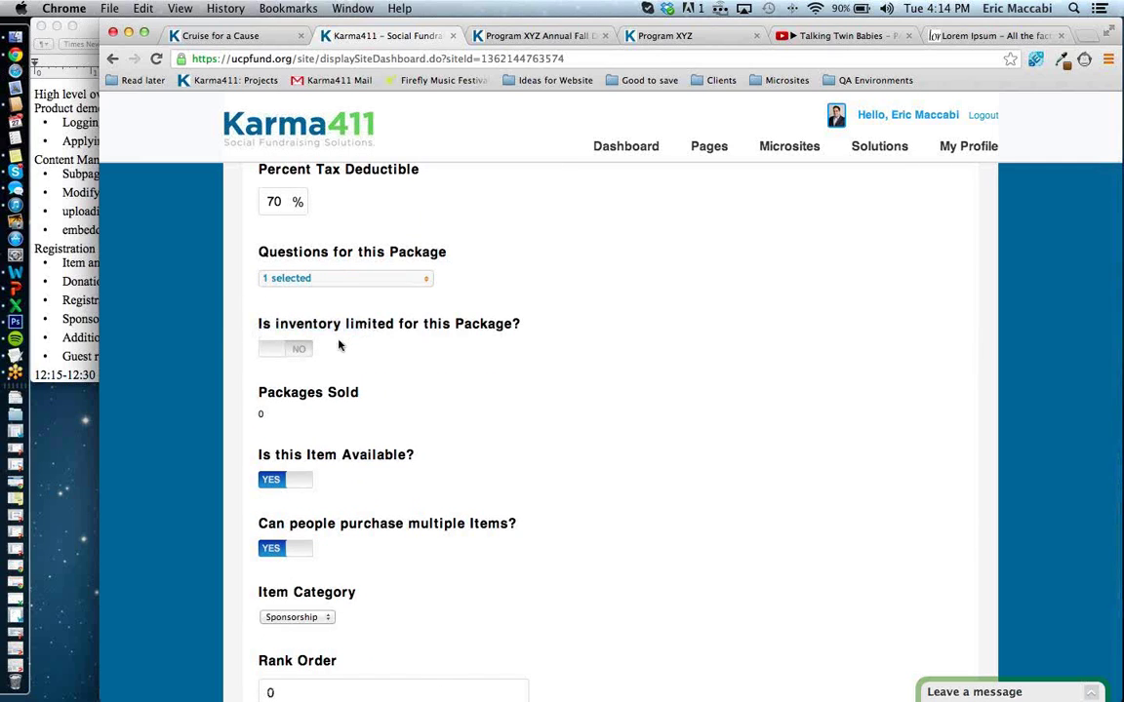
click(305, 349)
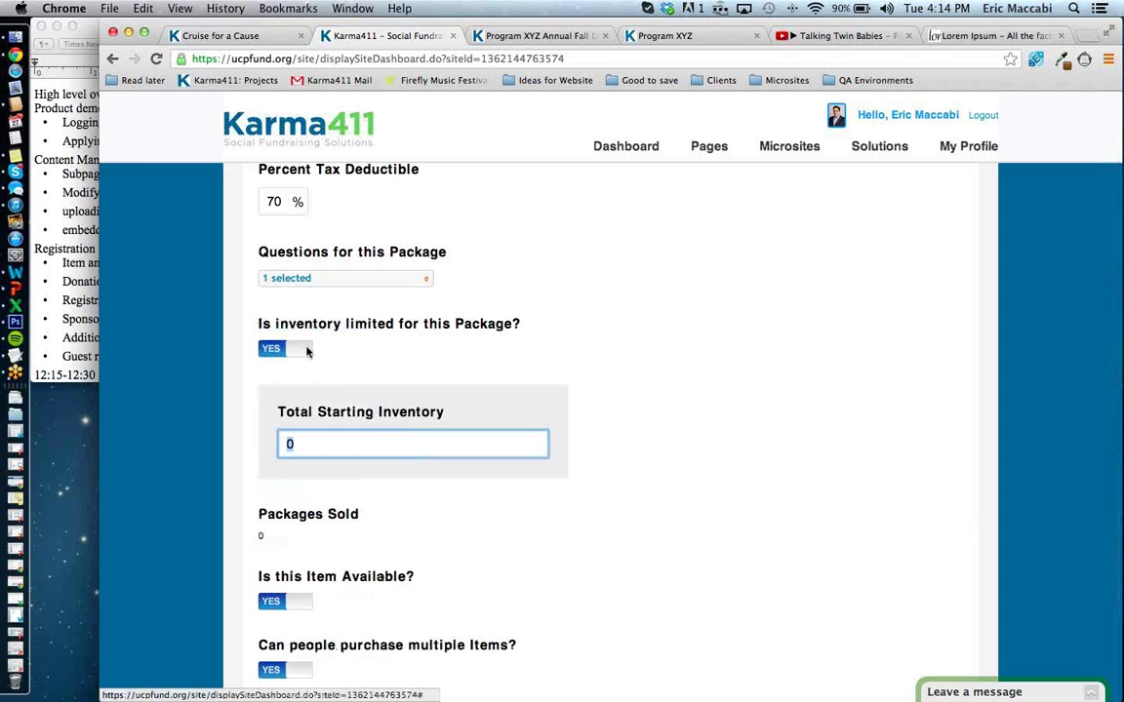
click(334, 434)
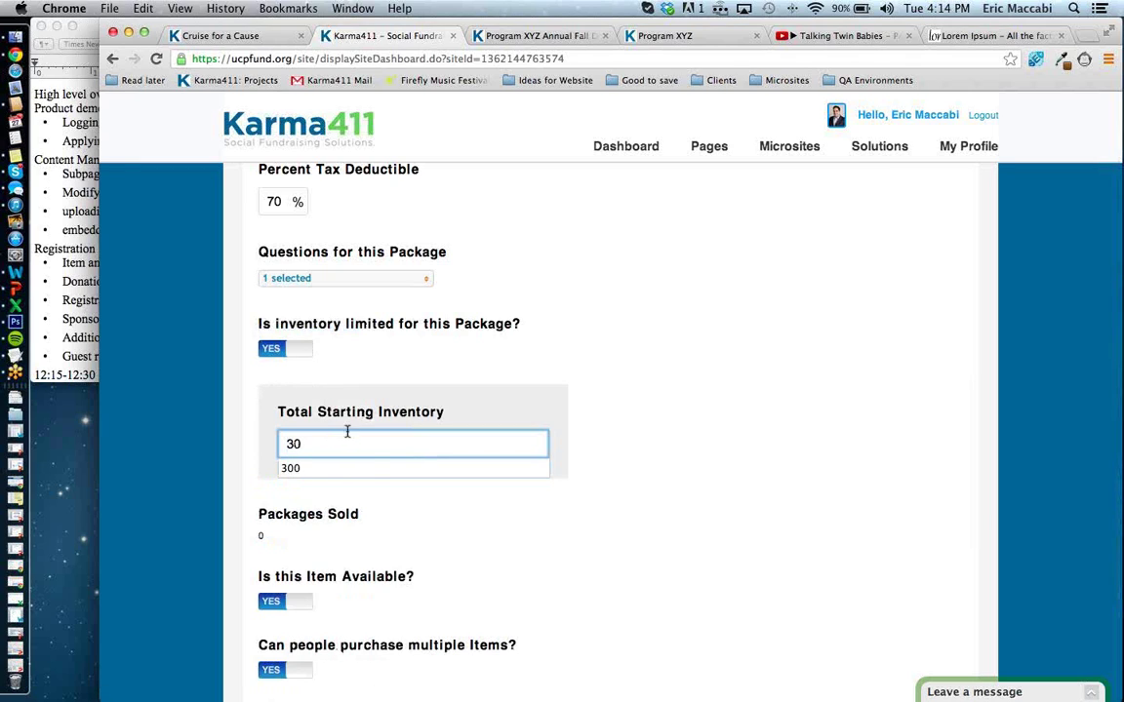
click(374, 502)
scroll(375, 501, down, 3)
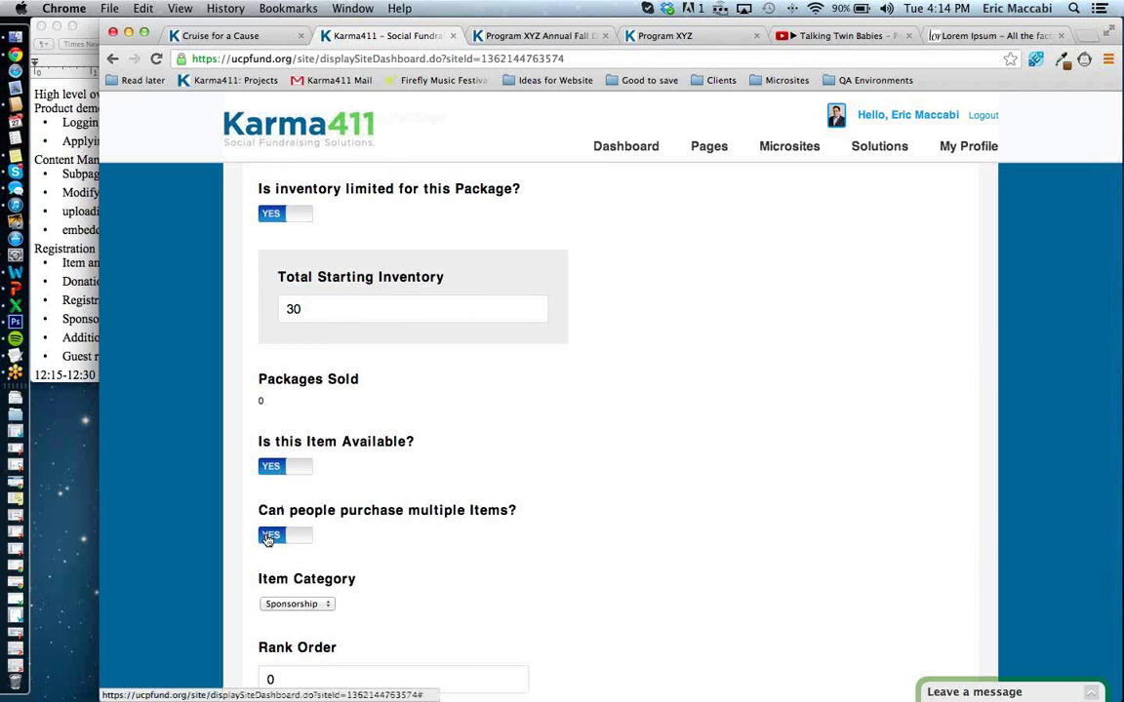
click(270, 535)
scroll(368, 572, down, 1)
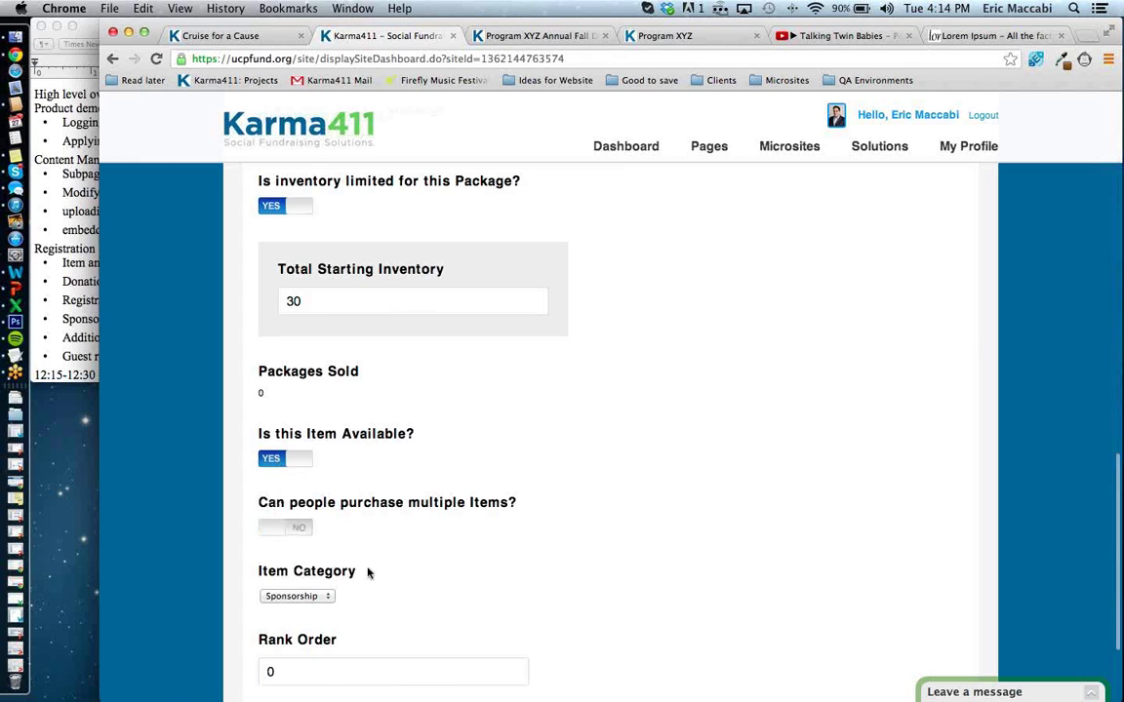
scroll(368, 572, down, 3)
click(327, 456)
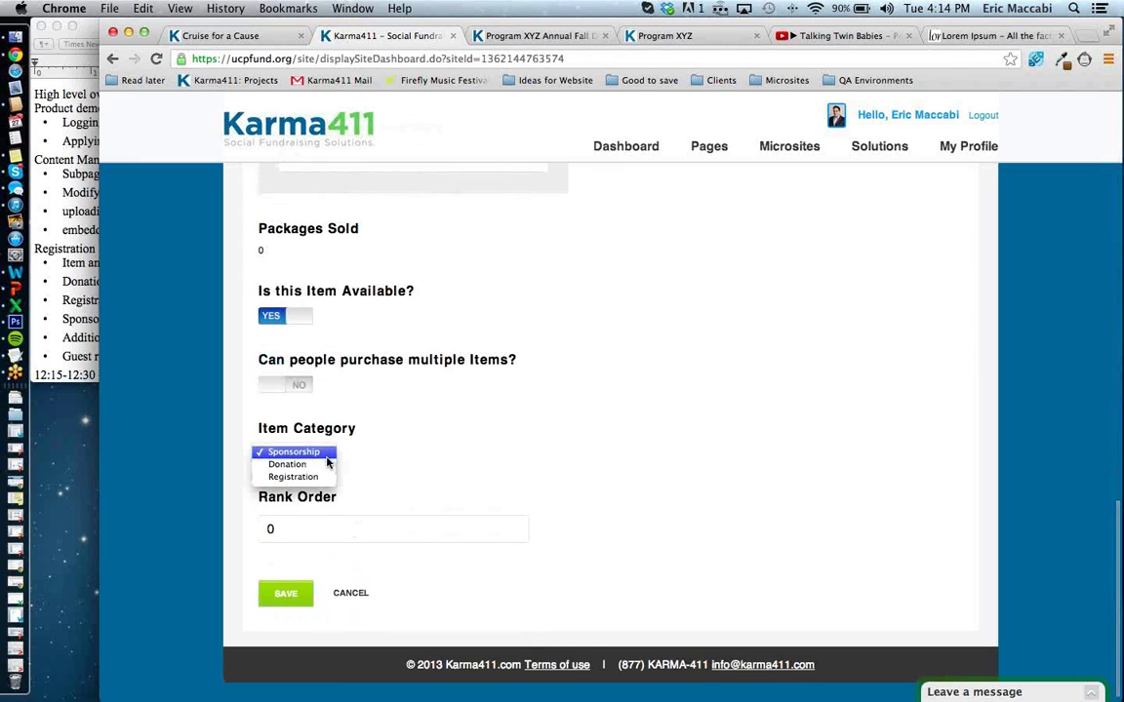
click(322, 477)
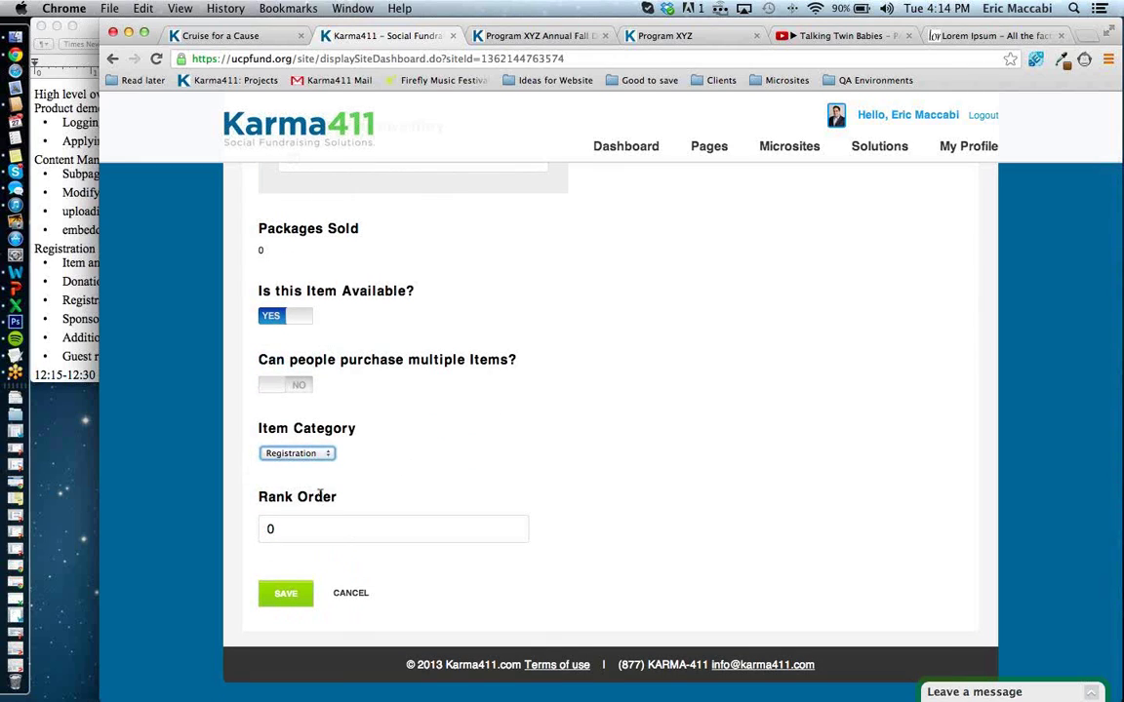
Save the Table of Ten package, then add 10 Dinner Tickets ($1500) to the public order.
click(298, 603)
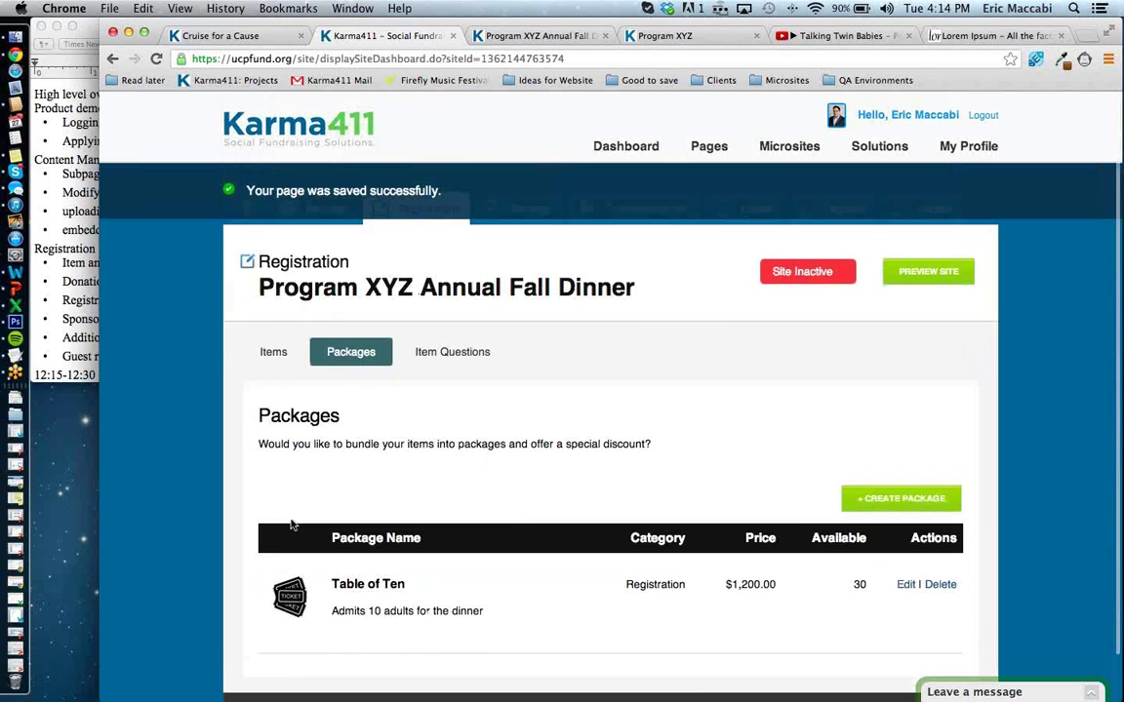
scroll(293, 527, down, 2)
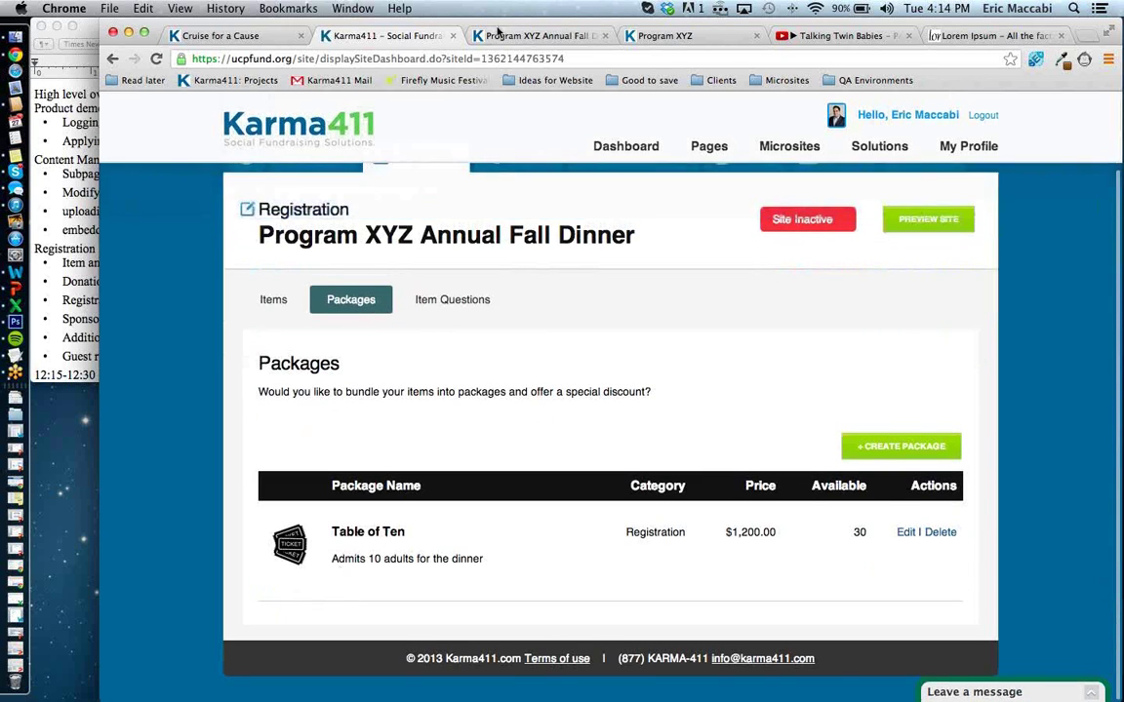
click(535, 35)
click(899, 667)
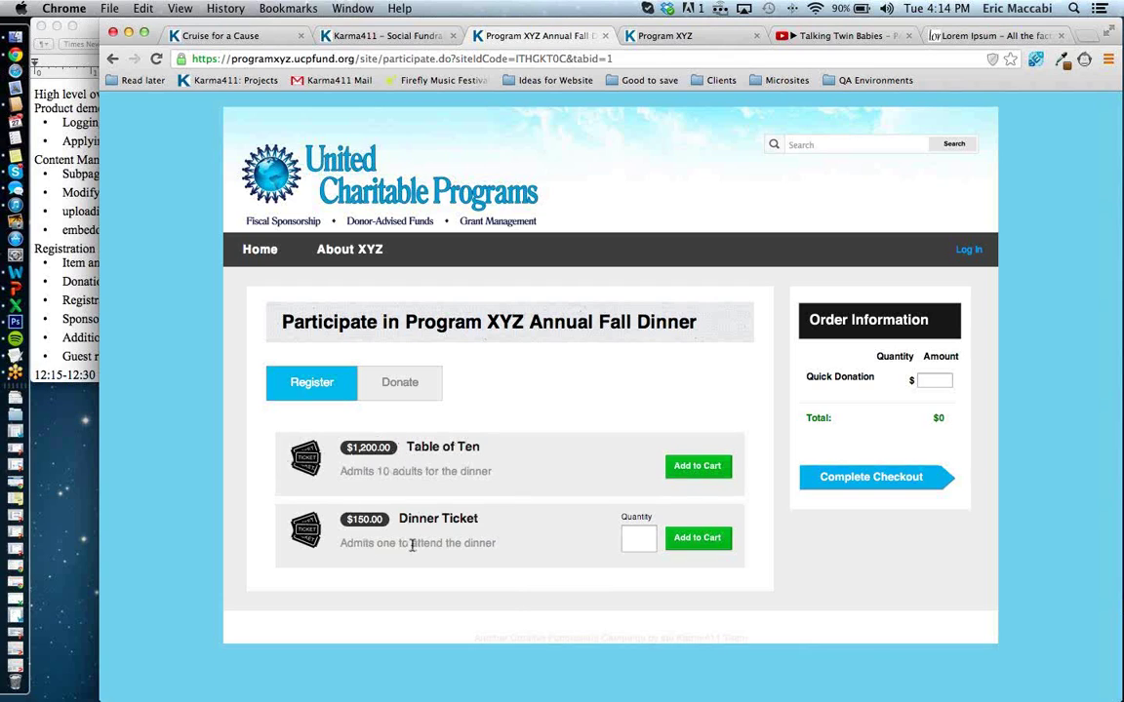
click(649, 537)
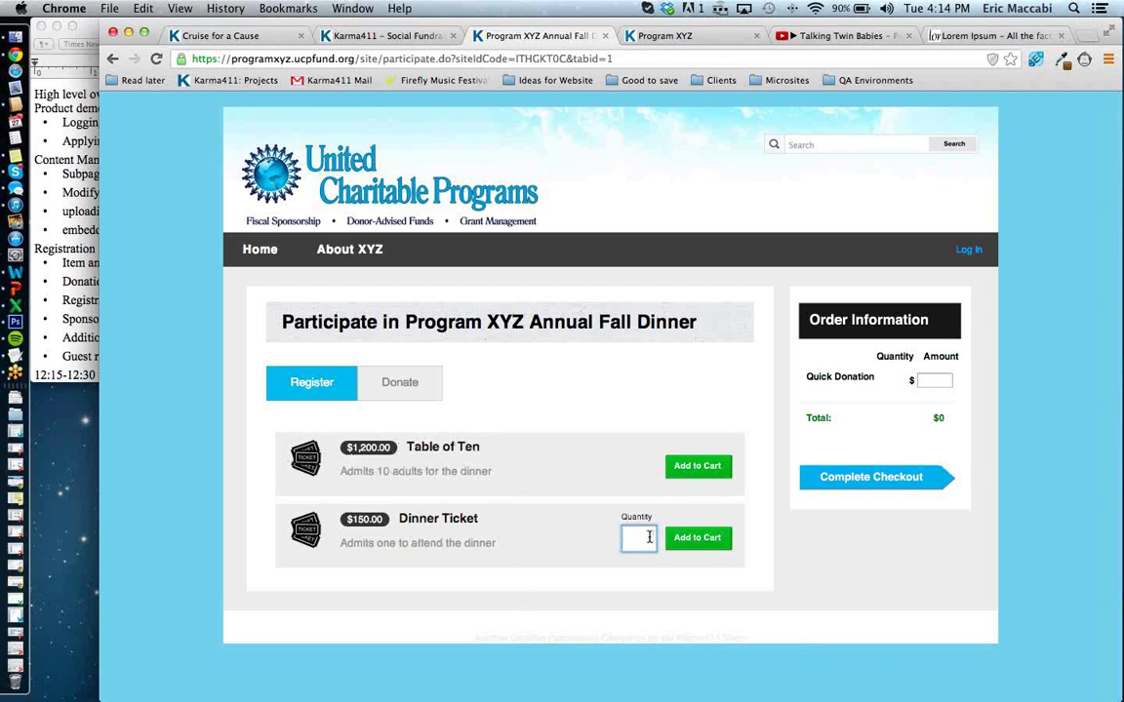
text(10)
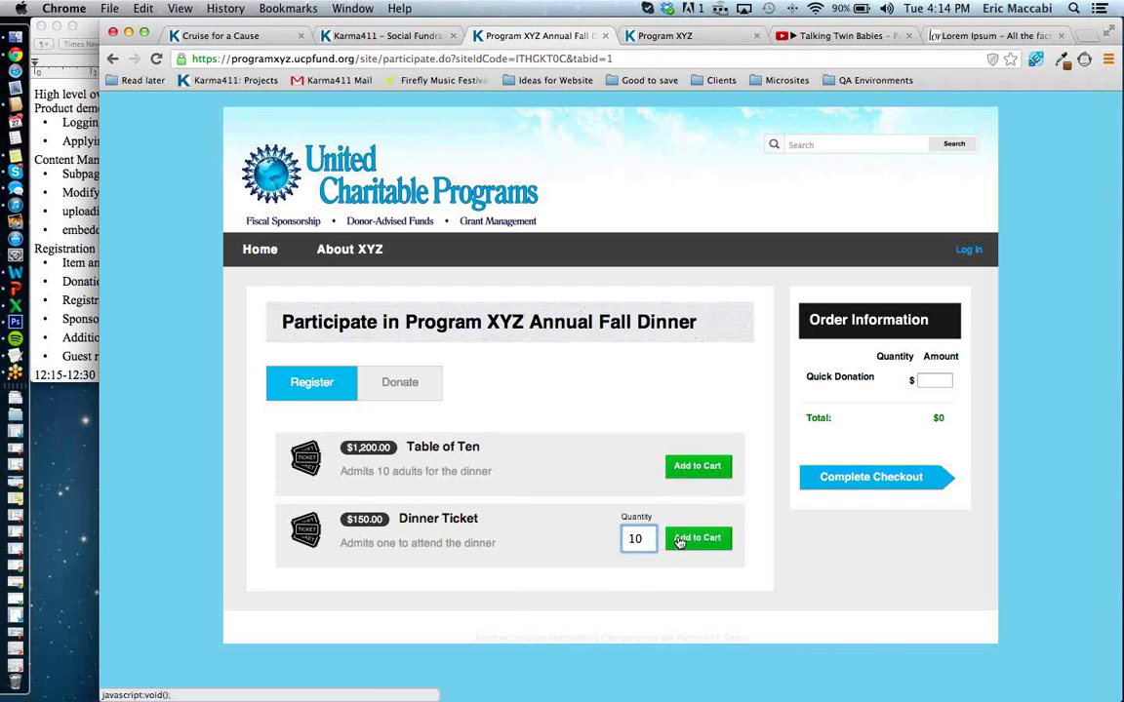
click(679, 541)
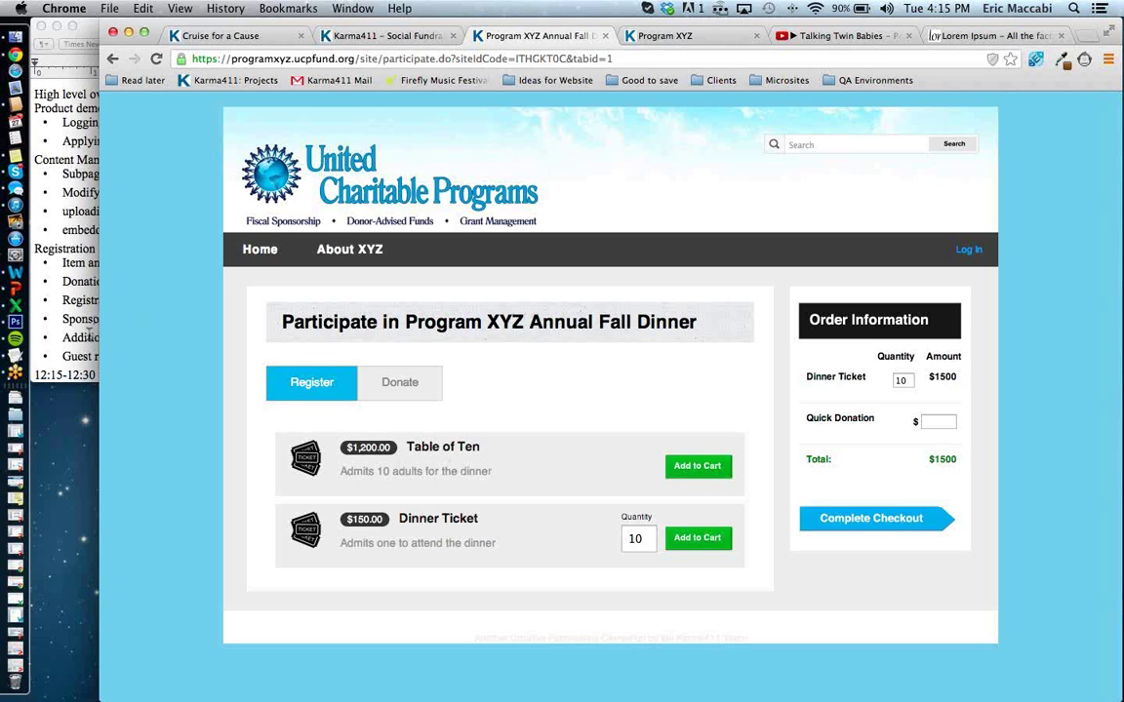
click(90, 335)
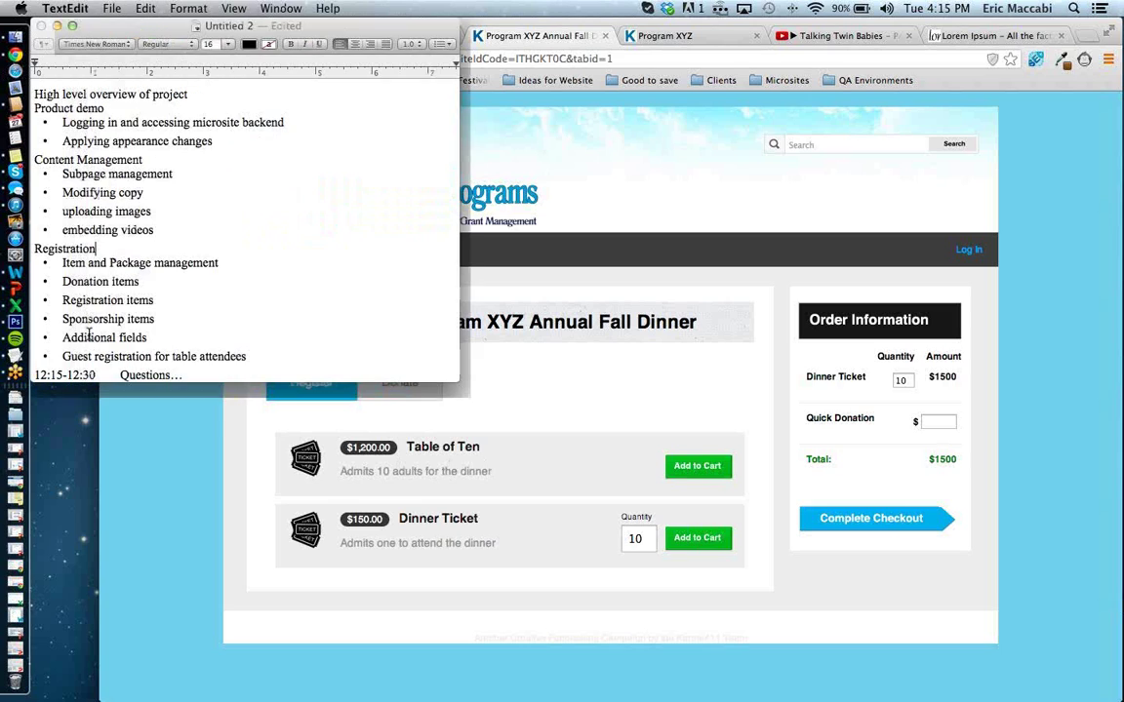
click(163, 440)
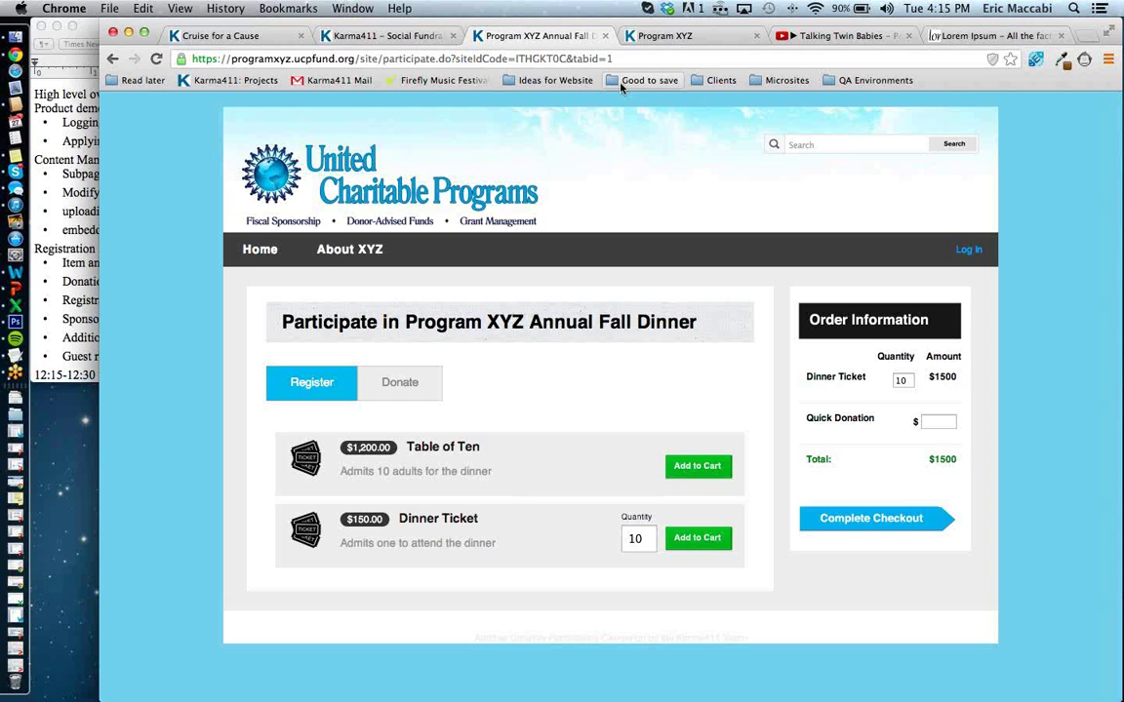
click(400, 36)
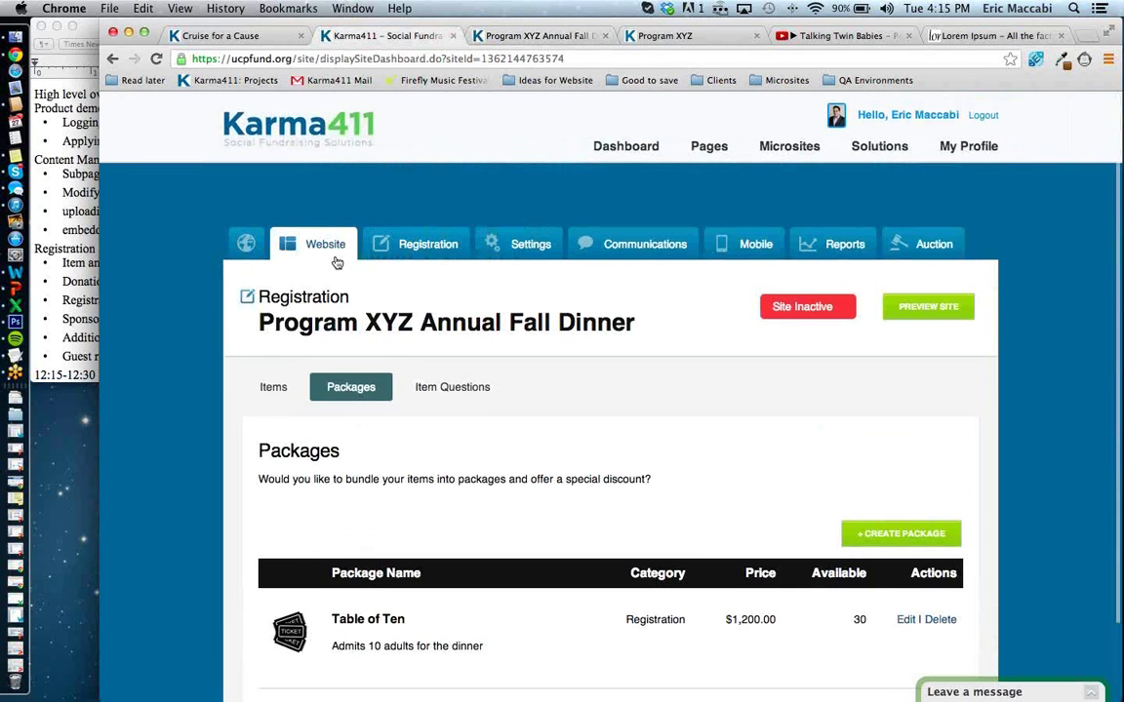
click(339, 259)
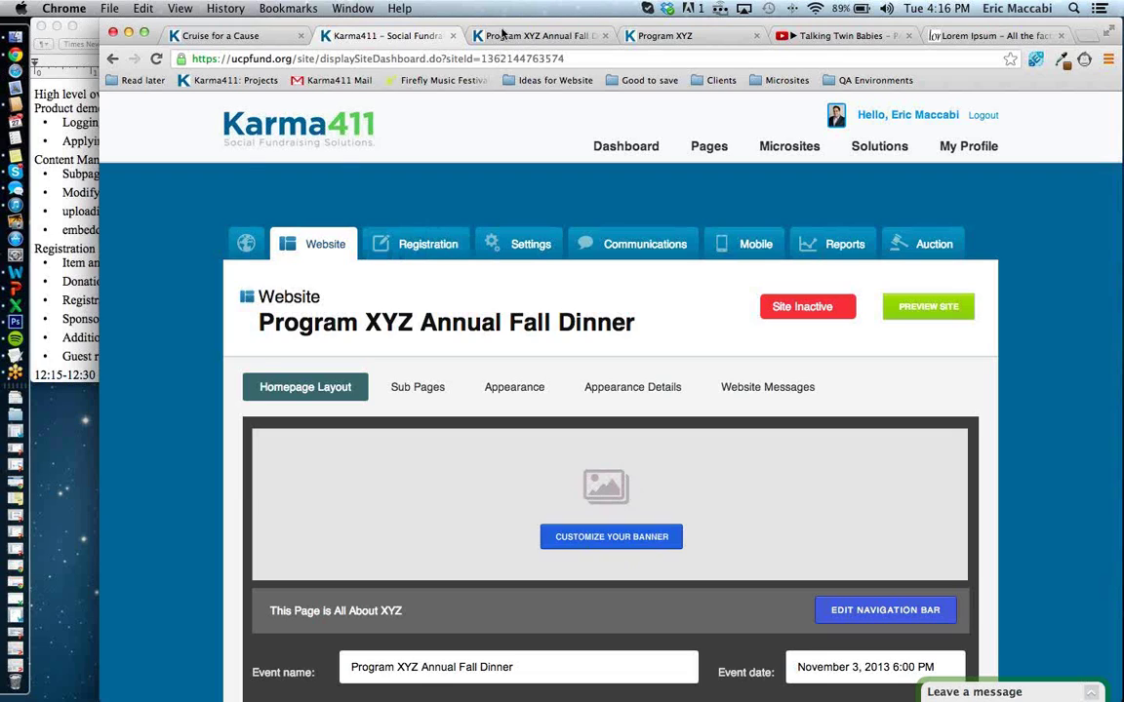
click(468, 35)
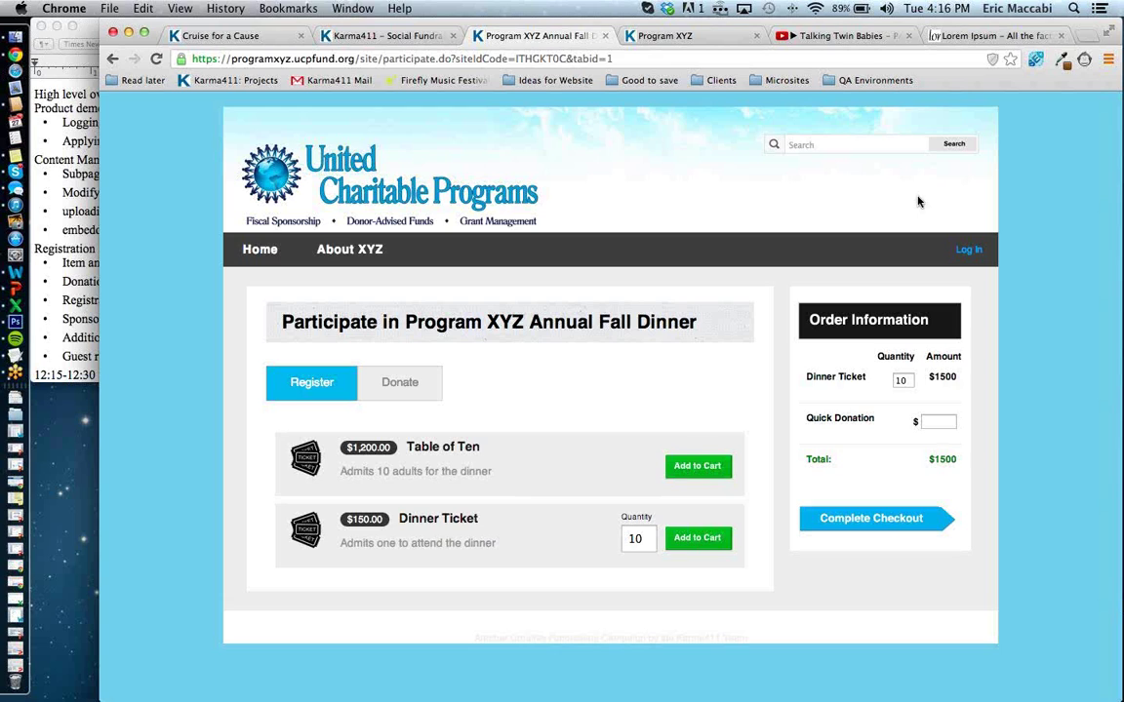
In the Program XYZ tab, load support.karma411.com and open the Live Chat! form.
click(738, 35)
click(711, 56)
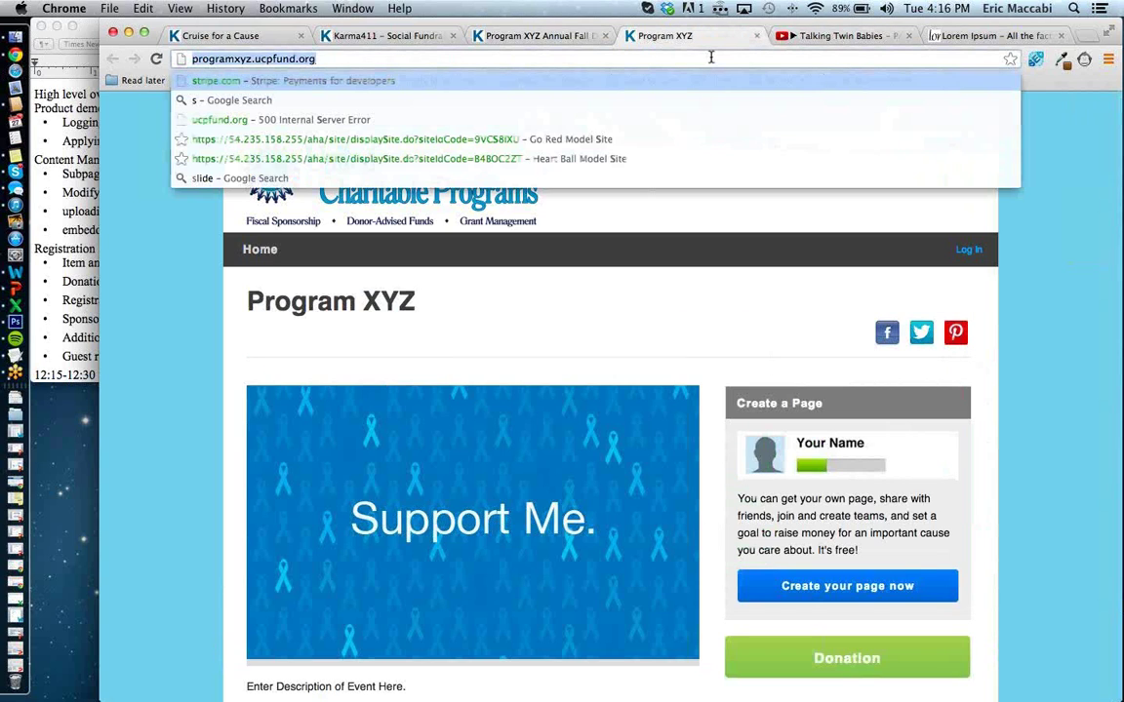
text(support.karma411.com)
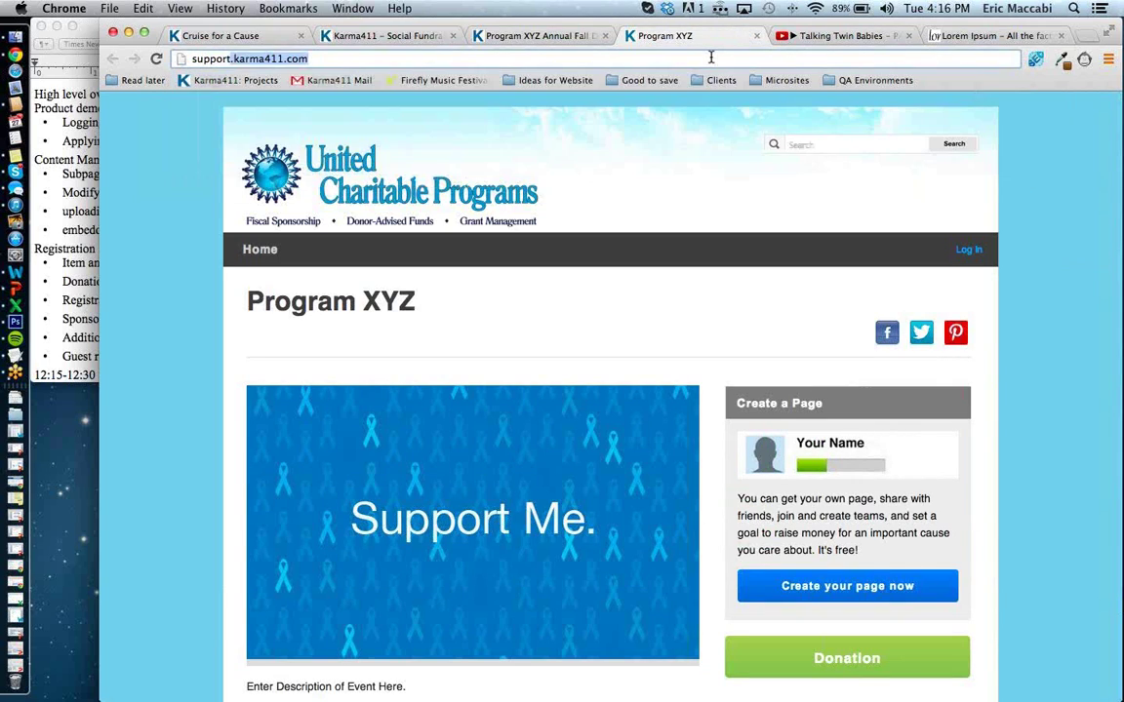
key(Return)
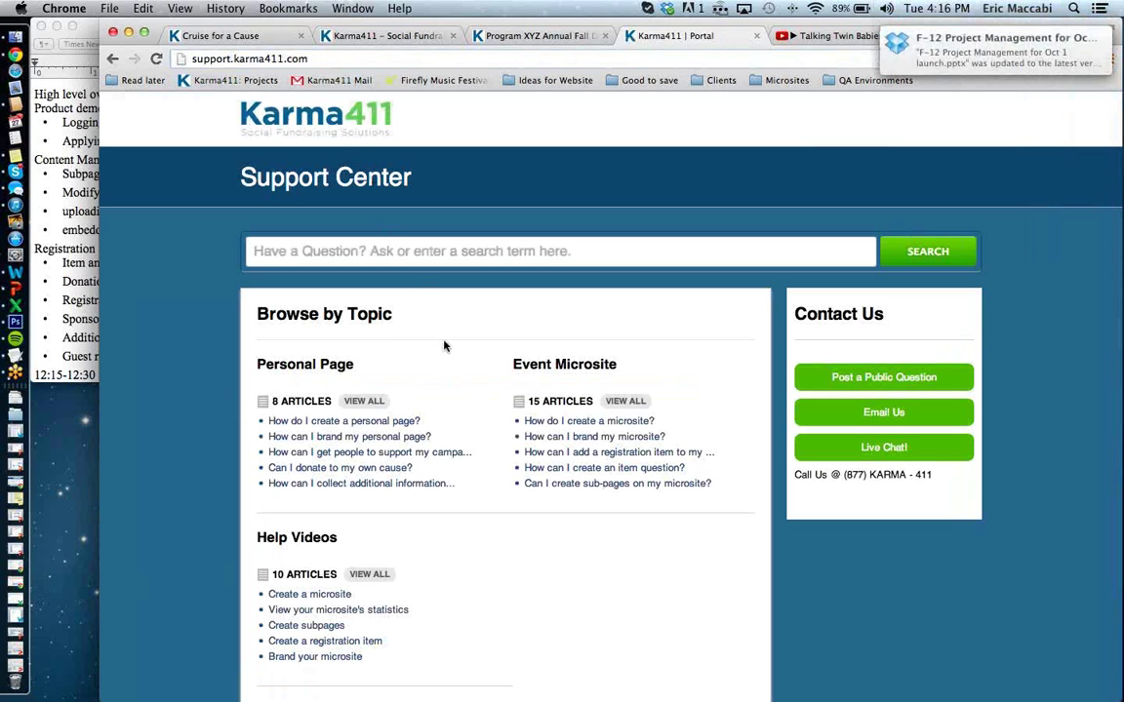
scroll(444, 346, down, 2)
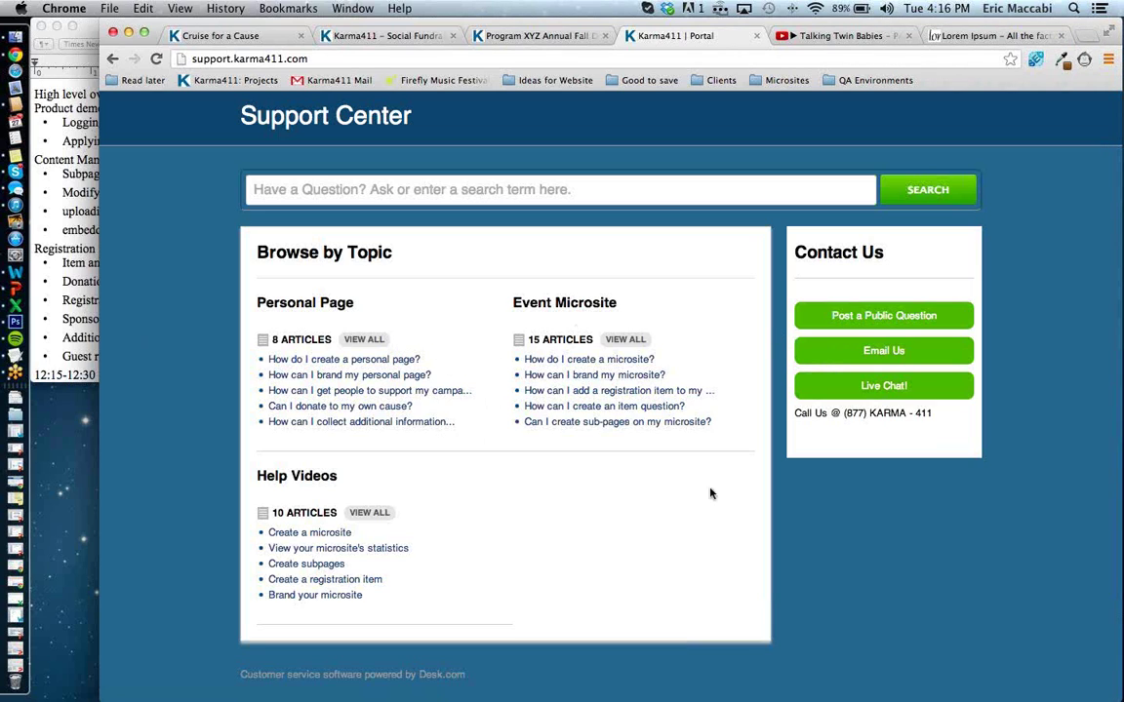
click(867, 394)
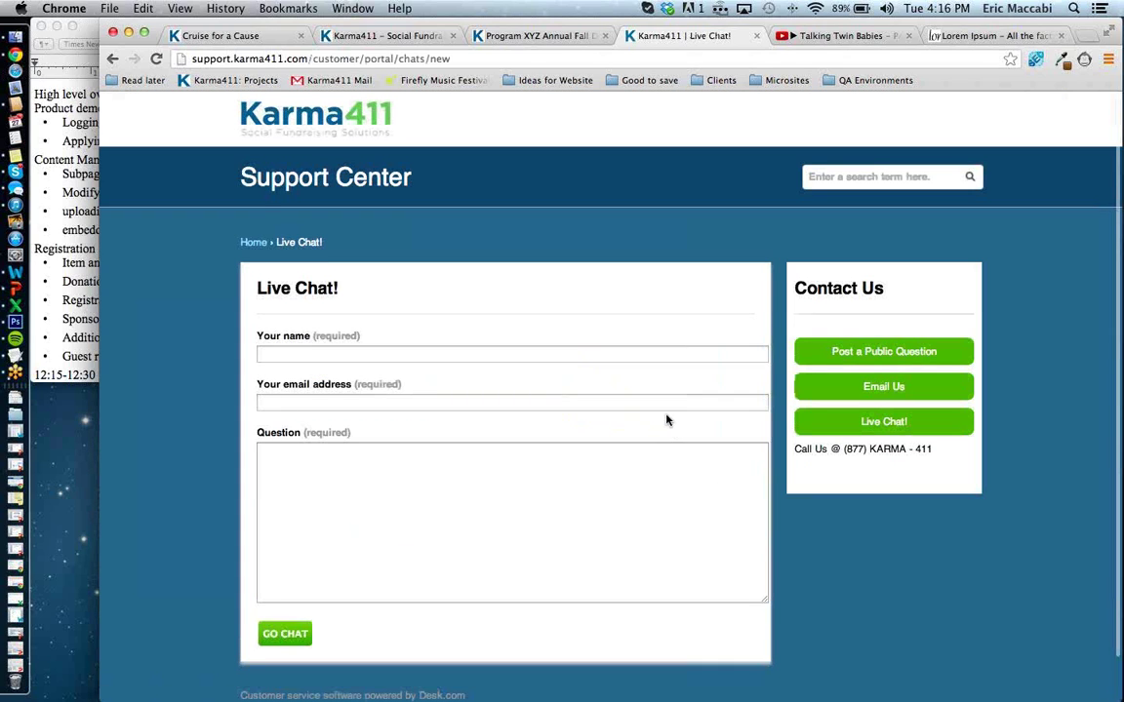
Return to the Support Center home and open the Event Microsite article 'How can I add a registration item to my…'.
scroll(668, 420, down, 1)
scroll(668, 419, up, 1)
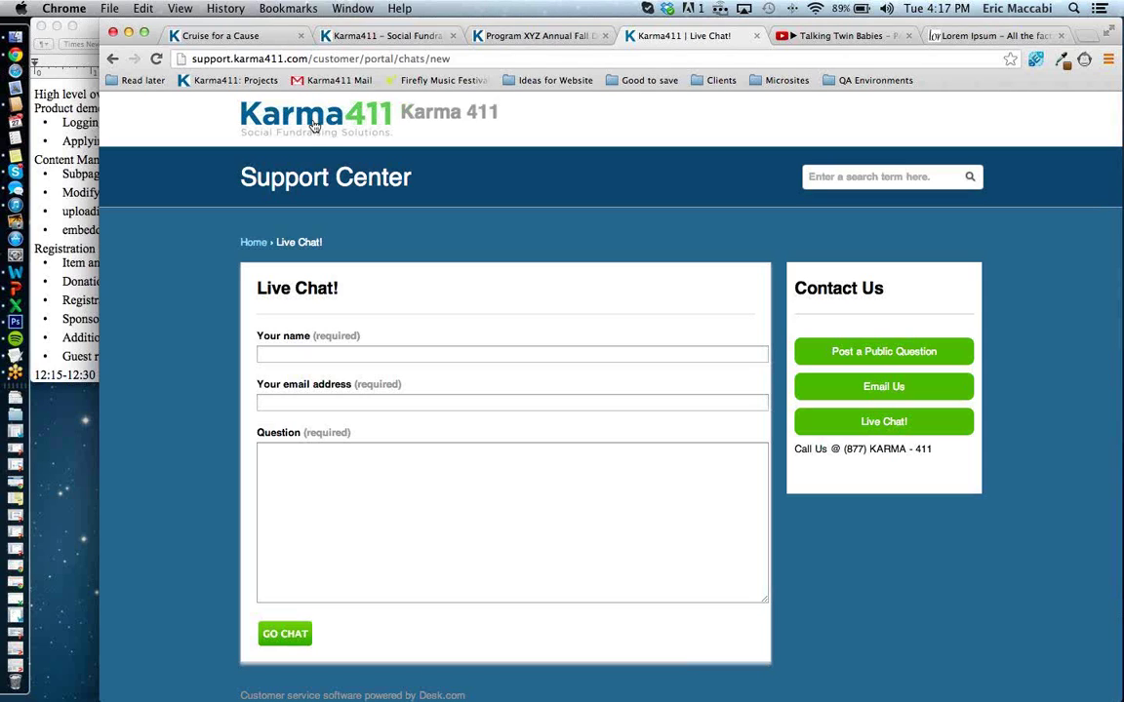
click(251, 242)
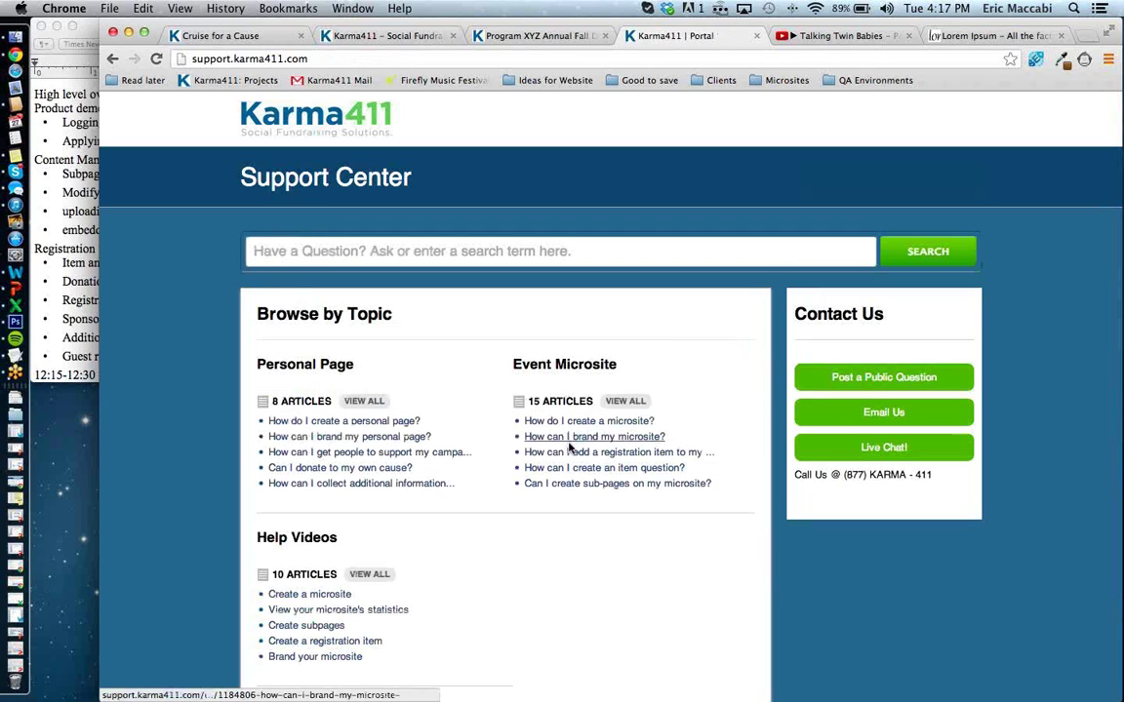
click(566, 453)
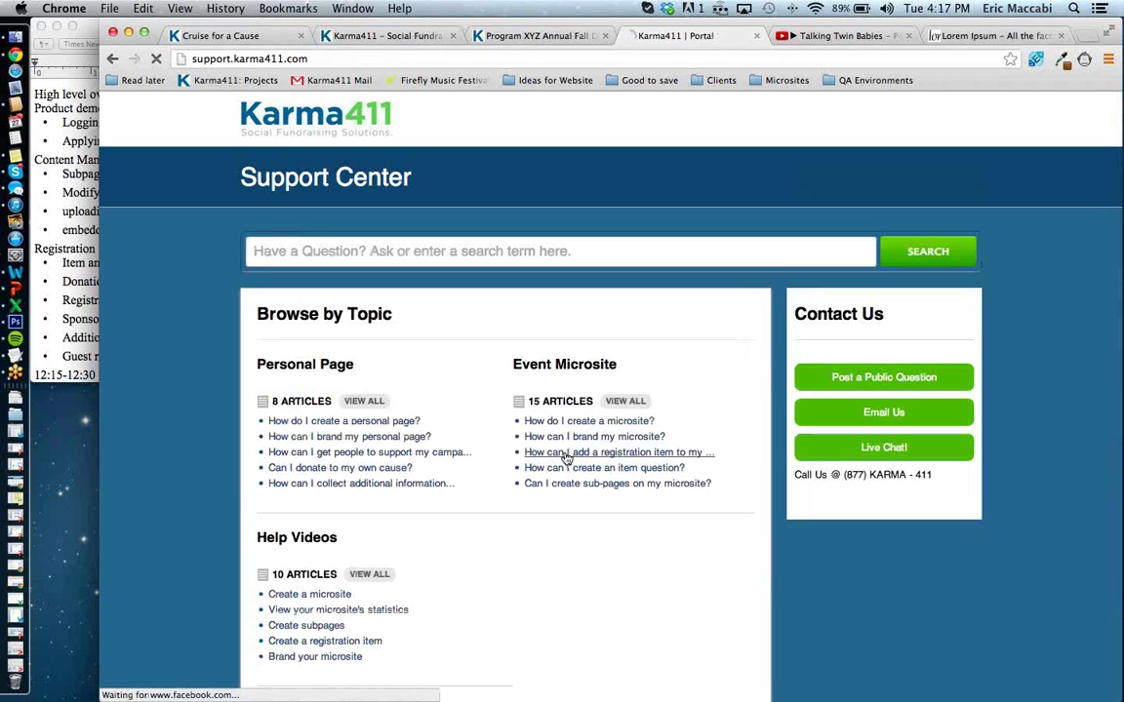